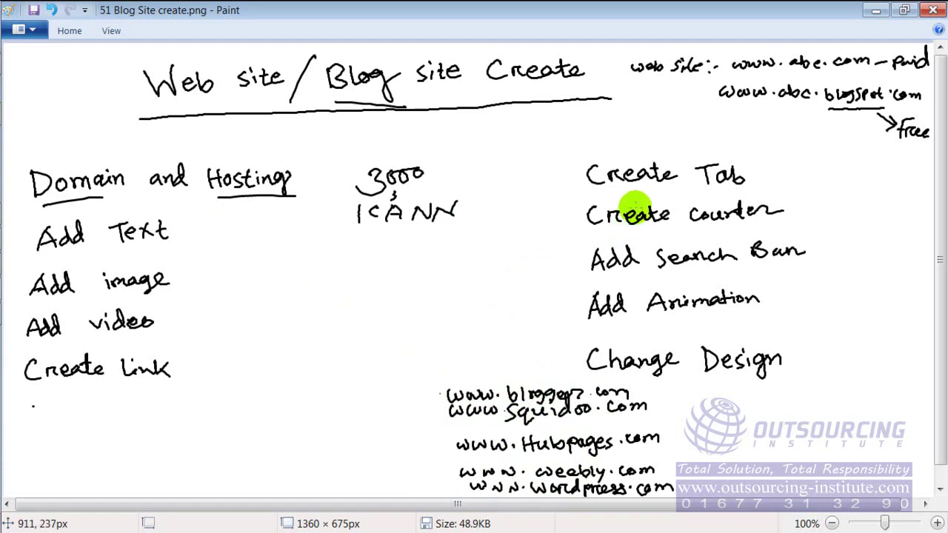
Switch from the Paint notes to Firefox showing the Prothom Alo news page.
mouse_move(29, 165)
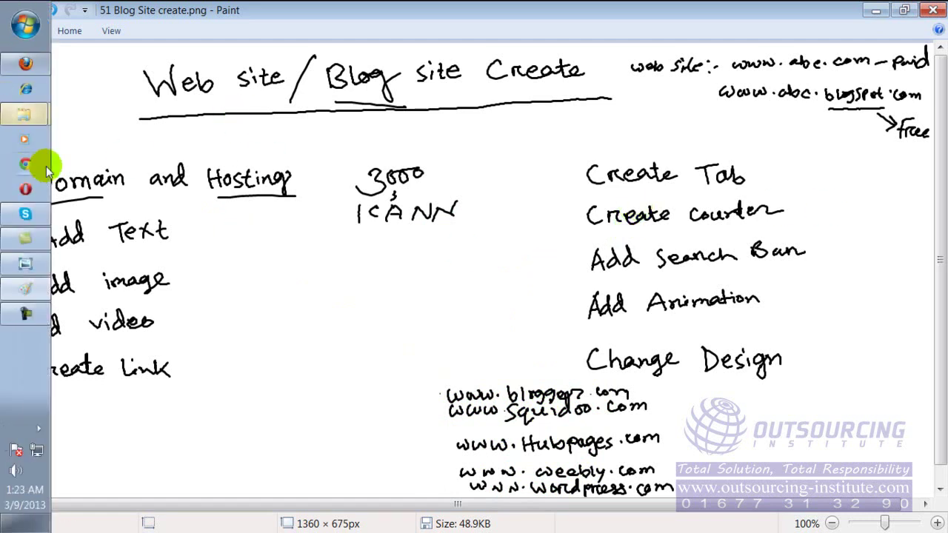
click(26, 64)
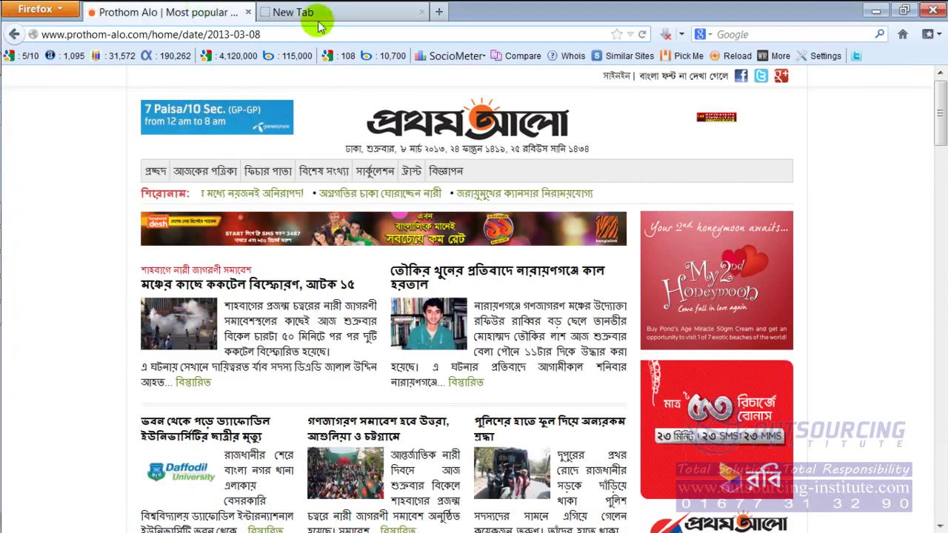
click(292, 13)
click(284, 34)
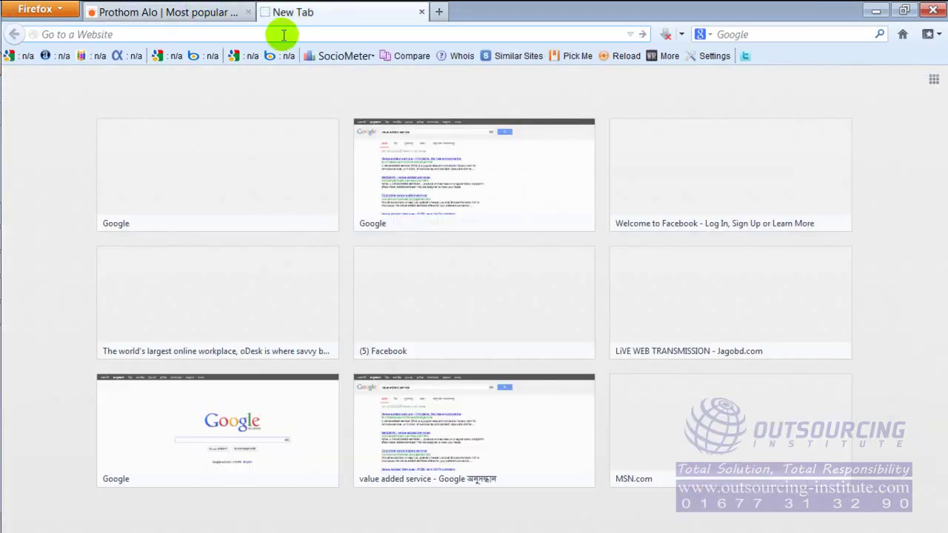
text(www)
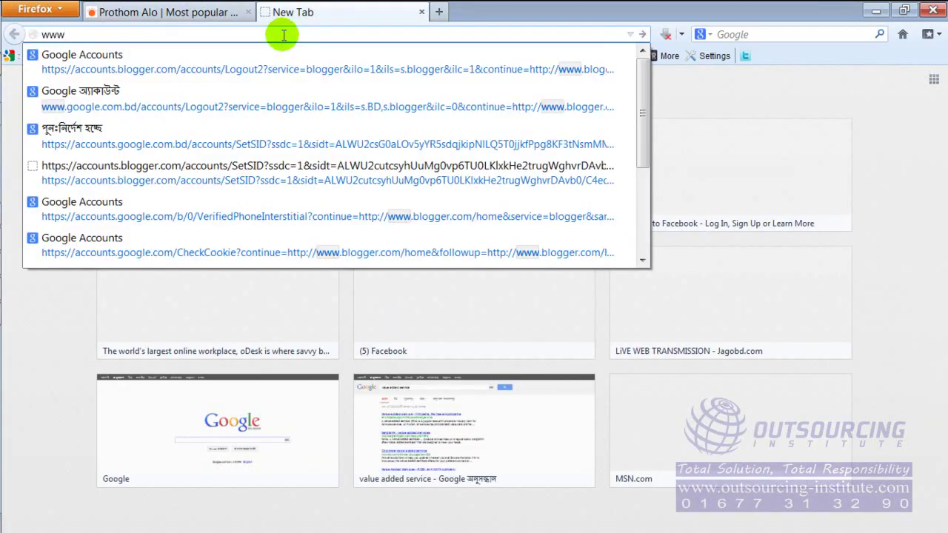
text(.blogger.com)
key(Return)
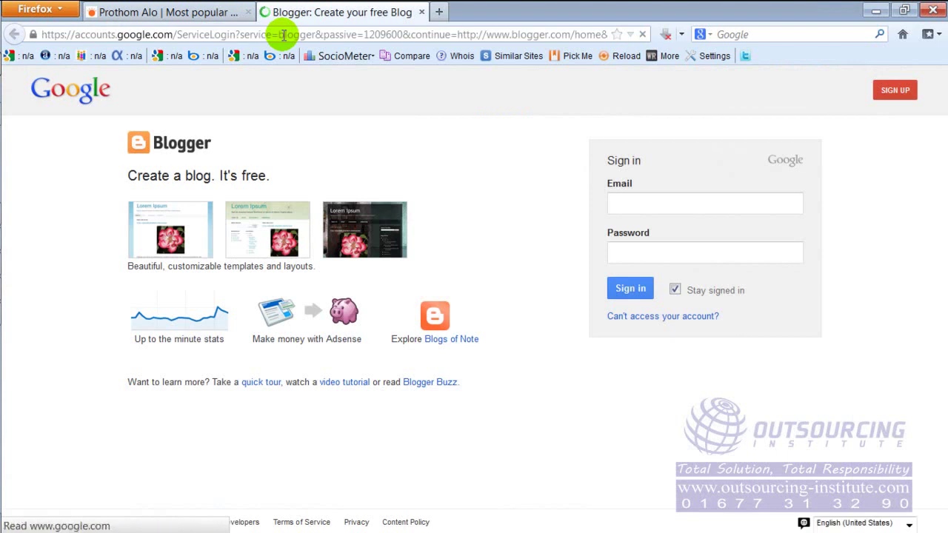
Sign in with the saved account e-mail and password, and decline to remember the password.
click(649, 203)
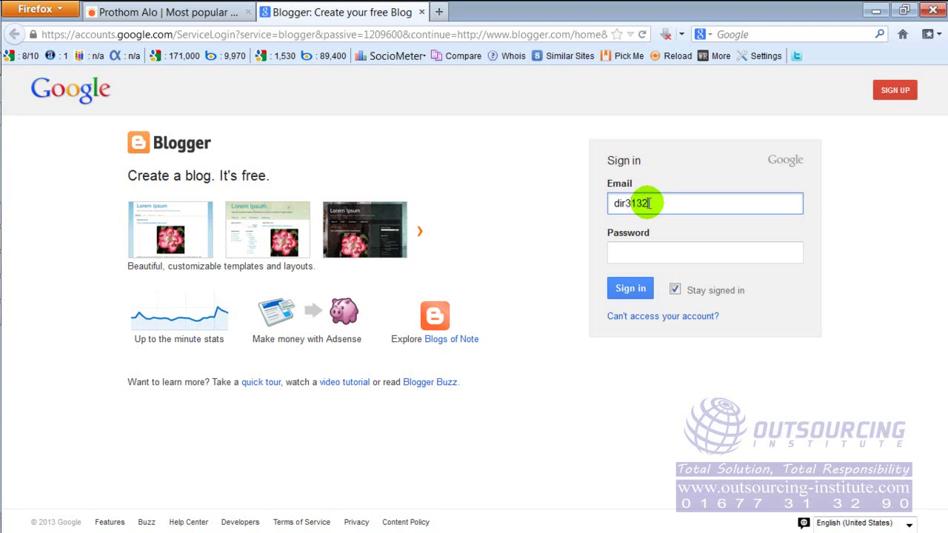
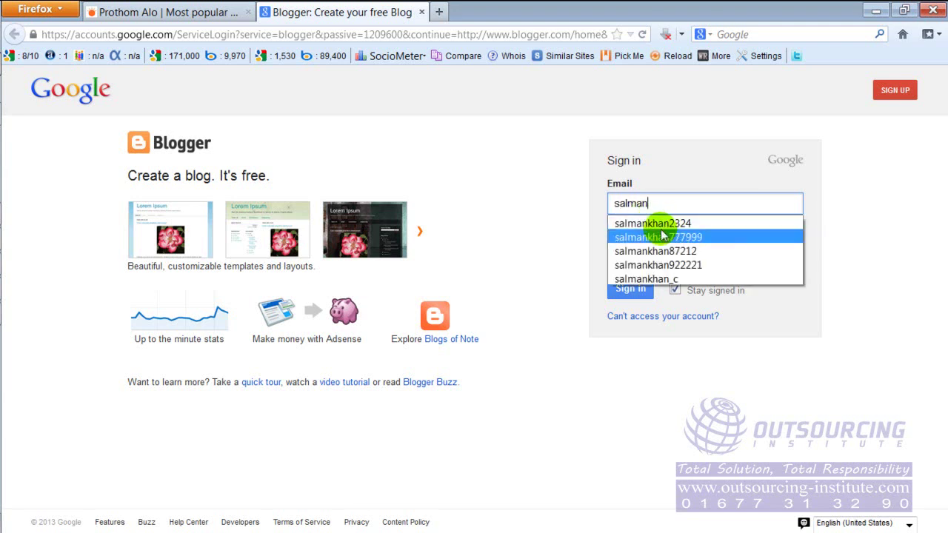
click(658, 223)
click(670, 246)
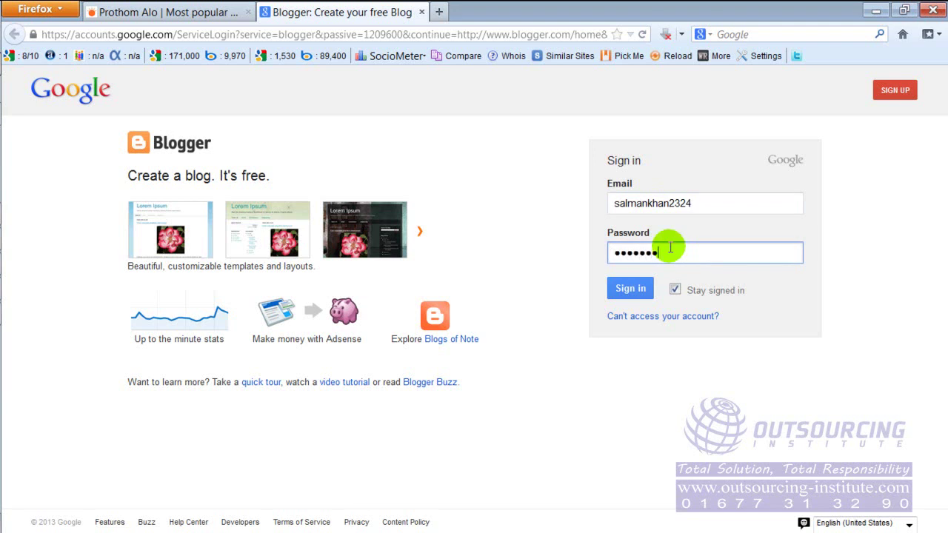
key(Return)
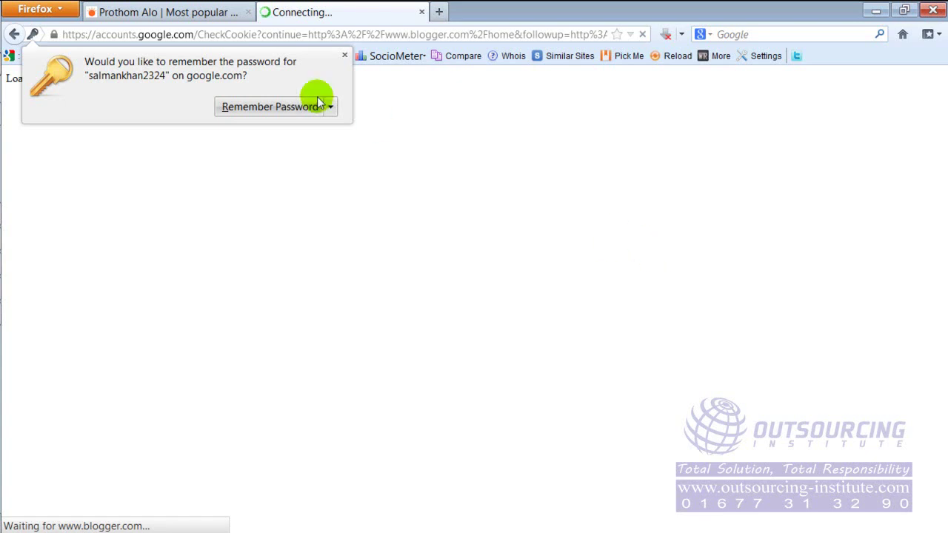
click(345, 57)
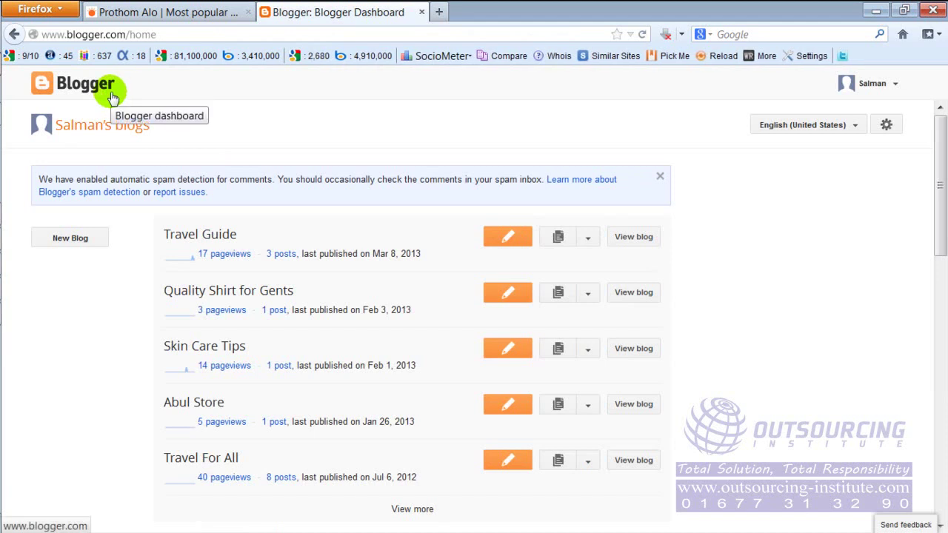
Open the New Blog form and enter title 'Travel For Life' with address 'travelforlifebd'.
click(74, 246)
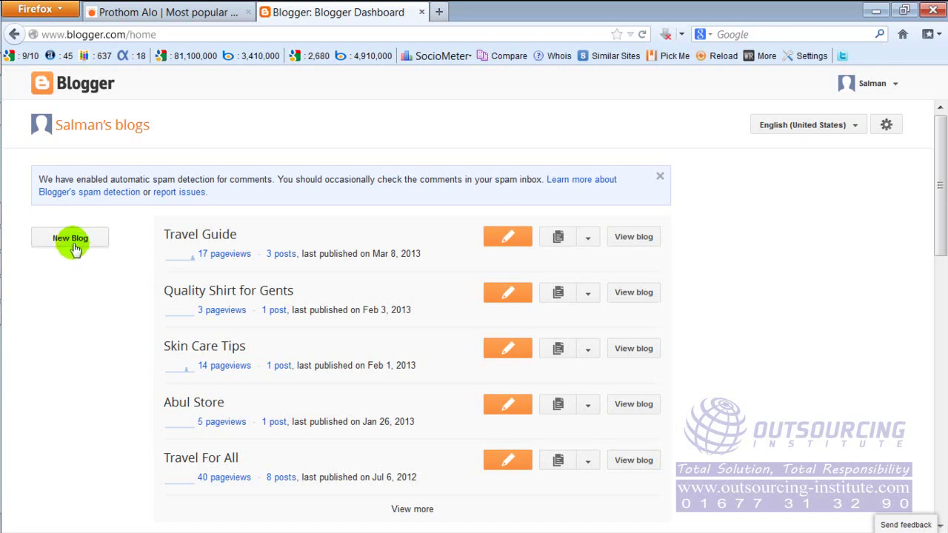
click(74, 247)
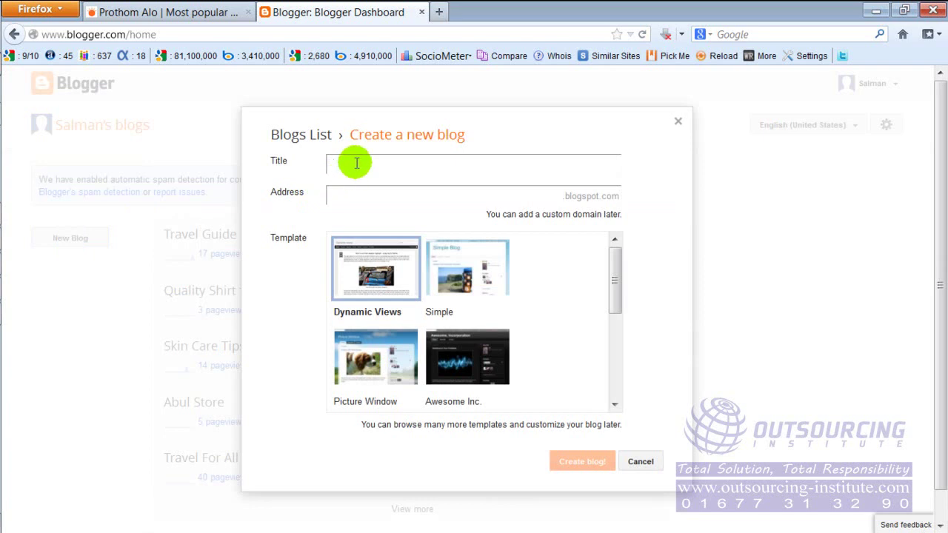
click(351, 194)
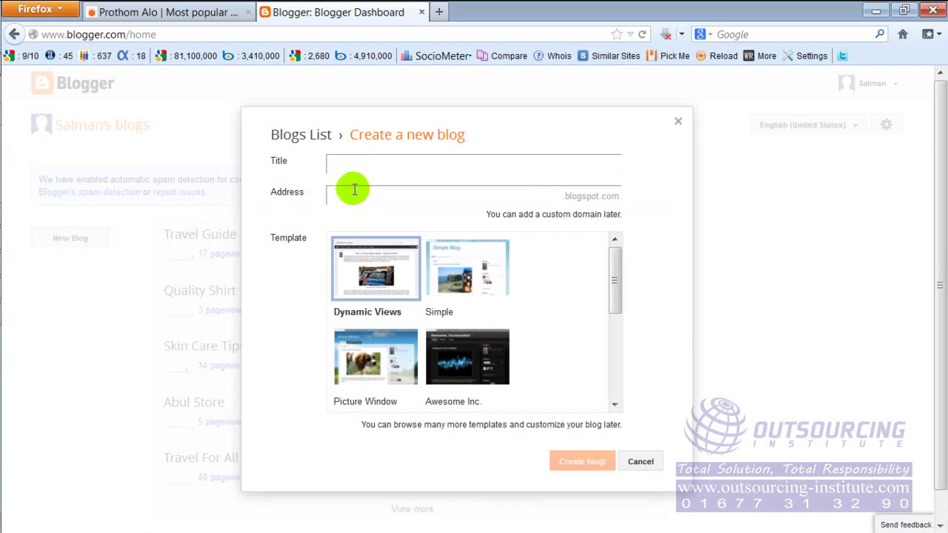
click(364, 166)
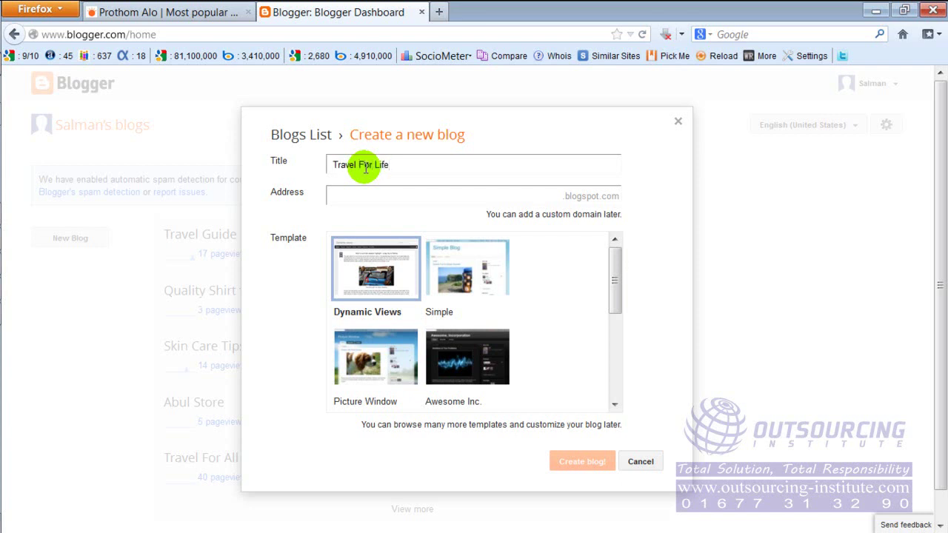
click(374, 193)
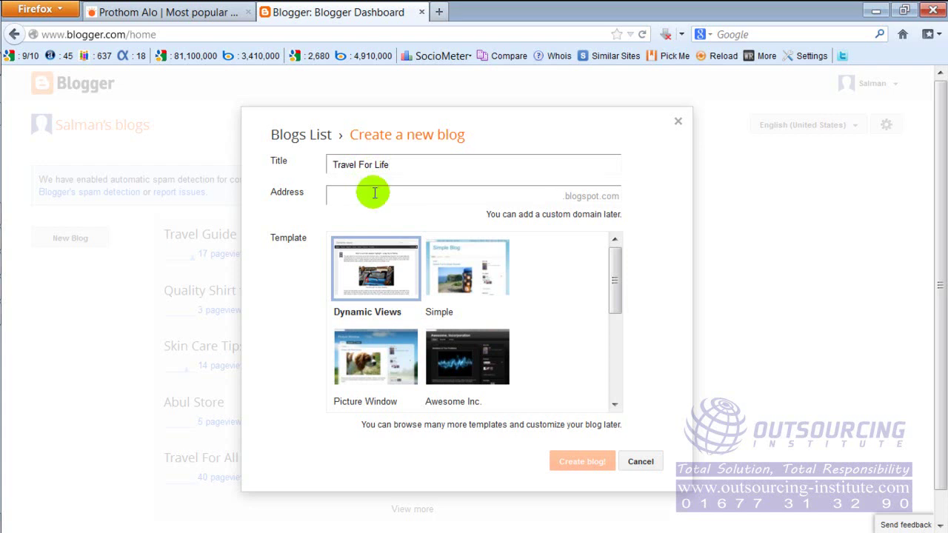
text(travelfo)
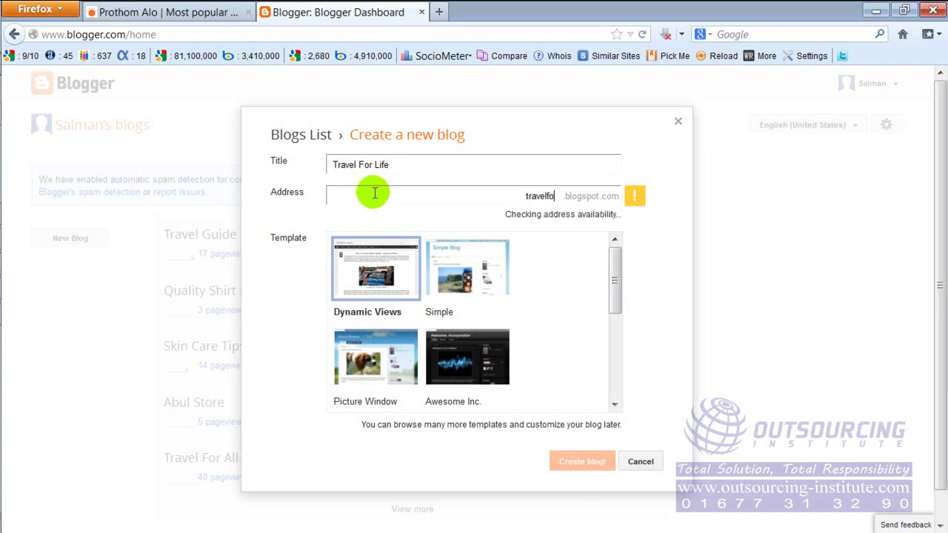
text(rlifebd)
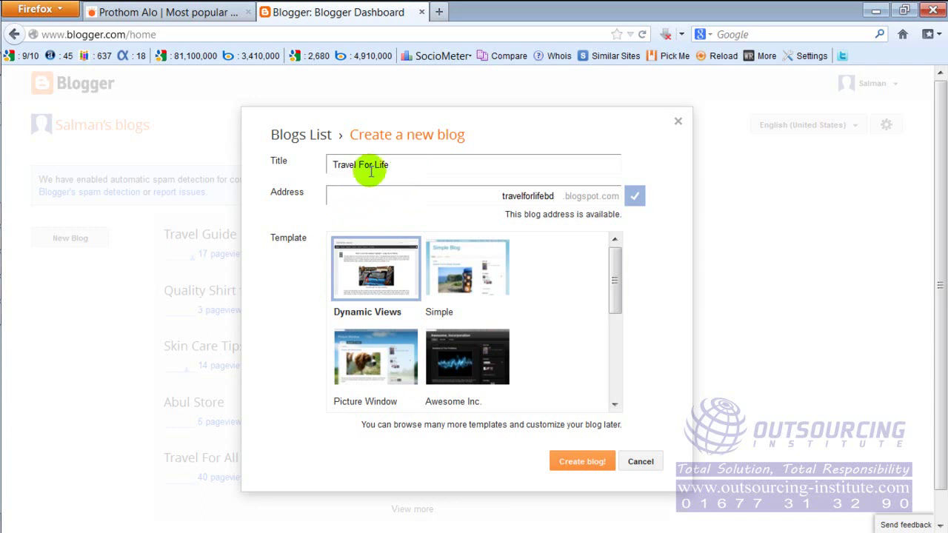
drag(334, 166, 391, 170)
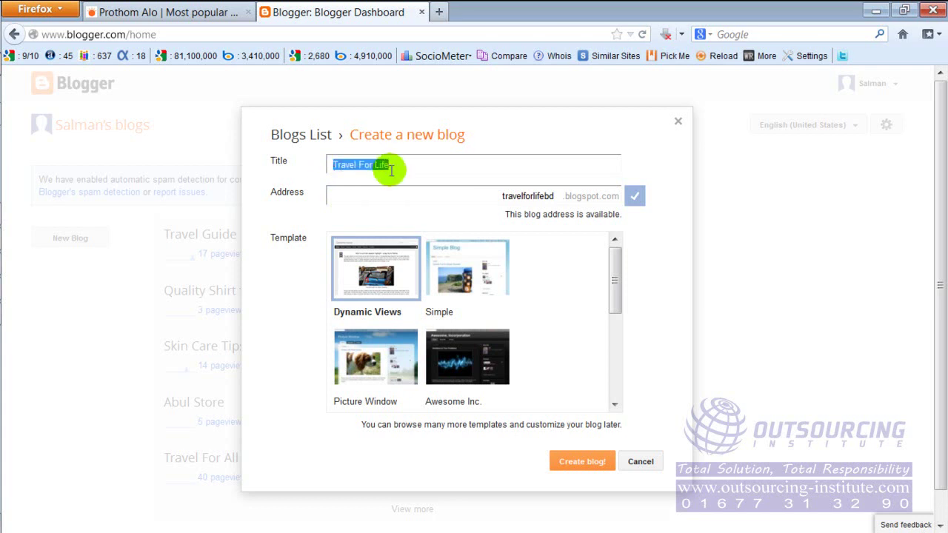
click(394, 168)
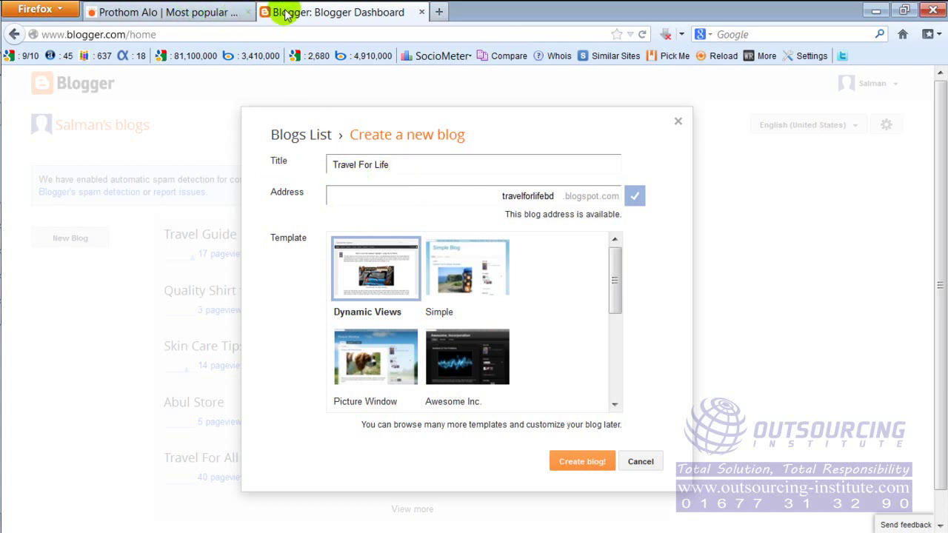
On the Prothom Alo tab, trim the date part to leave the bare site address.
click(157, 10)
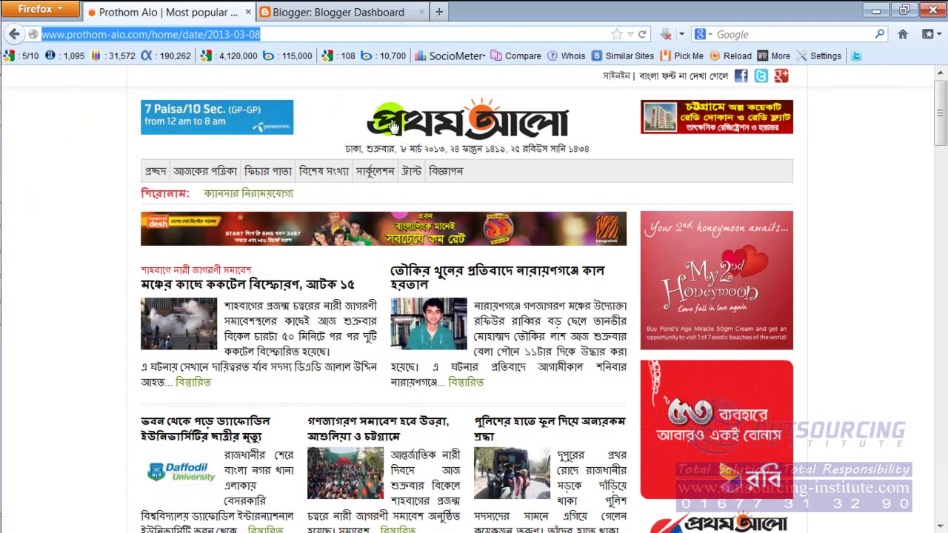
click(349, 20)
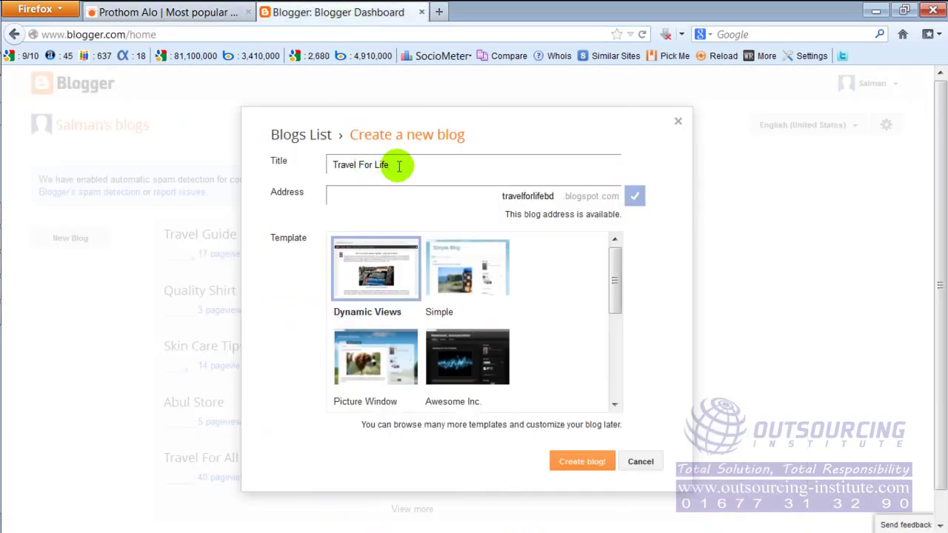
click(383, 198)
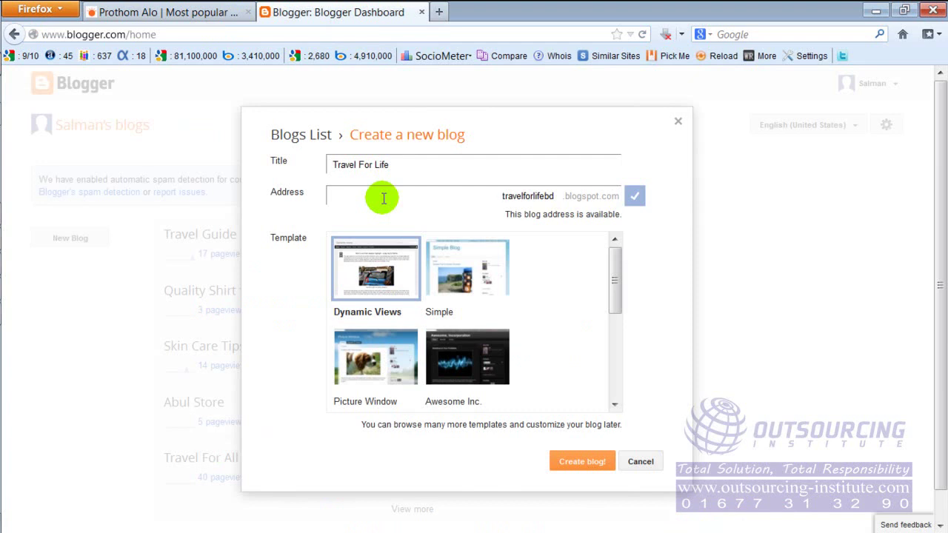
click(185, 12)
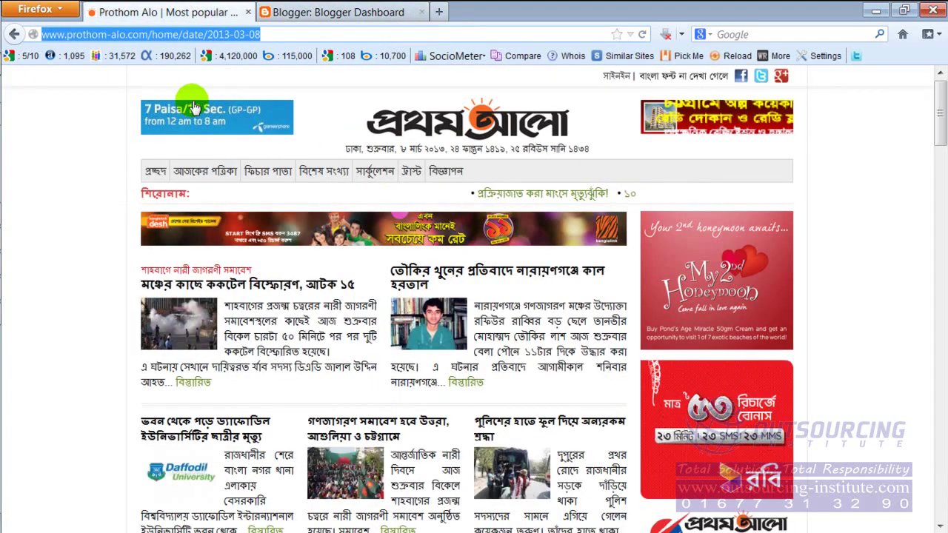
click(131, 34)
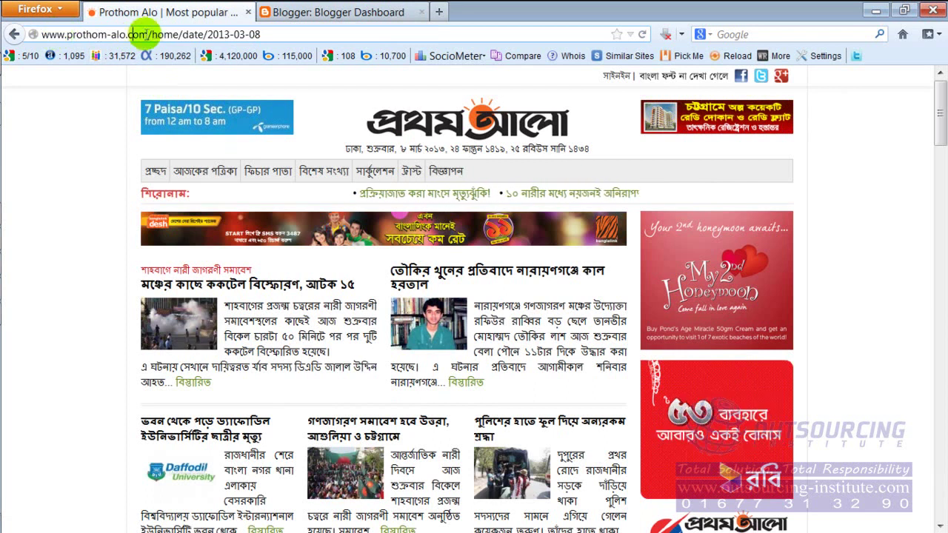
drag(151, 35, 302, 43)
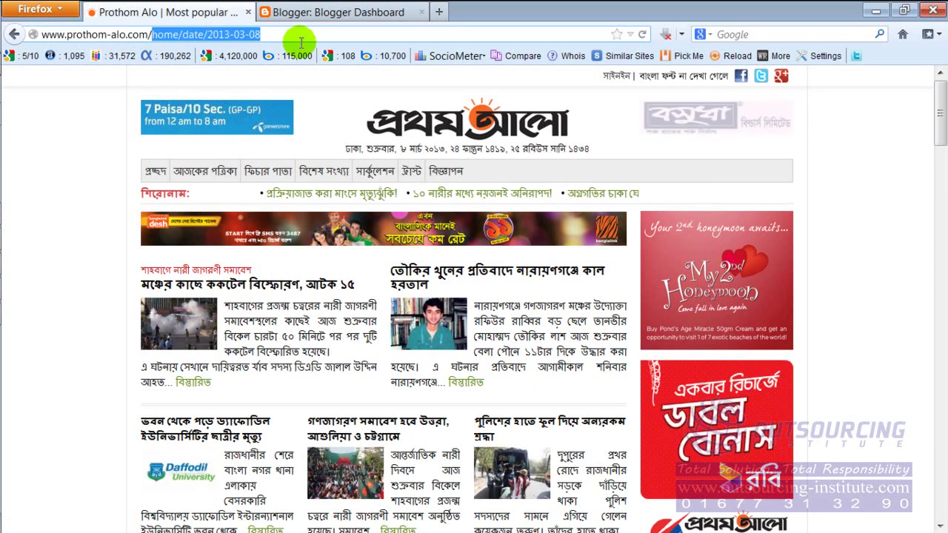
key(BackSpace)
click(164, 37)
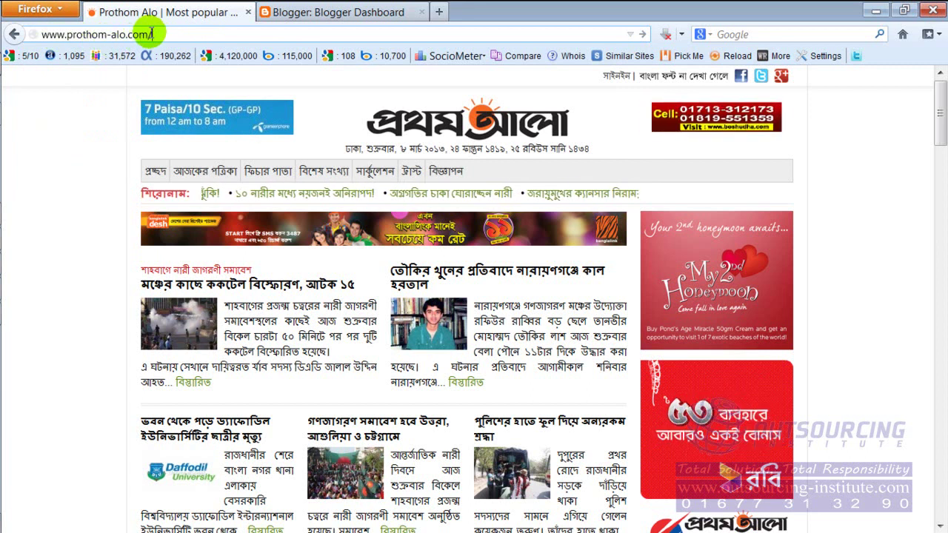
drag(152, 34, 34, 22)
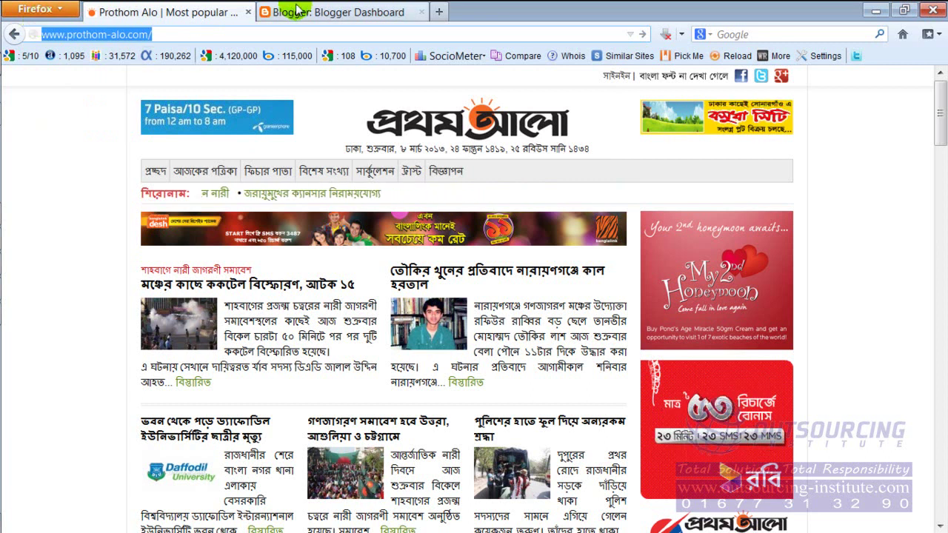
Return to the new-blog form and focus the travelforlifebd address field.
click(313, 11)
click(338, 195)
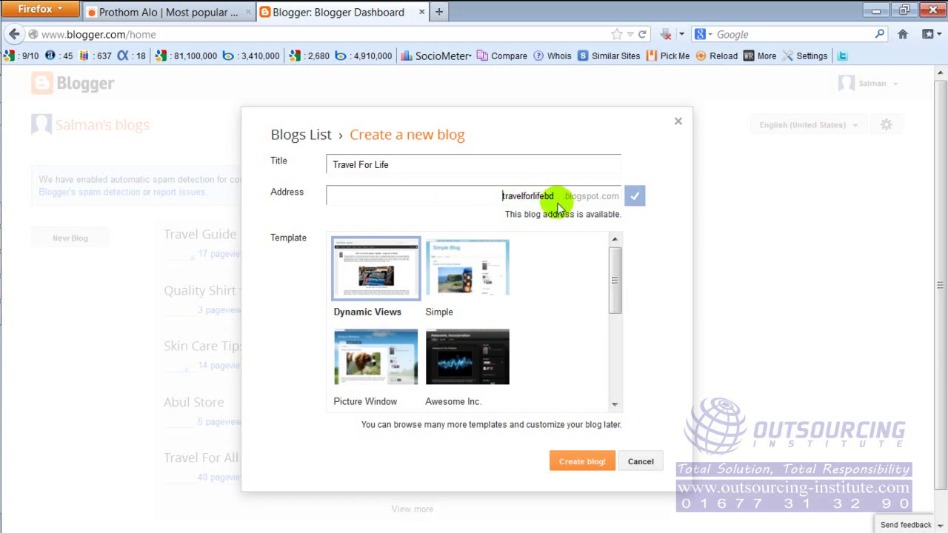
mouse_move(10, 213)
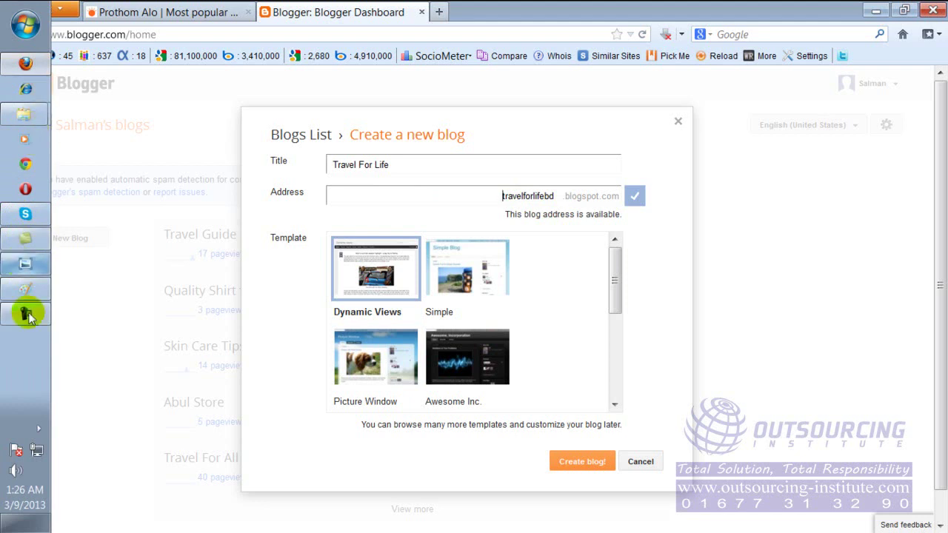
click(22, 289)
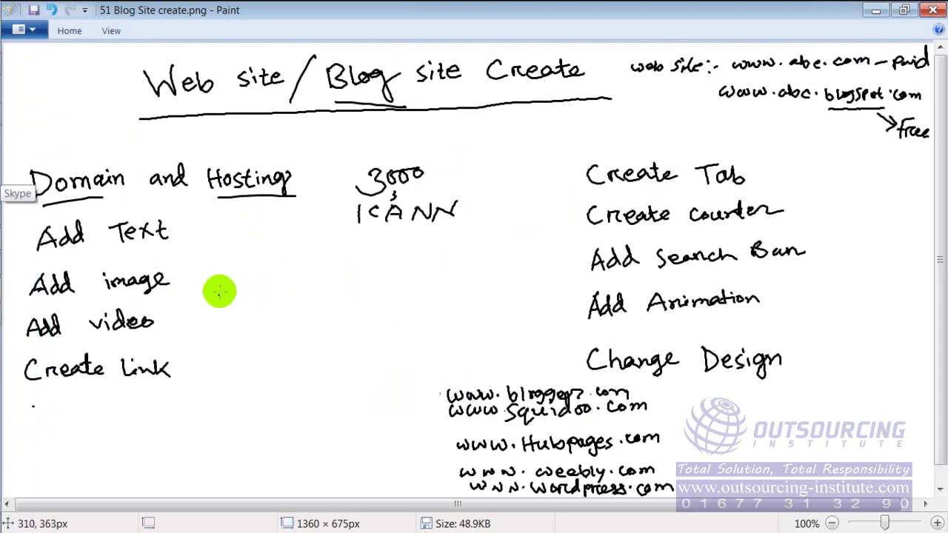
mouse_move(214, 301)
mouse_down()
mouse_move(287, 311)
mouse_move(290, 297)
mouse_move(360, 301)
mouse_move(350, 321)
mouse_move(366, 303)
mouse_move(393, 299)
mouse_move(387, 292)
mouse_move(406, 317)
mouse_move(423, 303)
mouse_move(436, 314)
mouse_move(452, 300)
mouse_move(517, 305)
mouse_up()
drag(514, 297, 548, 304)
drag(558, 297, 573, 304)
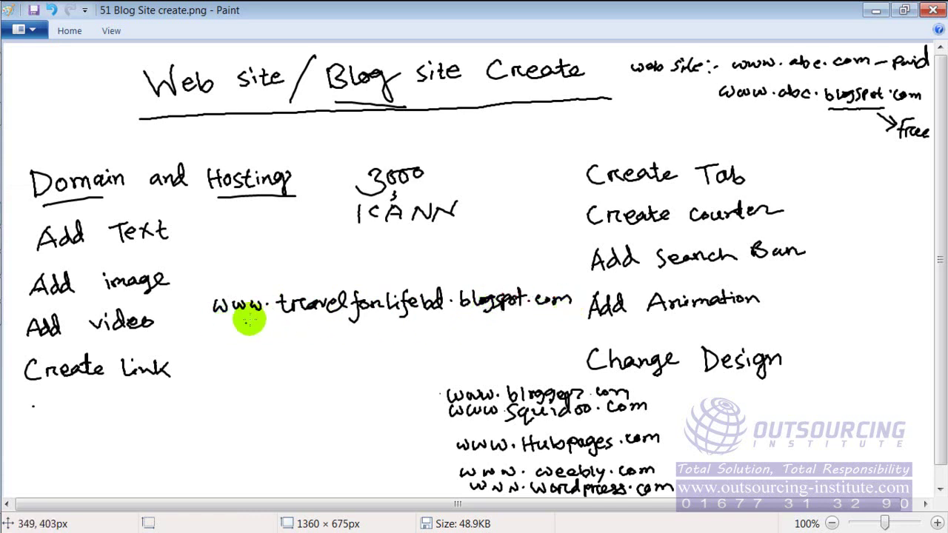
drag(219, 321, 268, 320)
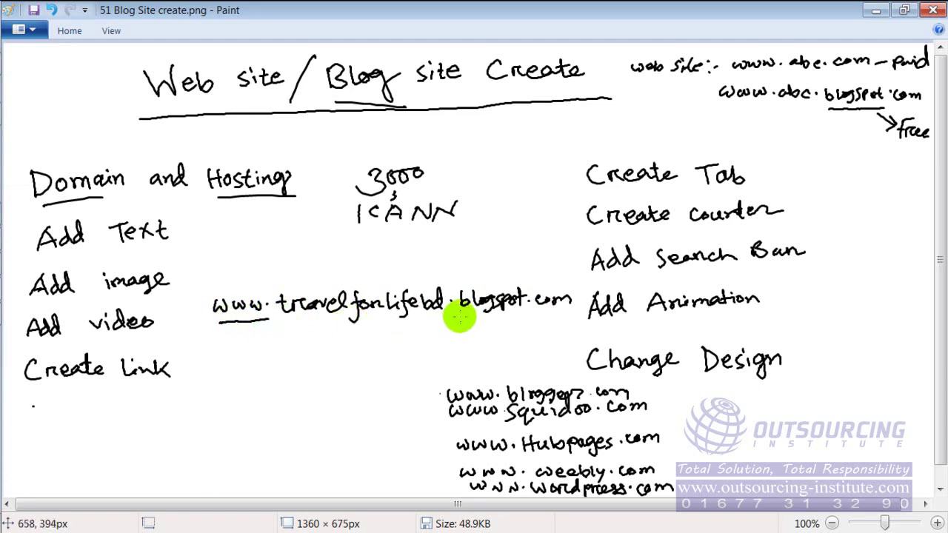
drag(454, 317, 578, 316)
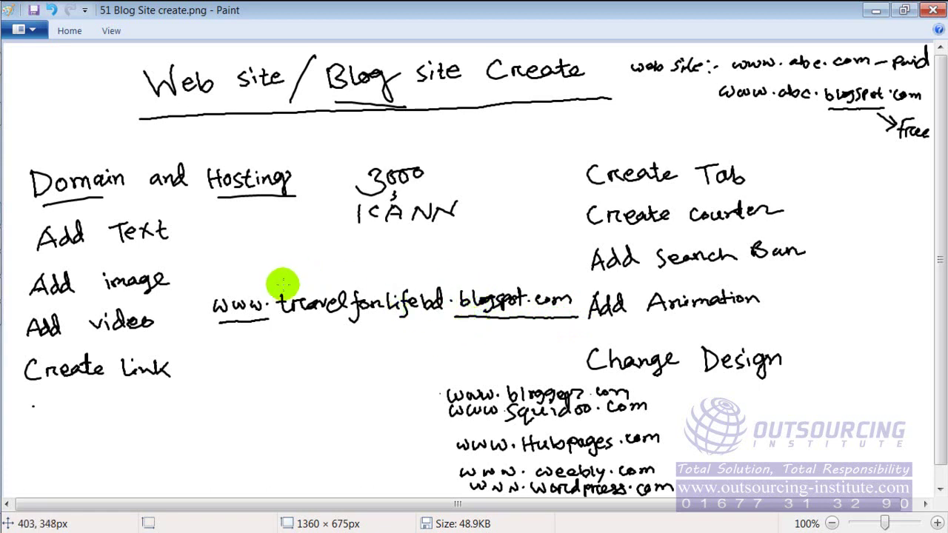
mouse_move(280, 283)
mouse_down()
mouse_move(276, 315)
mouse_move(312, 329)
mouse_move(387, 333)
mouse_move(453, 309)
mouse_move(439, 281)
mouse_move(363, 271)
mouse_move(291, 280)
mouse_up()
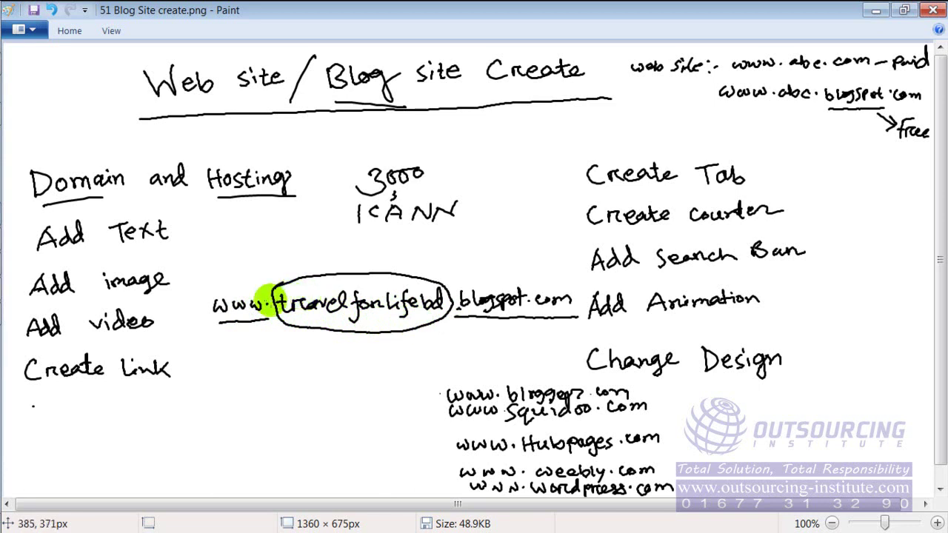
Pick the Picture Window template in the new-blog form and create the Travel For Life blog.
mouse_move(30, 135)
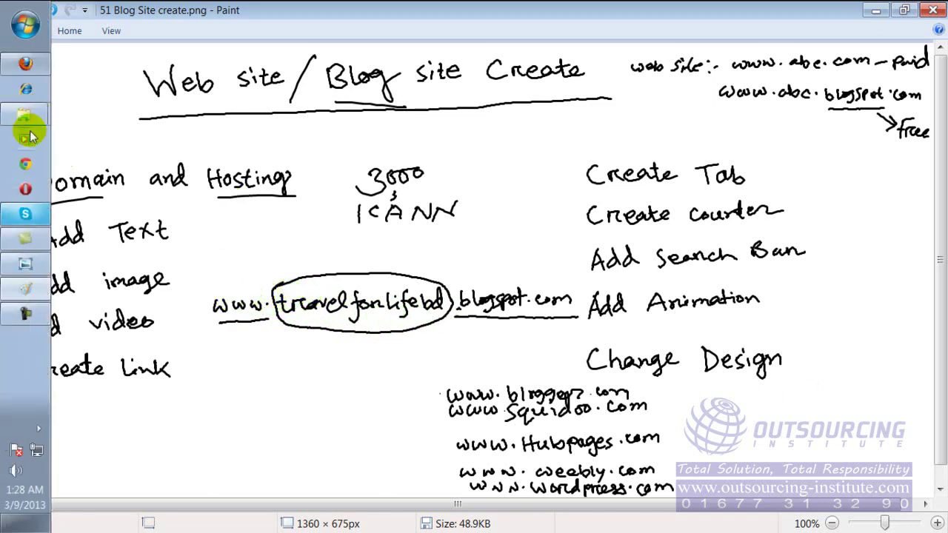
click(30, 65)
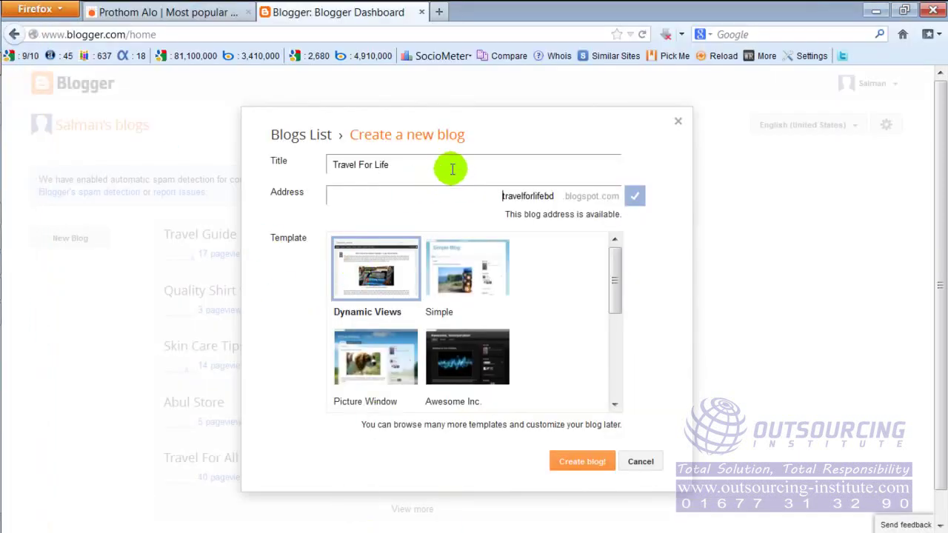
click(466, 195)
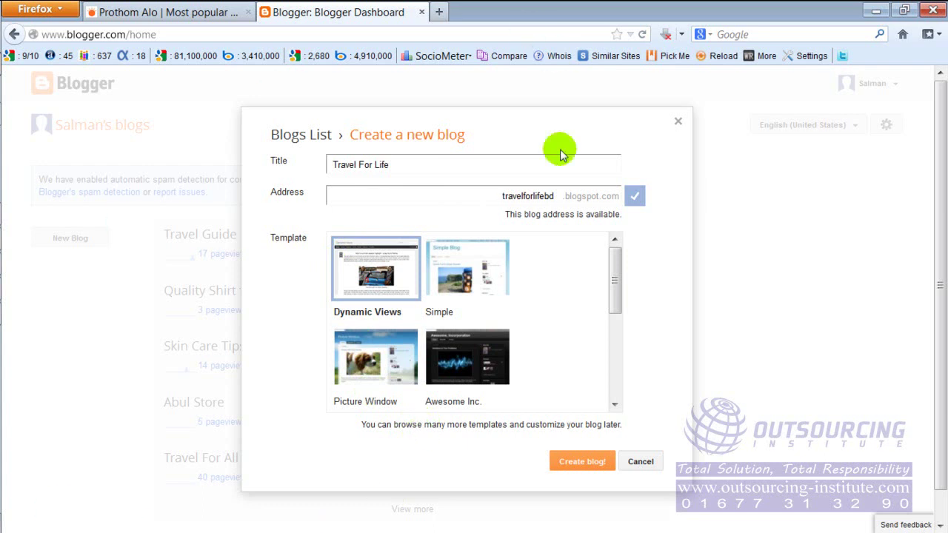
drag(616, 280, 624, 329)
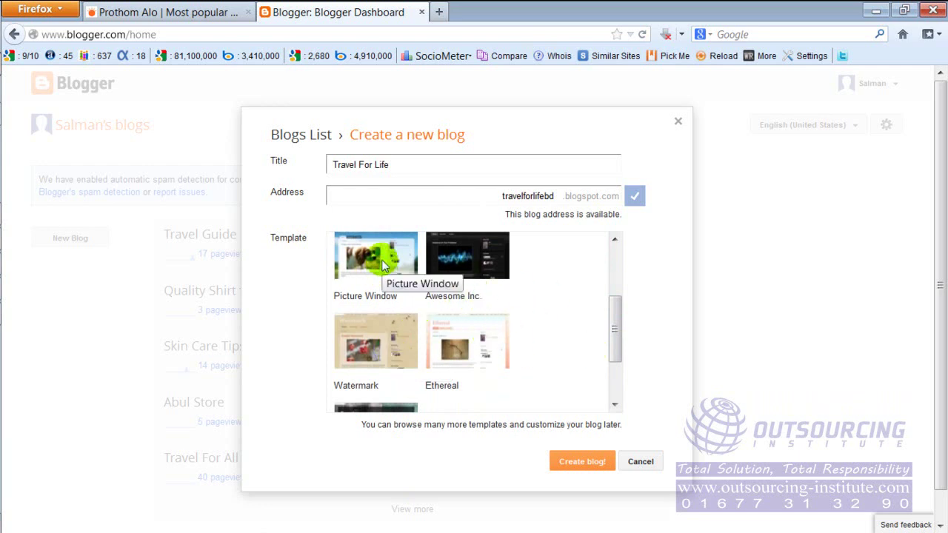
drag(614, 315, 614, 293)
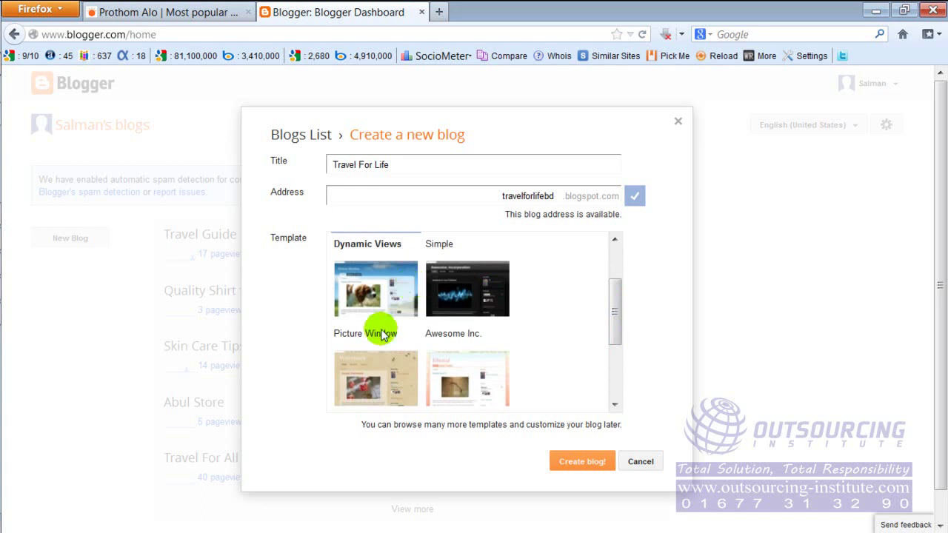
click(392, 291)
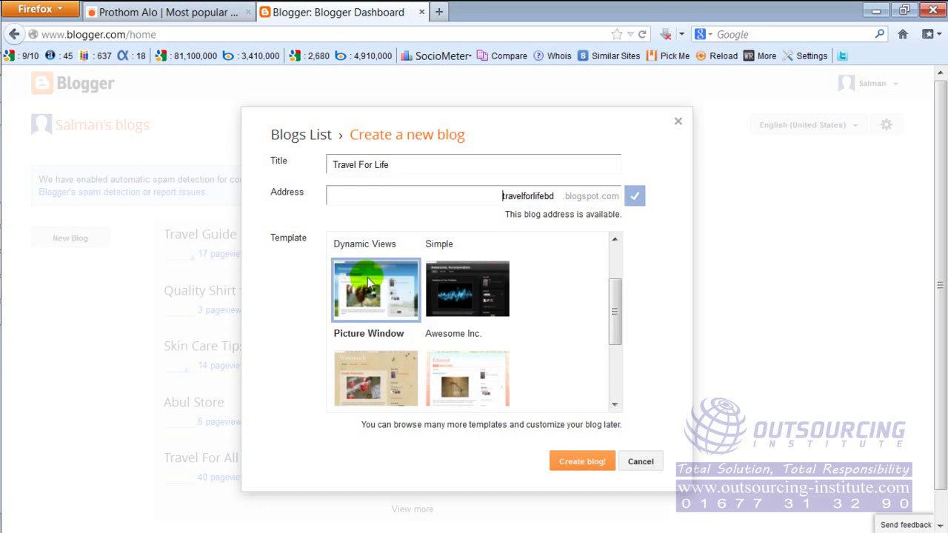
click(592, 466)
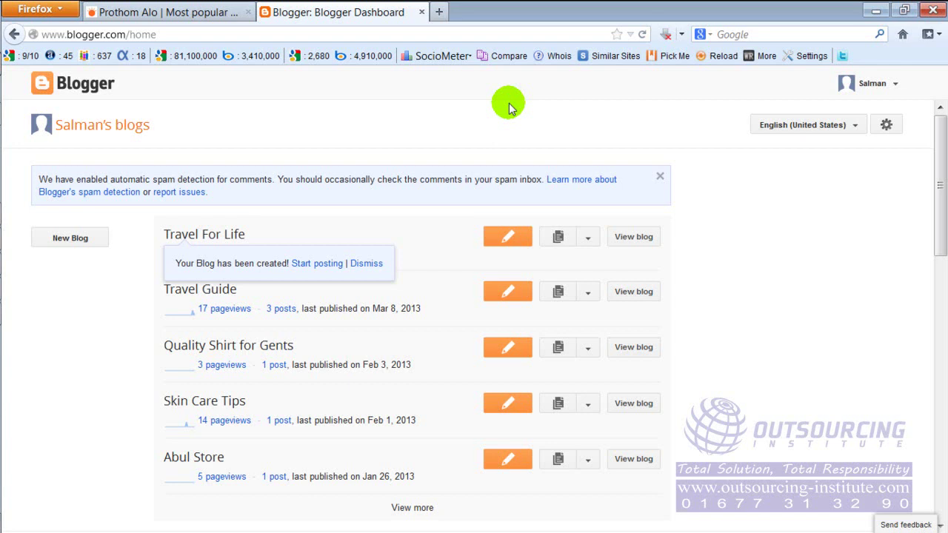
Select the dashboard's web address once Travel For Life appears in the blog list.
click(354, 31)
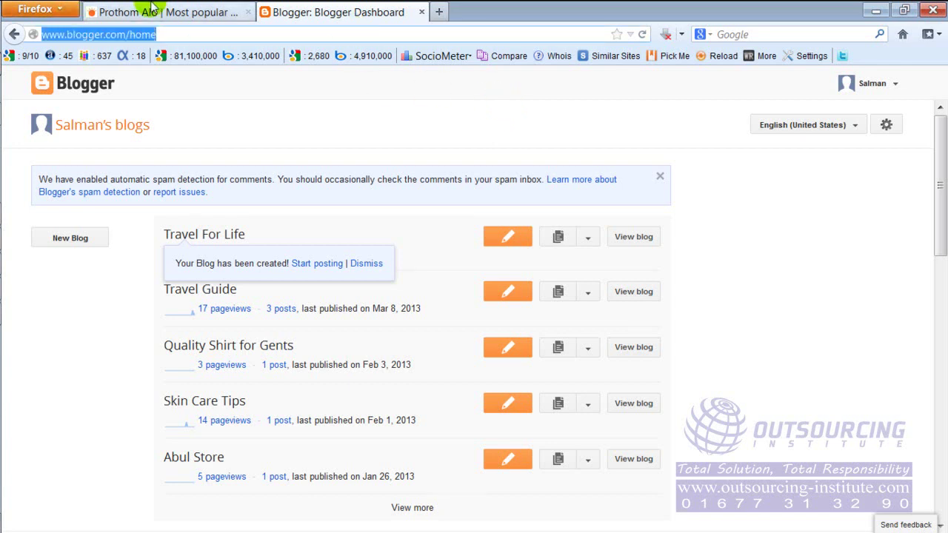
click(197, 34)
Switch to the Paint sheet showing the circled travelforlifebd address.
mouse_move(2, 220)
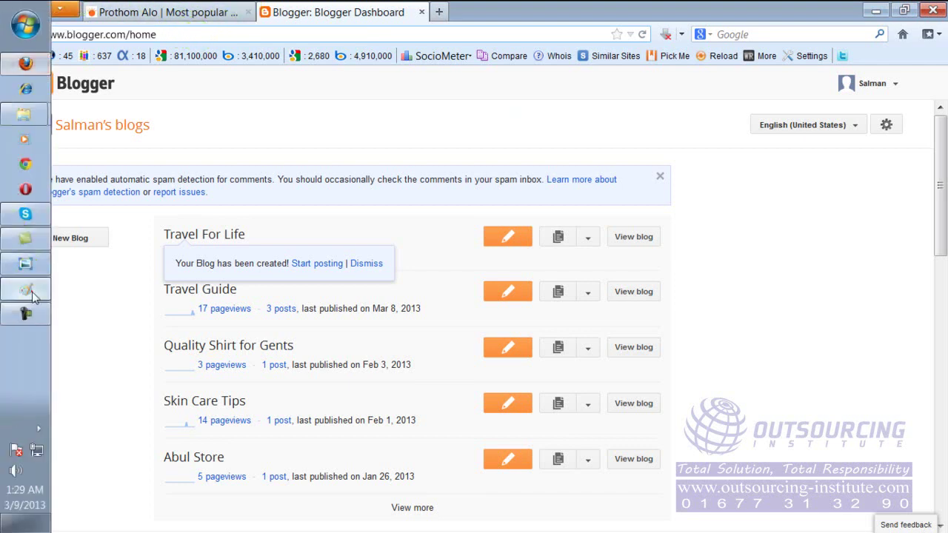
click(22, 289)
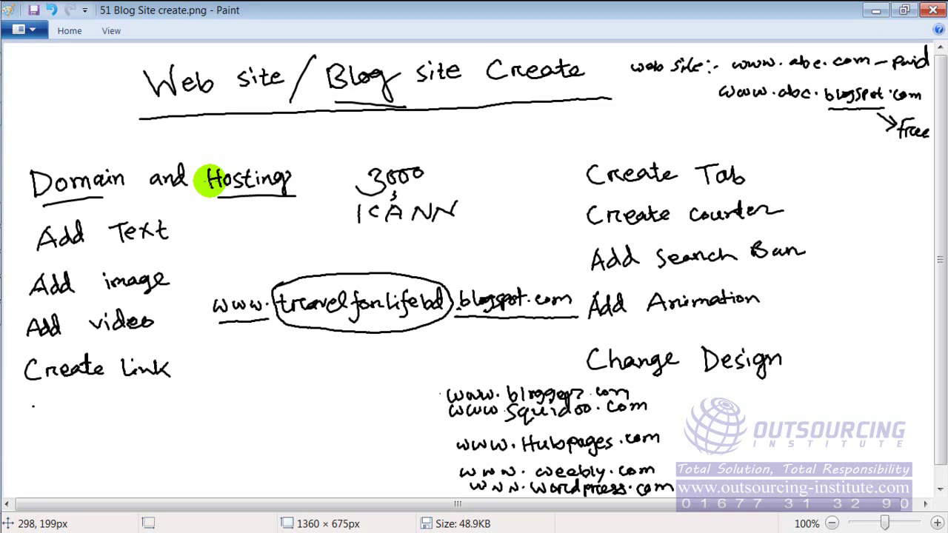
mouse_move(8, 80)
click(25, 64)
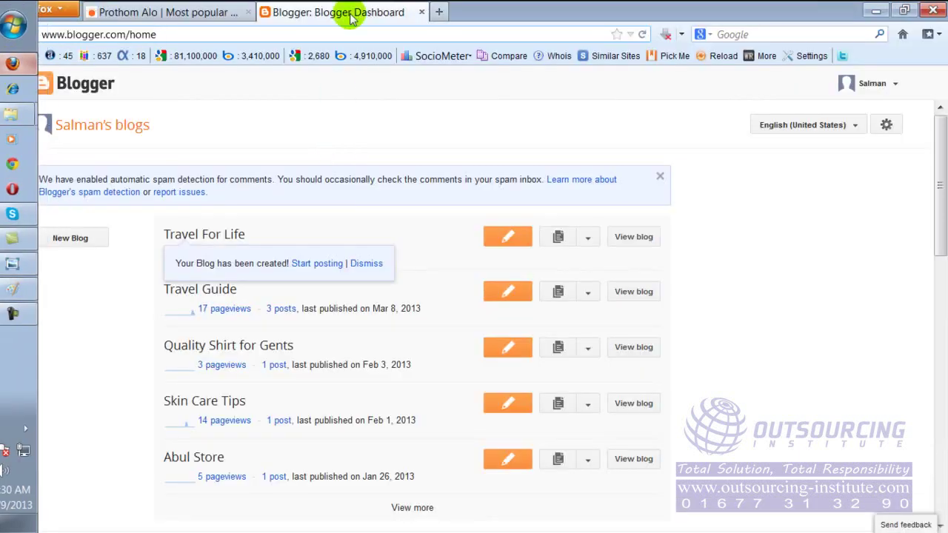
click(439, 13)
text(www.)
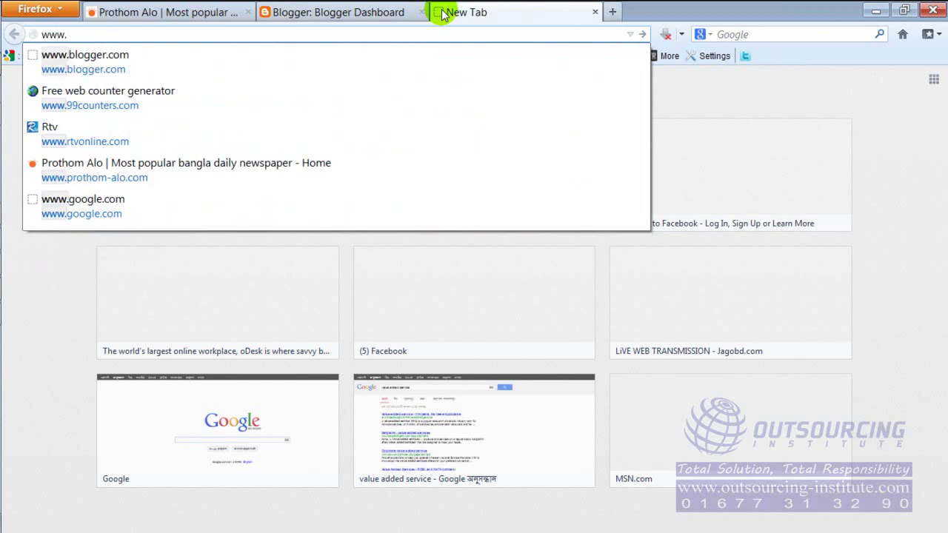
text(travelforlife.blogspot.com)
key(Return)
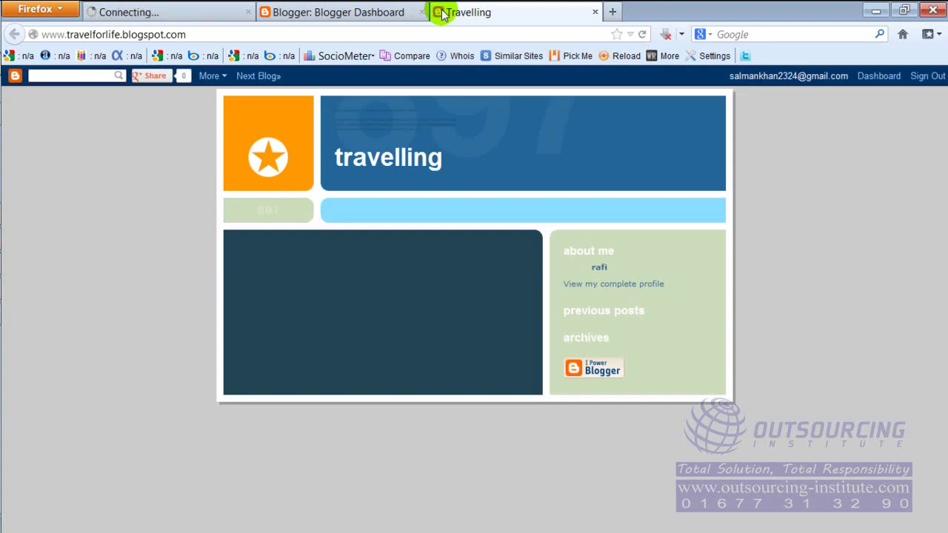
click(119, 34)
click(119, 34)
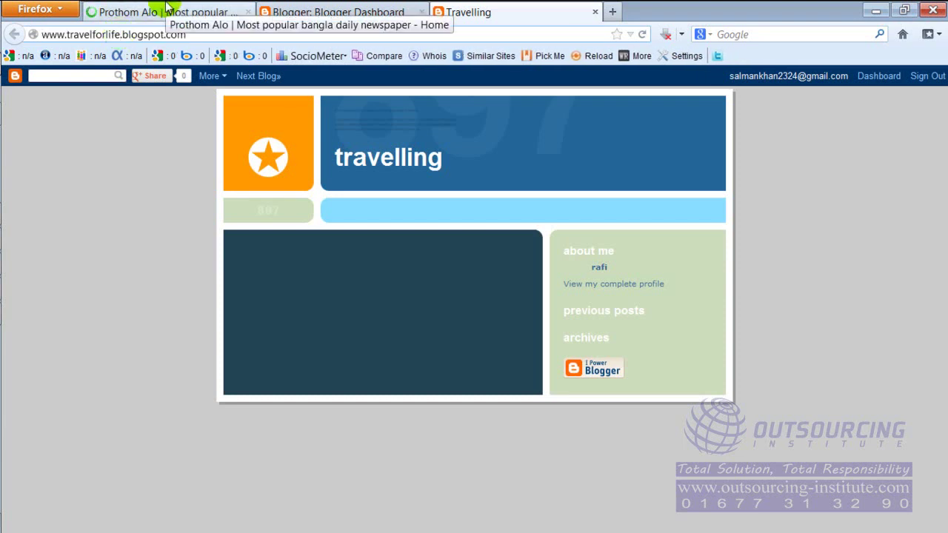
text(bd)
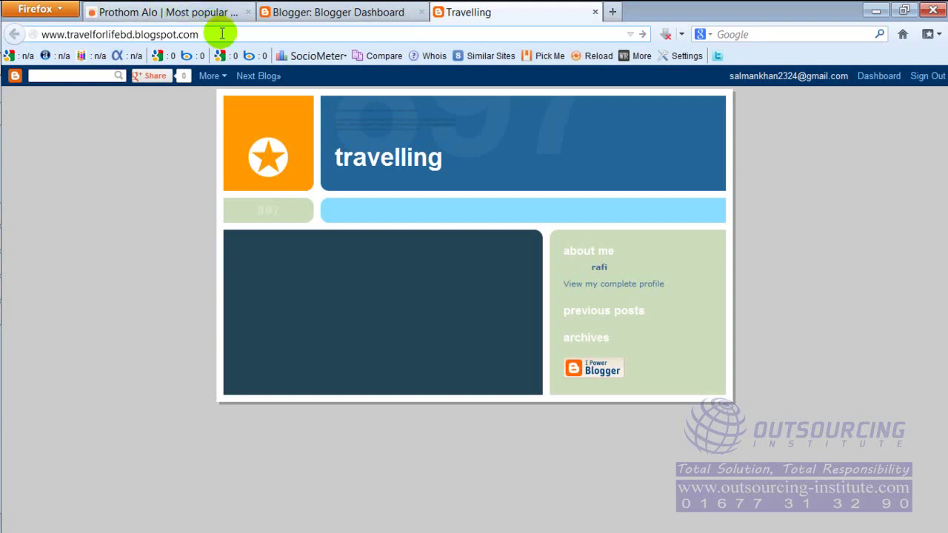
key(Return)
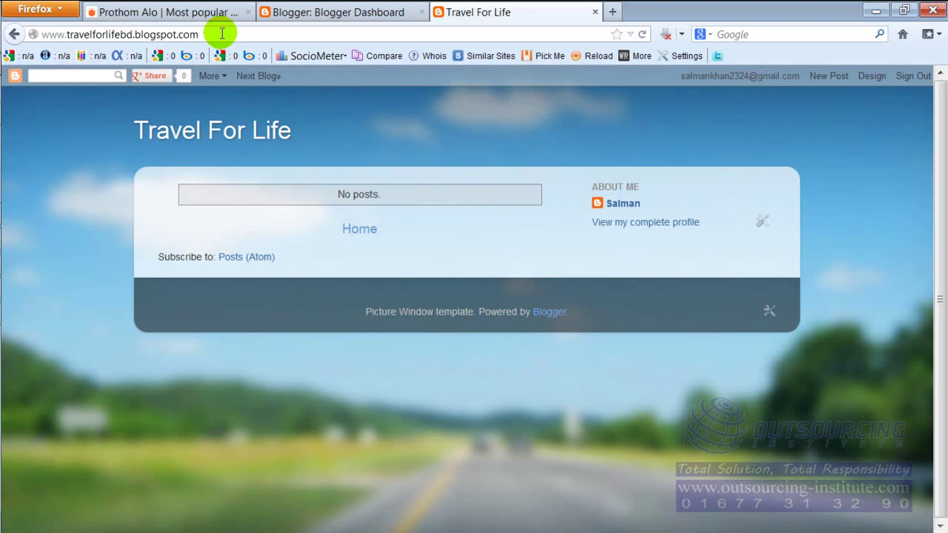
Select the blog's web address, then use the navbar's Sign Out link.
click(222, 33)
click(223, 34)
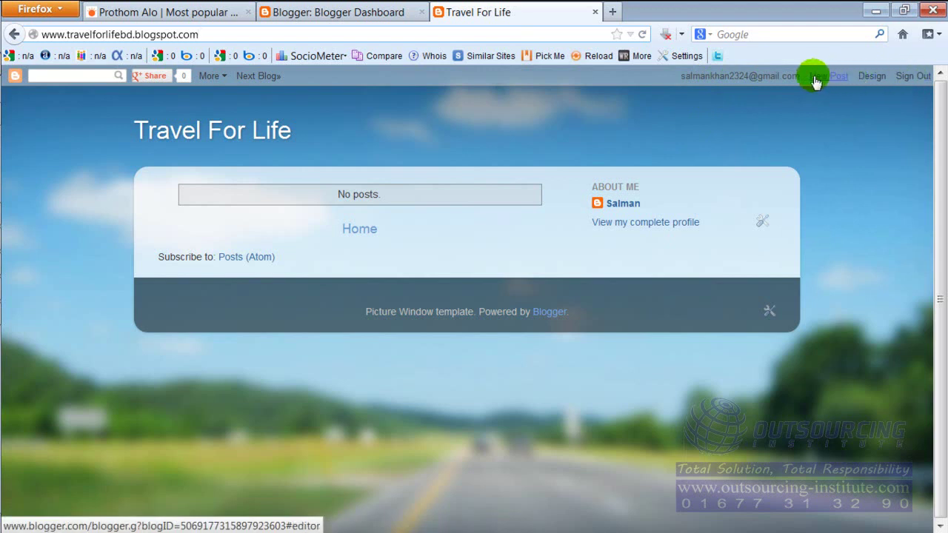
click(914, 80)
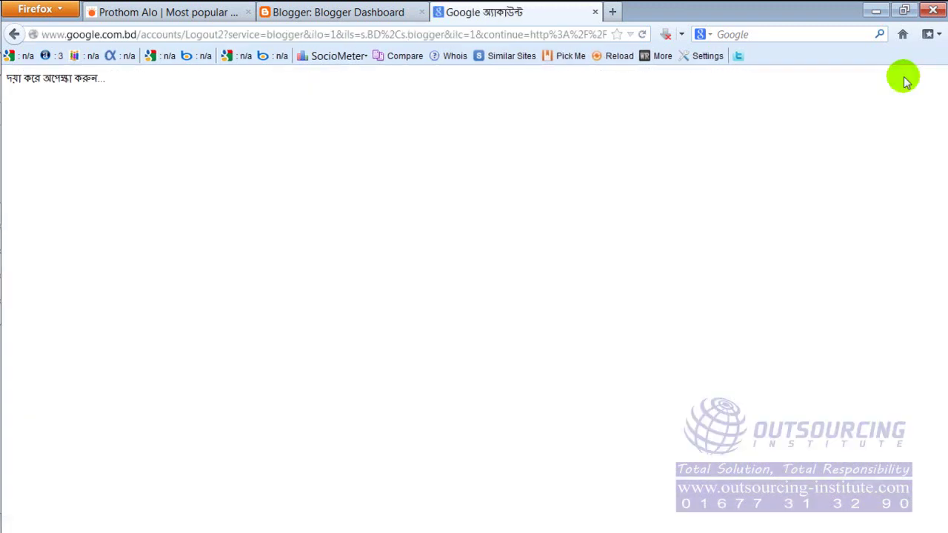
In a fresh tab, load the suggested travelforlife.blogspot.com address.
click(595, 13)
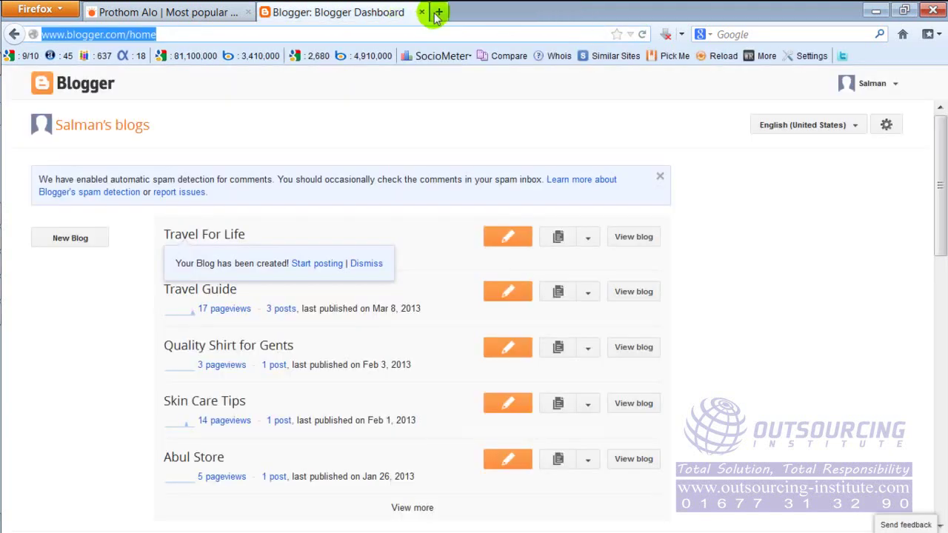
click(440, 13)
text(w)
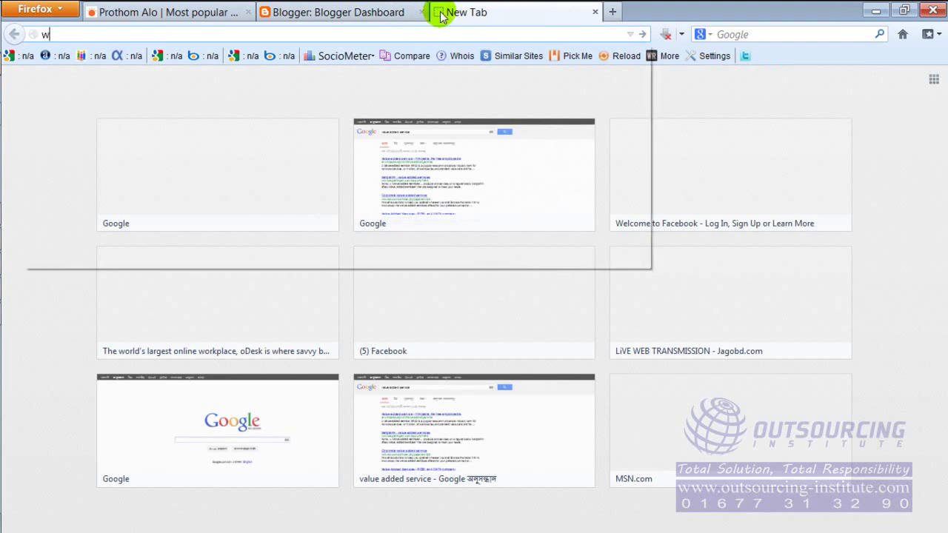
text(ww.blo)
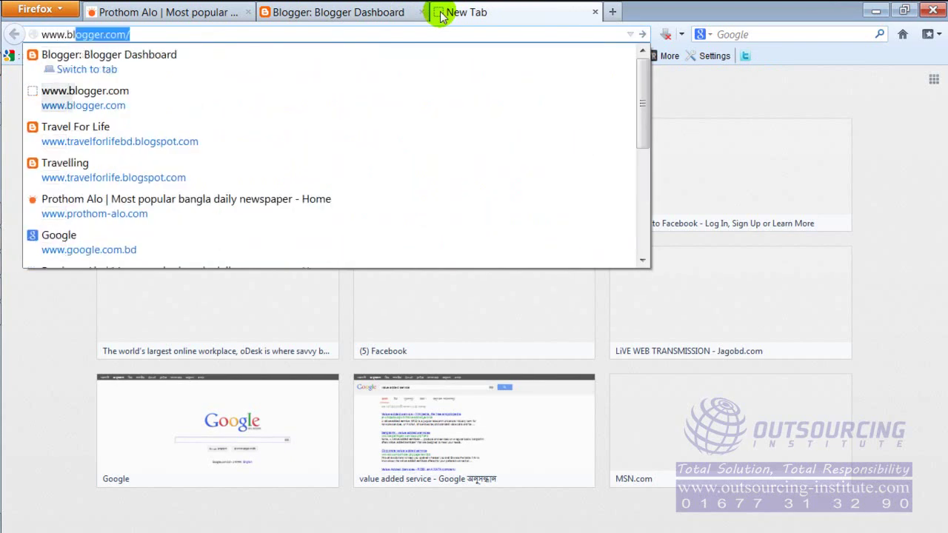
text(gger.co)
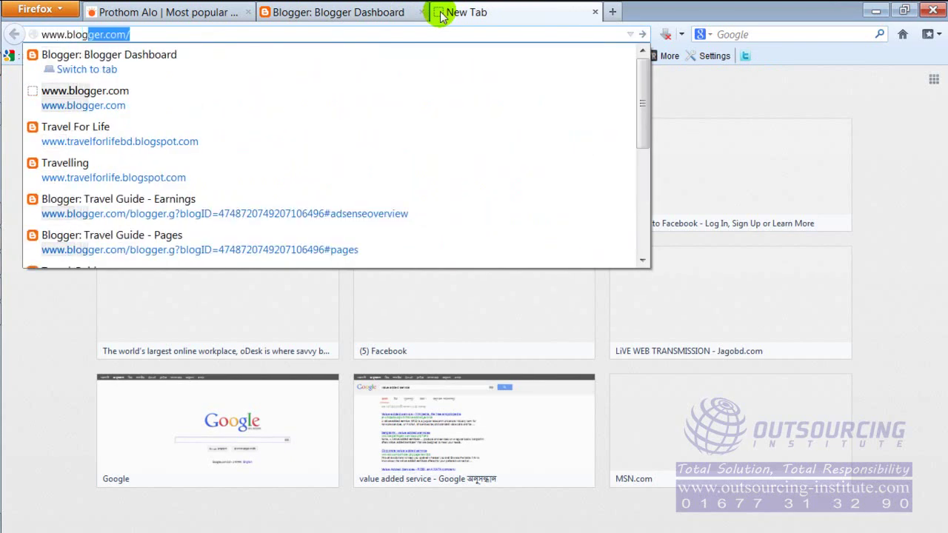
key(BackSpace)
key(BackSpace)
key(BackSpace)
key(BackSpace)
key(BackSpace)
key(BackSpace)
key(BackSpace)
key(BackSpace)
key(BackSpace)
key(BackSpace)
key(BackSpace)
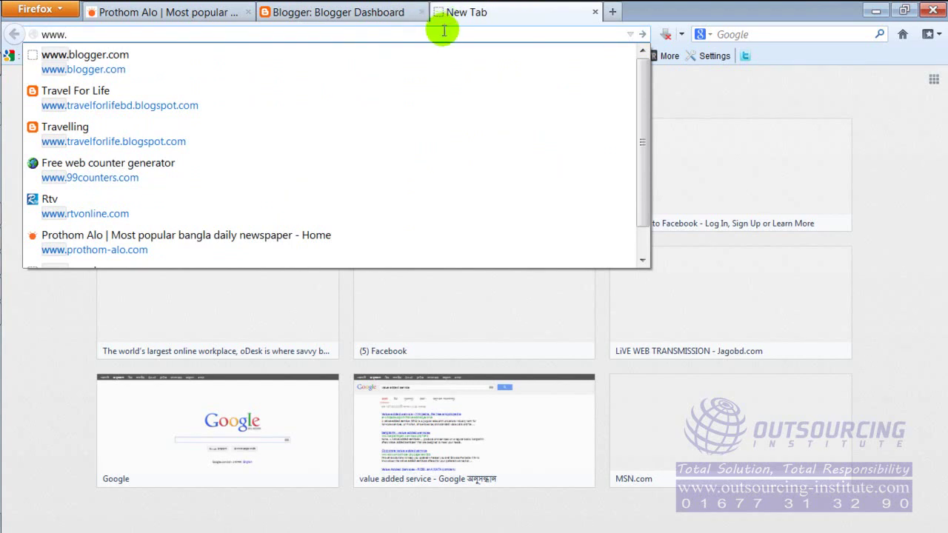
click(447, 33)
key(BackSpace)
click(448, 34)
text(.)
click(447, 34)
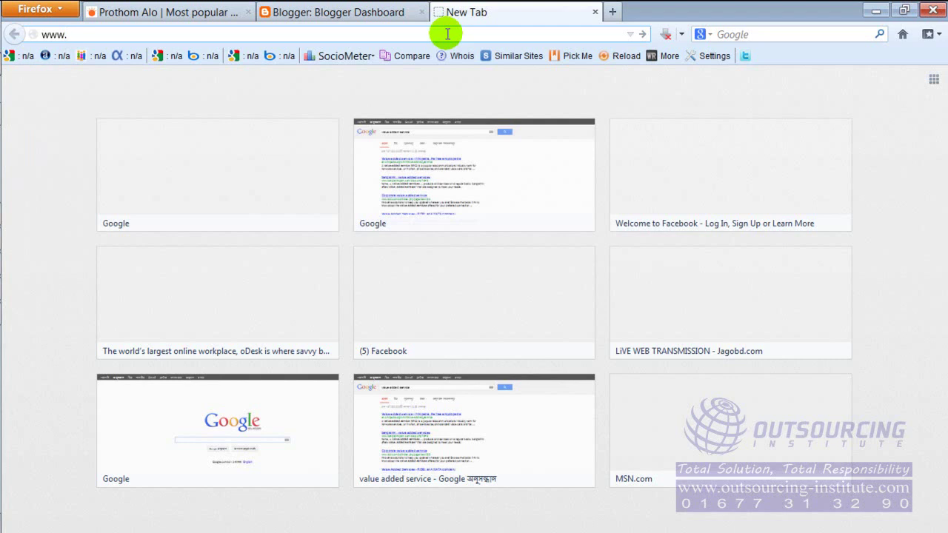
text(travelforlife.blogspot.com/)
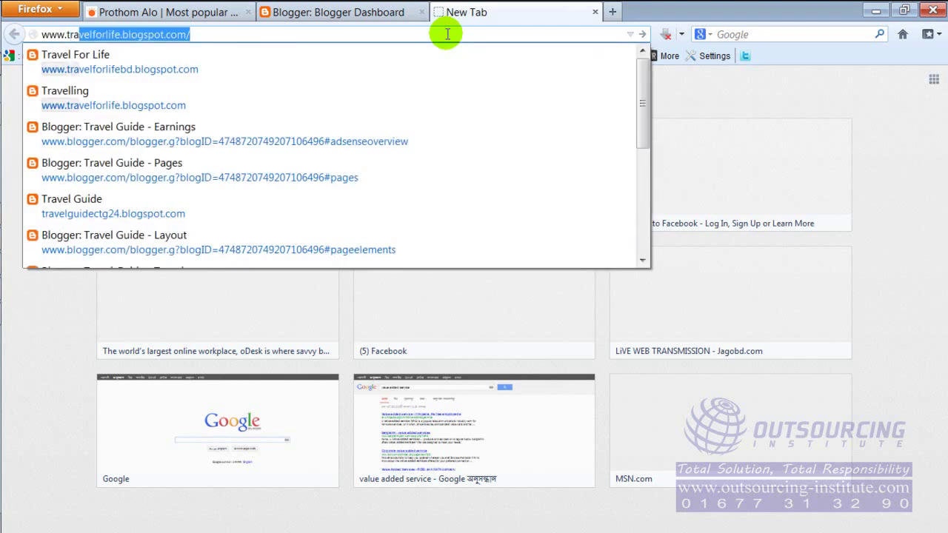
key(Return)
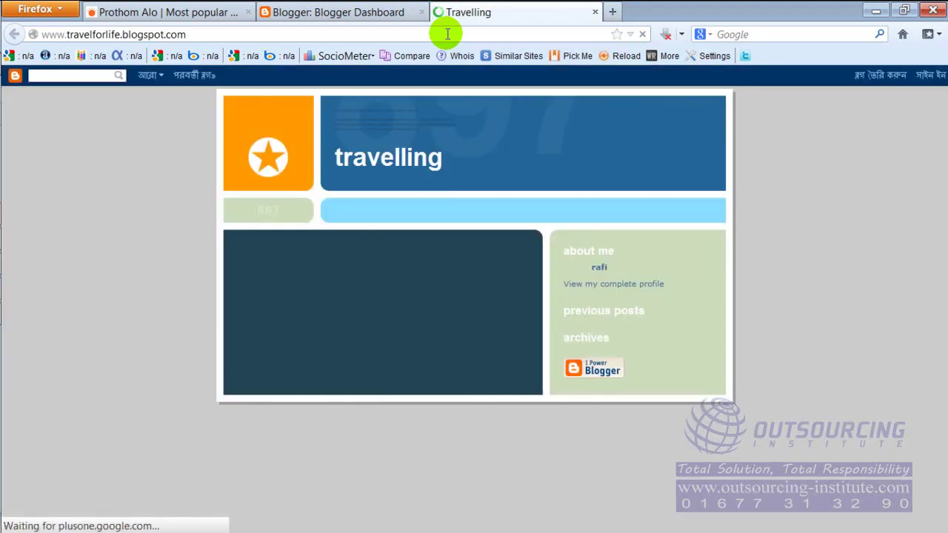
click(121, 35)
click(120, 36)
text(bd)
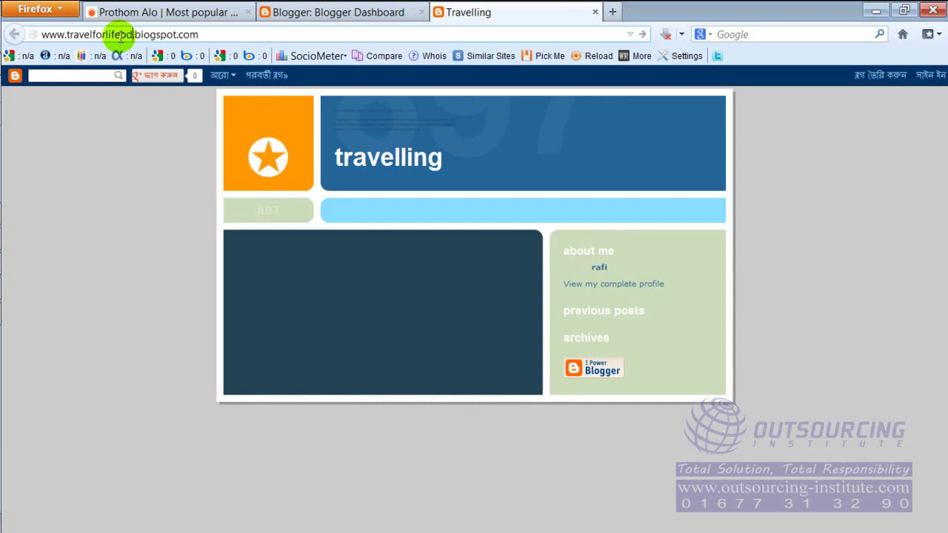
key(Return)
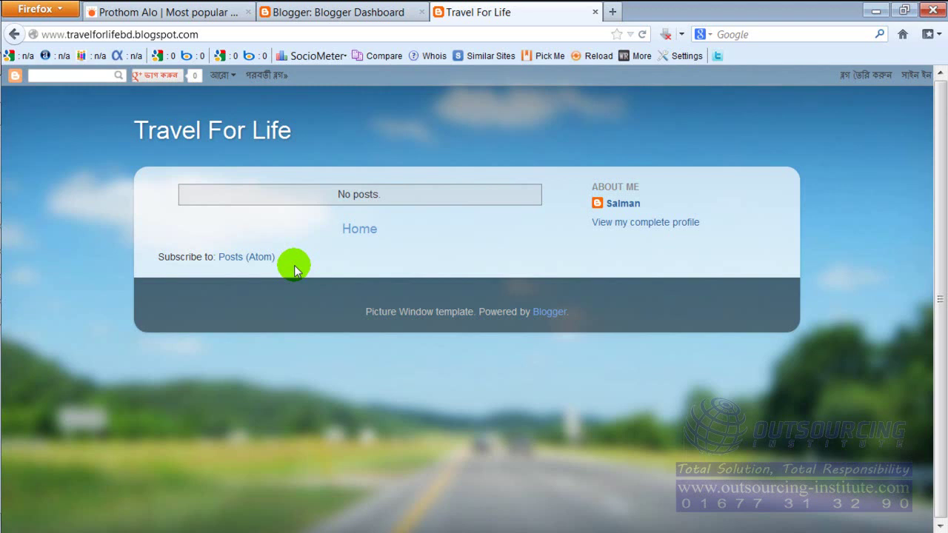
click(461, 35)
click(461, 34)
click(462, 35)
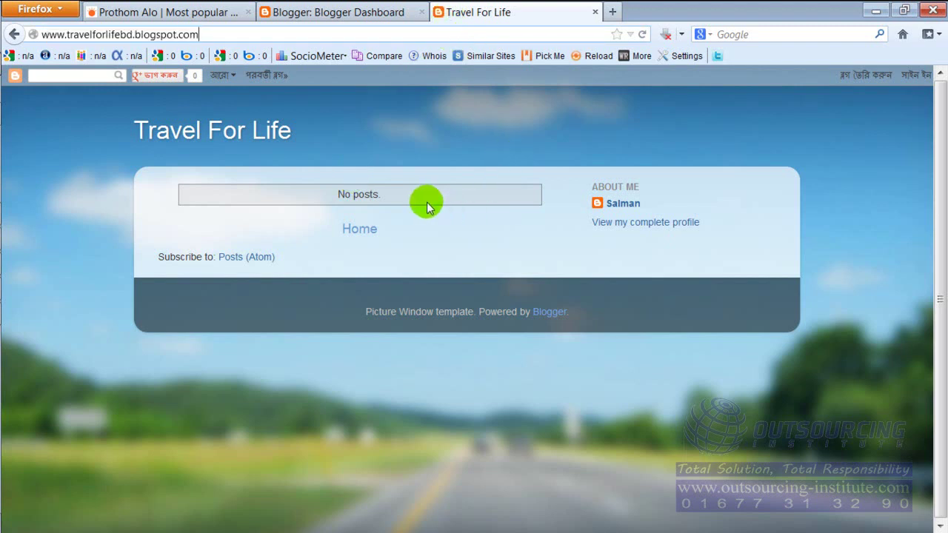
Sign in to Blogger with the account e-mail and password, declining to save the password.
click(916, 80)
click(916, 80)
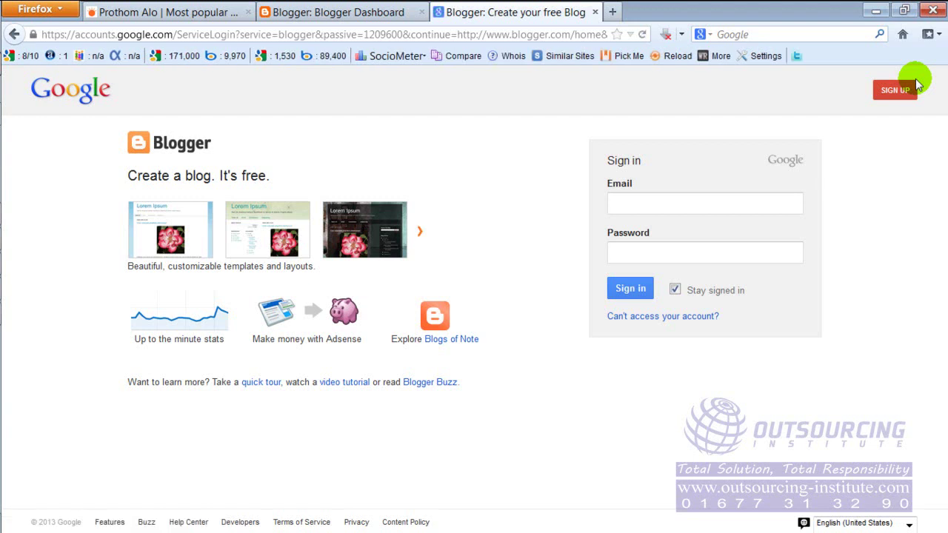
click(761, 207)
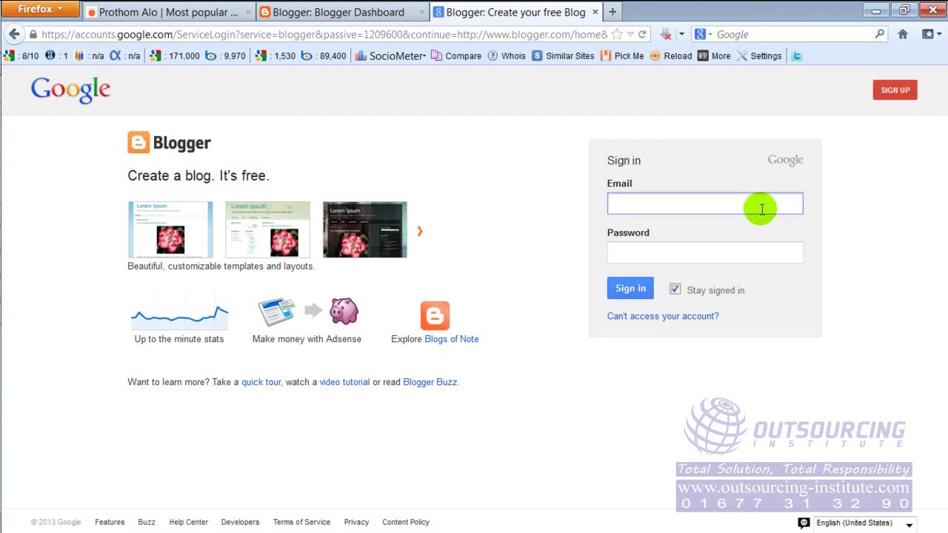
text(sal)
key(Down)
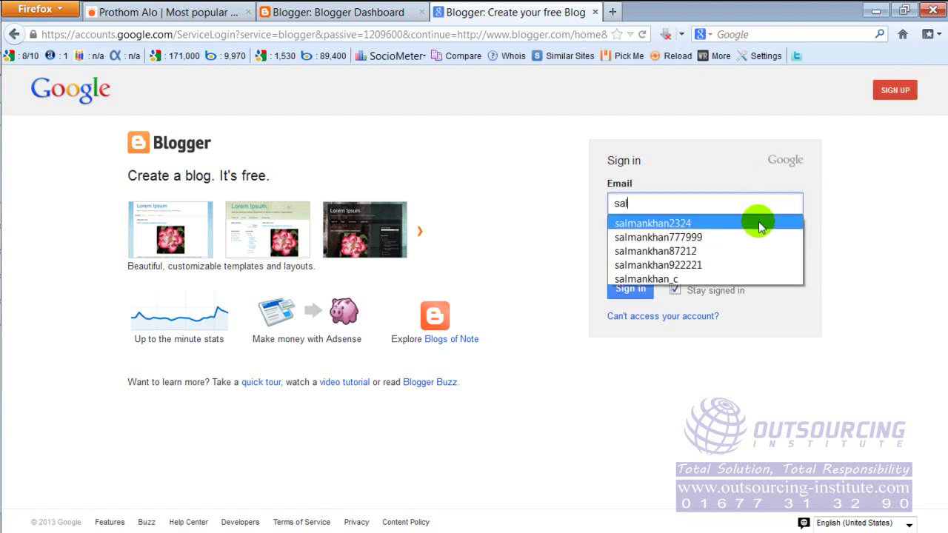
key(Return)
click(743, 251)
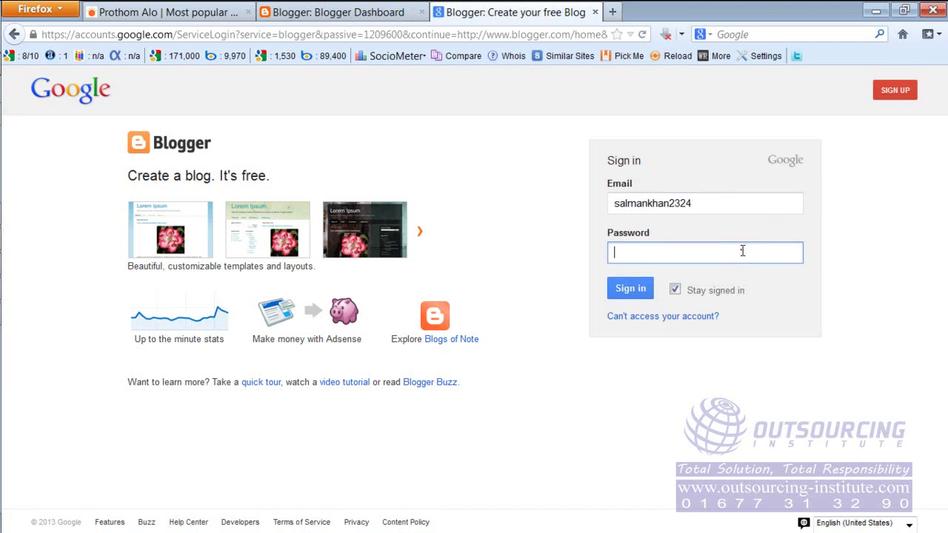
text(•••••••••)
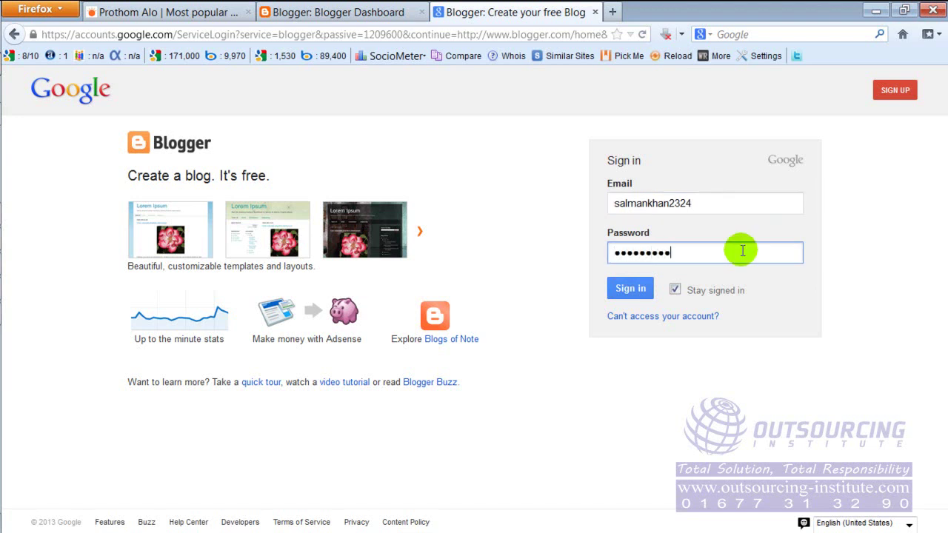
key(Return)
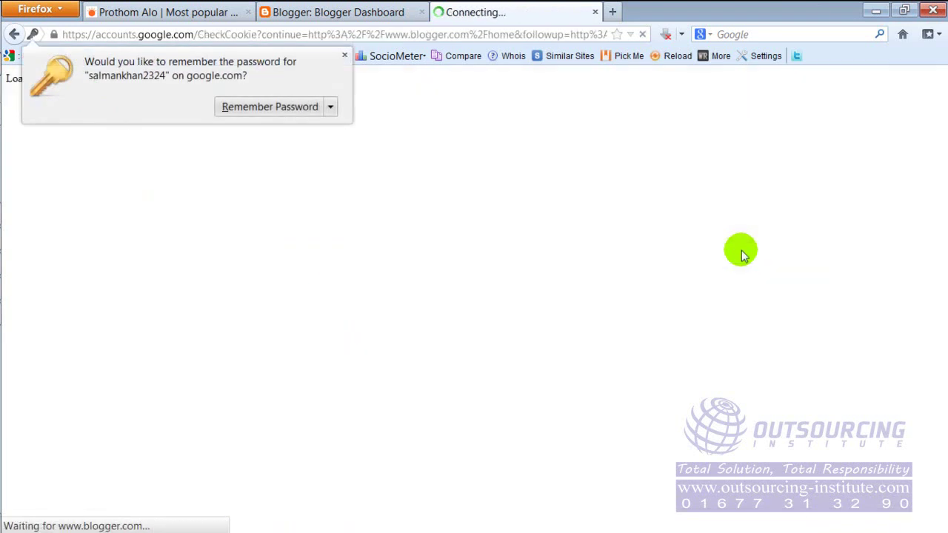
click(344, 56)
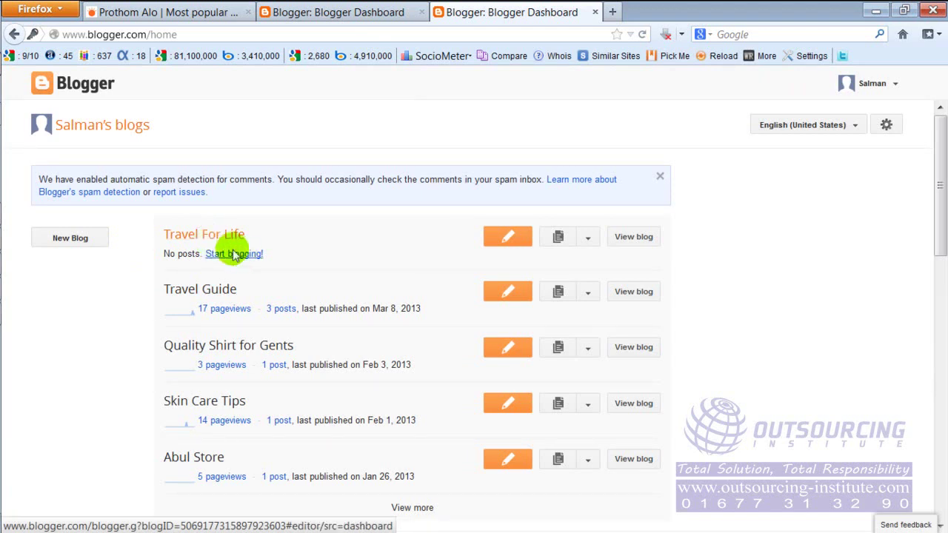
Open Travel For Life via View blog in a new tab, then return to the dashboard.
click(634, 237)
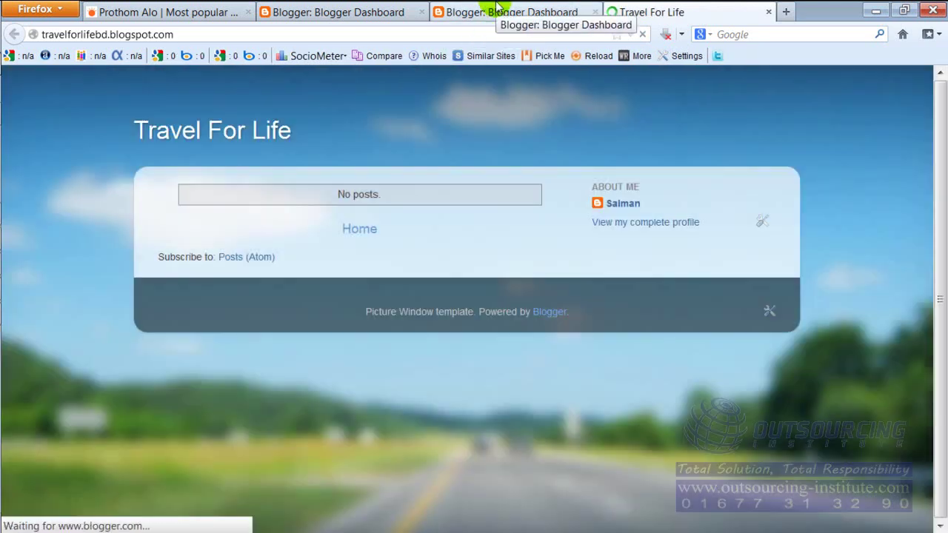
click(498, 9)
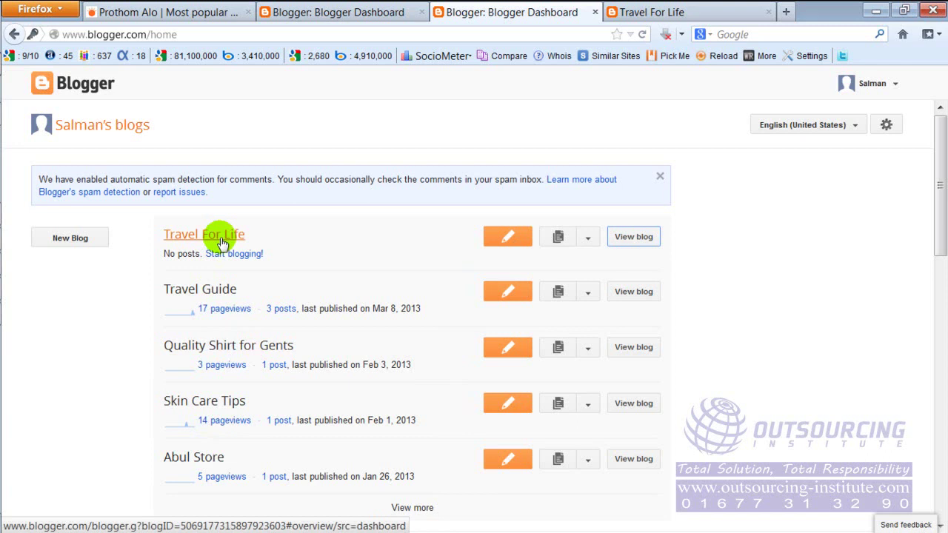
Switch to the Travel For Life blog tab, then bring the Paint lesson notes forward.
click(639, 13)
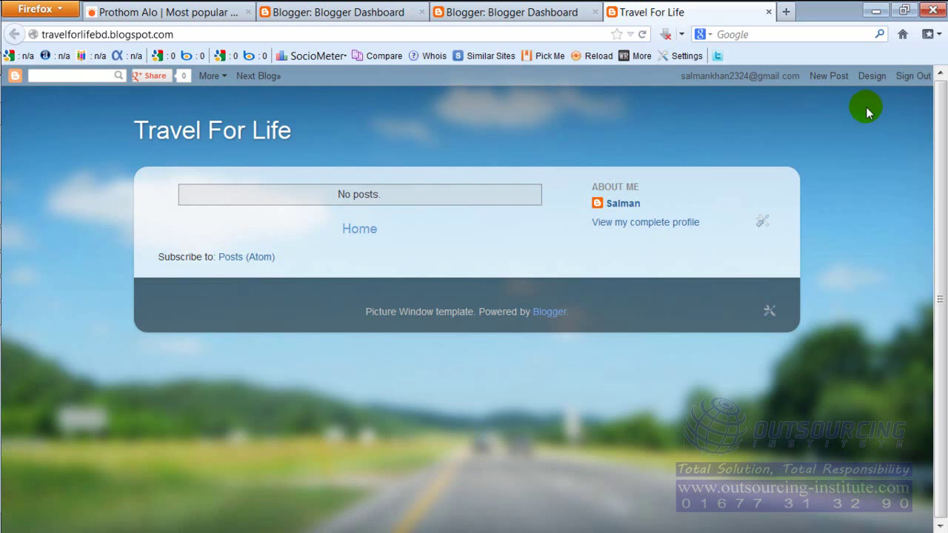
click(433, 32)
click(433, 32)
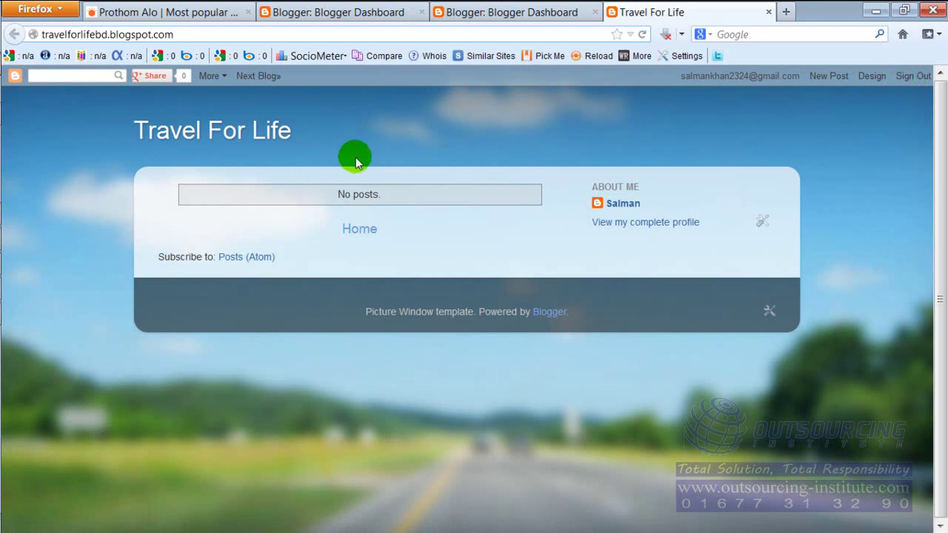
click(25, 294)
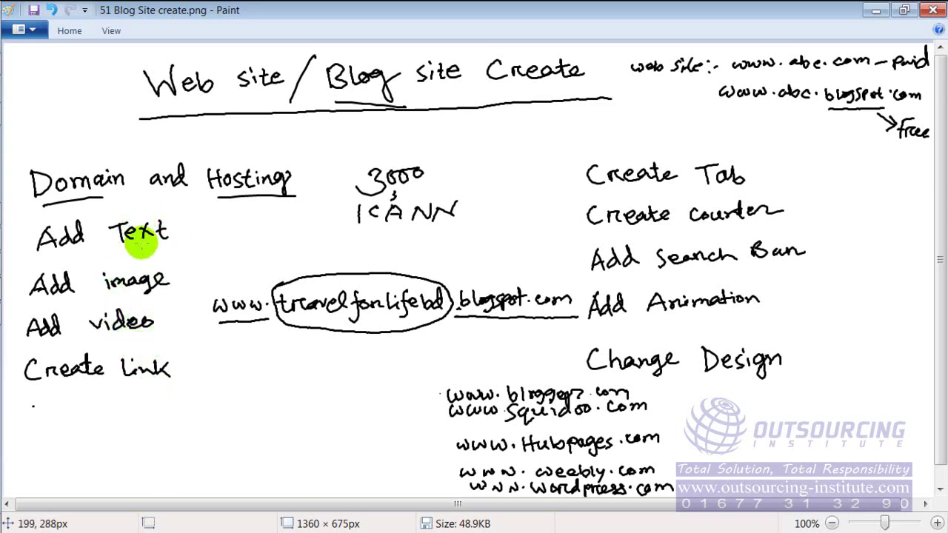
mouse_move(3, 180)
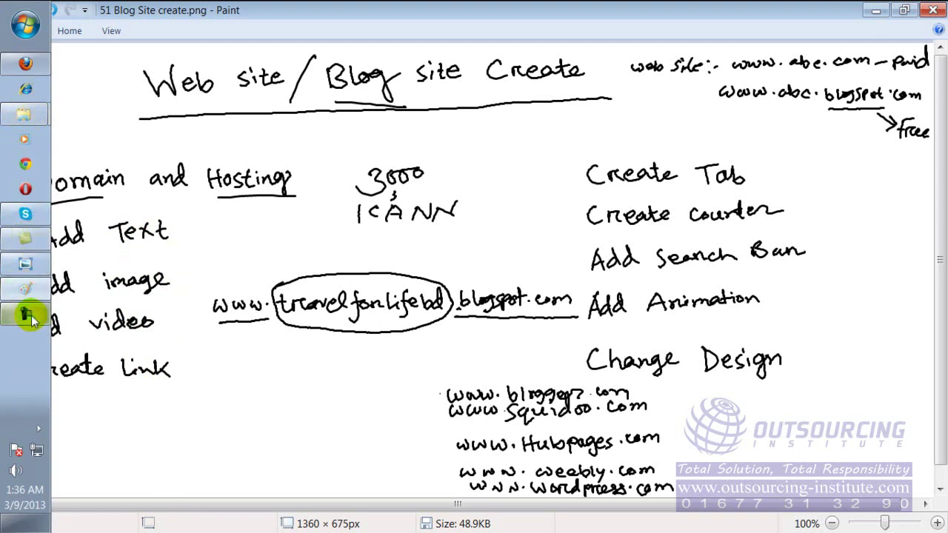
Back in Firefox, start a New Post on the Travel For Life blog.
click(25, 63)
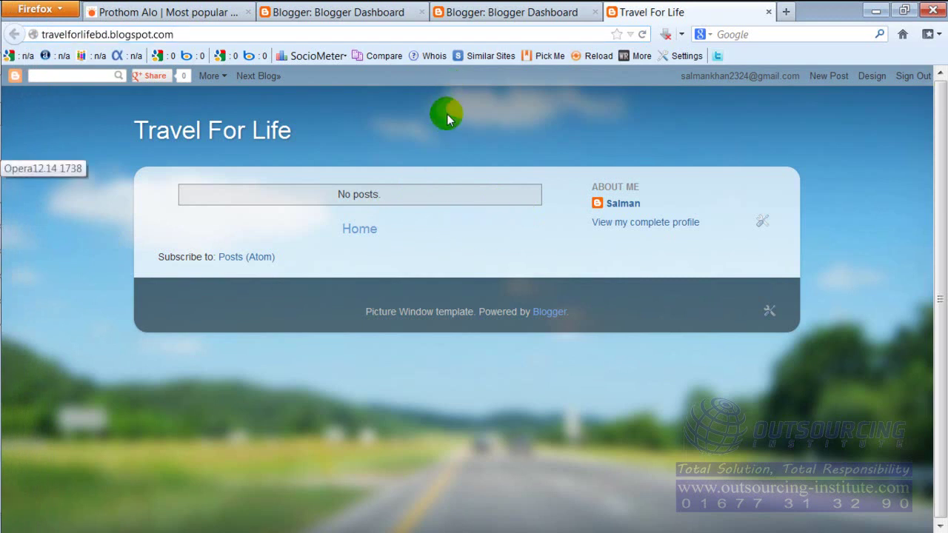
click(374, 34)
click(692, 132)
click(823, 77)
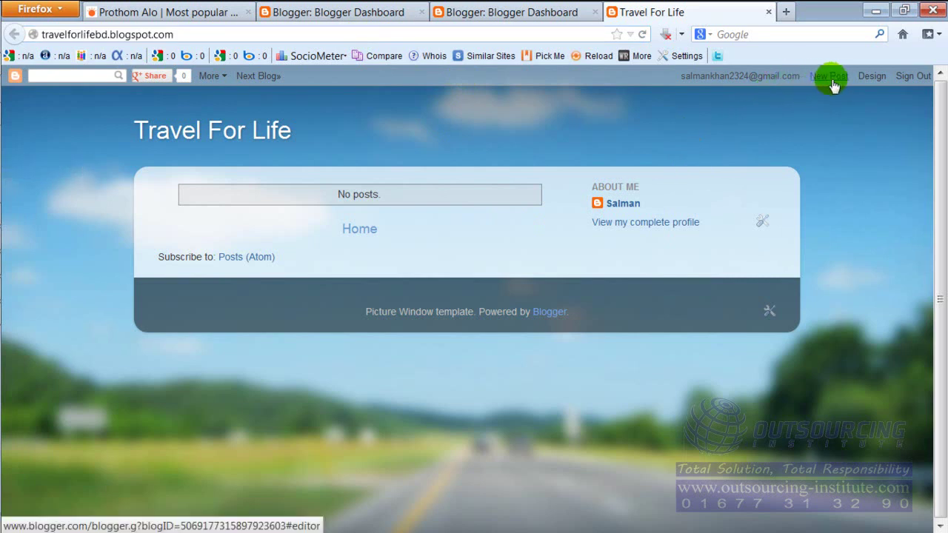
click(830, 77)
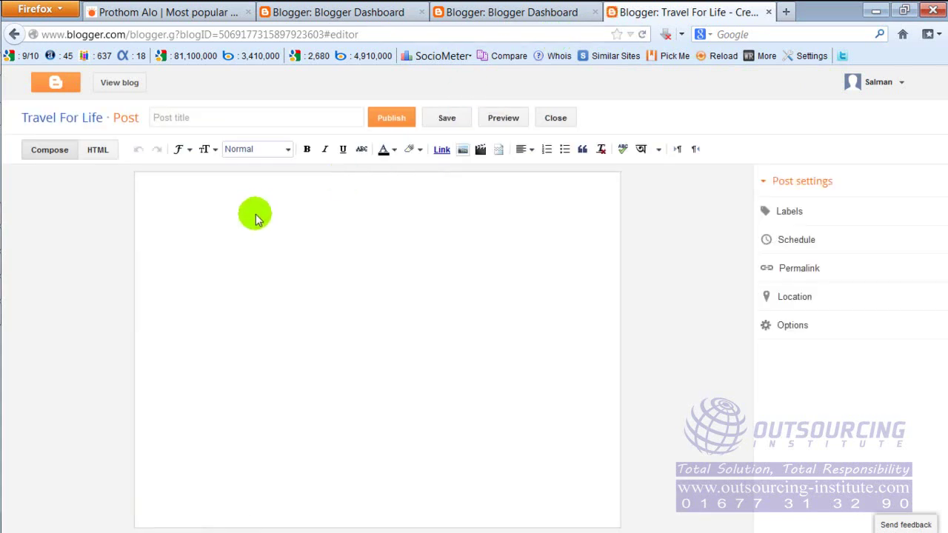
Type a line of filler text in the post body and paste it repeatedly.
click(195, 213)
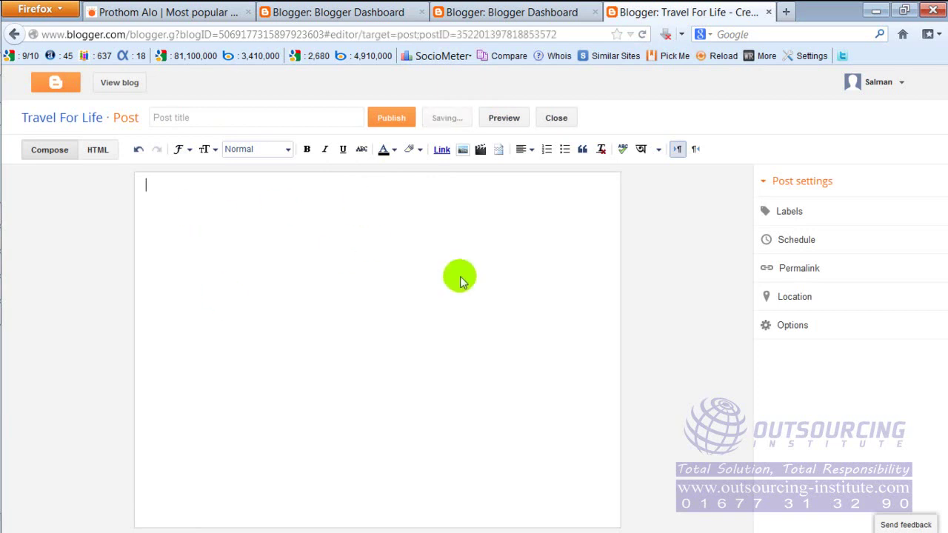
text(sldf;lasdf aslkdfj lal;skdfa sdfalkdfja lsdf;alskdfj aldsfja sldfj)
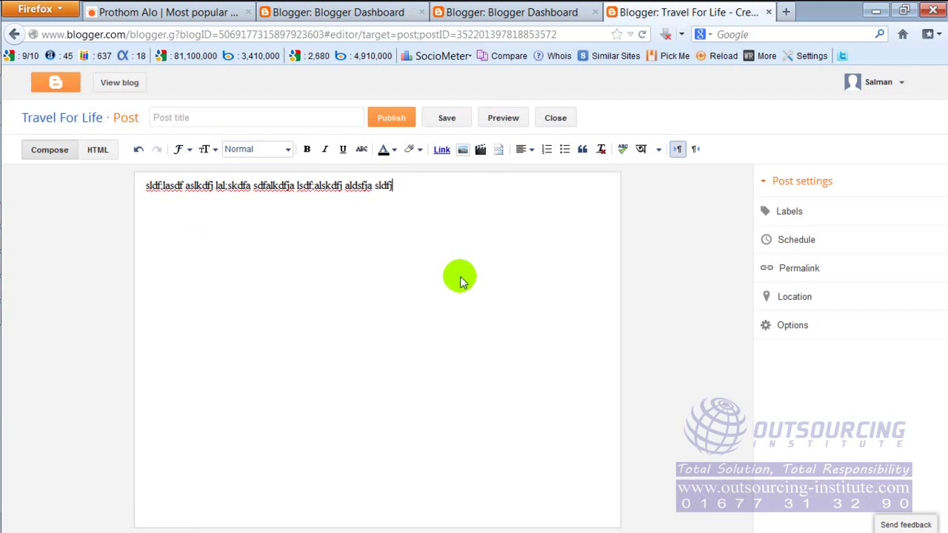
text( apsoifpaof pasoifao sdaoisdjf apsdofiajsd)
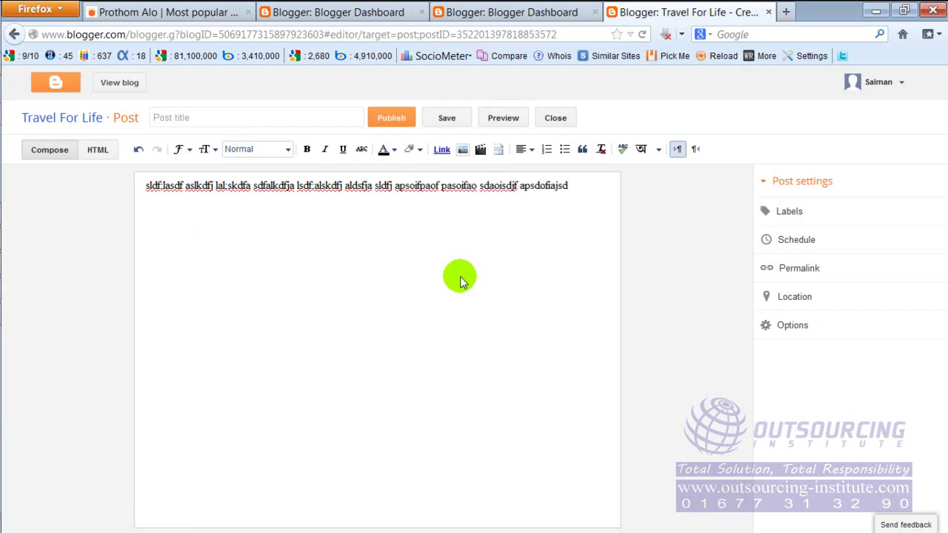
key(ctrl+a)
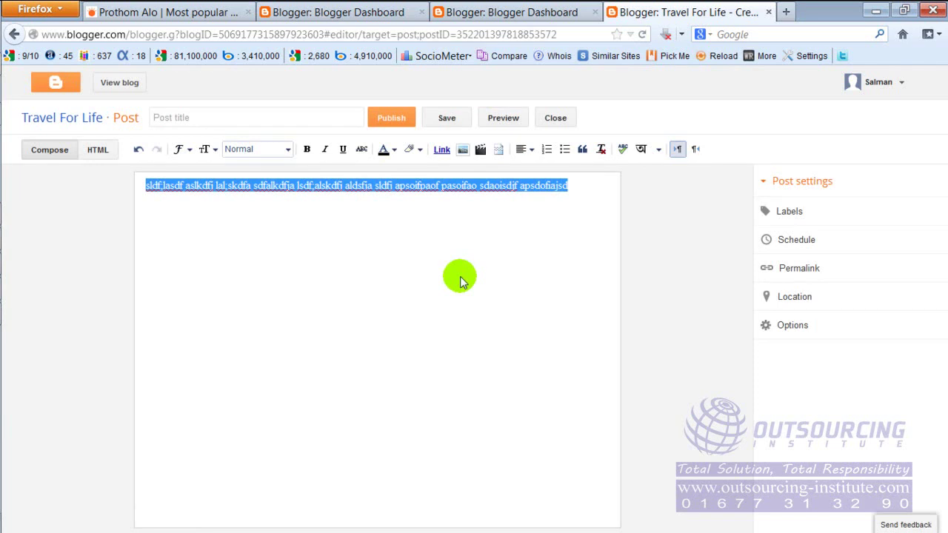
key(ctrl+v)
key(ctrl+v)
key(ctrl+v)
key(ctrl+v)
key(ctrl+v)
key(ctrl+v)
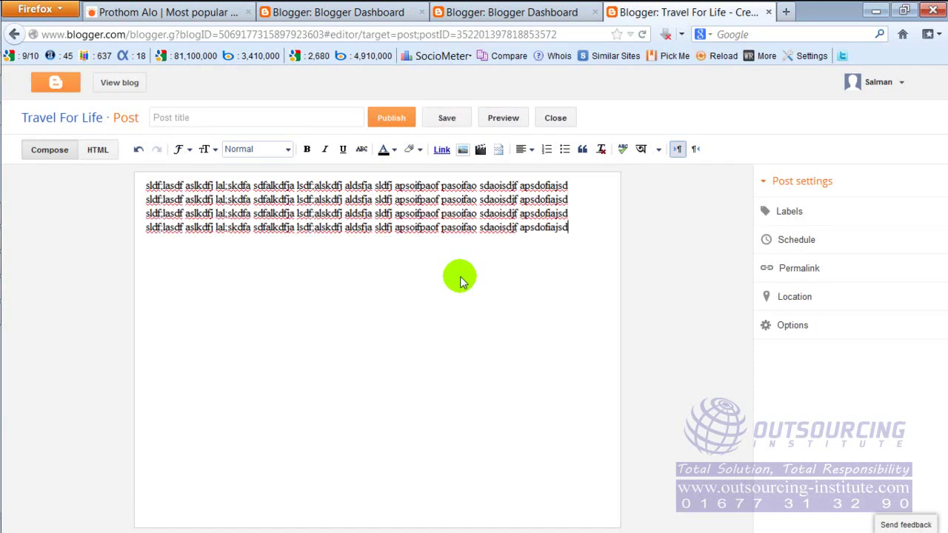
key(ctrl+v)
key(ctrl+v)
key(ctrl+v)
key(ctrl+v)
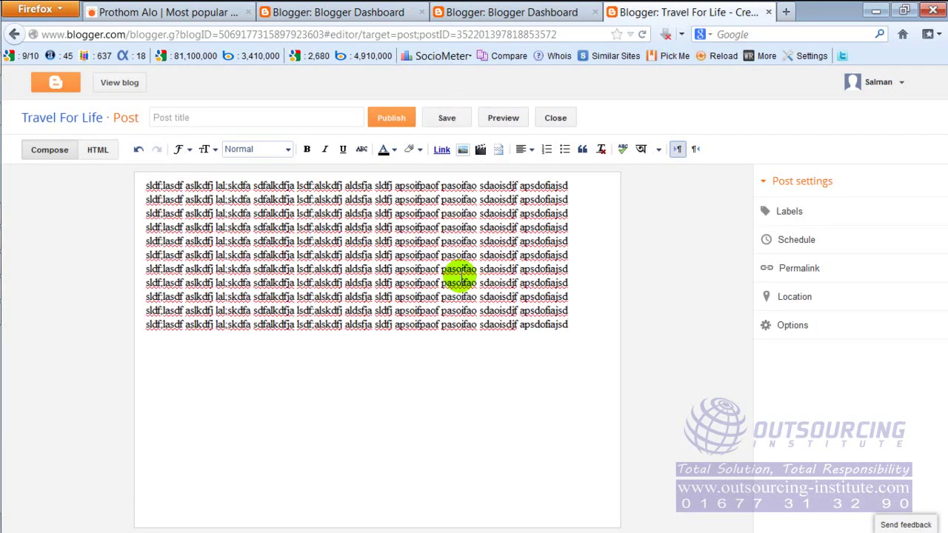
key(ctrl+v)
key(ctrl+v)
key(ctrl+v)
key(ctrl+v)
key(ctrl+v)
key(ctrl+v)
key(ctrl+v)
key(ctrl+v)
key(ctrl+v)
key(ctrl+v)
key(ctrl+v)
key(ctrl+v)
key(ctrl+v)
key(ctrl+v)
key(ctrl+v)
key(ctrl+v)
key(ctrl+v)
key(ctrl+v)
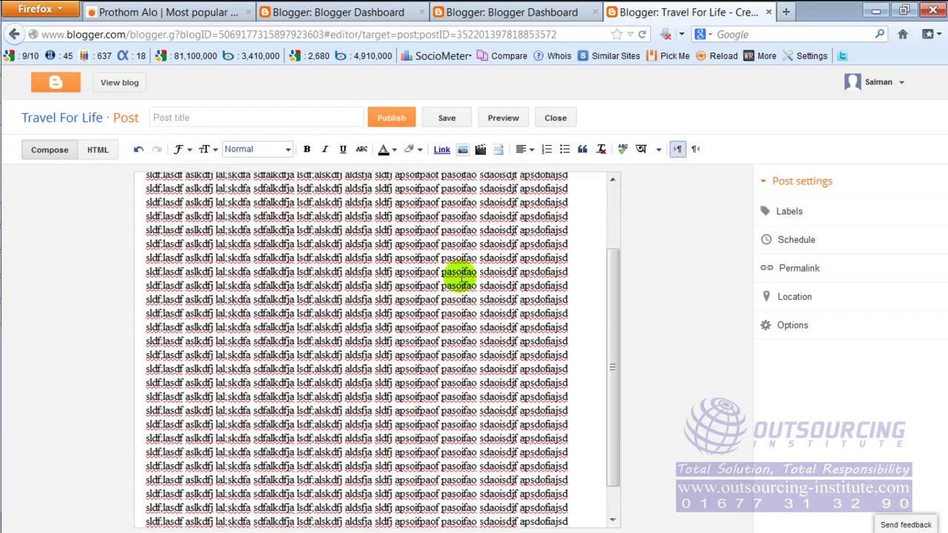
key(ctrl+v)
key(ctrl+v)
key(ctrl+v)
key(ctrl+v)
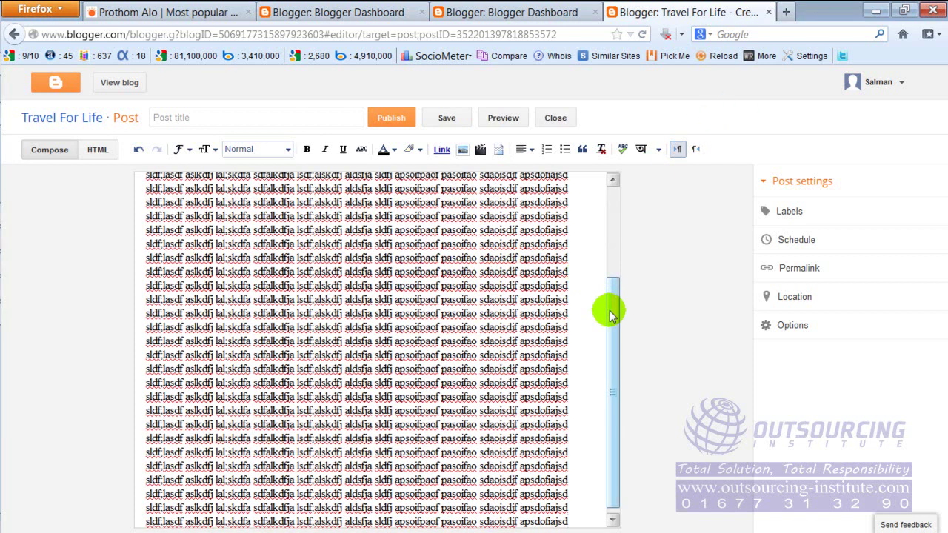
Insert blank lines after the seventh line, then open a new browser tab.
drag(610, 310, 621, 207)
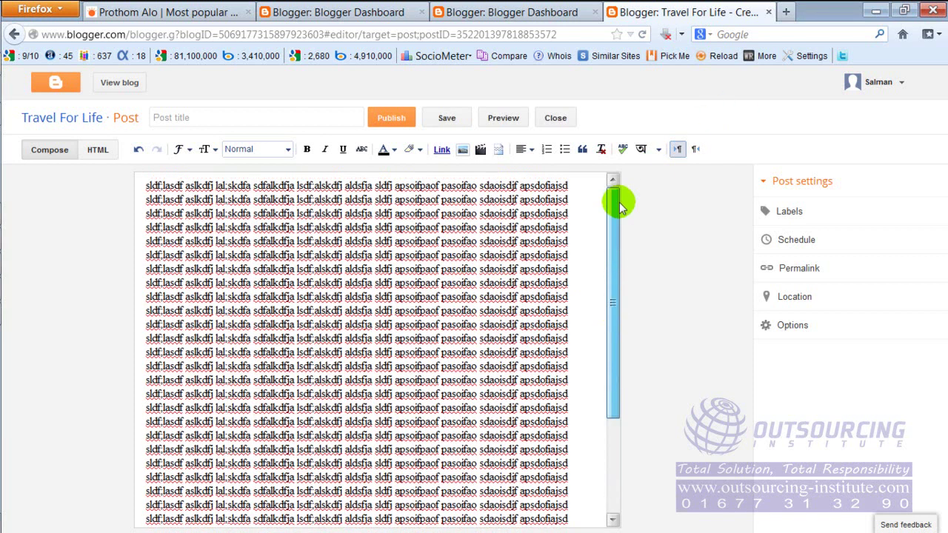
click(600, 278)
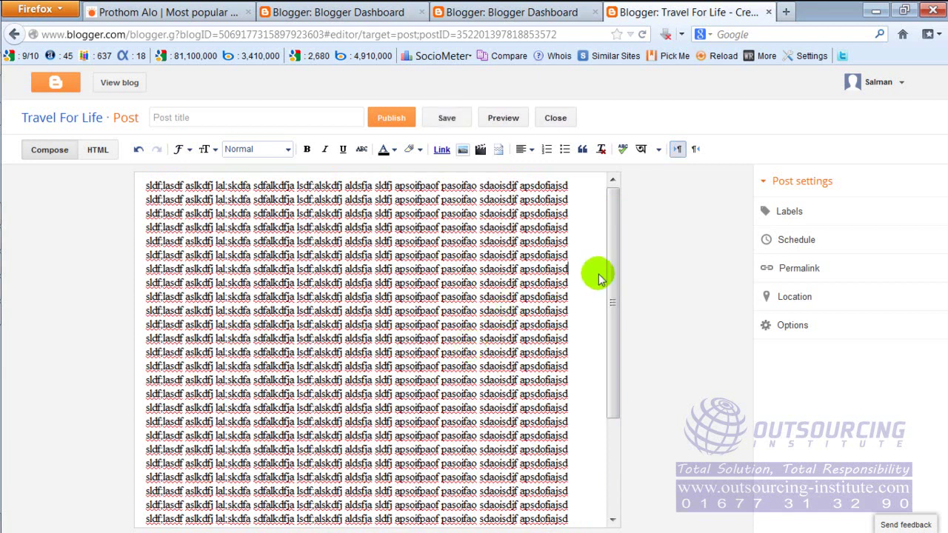
key(Return)
key(Return)
key(Return)
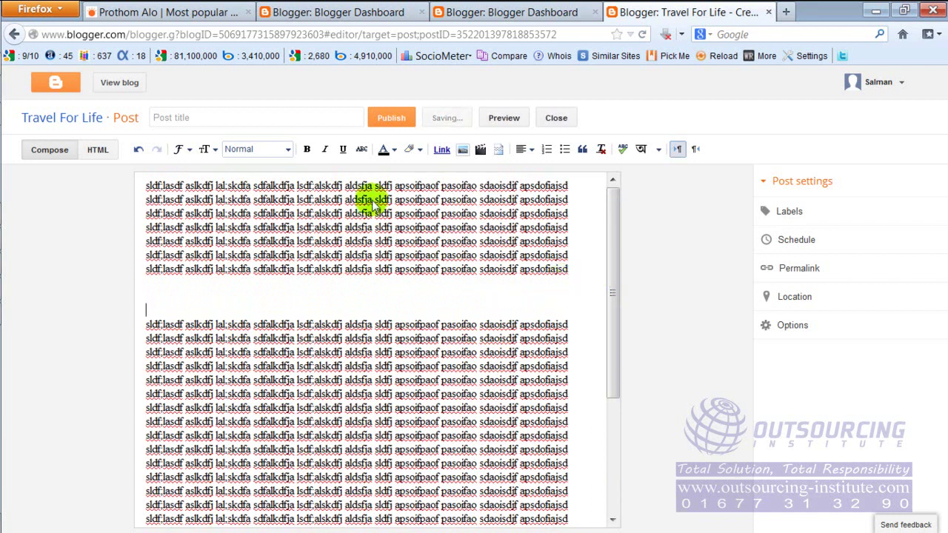
click(319, 122)
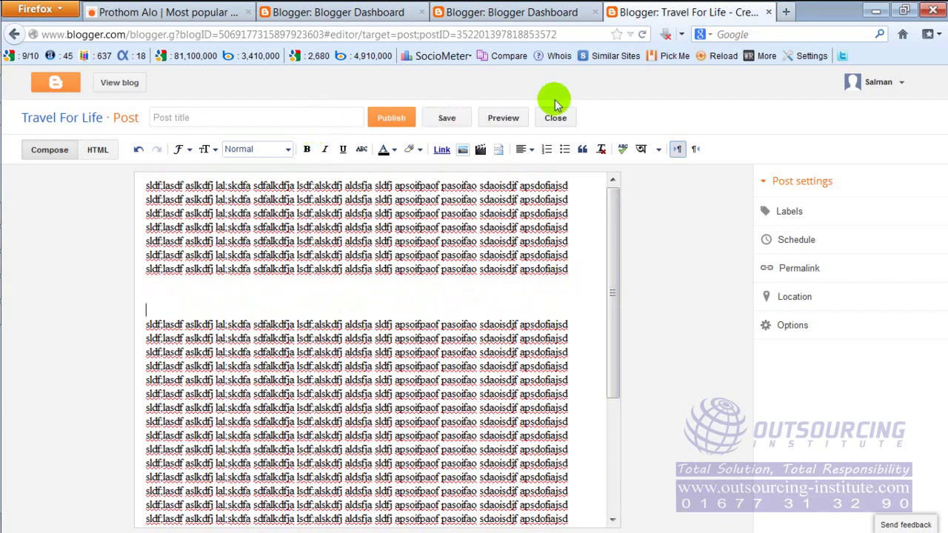
click(786, 13)
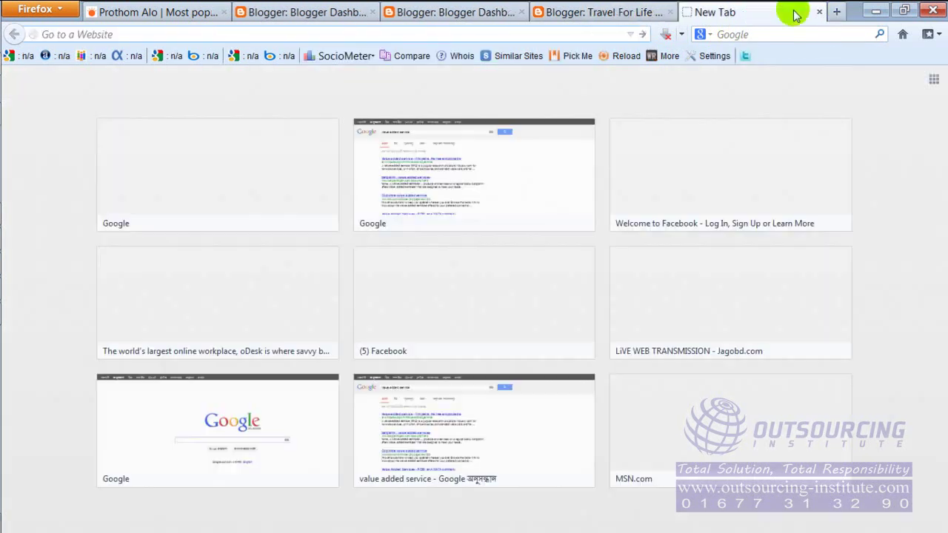
text(www.images.goo)
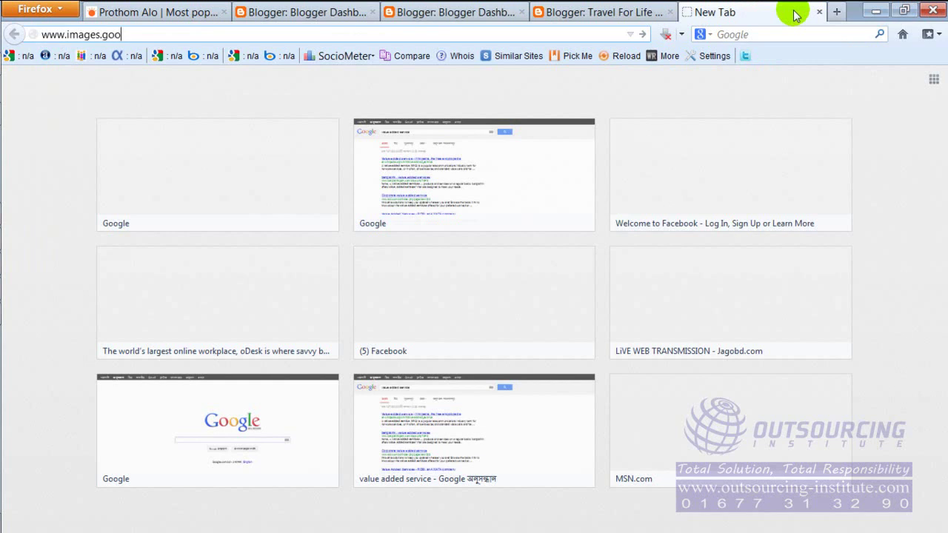
text(gle.com)
key(Return)
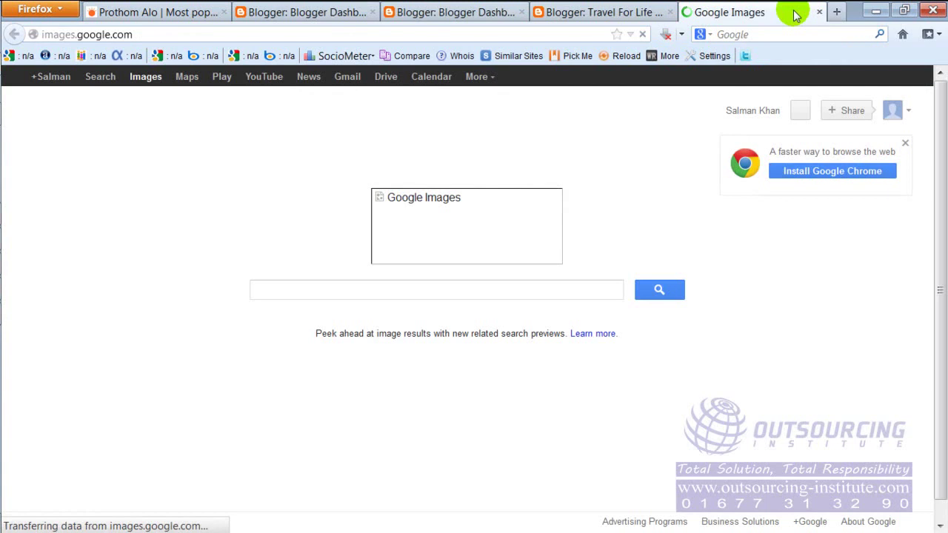
click(529, 289)
text(coxes)
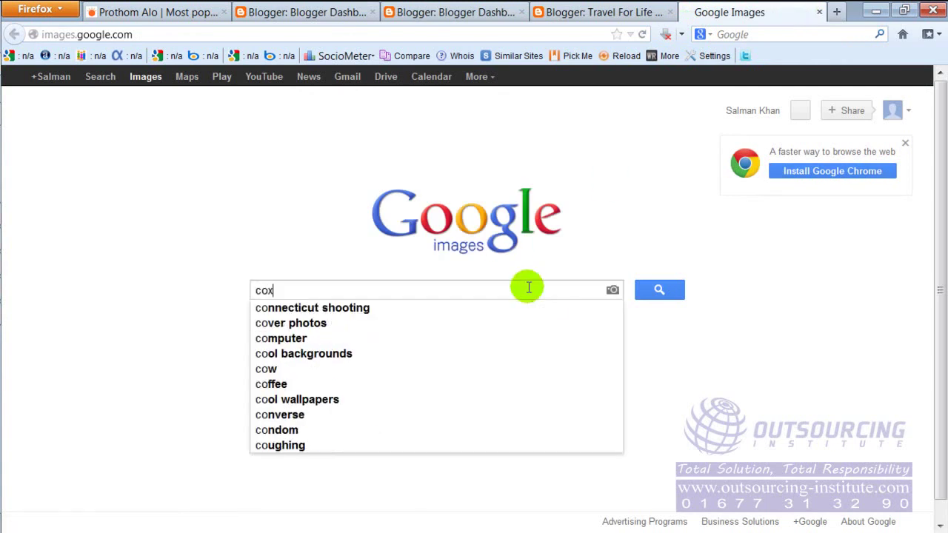
key(BackSpace)
key(BackSpace)
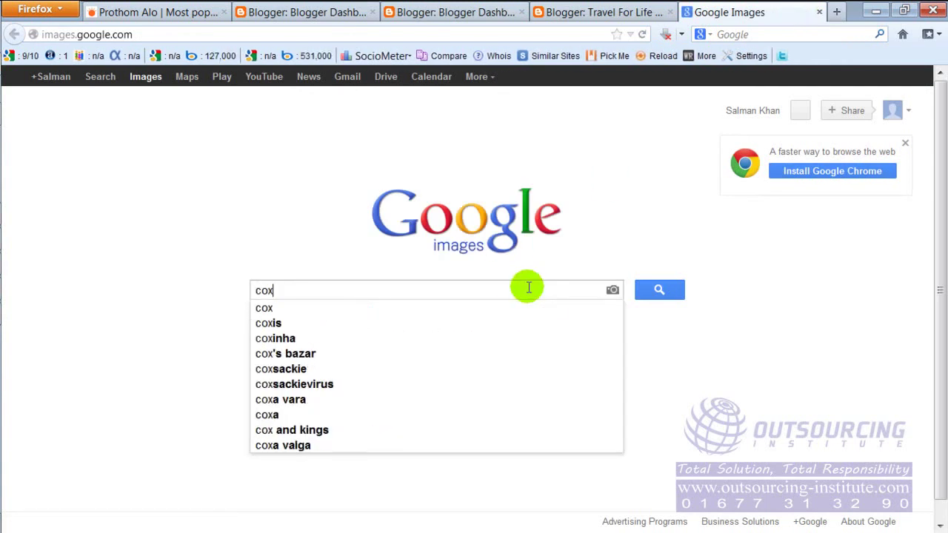
text('s ba)
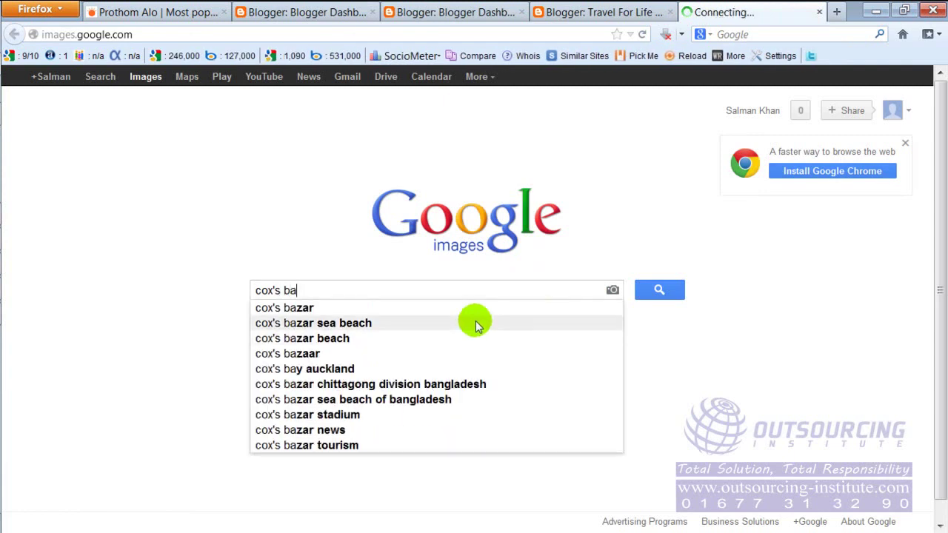
click(474, 323)
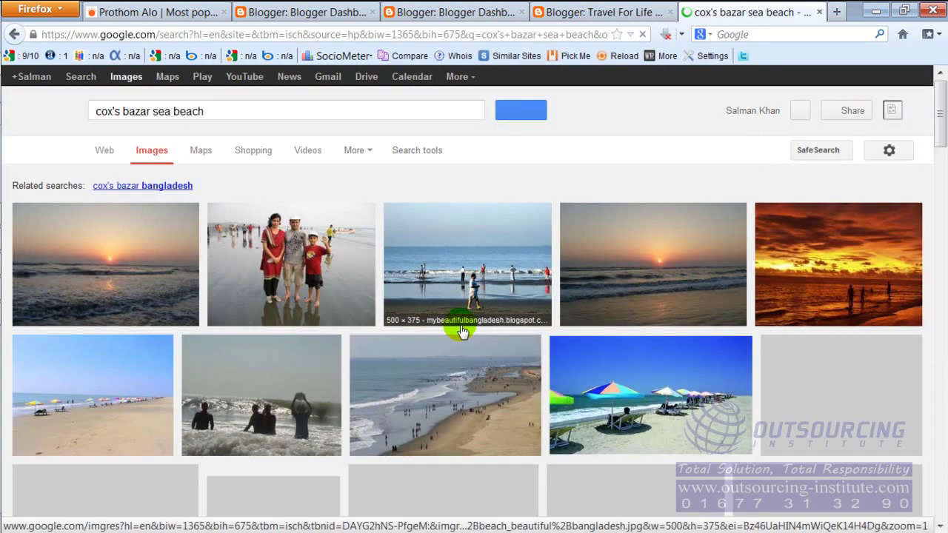
Preview the colourful umbrella beach image from the cox's bazar results.
scroll(455, 322, down, 2)
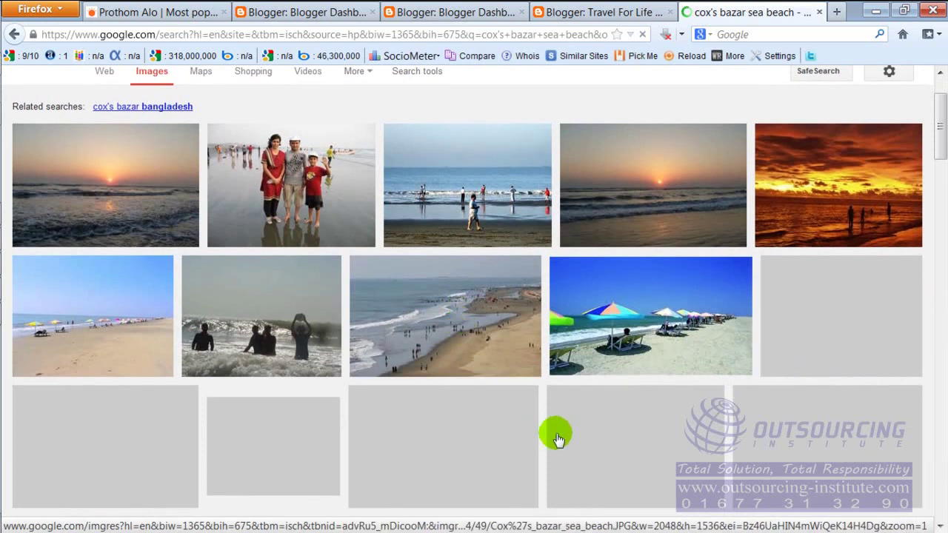
right_click(609, 317)
click(605, 329)
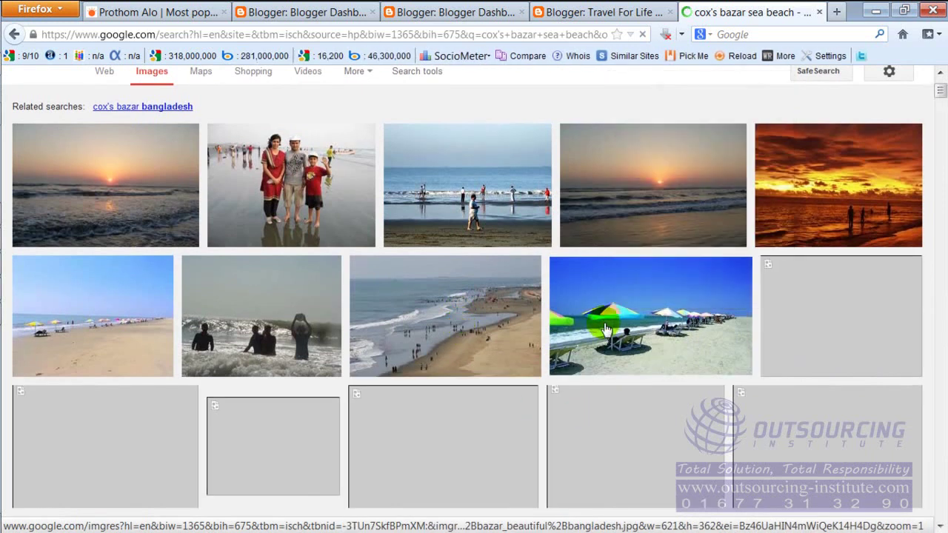
click(606, 329)
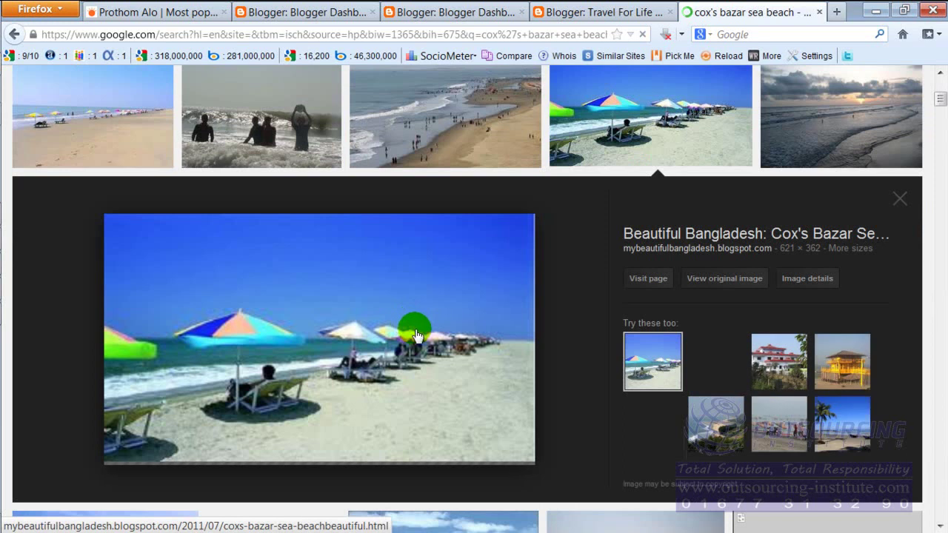
right_click(339, 308)
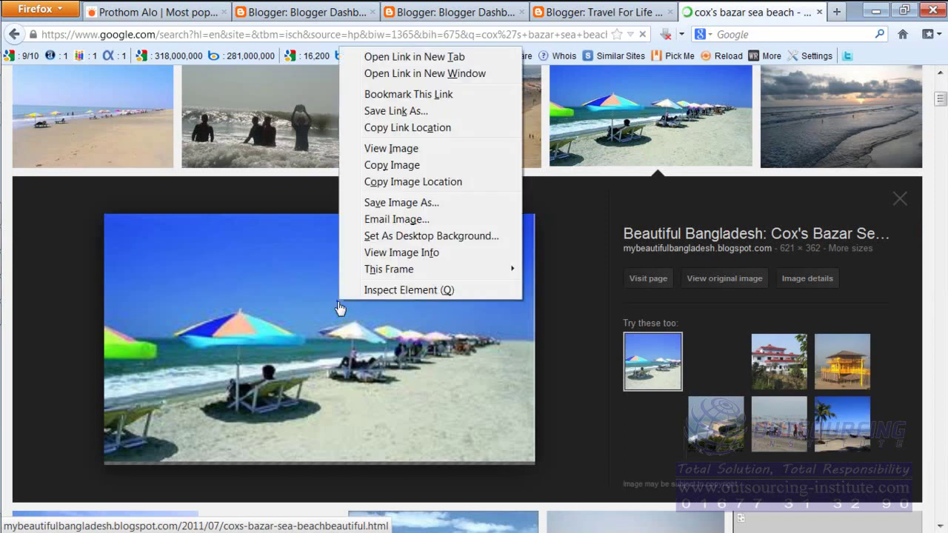
click(413, 166)
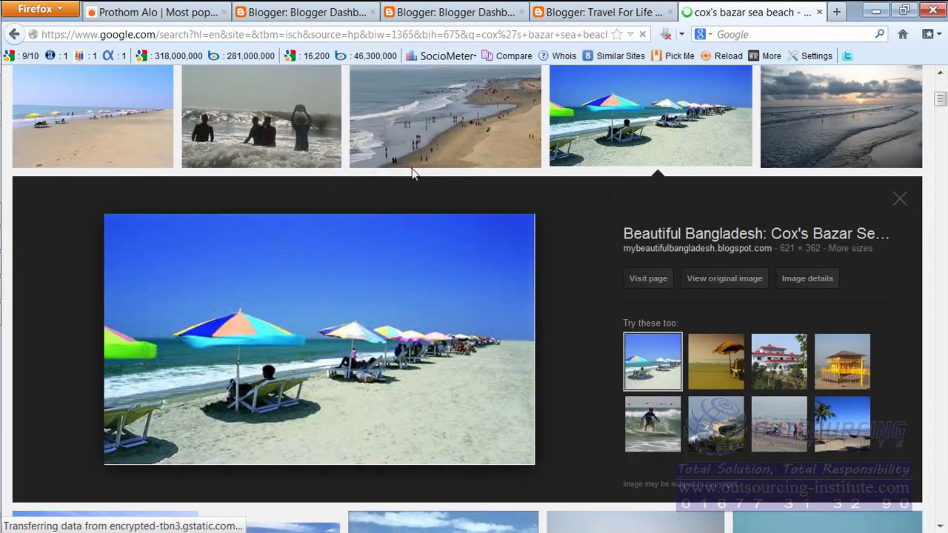
click(877, 14)
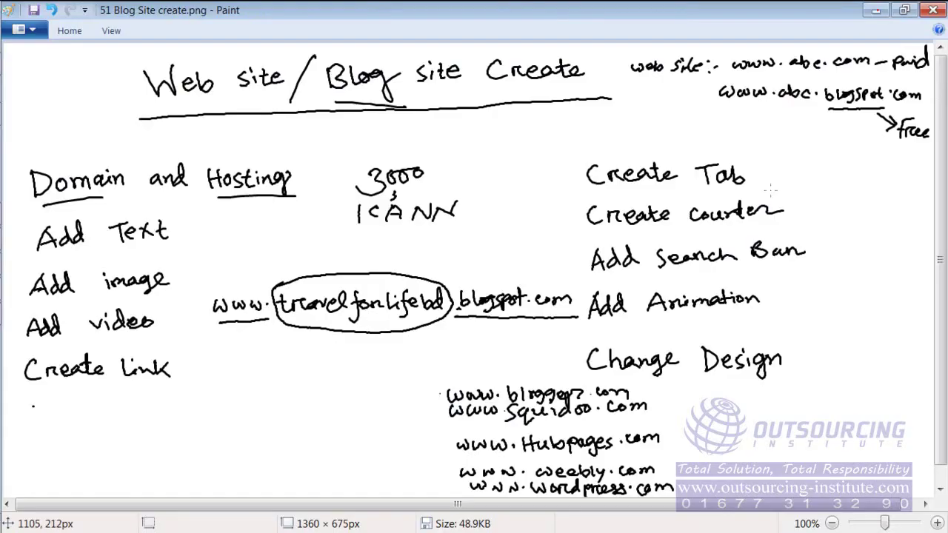
click(876, 10)
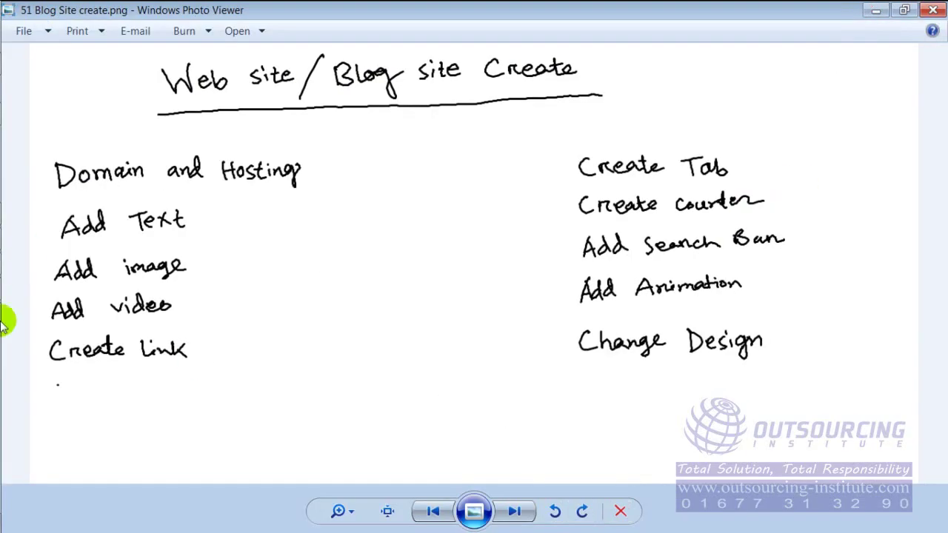
mouse_move(24, 315)
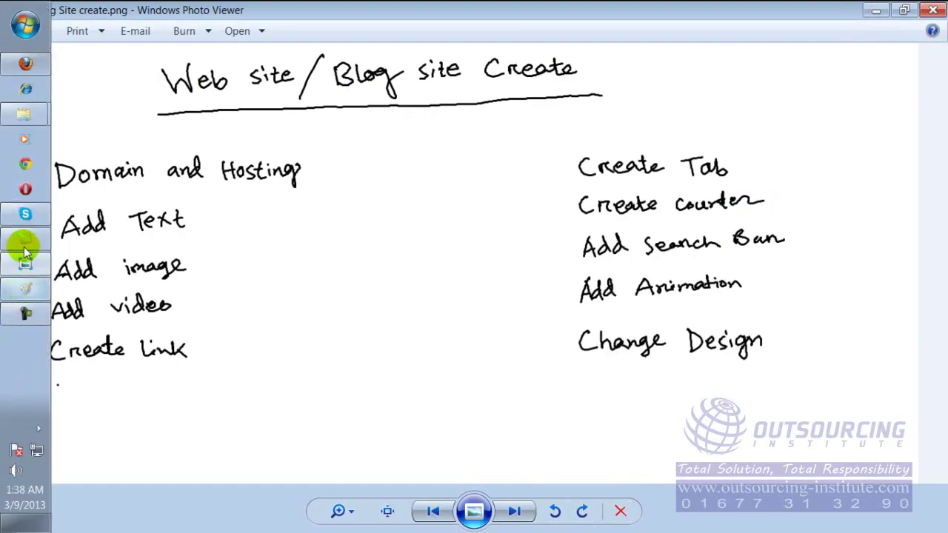
click(24, 65)
Save the umbrella image to Pictures as Beautiful Cox's bazar_beautiful bangladesh.jpg.
right_click(306, 277)
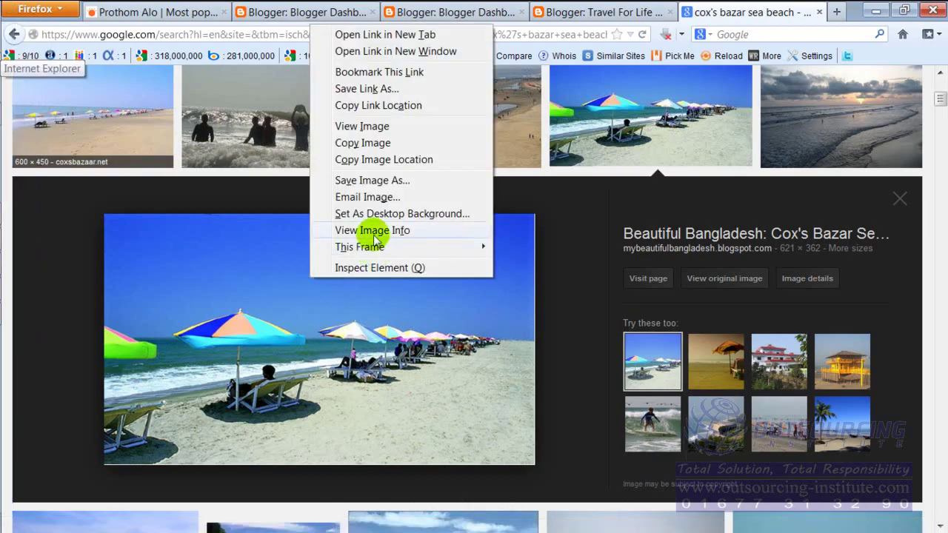
click(380, 181)
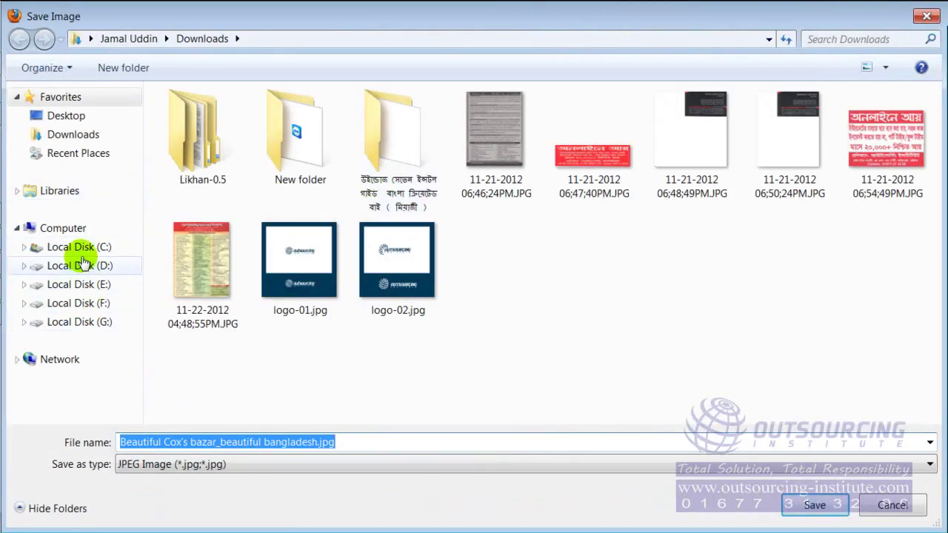
click(79, 191)
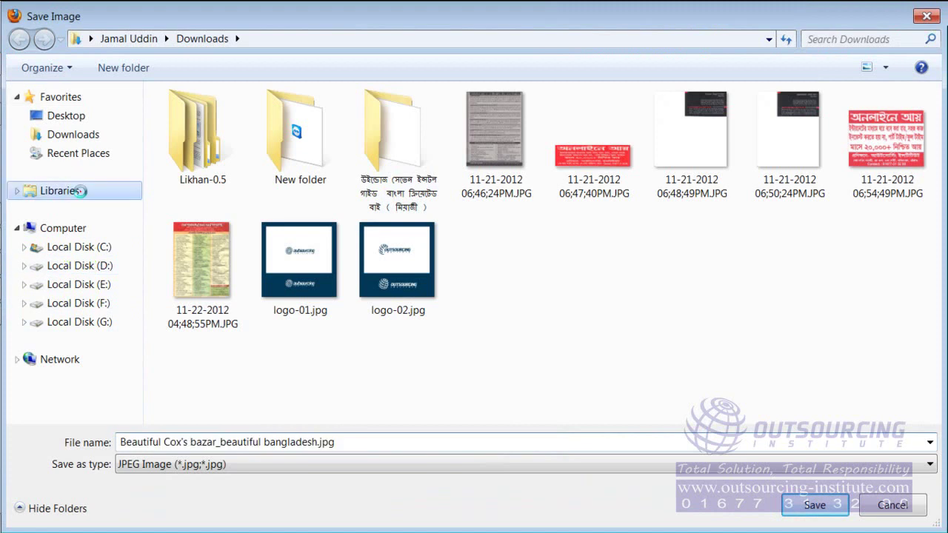
double_click(675, 168)
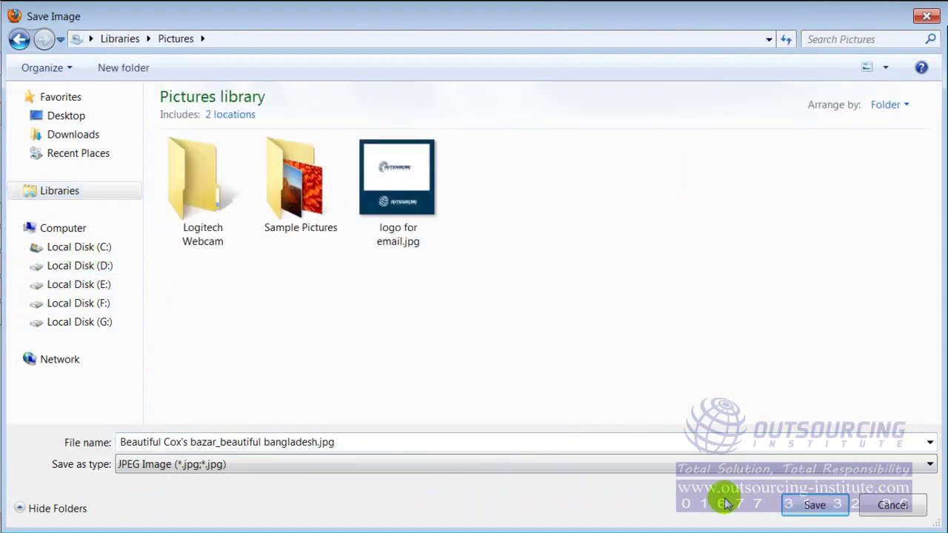
click(562, 442)
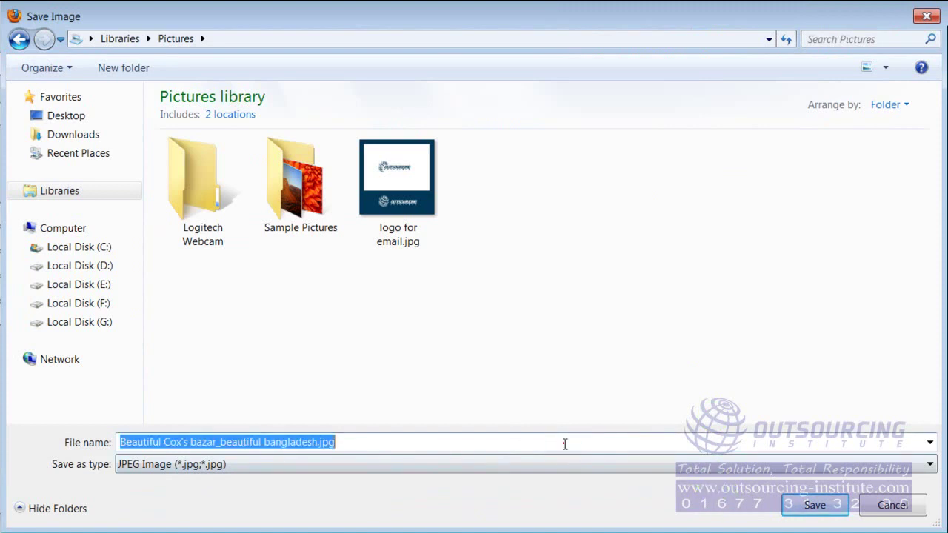
click(813, 505)
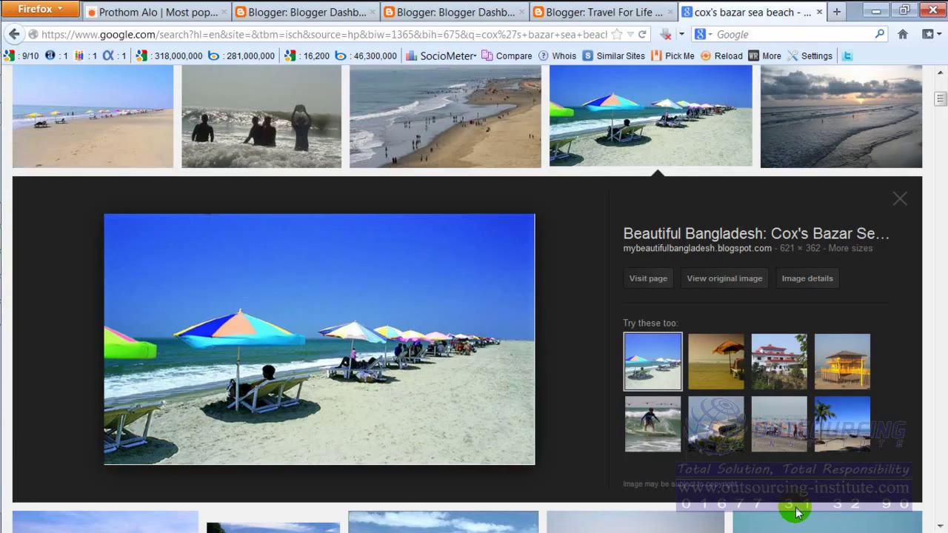
Save the cloudy sunset beach image to Pictures as 'cox's bazar', then return to the post.
click(828, 102)
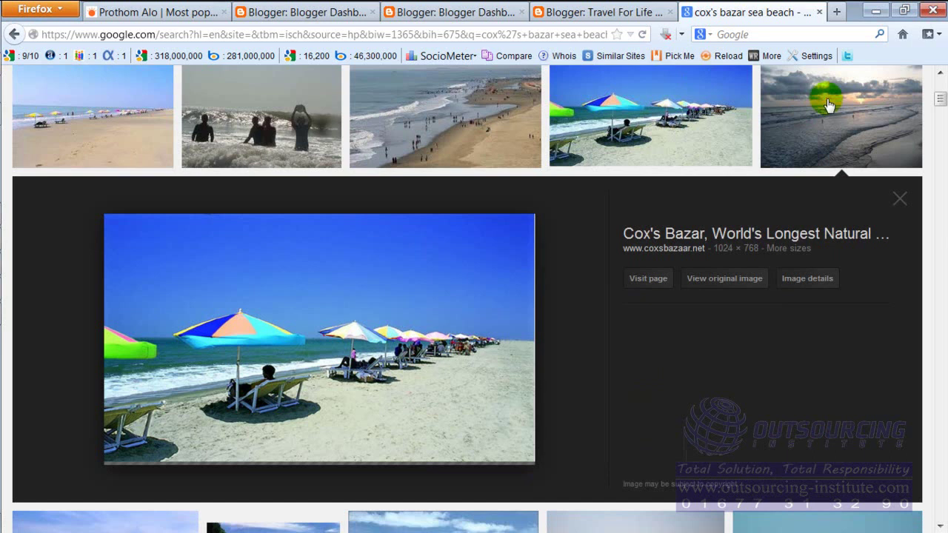
right_click(346, 263)
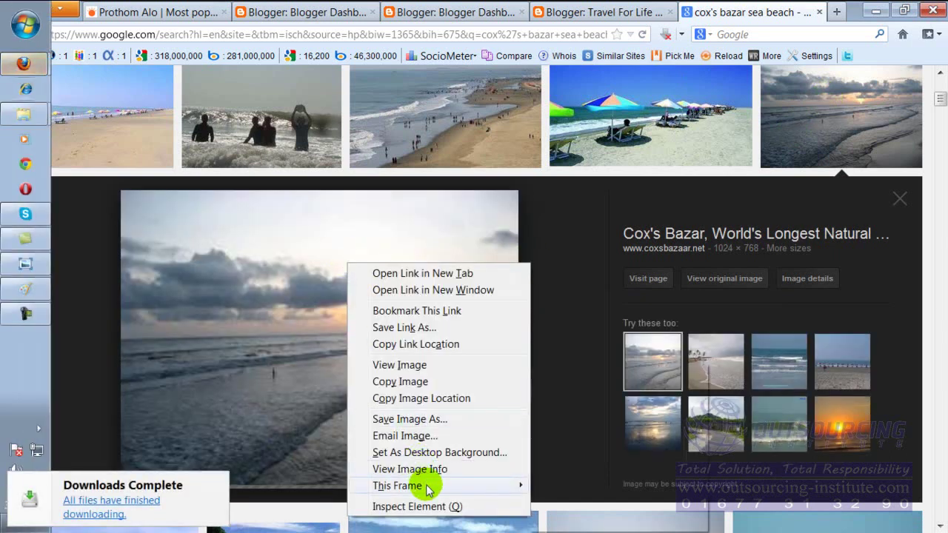
click(429, 419)
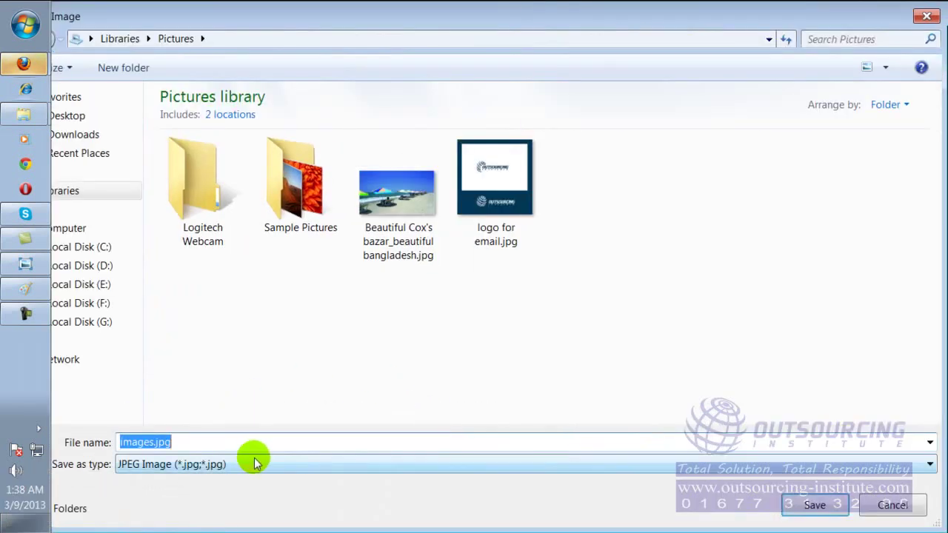
text(co)
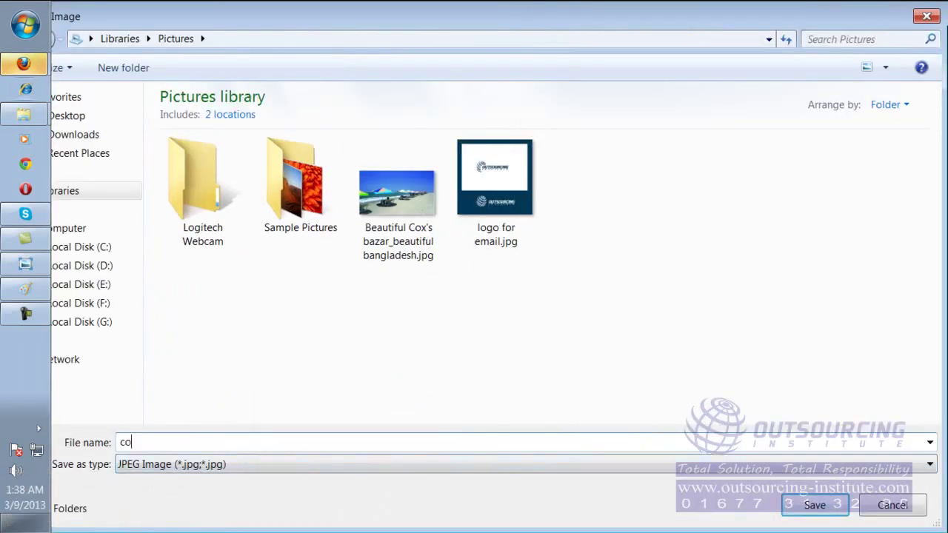
text(x's a)
text(bazar)
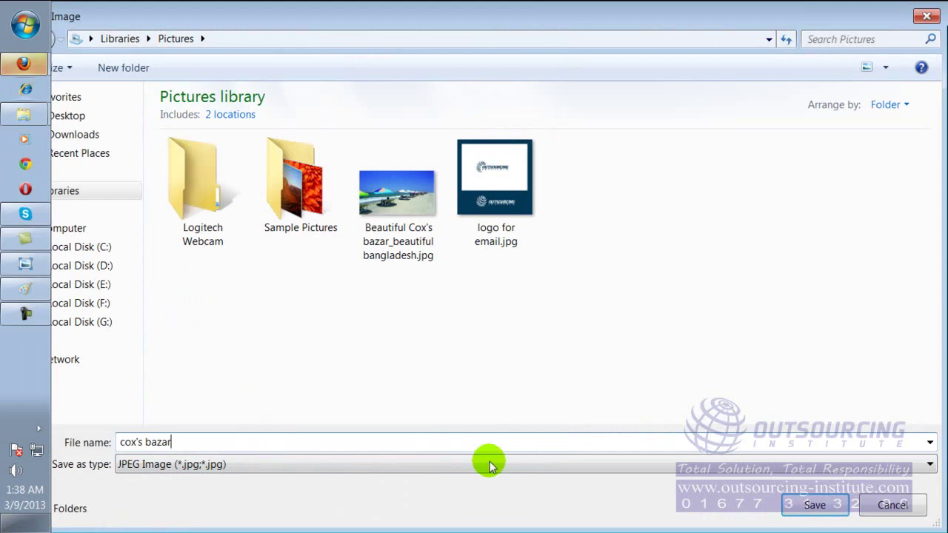
click(814, 505)
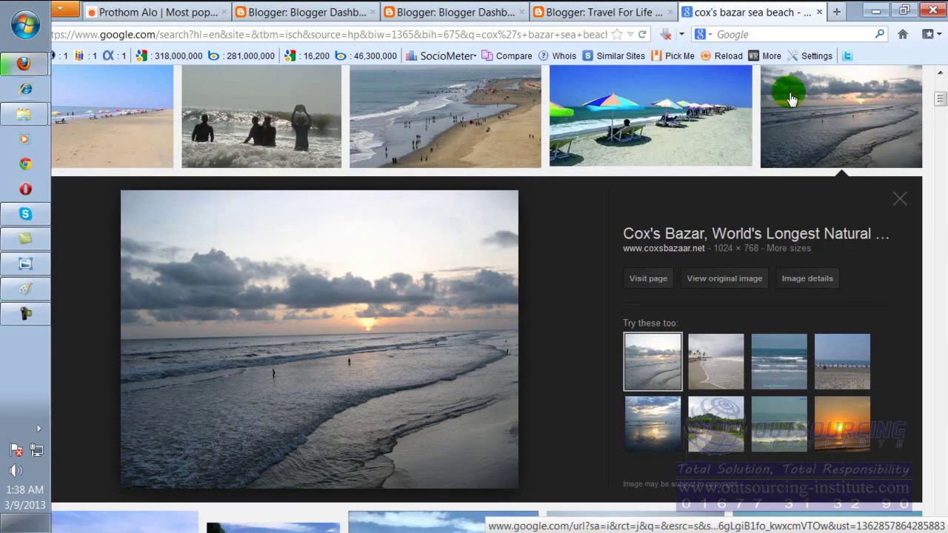
click(602, 9)
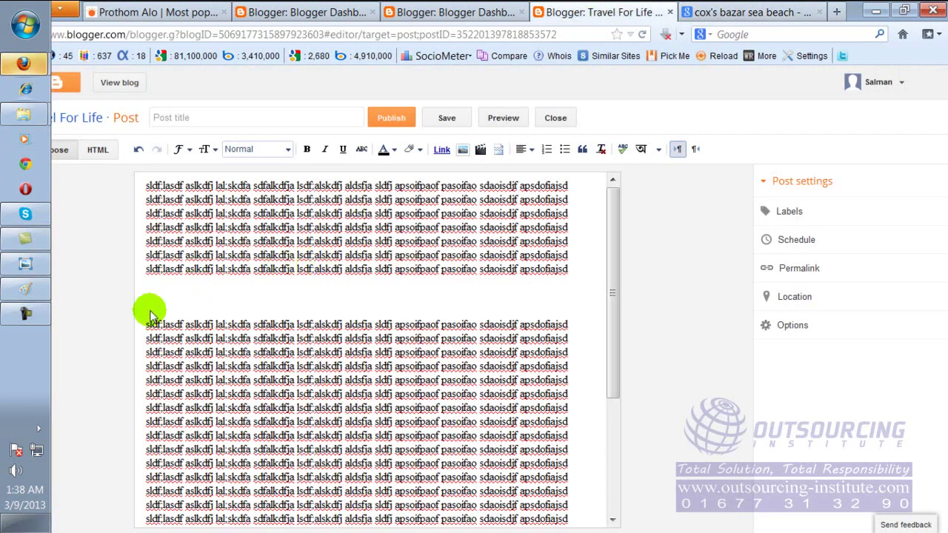
Make the post's first seven filler lines bold and red.
click(214, 303)
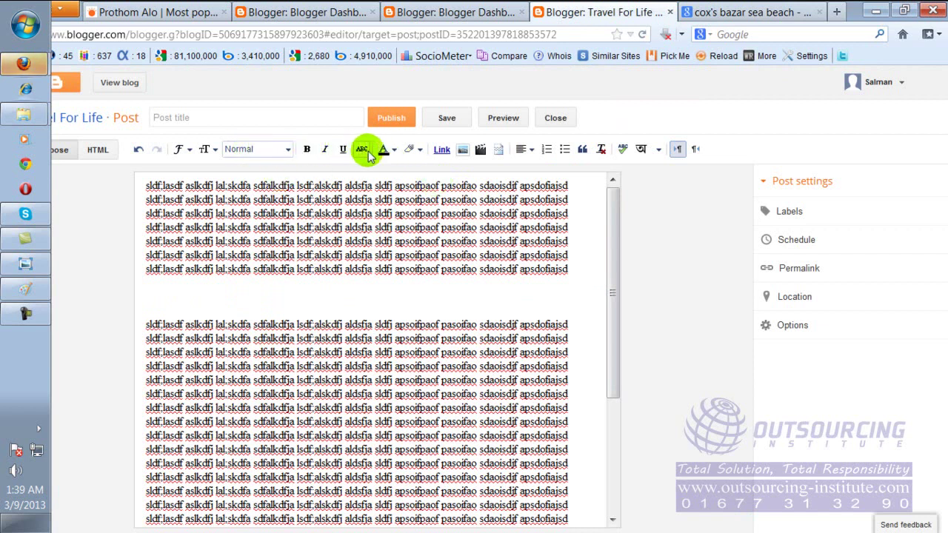
drag(151, 187, 254, 266)
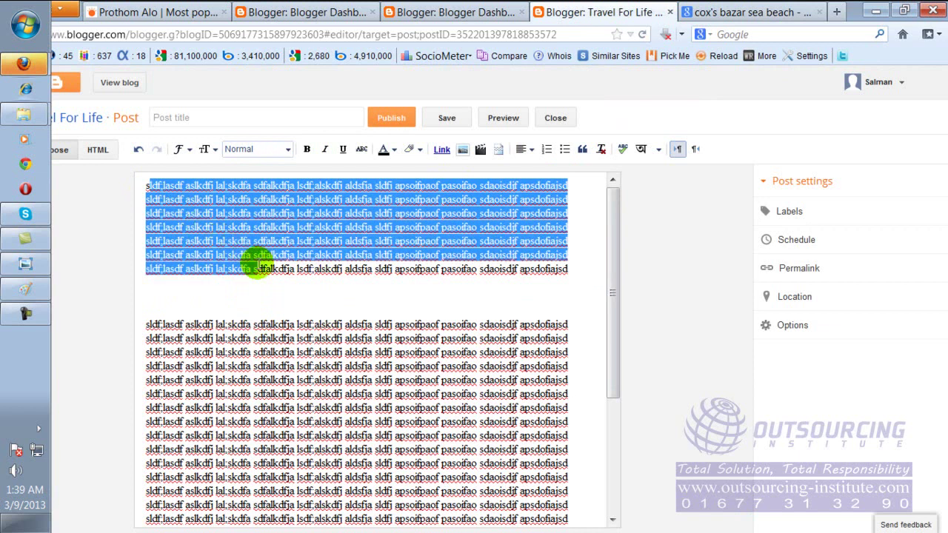
click(307, 149)
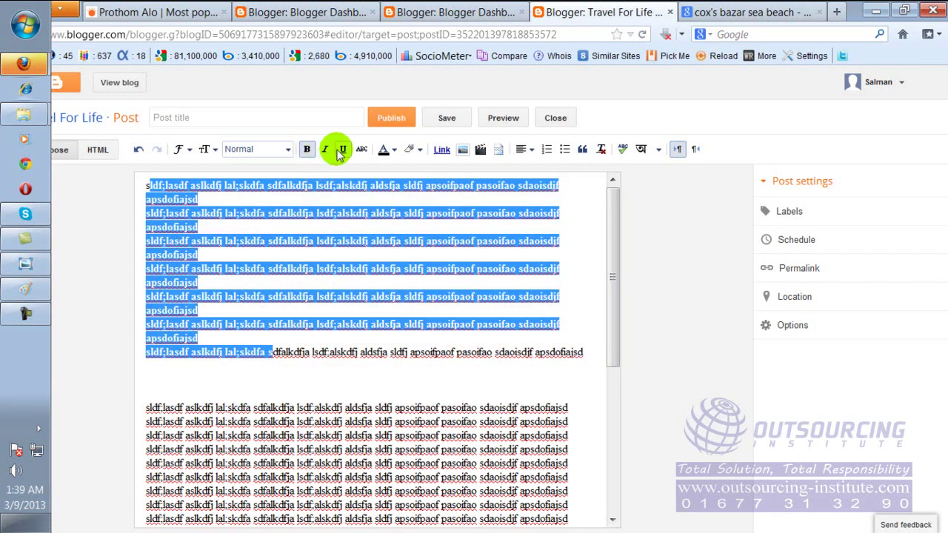
click(326, 149)
click(342, 150)
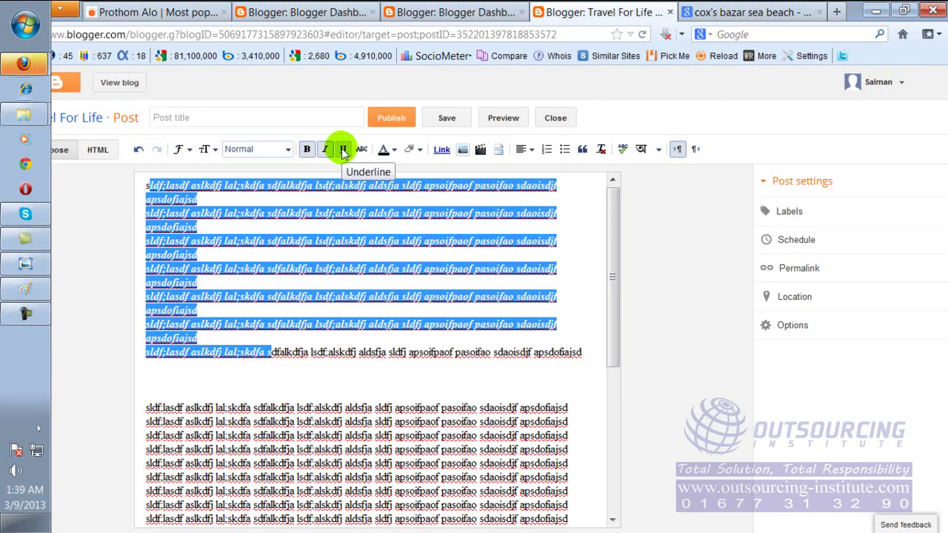
click(343, 149)
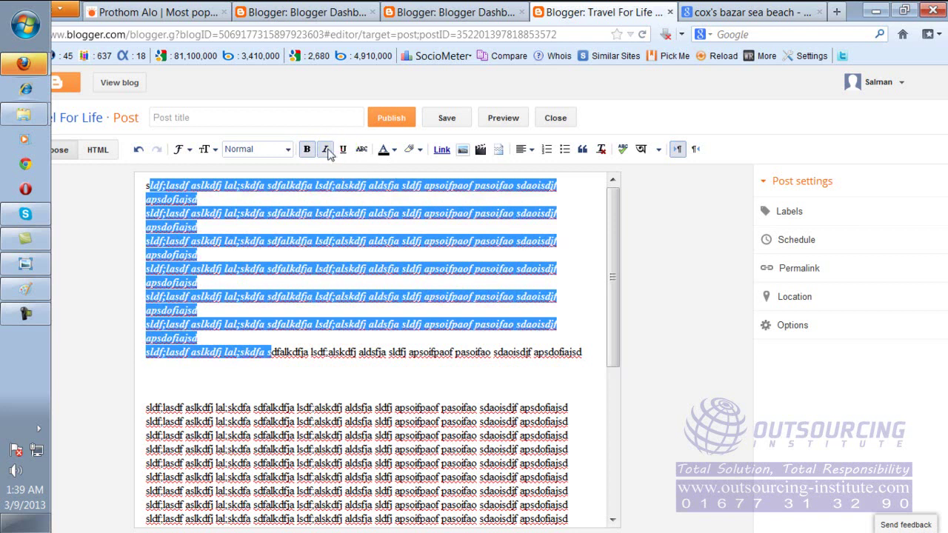
click(326, 150)
click(390, 149)
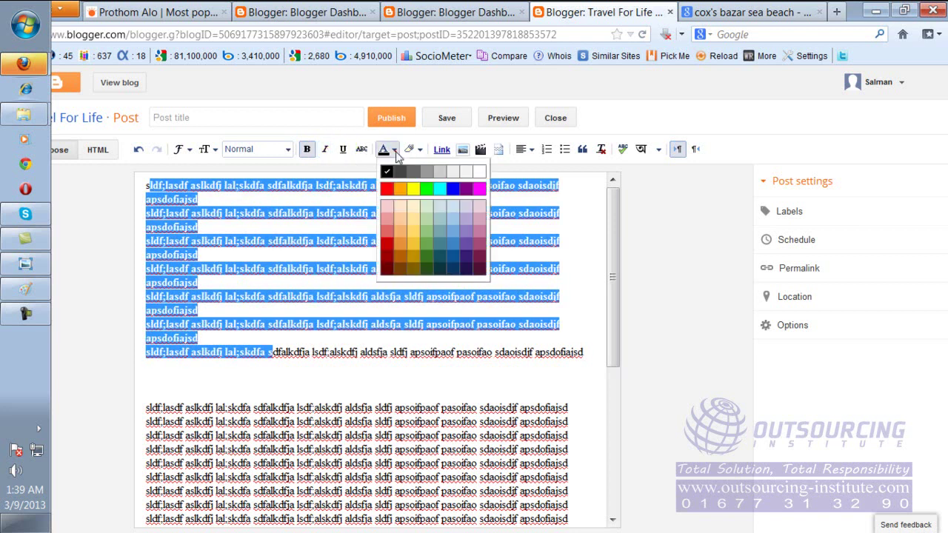
click(387, 189)
click(420, 308)
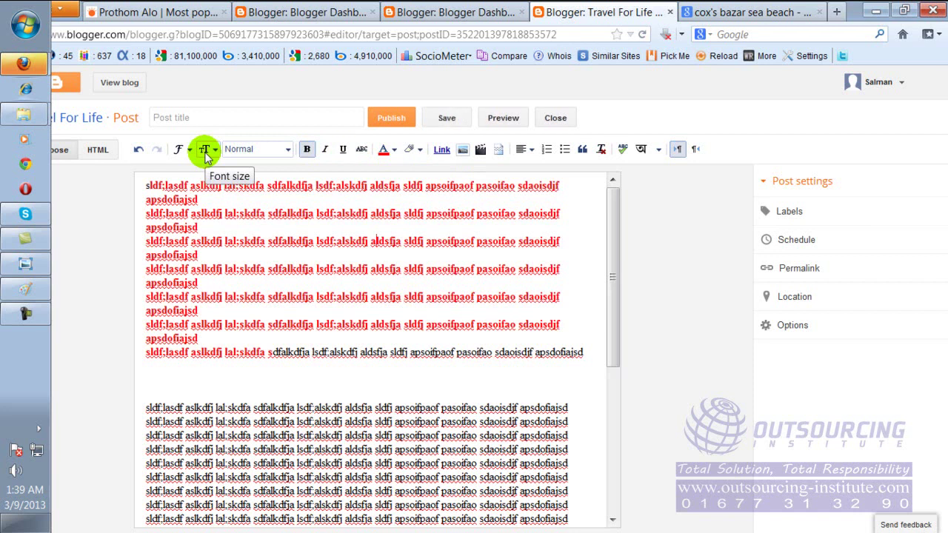
click(181, 220)
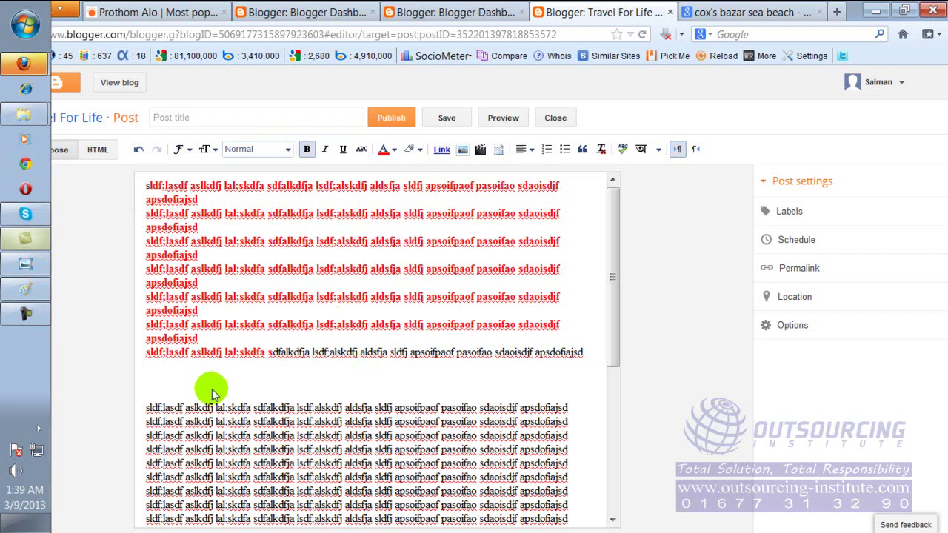
Place the cursor below the red text and start an image upload from the computer.
click(153, 381)
click(153, 381)
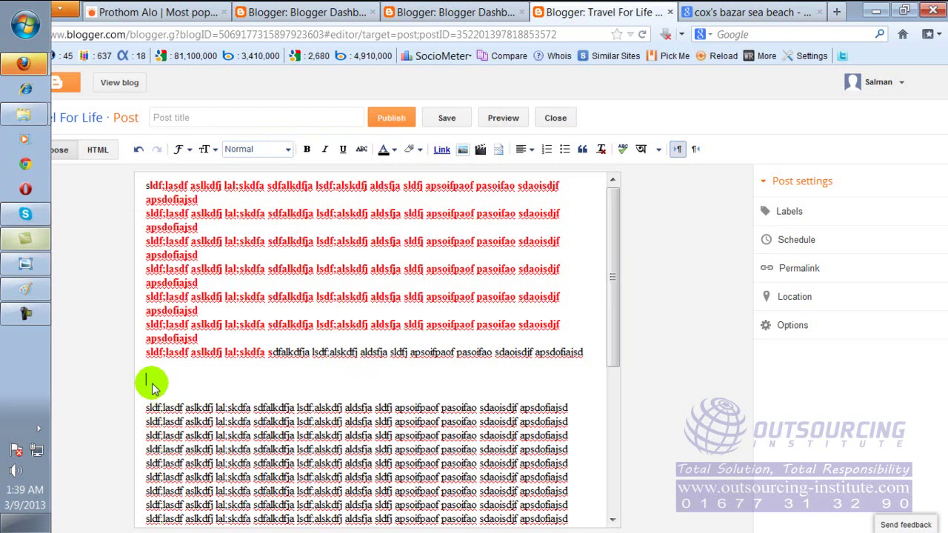
click(462, 152)
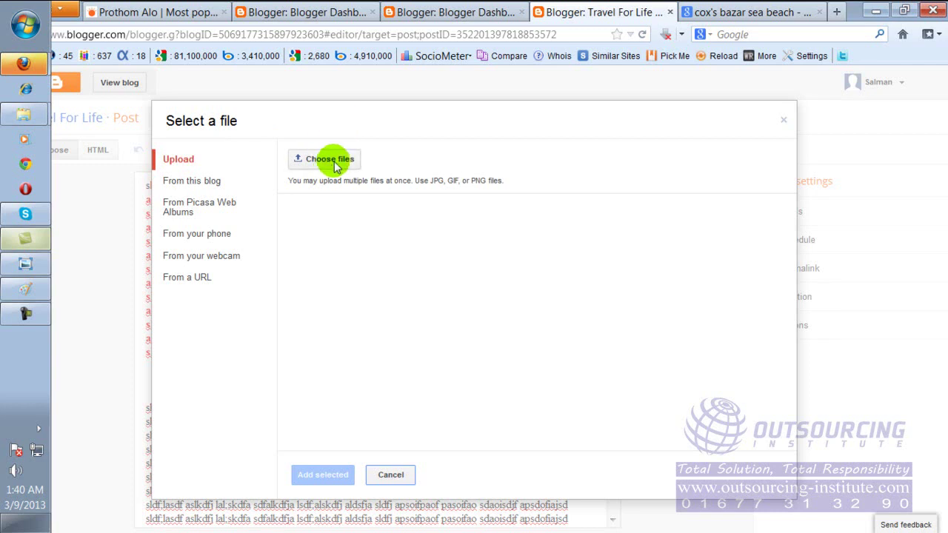
click(343, 165)
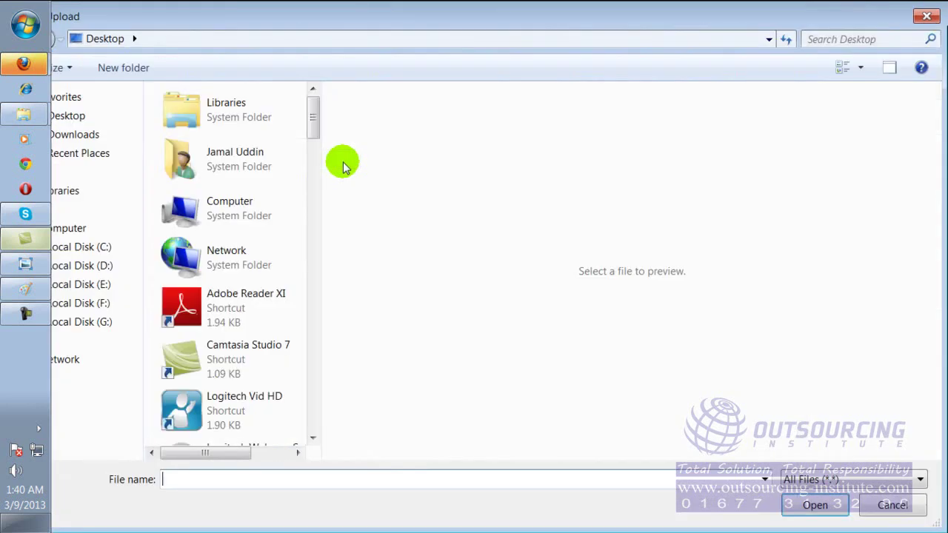
drag(313, 111, 314, 183)
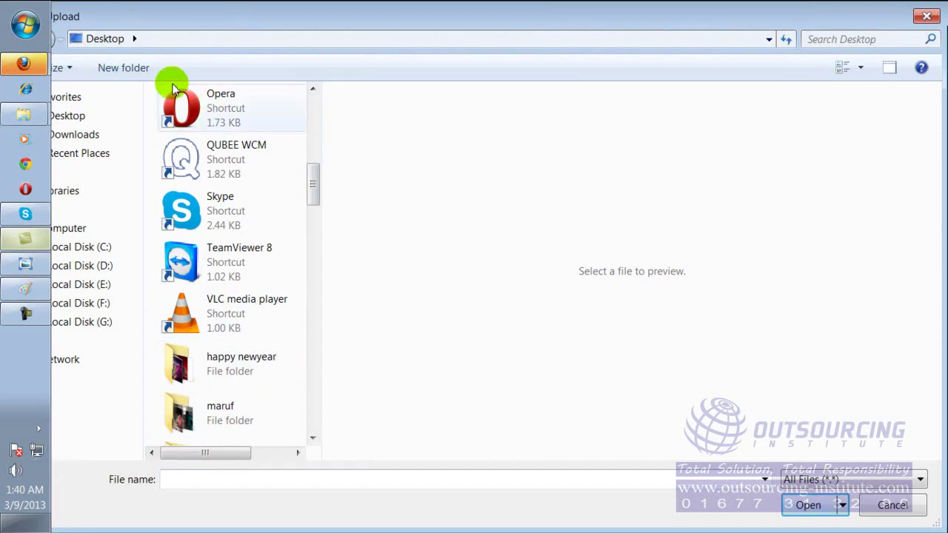
Upload the Cox's bazar beach umbrella jpg from Libraries > Pictures and add it to the post.
click(74, 190)
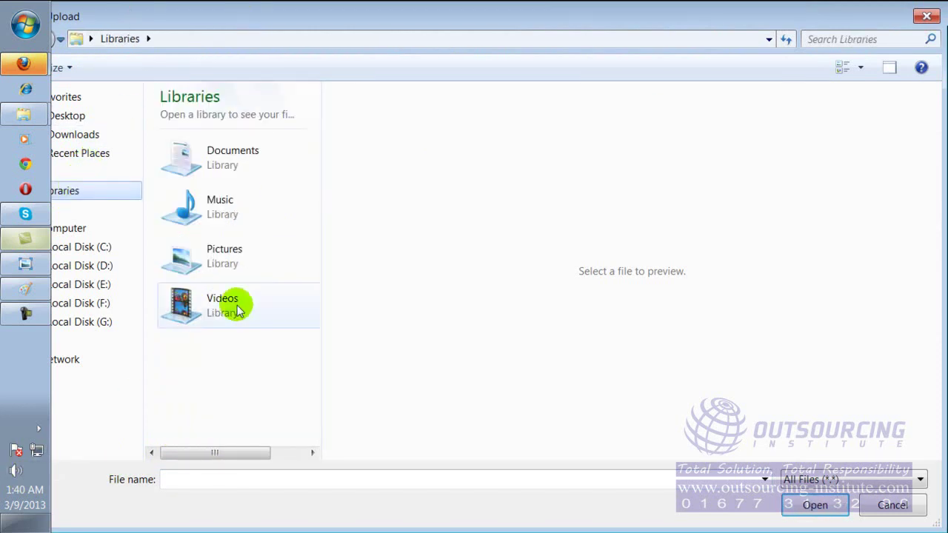
double_click(231, 249)
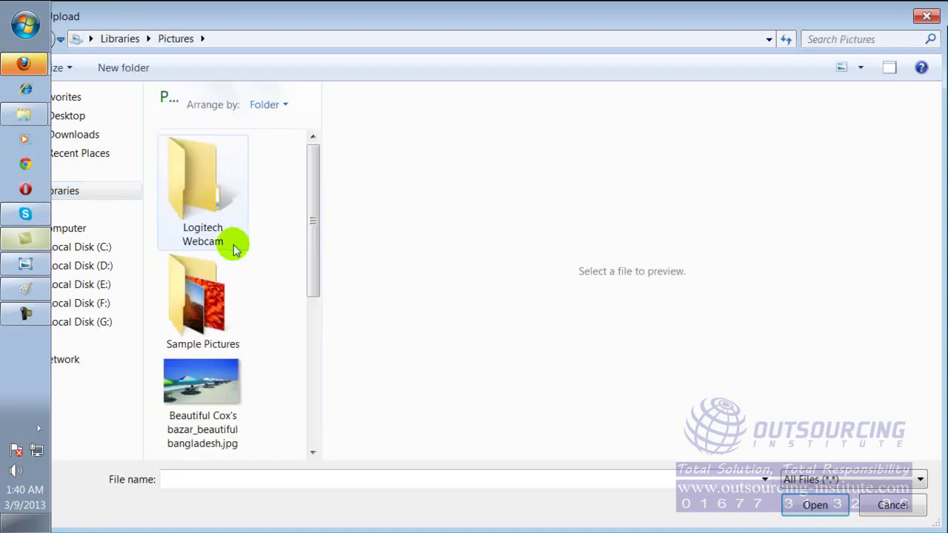
drag(313, 205, 288, 269)
double_click(215, 261)
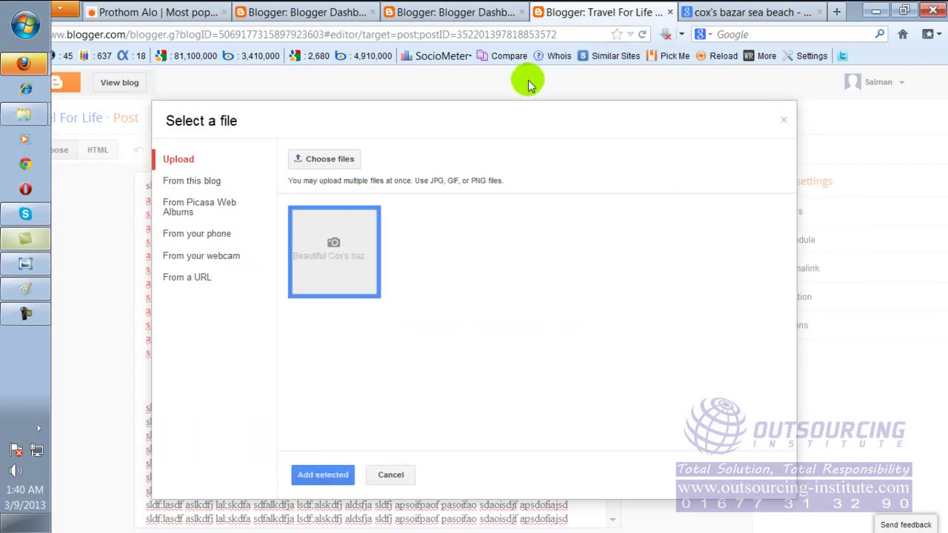
click(364, 231)
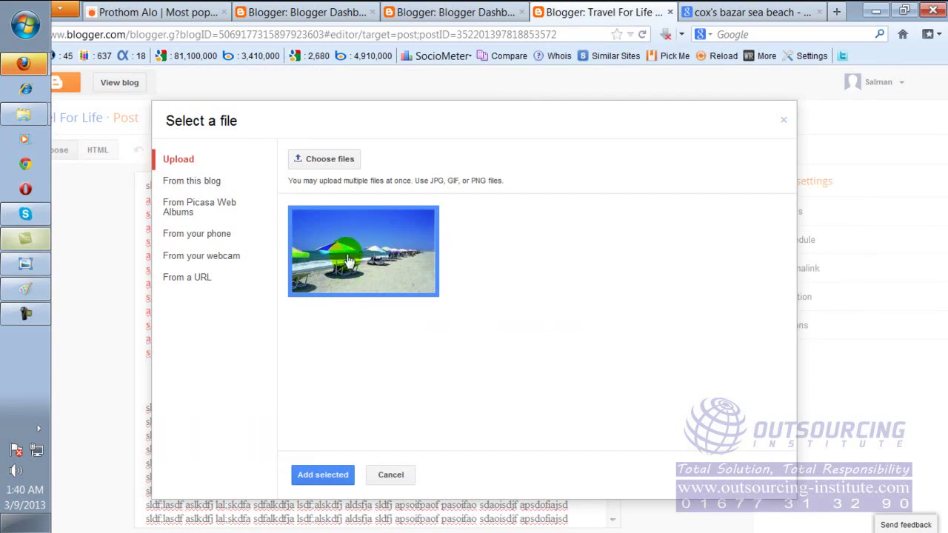
click(326, 475)
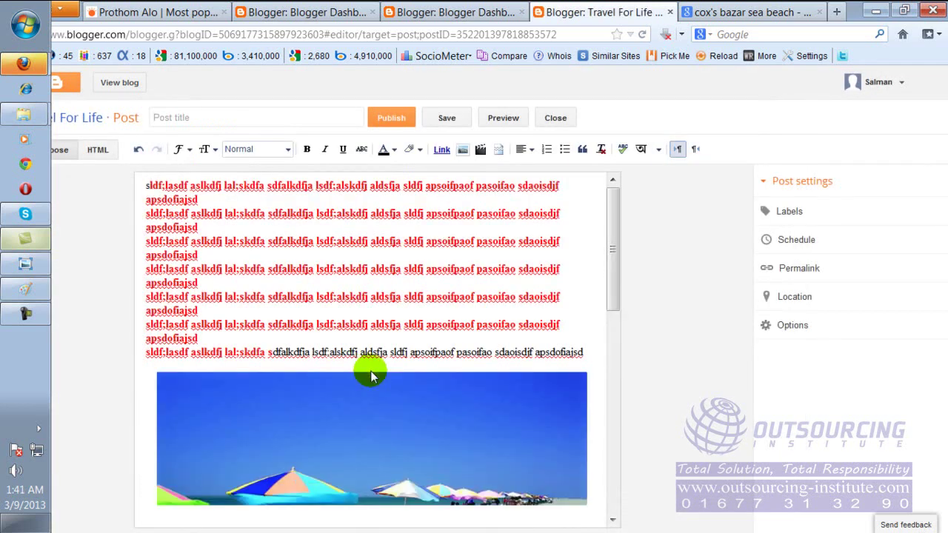
Caption the beach photo 'Cox's Bazar Sea beach'.
drag(614, 265, 613, 317)
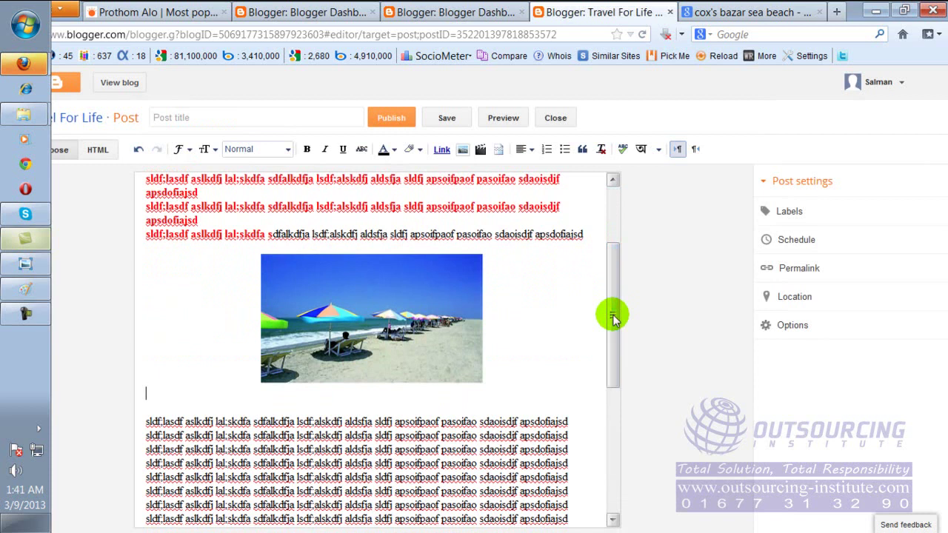
click(380, 330)
click(380, 329)
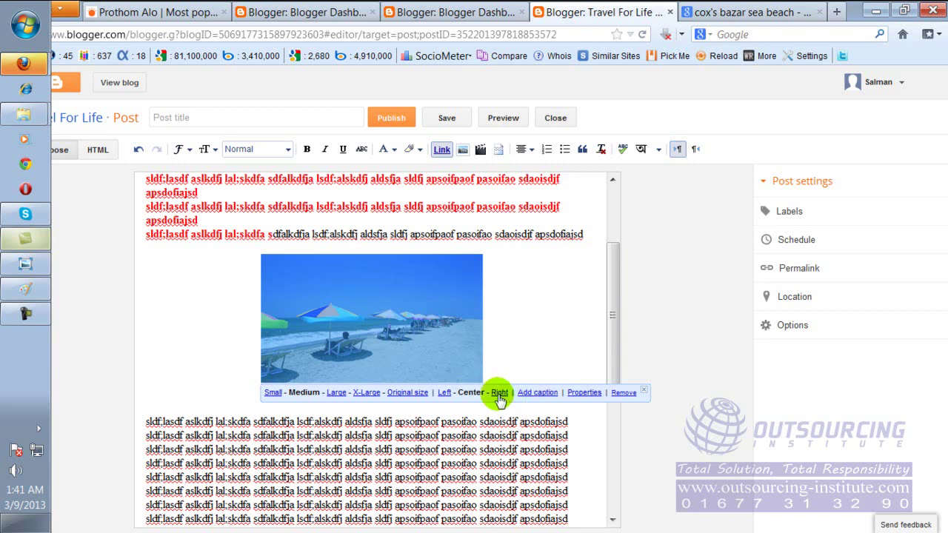
click(538, 393)
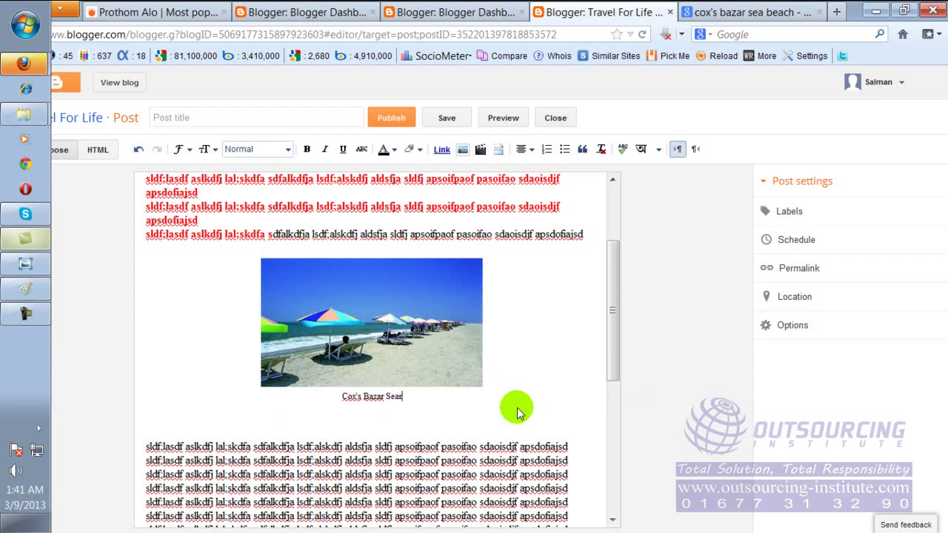
text(ch)
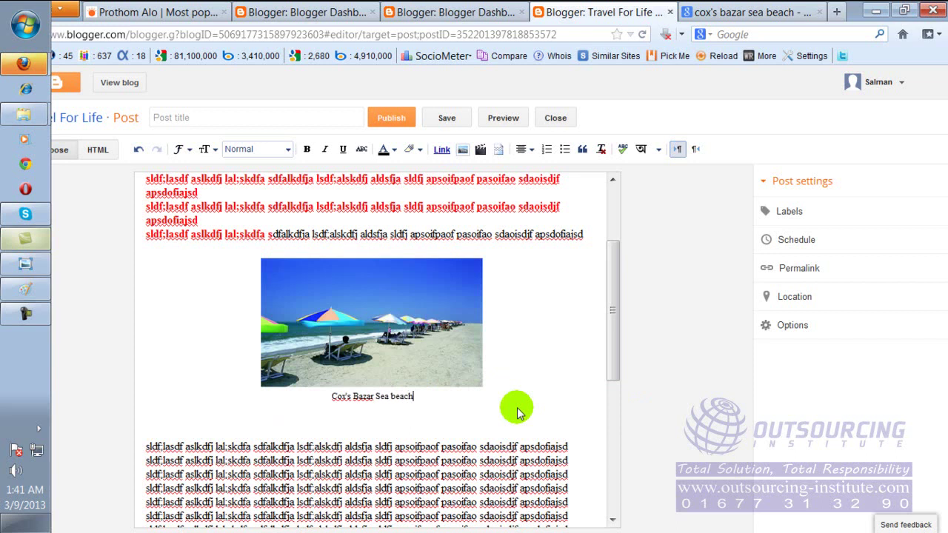
Resize the captioned beach photo to X-Large.
click(329, 329)
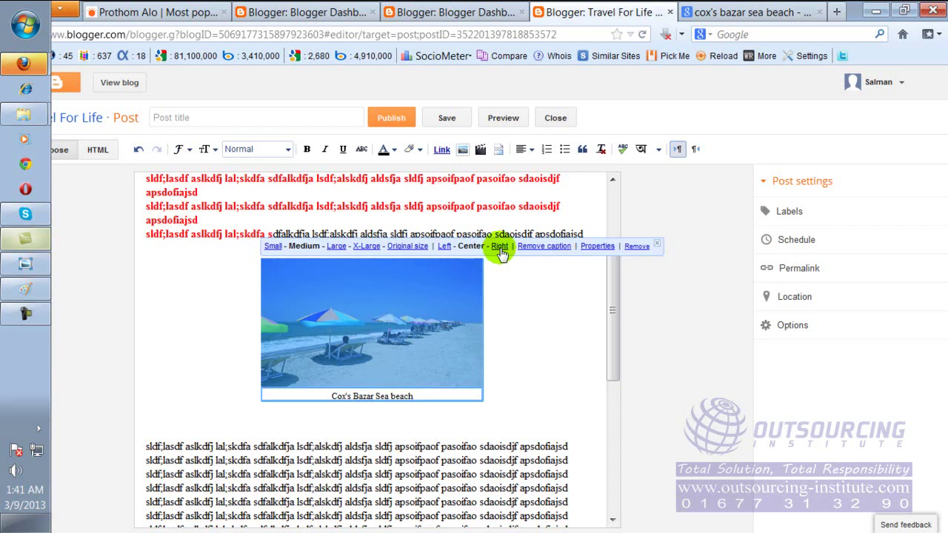
click(366, 247)
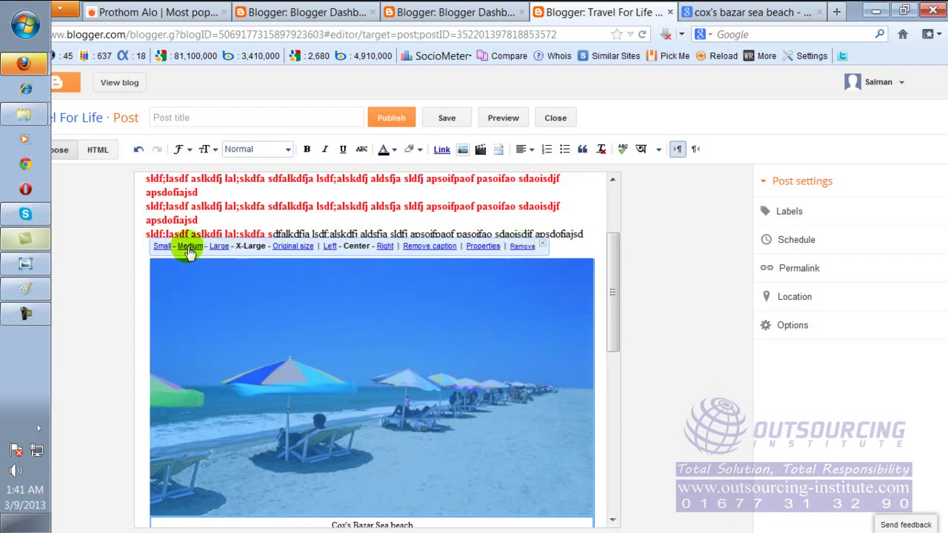
click(292, 343)
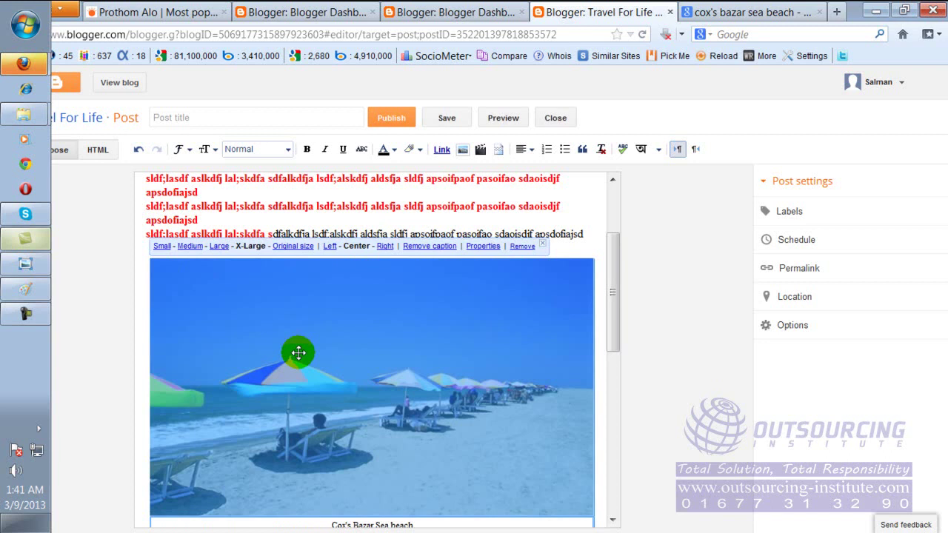
Put the cursor at the end of the ninth text line below the image.
drag(611, 277, 611, 330)
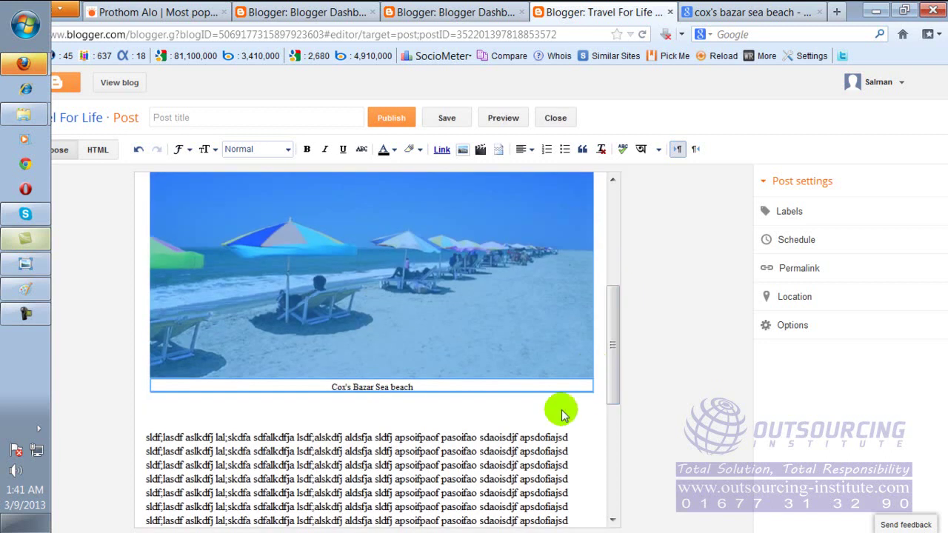
click(557, 421)
scroll(475, 377, up, 5)
scroll(475, 371, down, 5)
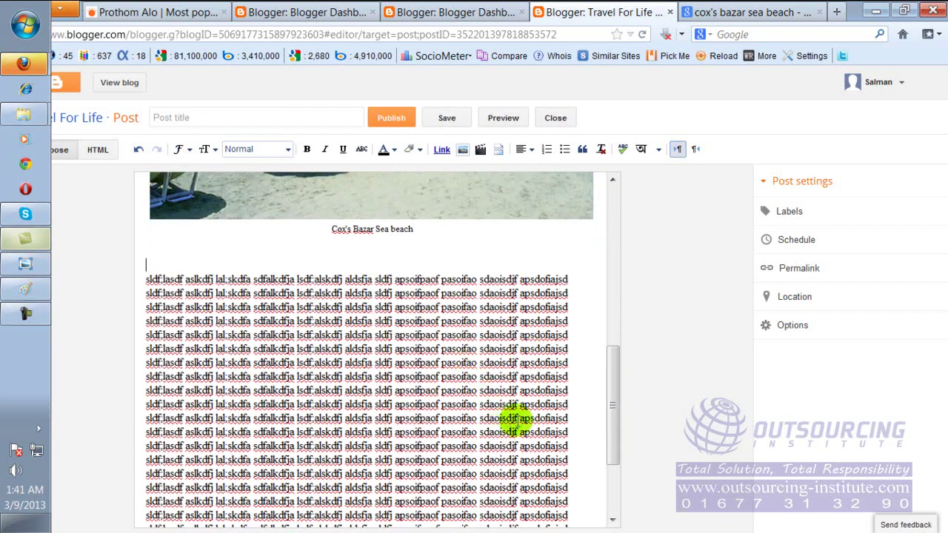
click(568, 386)
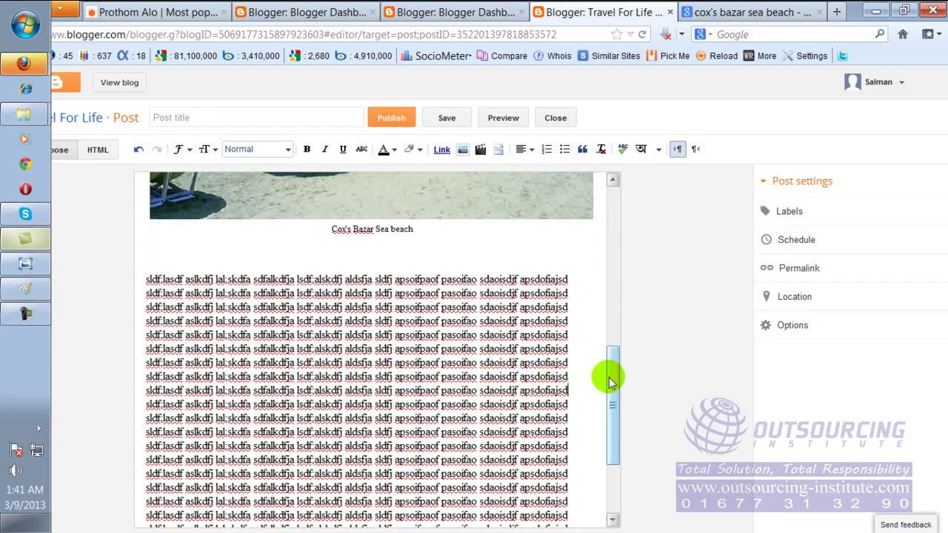
Add blank lines after the ninth line and insert the cox's bazar.jpg sunset photo there.
key(Return)
key(Return)
key(Return)
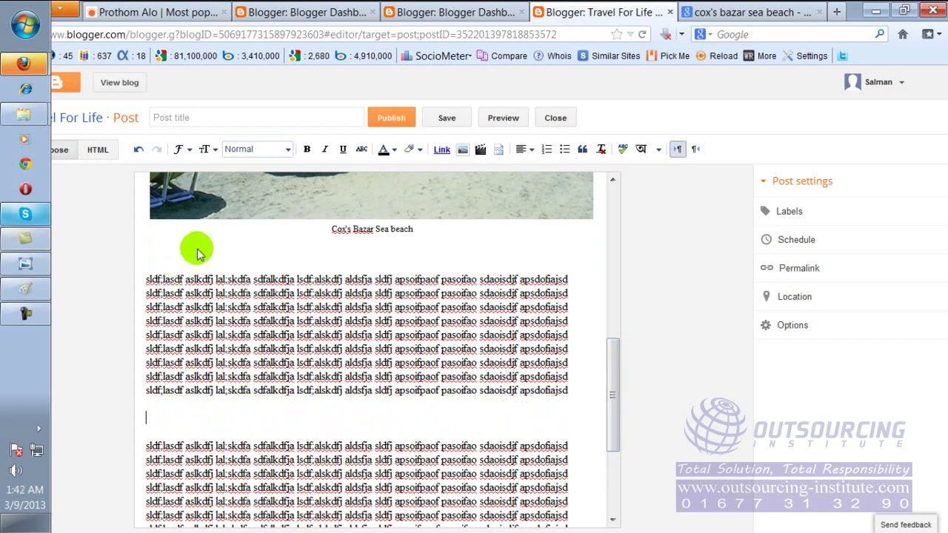
click(462, 150)
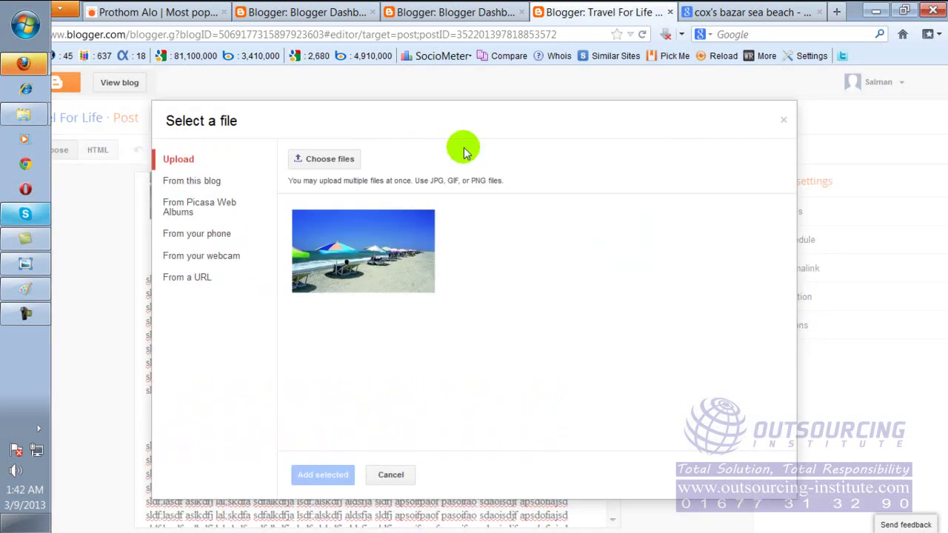
click(323, 160)
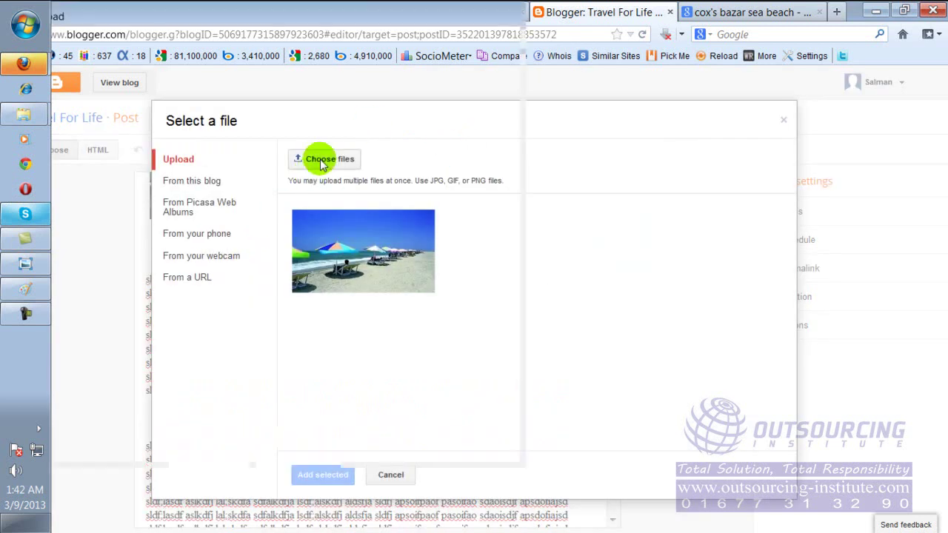
drag(315, 199, 312, 237)
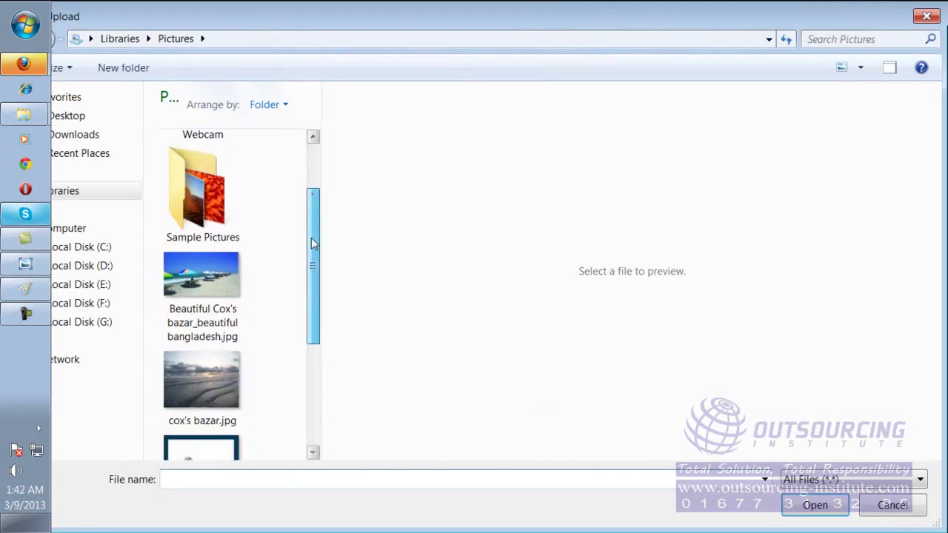
double_click(226, 365)
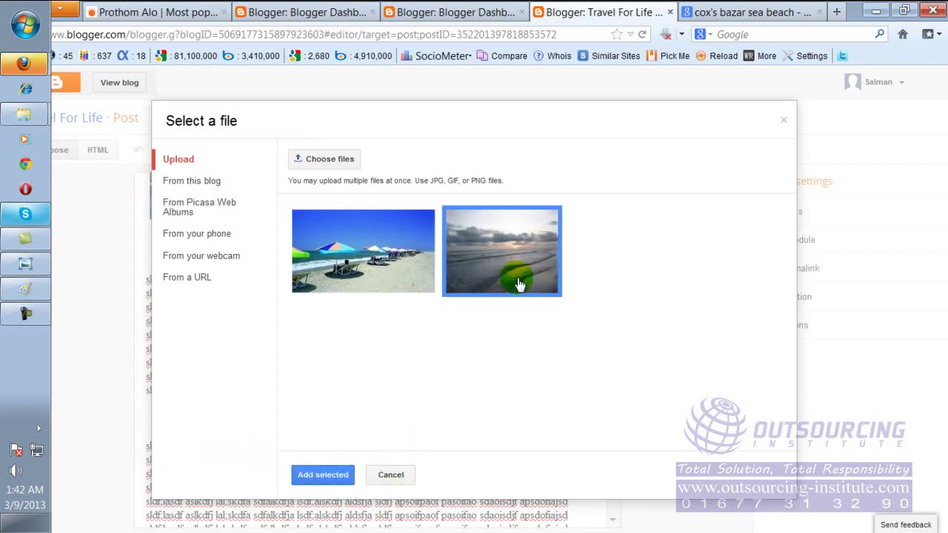
click(331, 476)
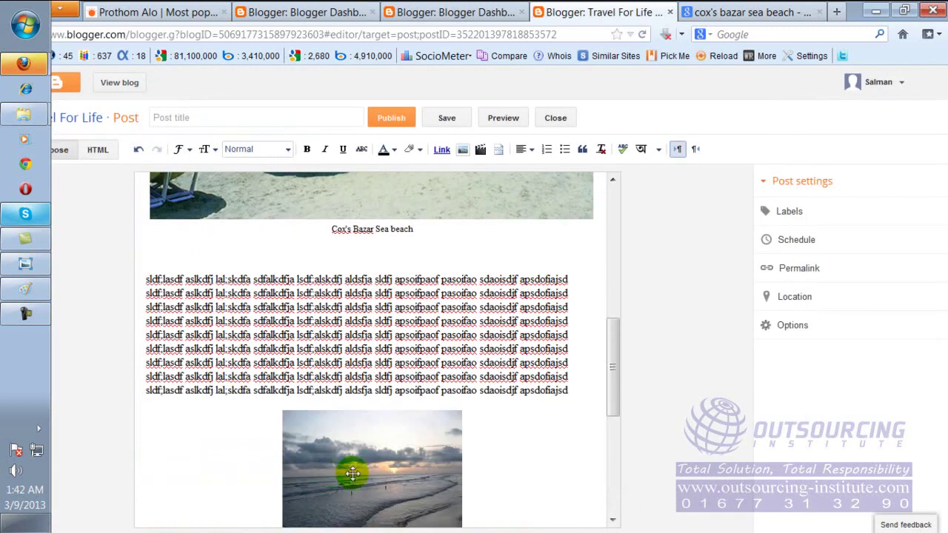
Resize the new sunset photo to X-Large.
drag(619, 360, 615, 383)
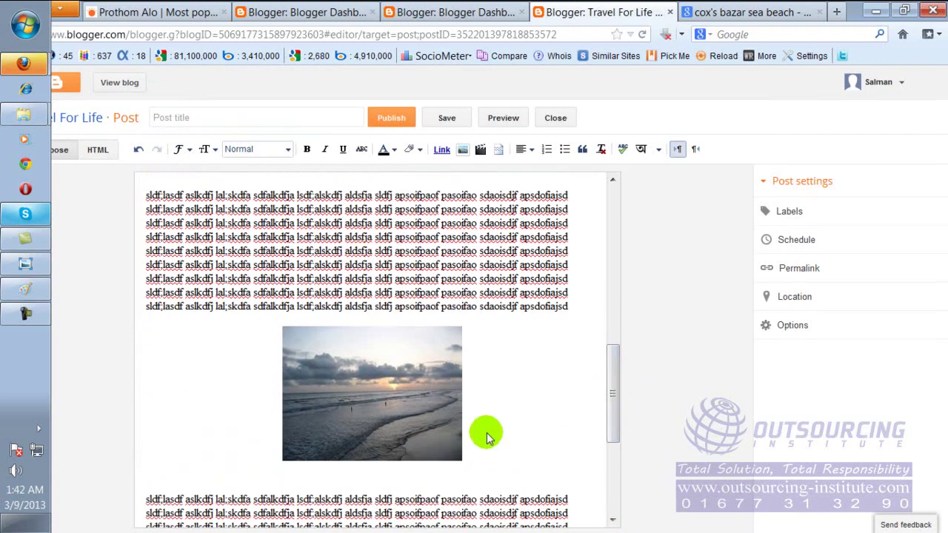
click(399, 378)
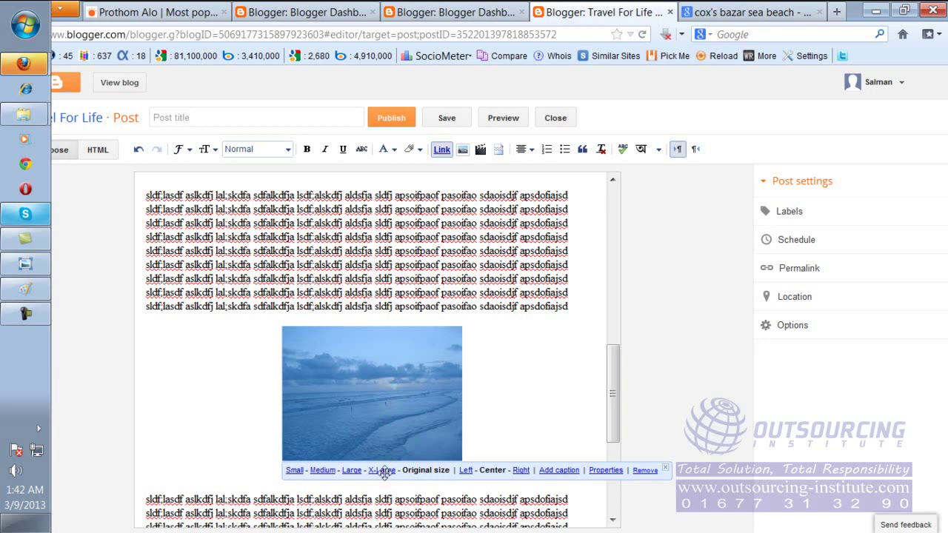
click(382, 471)
drag(617, 358, 619, 419)
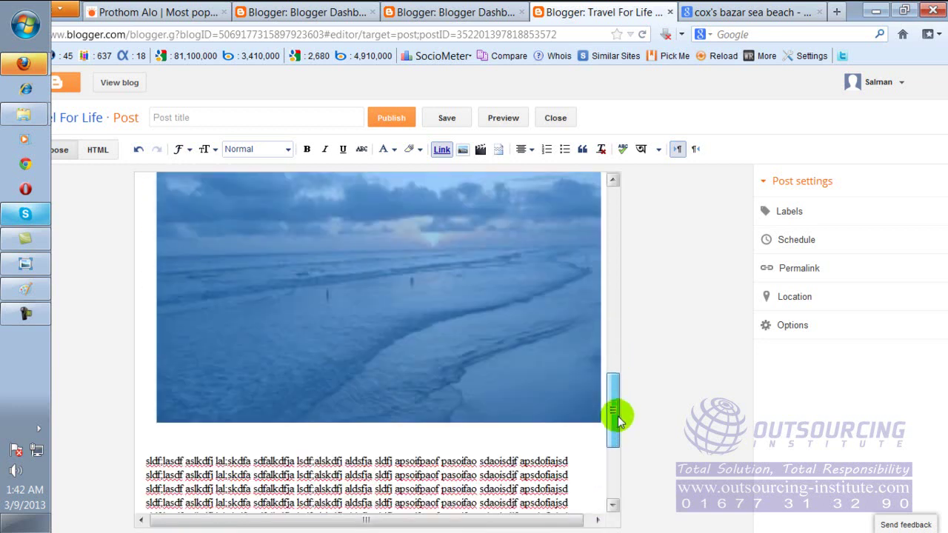
click(686, 385)
Caption the sunset photo 'sun set', then bring the Paint lesson notes to the front.
click(450, 369)
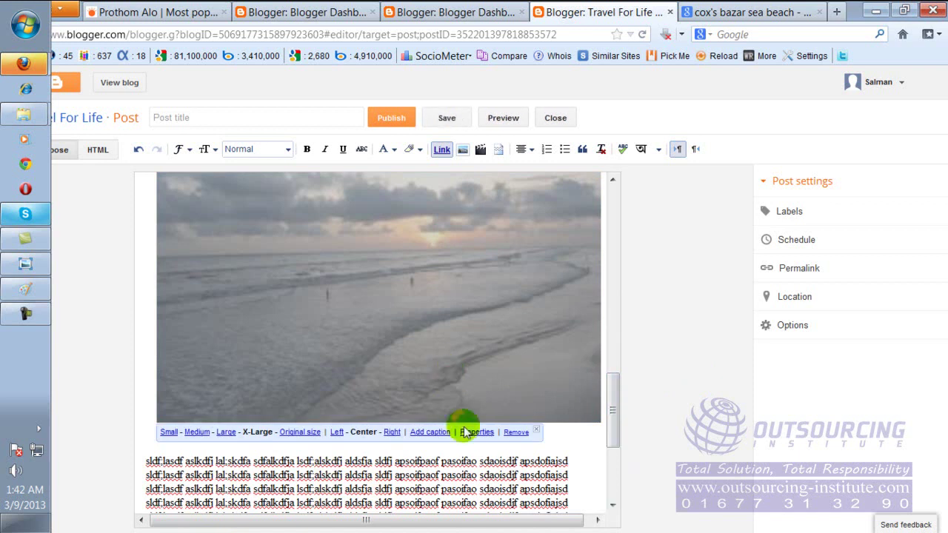
click(430, 435)
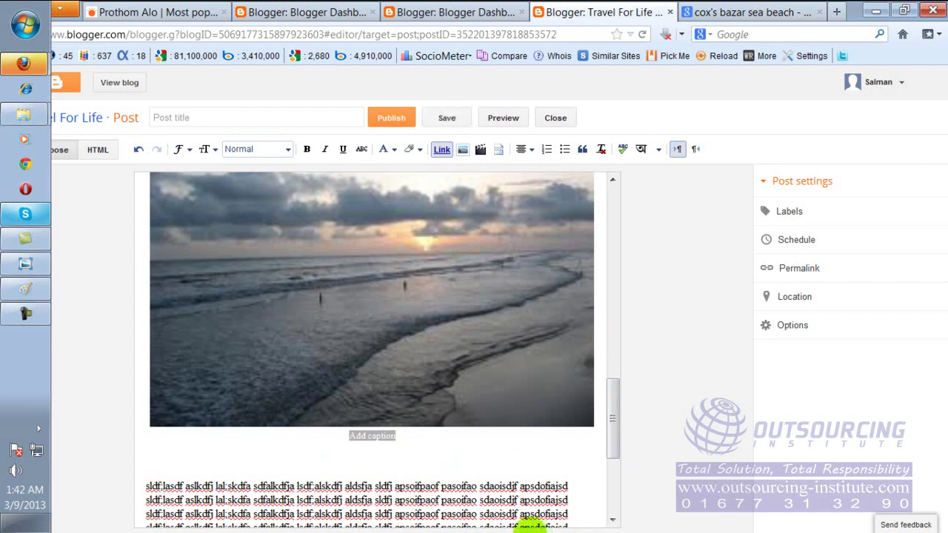
click(387, 438)
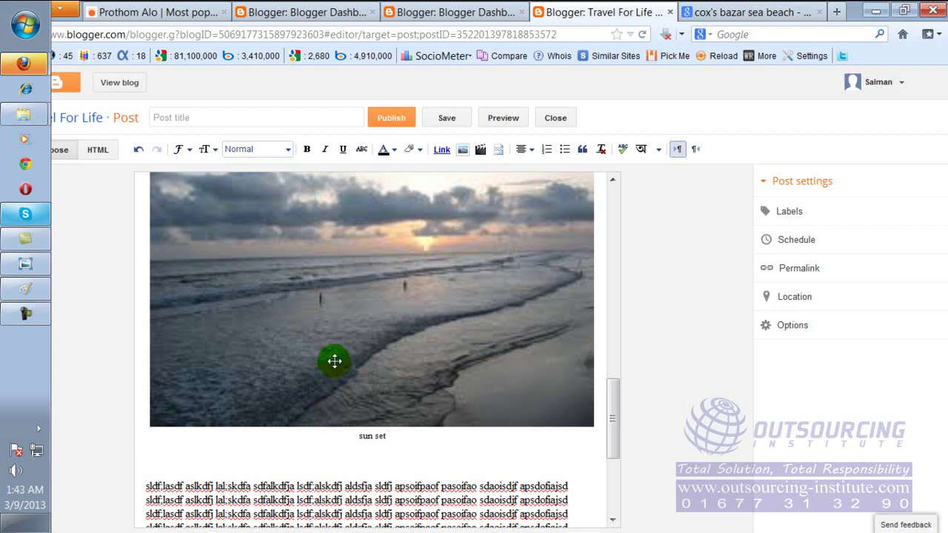
scroll(333, 361, down, 6)
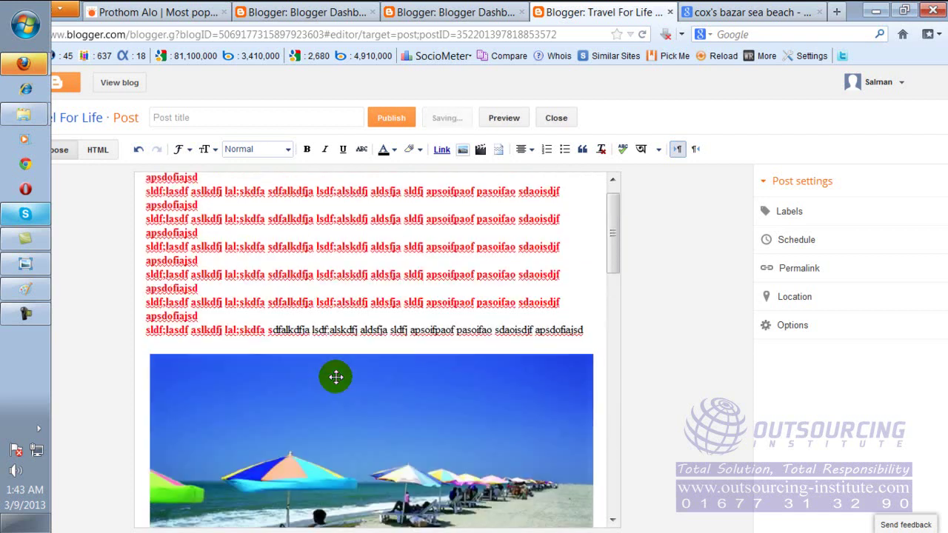
scroll(334, 377, up, 1)
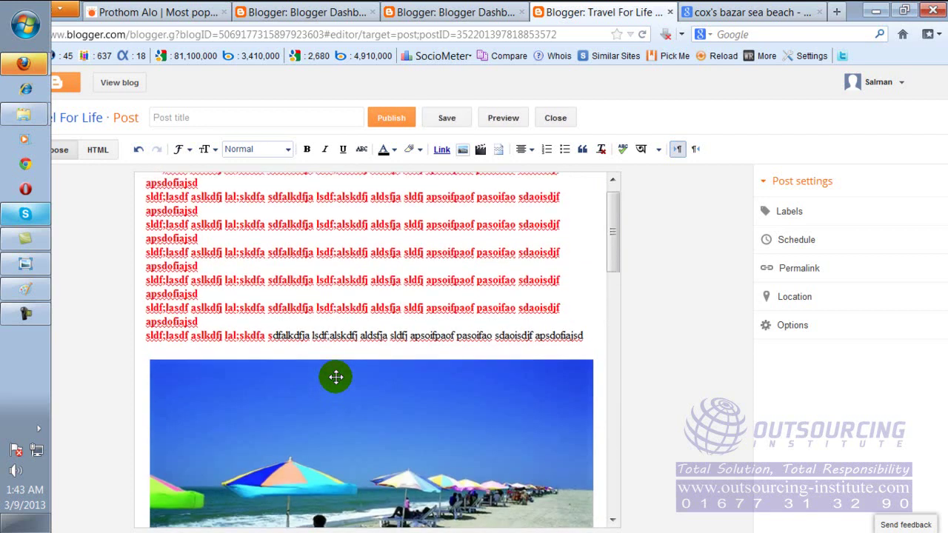
drag(204, 261, 288, 313)
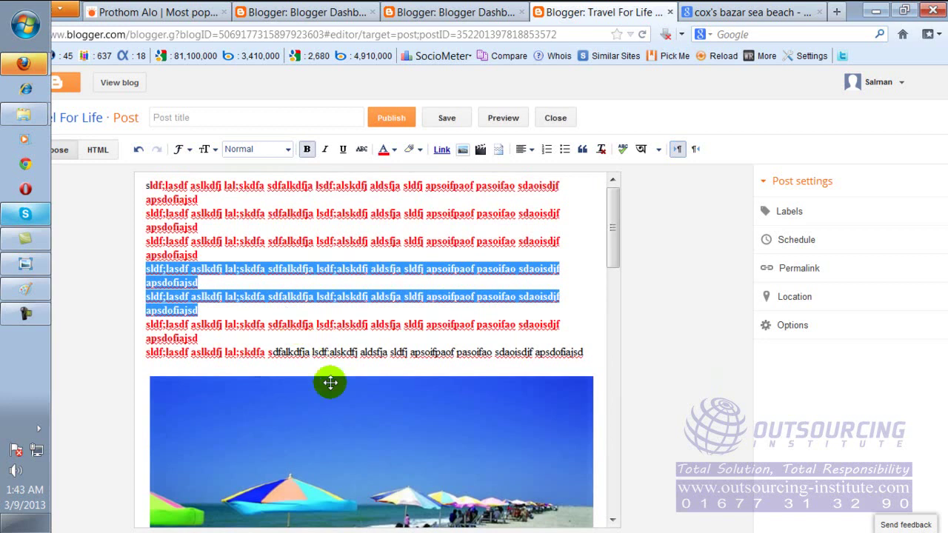
click(31, 292)
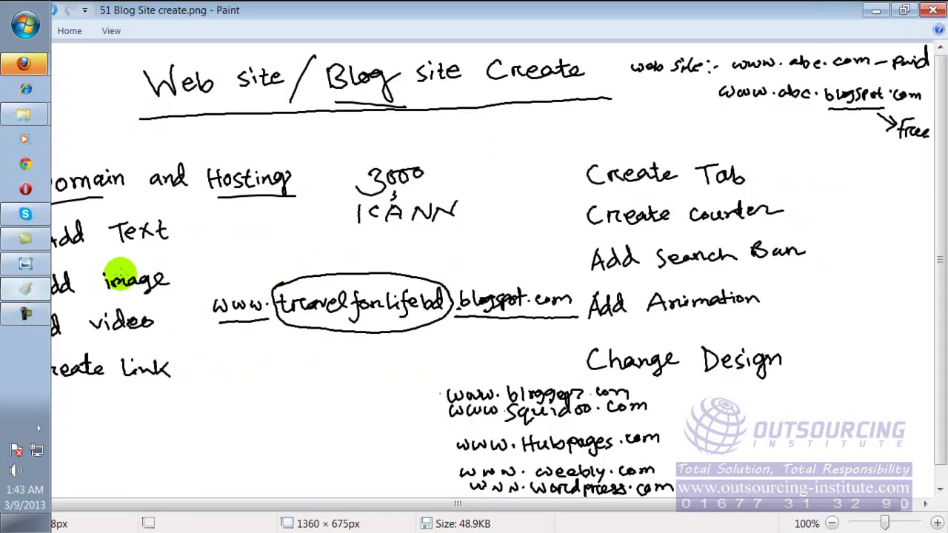
Close the Firefox Downloads window and return to the Blogger post editor.
click(119, 437)
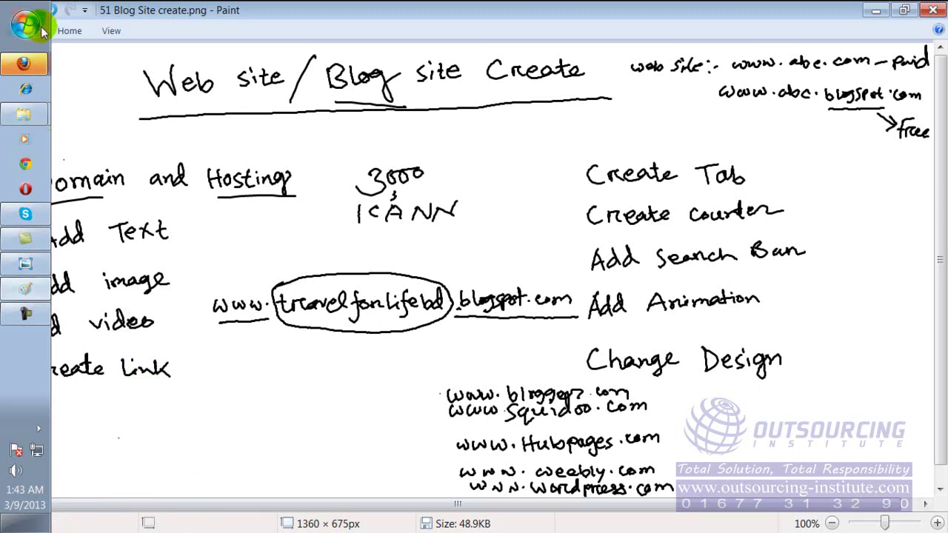
click(27, 66)
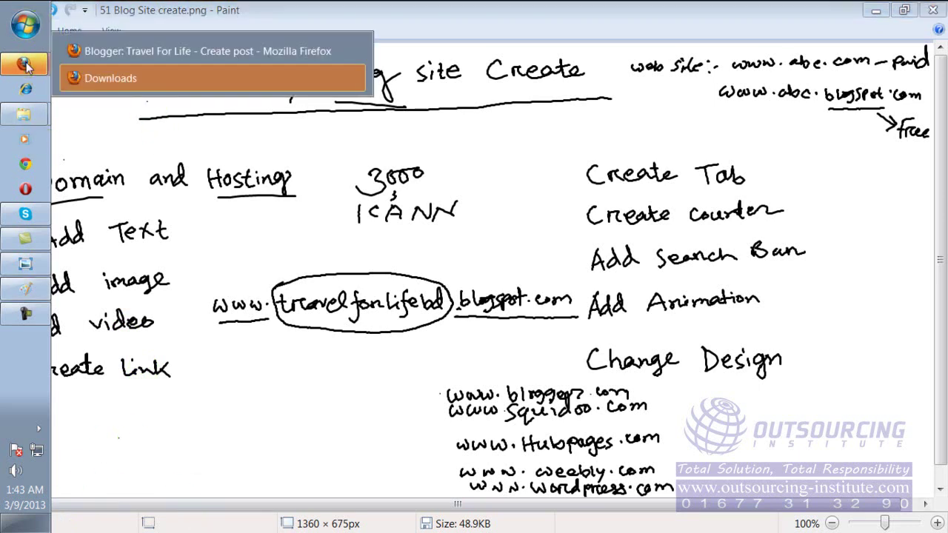
click(351, 78)
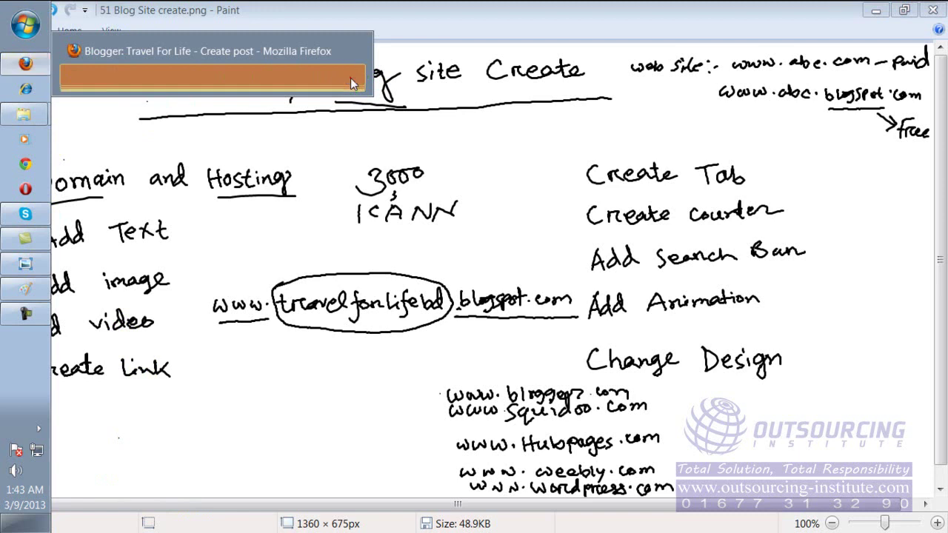
click(161, 65)
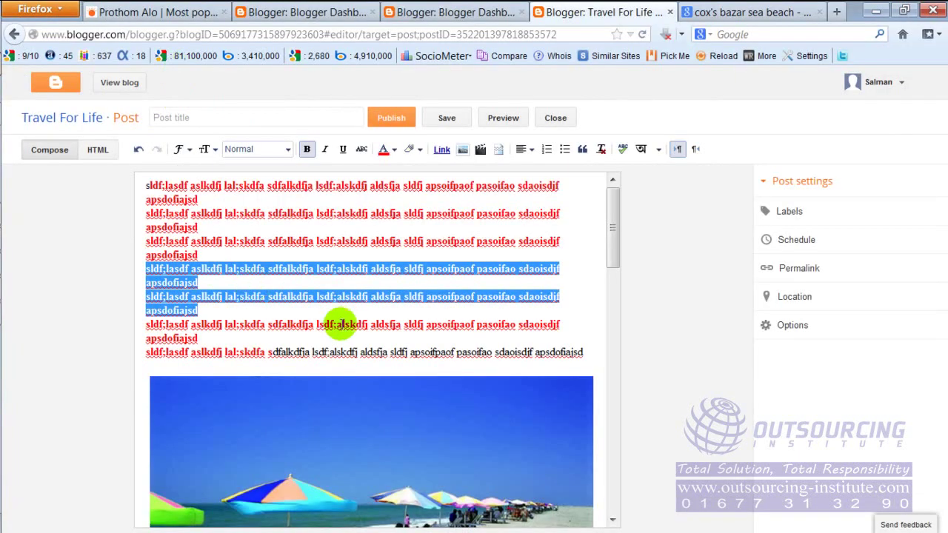
Open two blank lines after the third bold red paragraph near the top of the post.
click(338, 323)
scroll(603, 268, down, 5)
scroll(603, 268, down, 10)
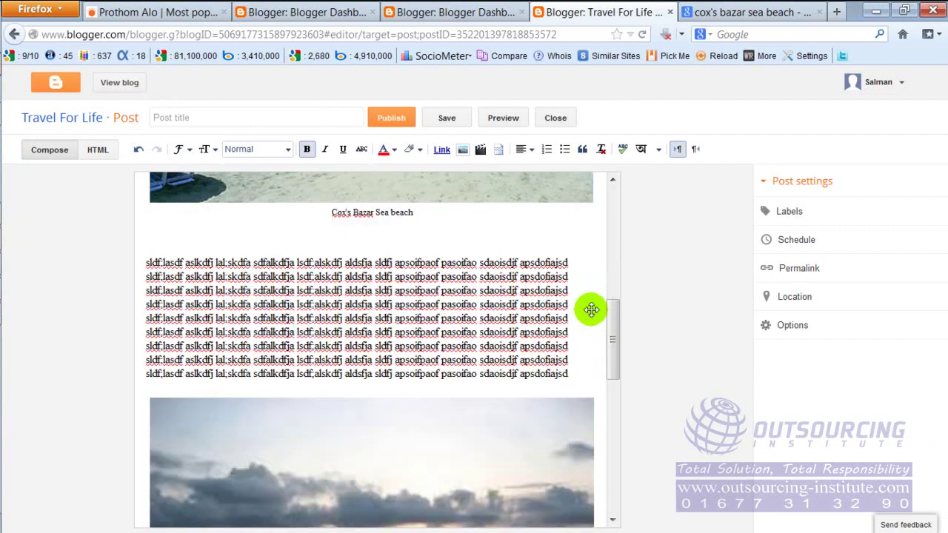
scroll(582, 319, down, 3)
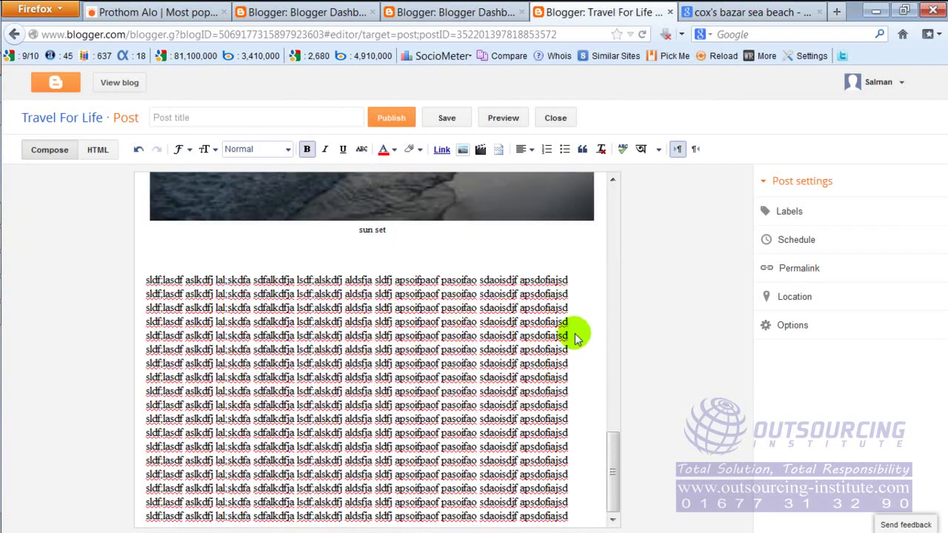
click(252, 356)
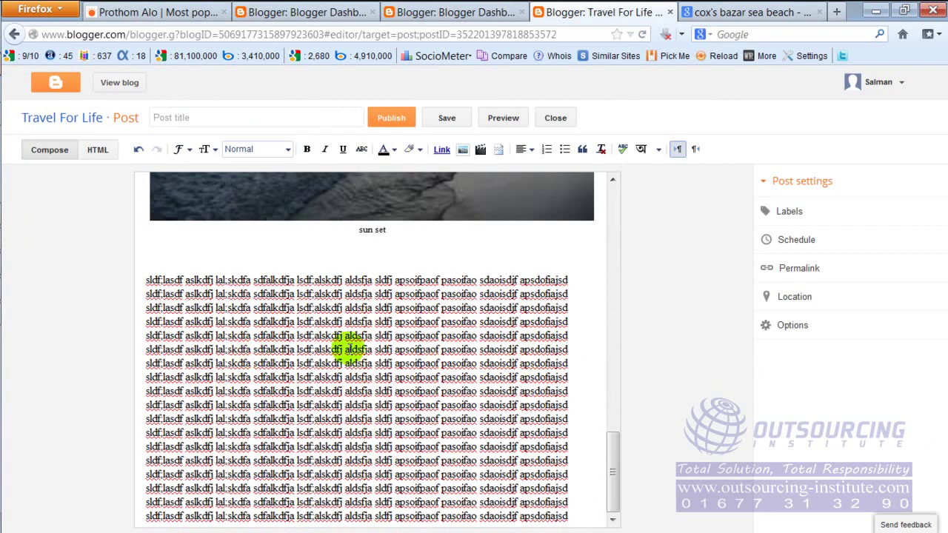
scroll(410, 327, up, 3)
scroll(410, 327, up, 5)
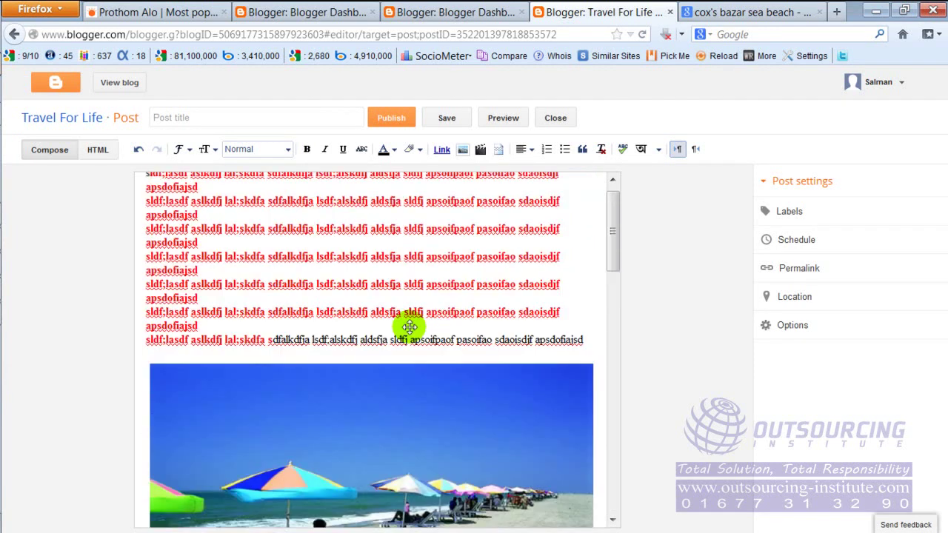
click(209, 259)
key(Return)
key(Return)
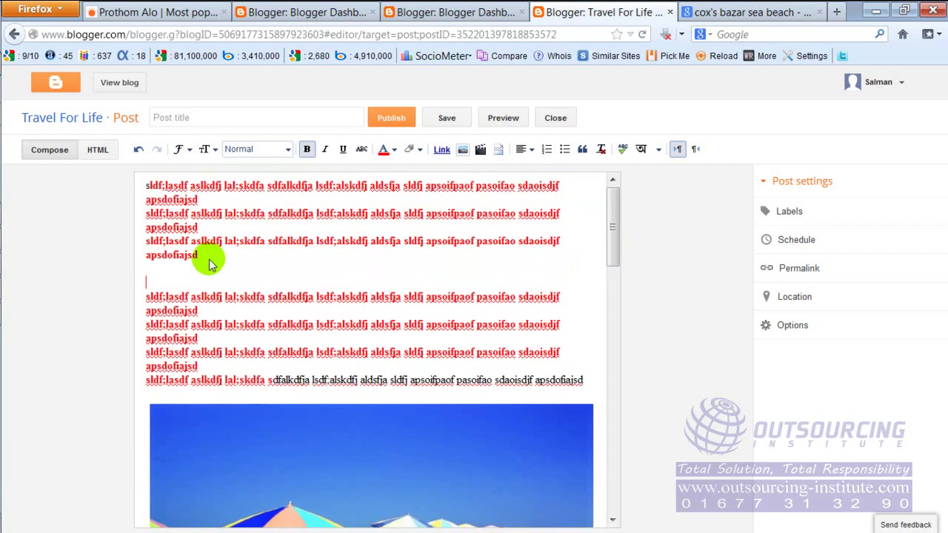
key(Return)
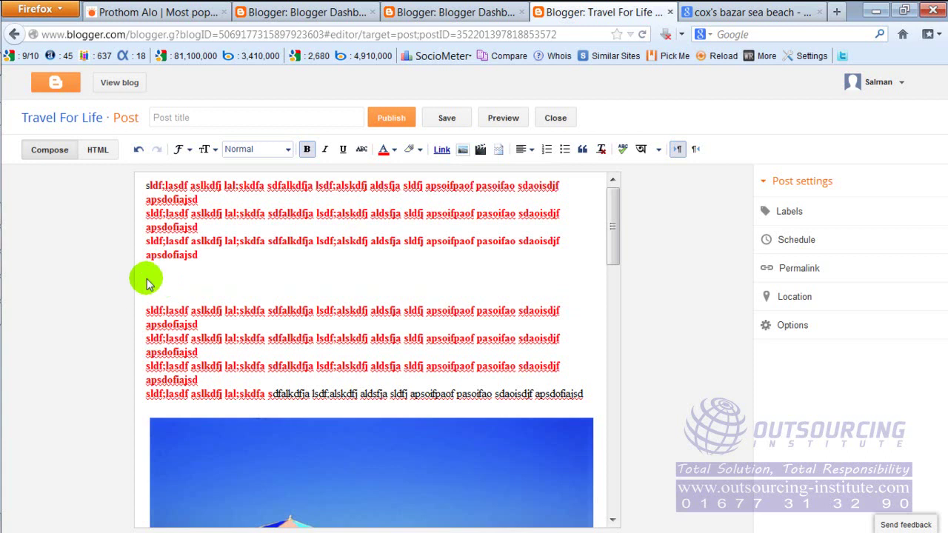
Pick '45. 1 Team viewer extension last.avi' from the Videos library and start uploading it.
click(480, 150)
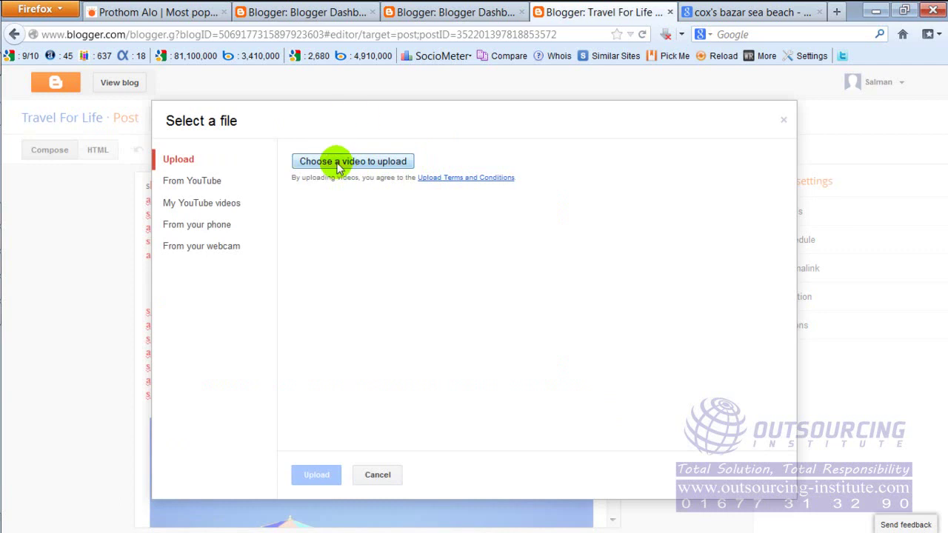
click(383, 162)
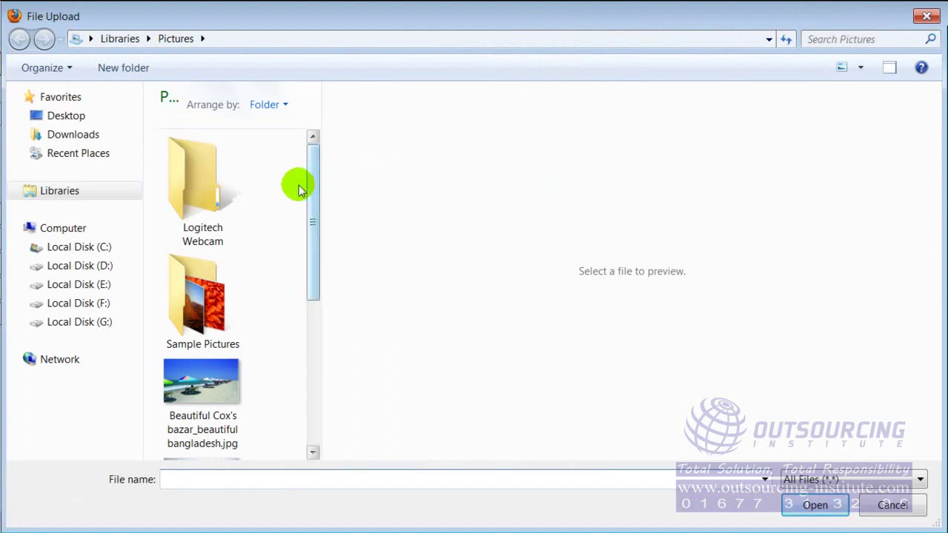
click(67, 193)
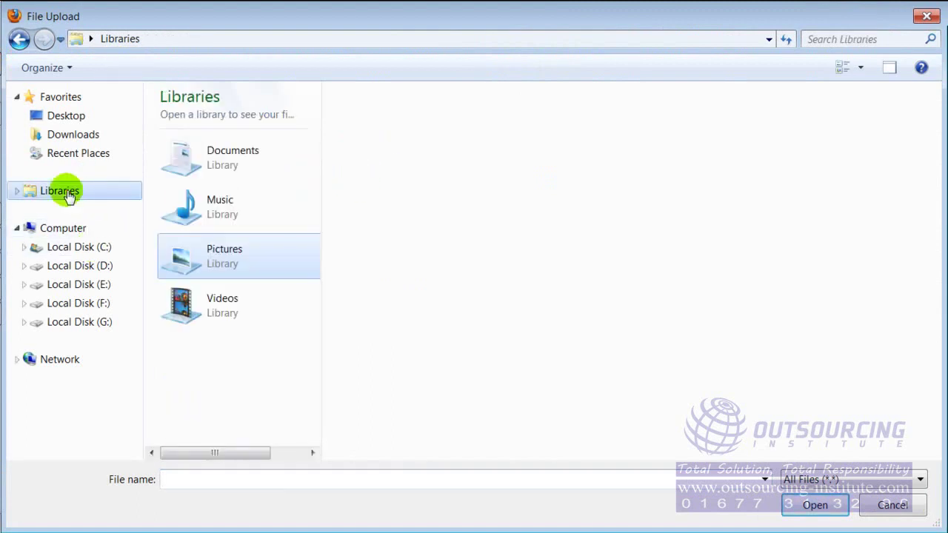
double_click(202, 313)
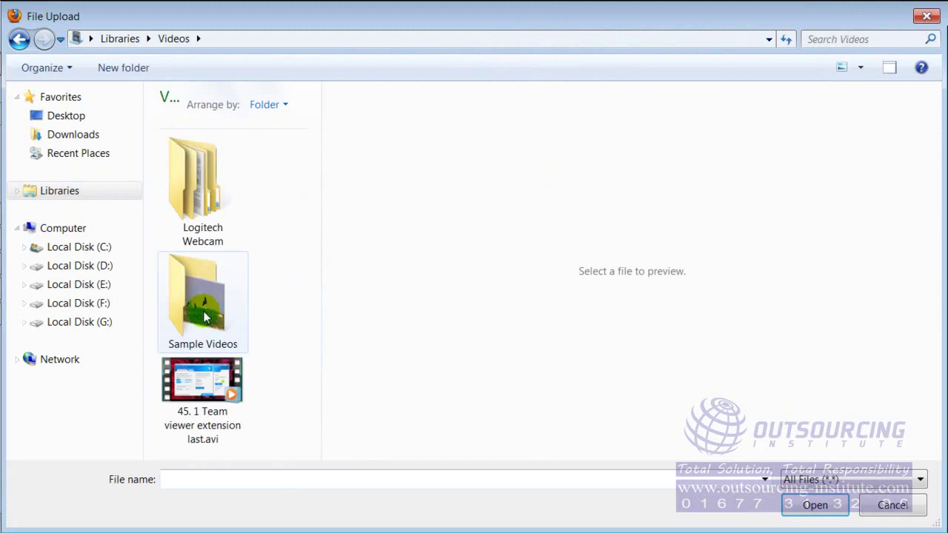
click(201, 382)
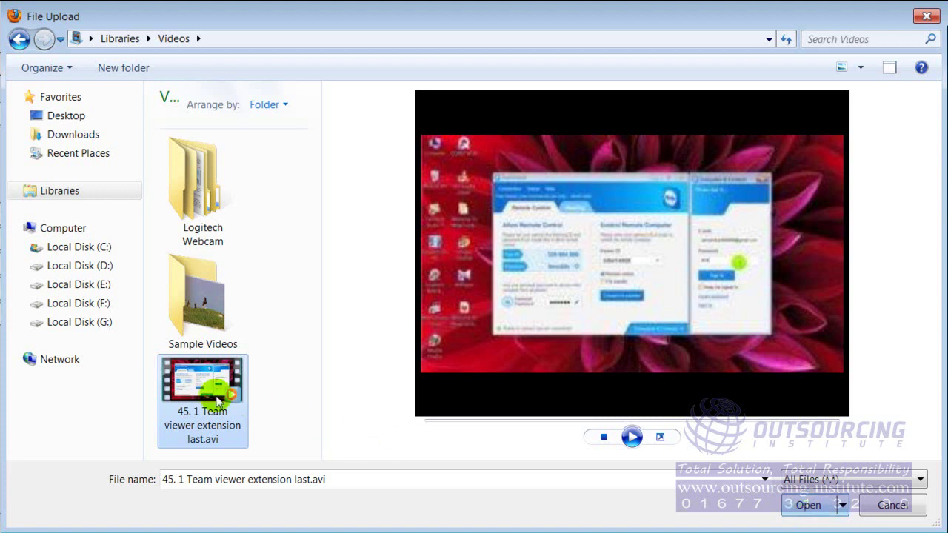
click(808, 505)
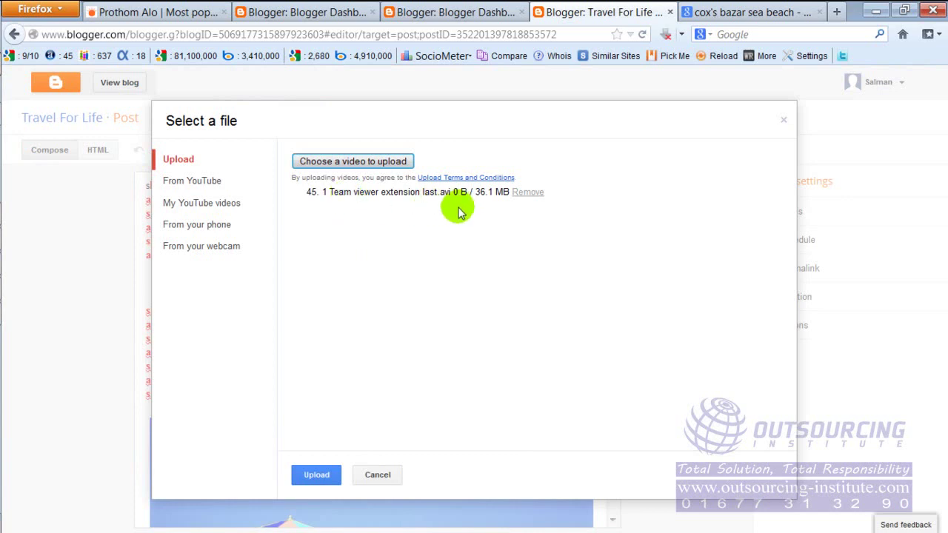
click(317, 476)
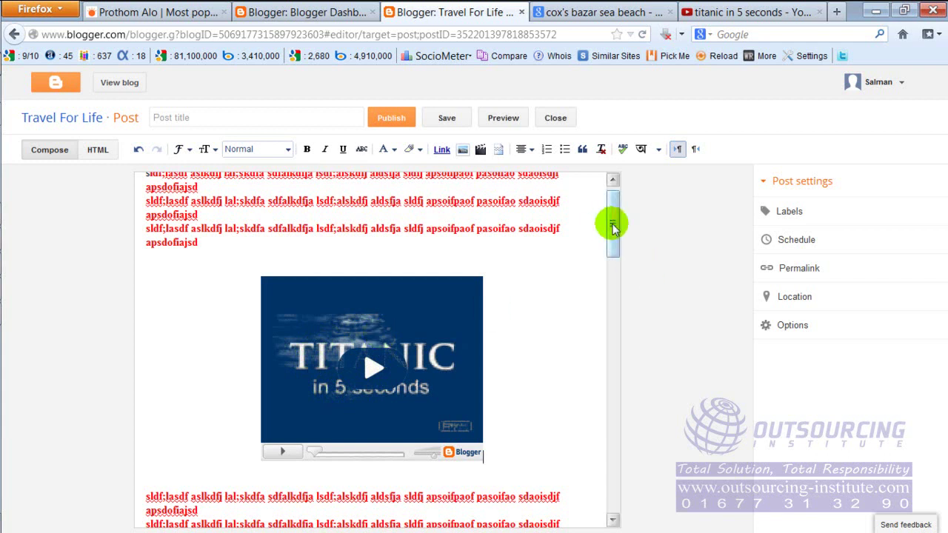
Once the video is embedded, select the end of the second red paragraph.
drag(612, 222, 613, 206)
drag(394, 214, 499, 231)
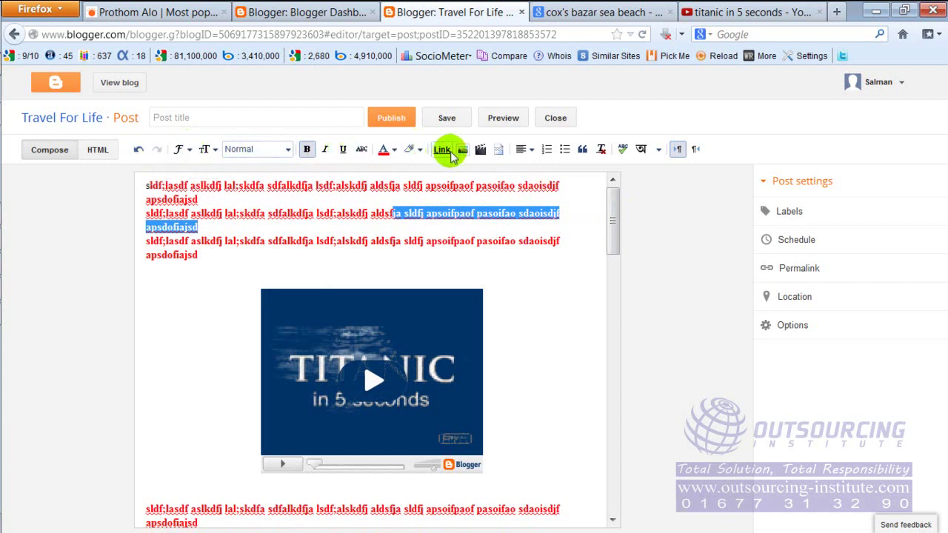
Insert blank lines between the third red paragraph and the embedded video.
click(579, 280)
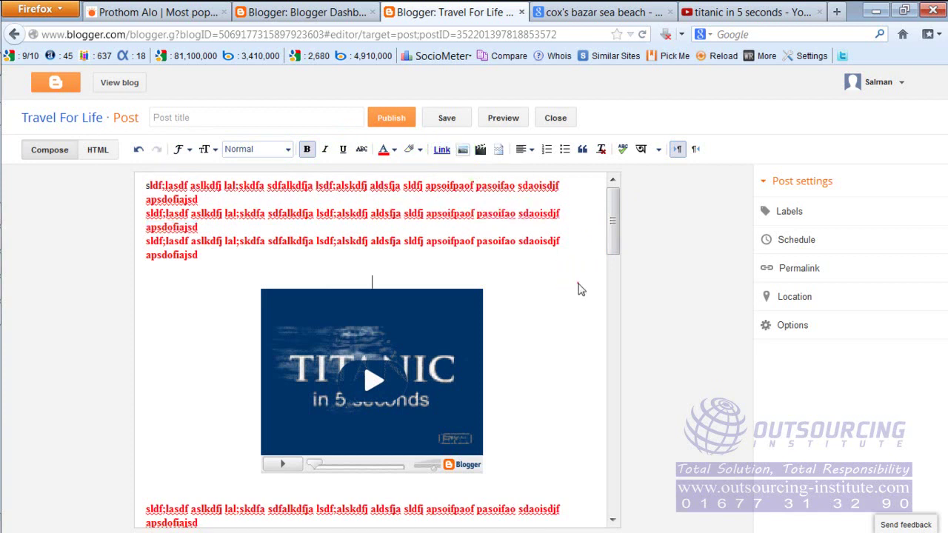
scroll(552, 337, down, 5)
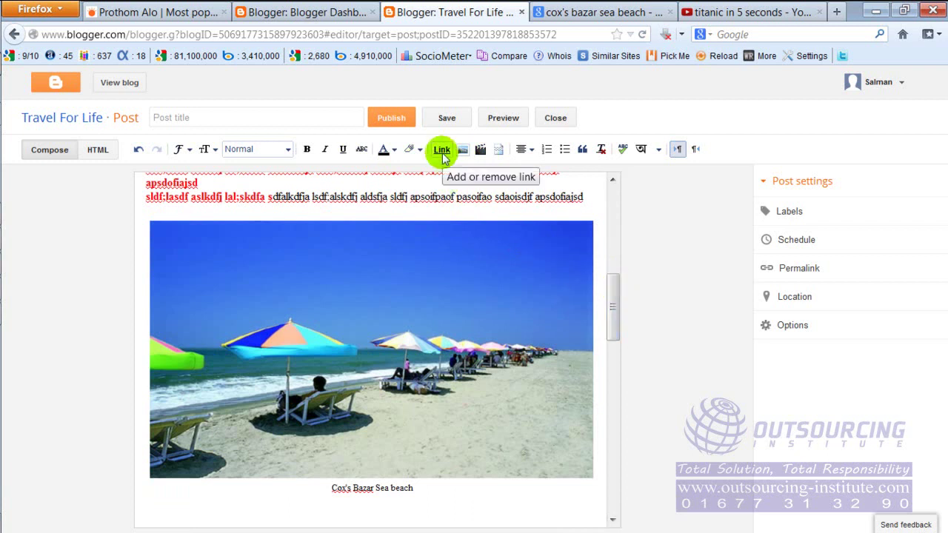
drag(612, 299, 612, 203)
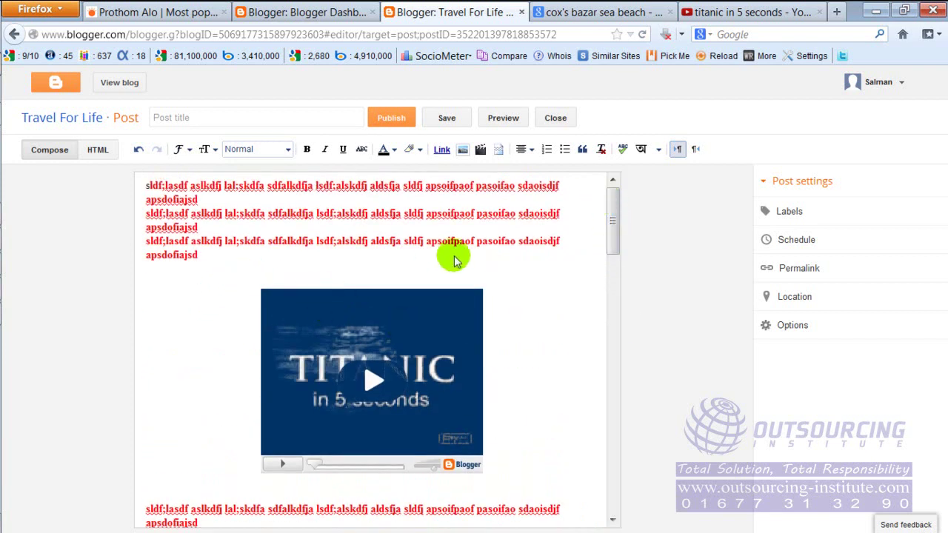
click(216, 256)
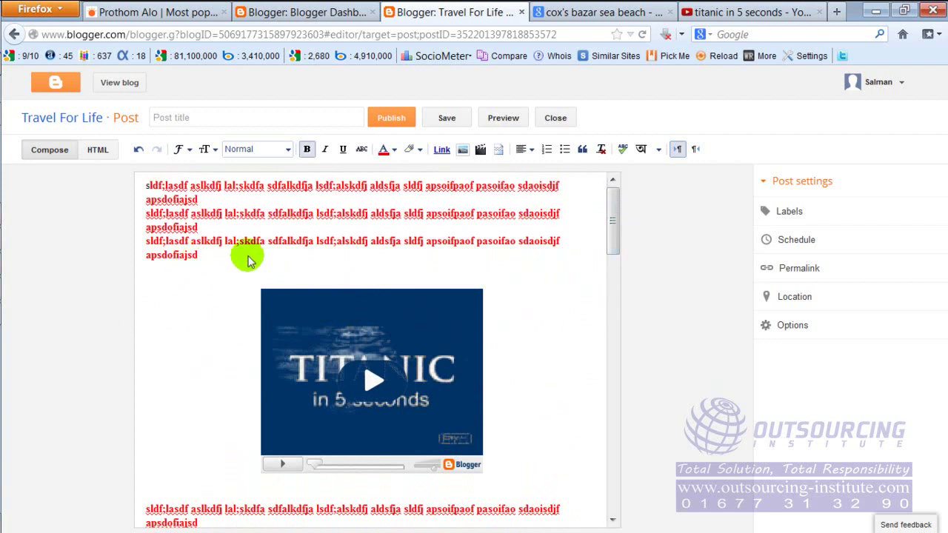
key(Return)
key(Return)
key(Return)
key(Return)
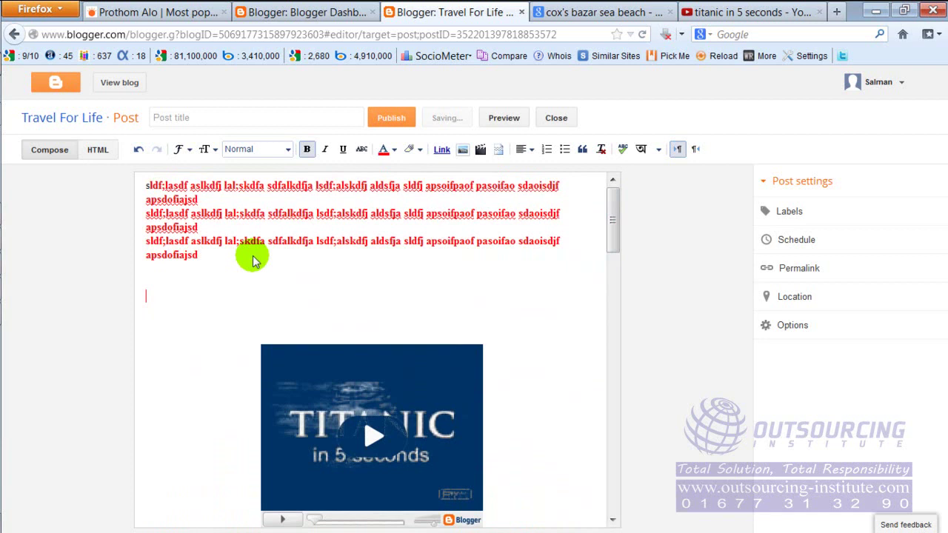
Type a magenta 'Bangladesh News' heading and set it to Large font size.
text(Bangla)
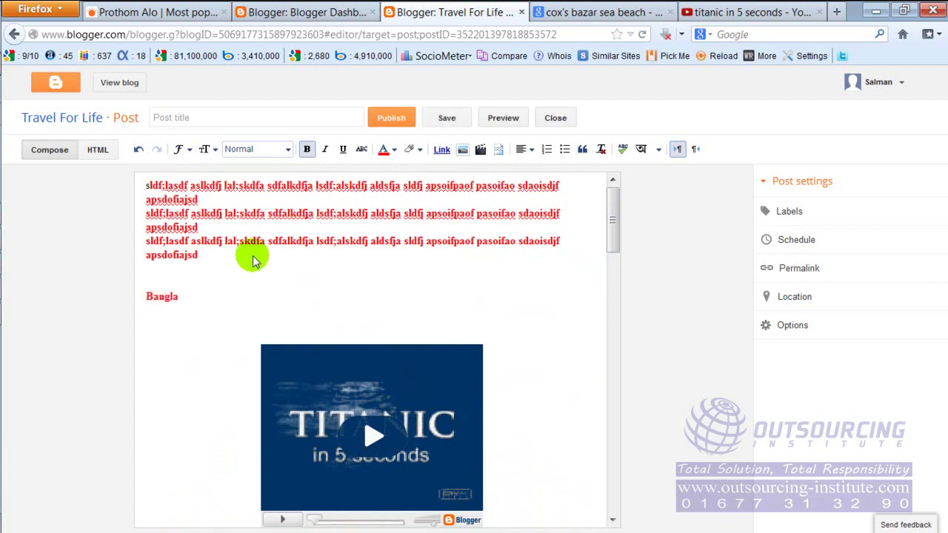
key(BackSpace)
key(BackSpace)
key(BackSpace)
key(BackSpace)
key(BackSpace)
key(BackSpace)
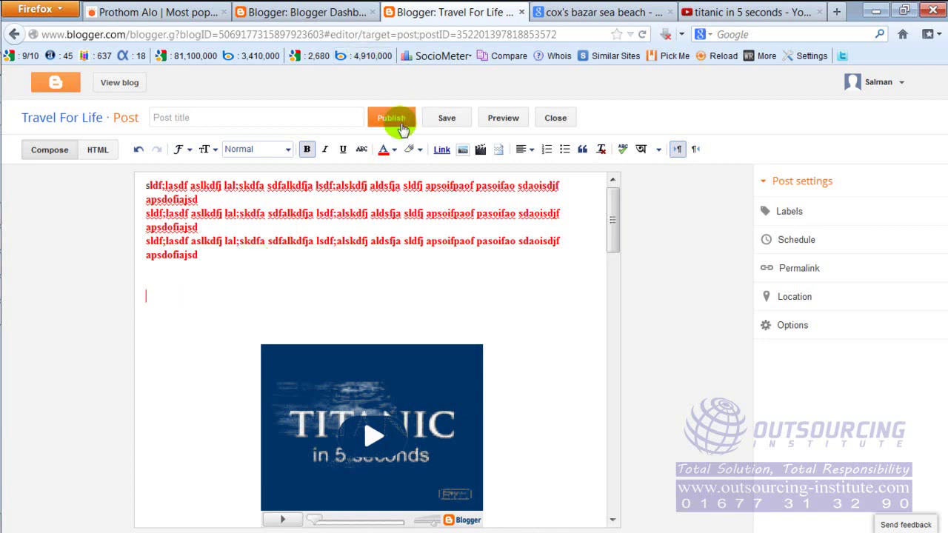
click(386, 149)
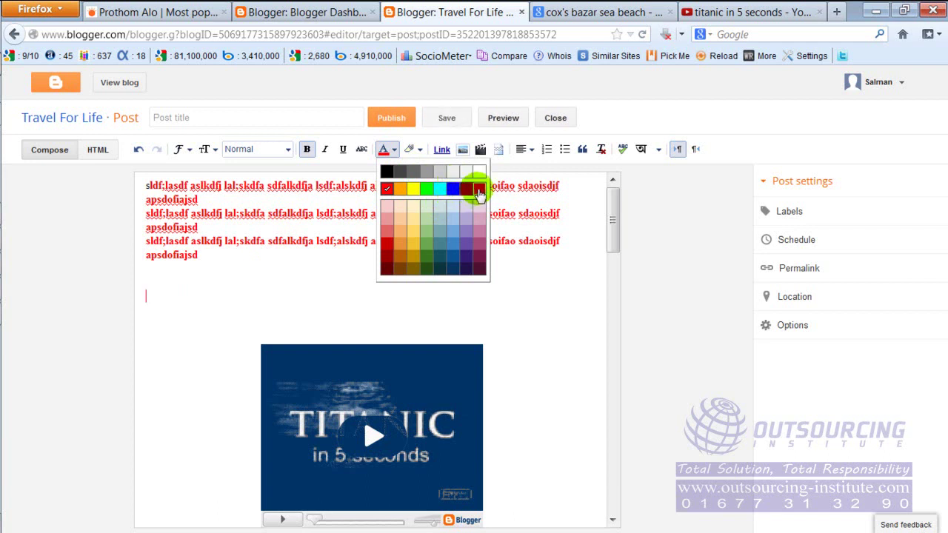
click(474, 191)
click(359, 300)
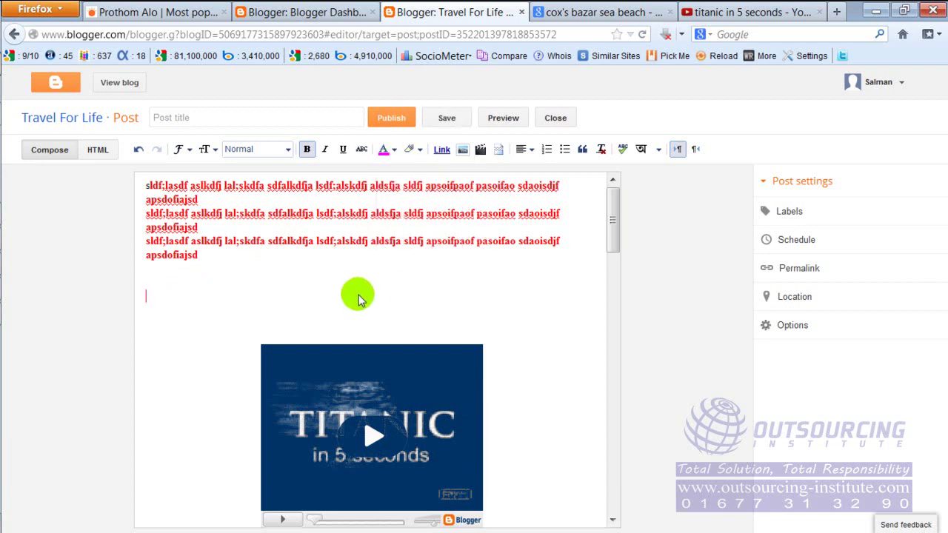
text(Bangladesh N)
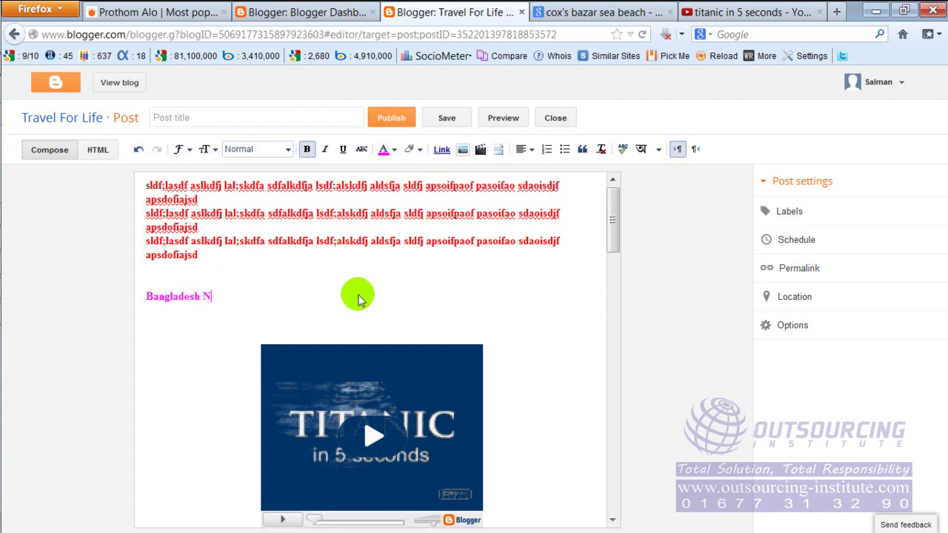
text(ews)
drag(231, 297, 130, 296)
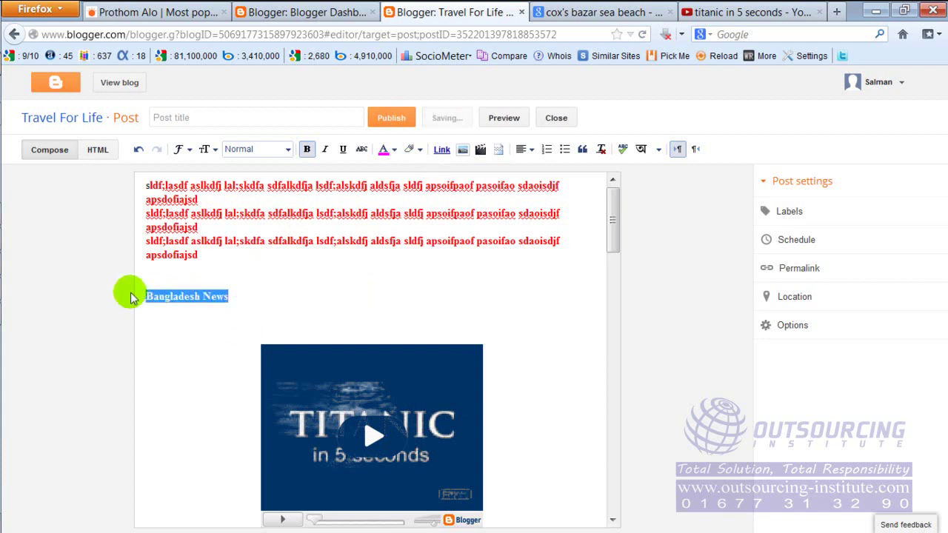
click(208, 151)
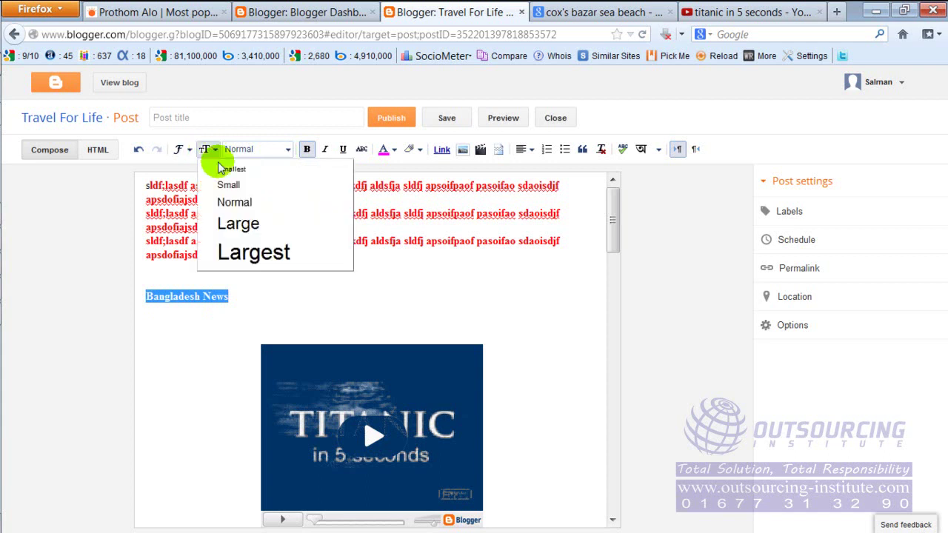
click(242, 224)
click(281, 304)
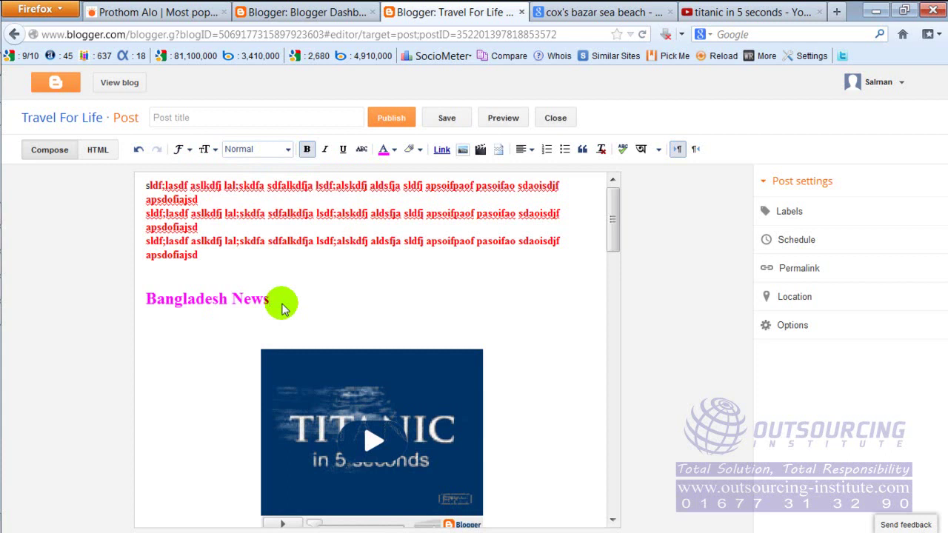
Add a second heading 'Online Job' on the line below.
key(Return)
key(Return)
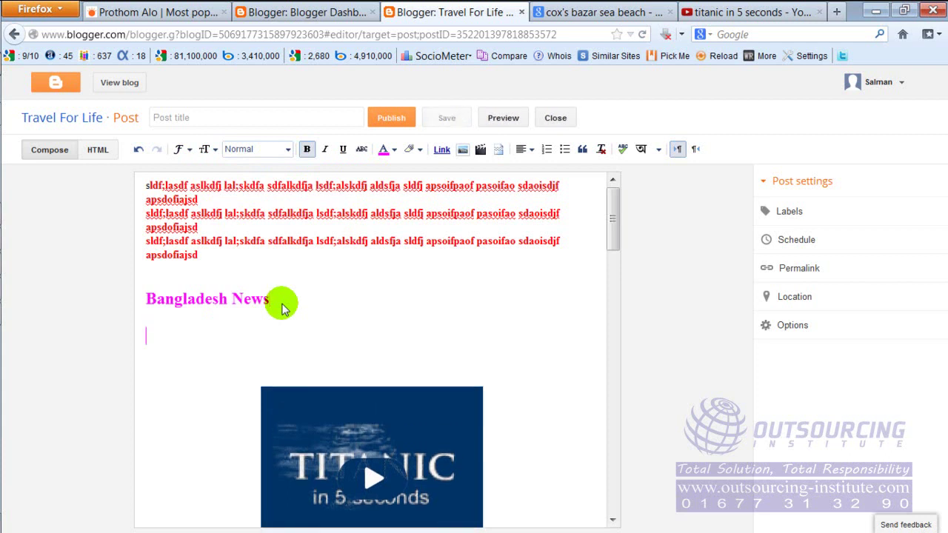
text(F)
key(BackSpace)
text(onli)
key(BackSpace)
key(BackSpace)
key(BackSpace)
key(BackSpace)
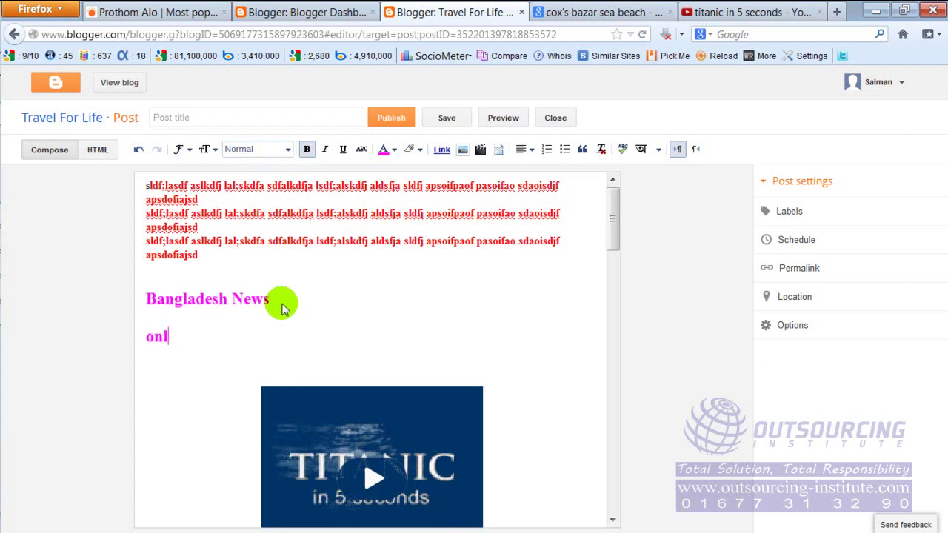
text(Online Job)
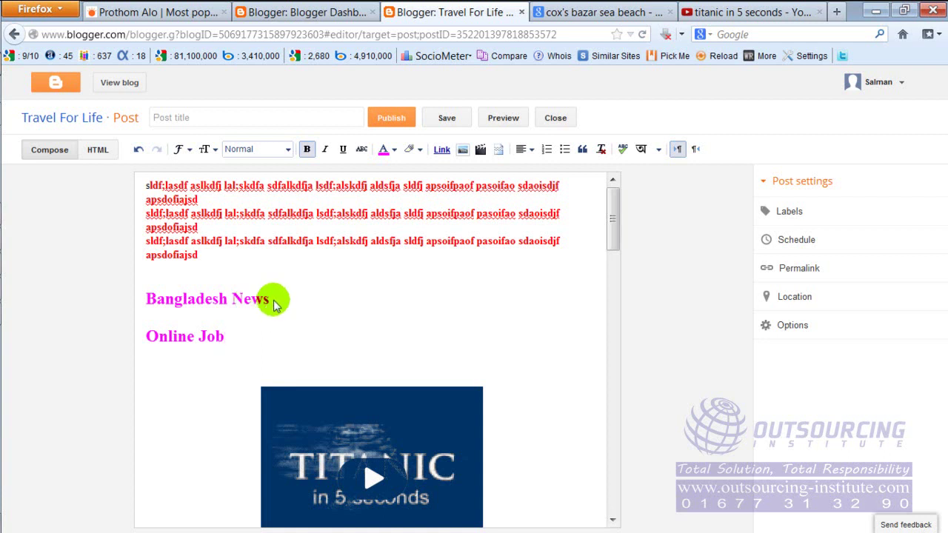
click(269, 299)
drag(269, 299, 146, 299)
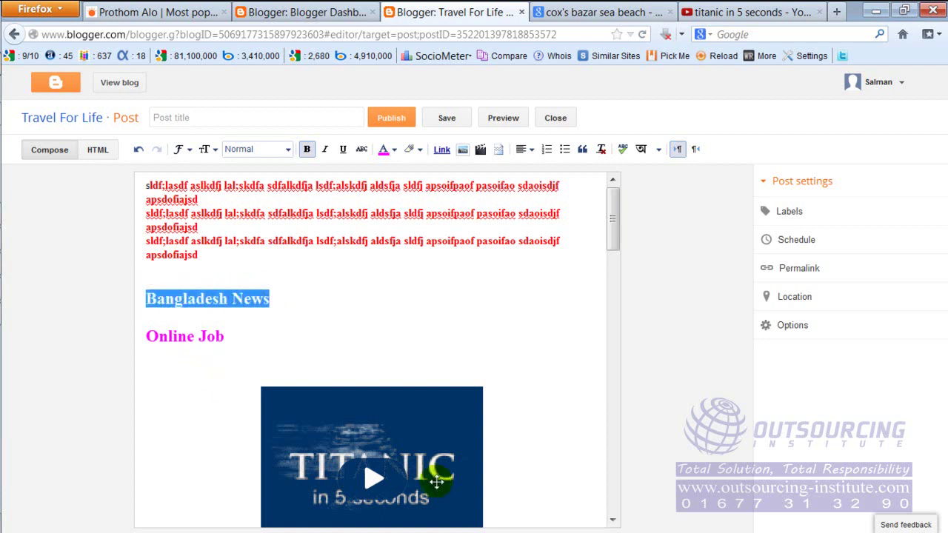
click(442, 150)
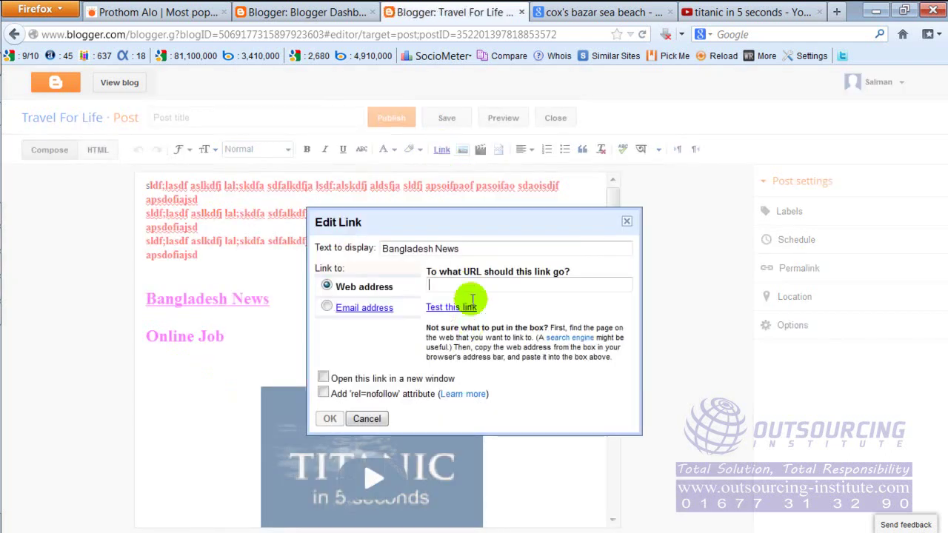
click(470, 280)
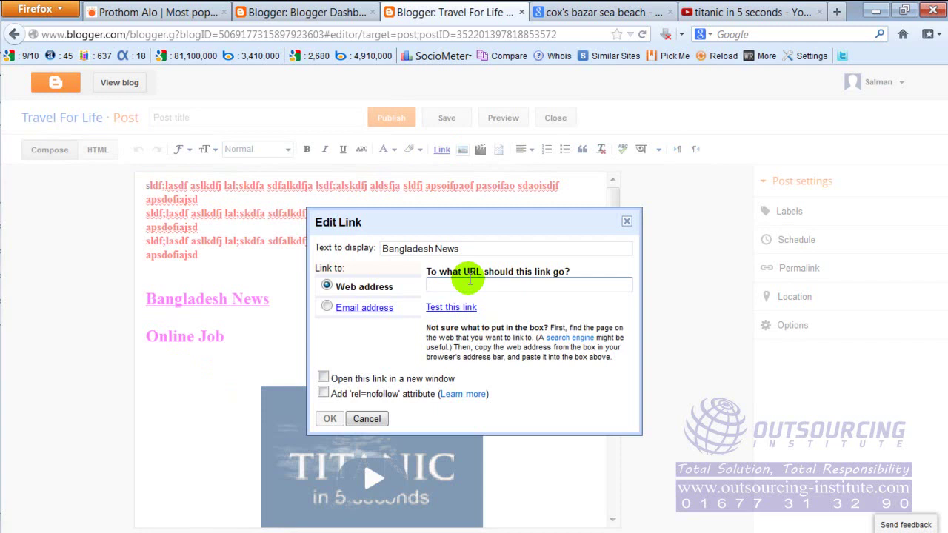
text(www.pro)
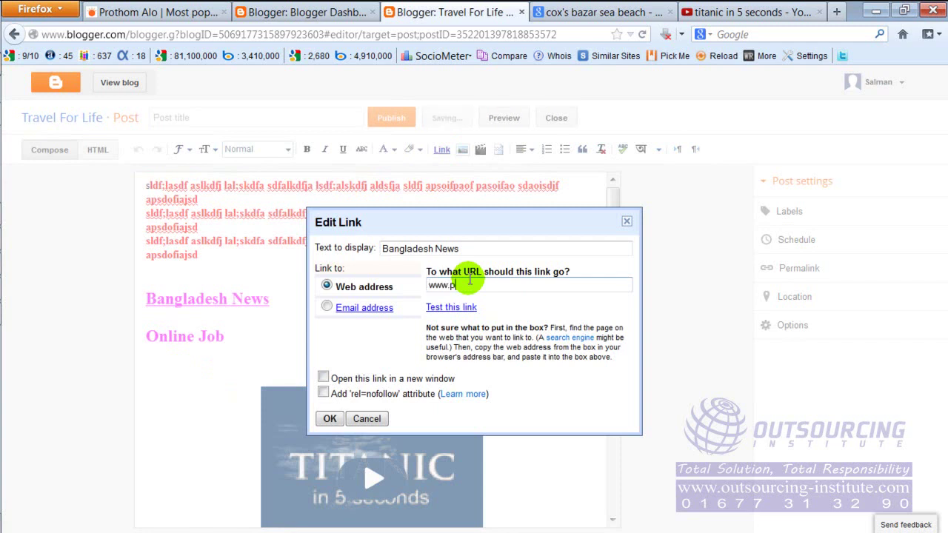
text(thom-alo.com)
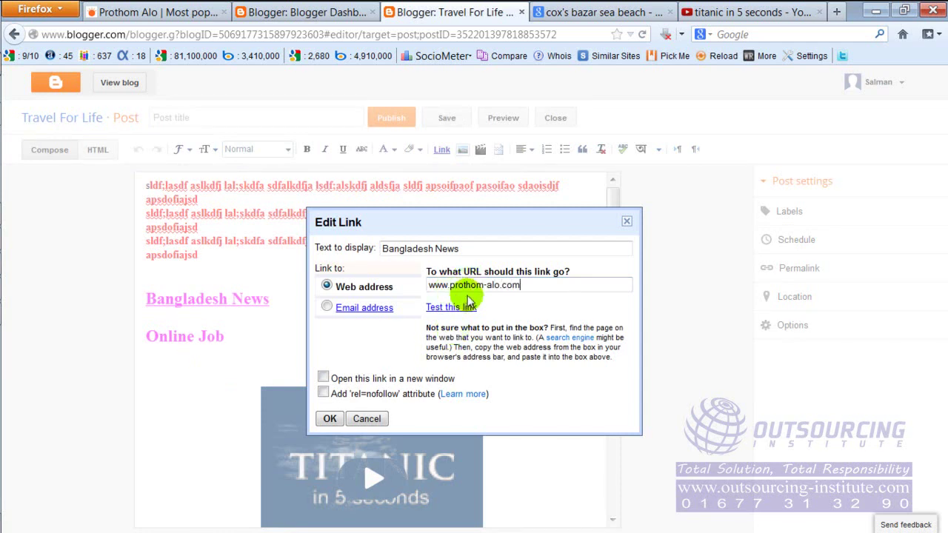
click(339, 425)
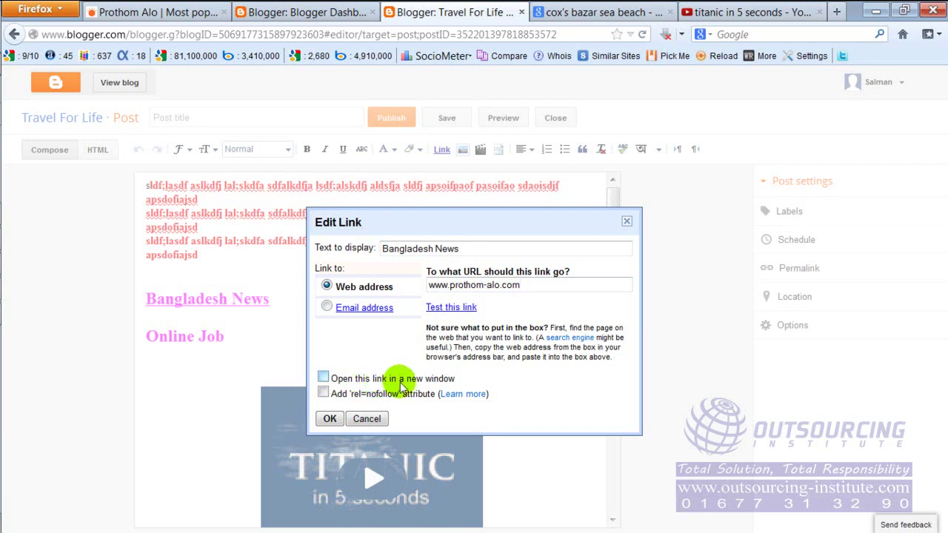
click(323, 378)
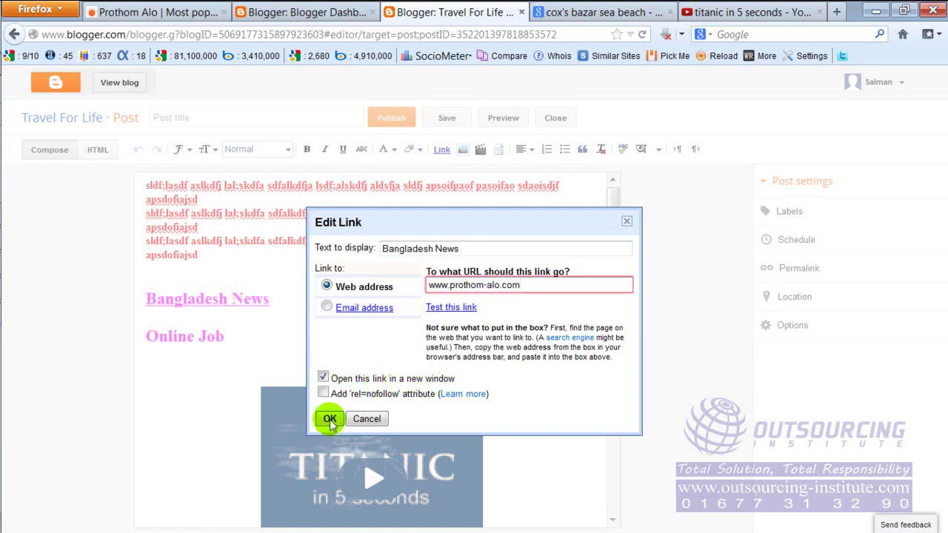
click(329, 419)
click(434, 314)
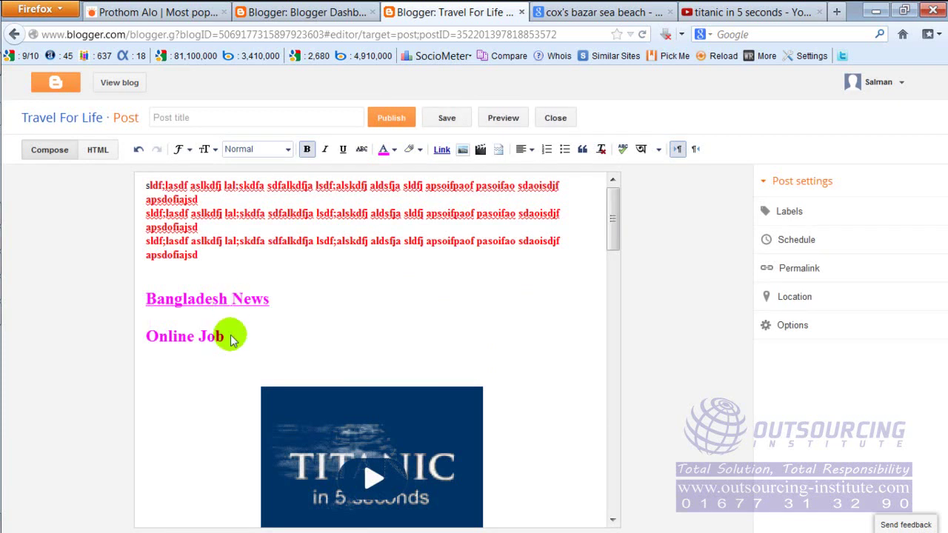
drag(225, 337, 148, 337)
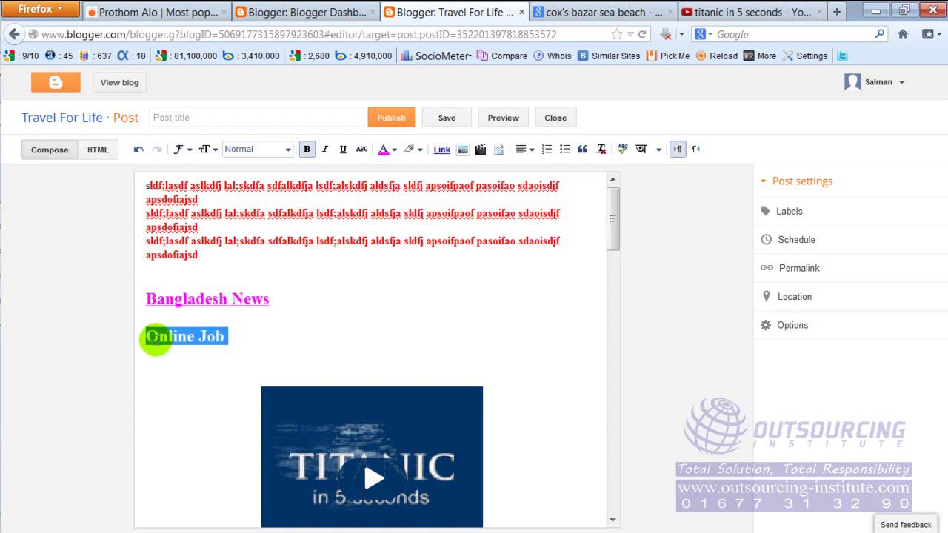
click(442, 151)
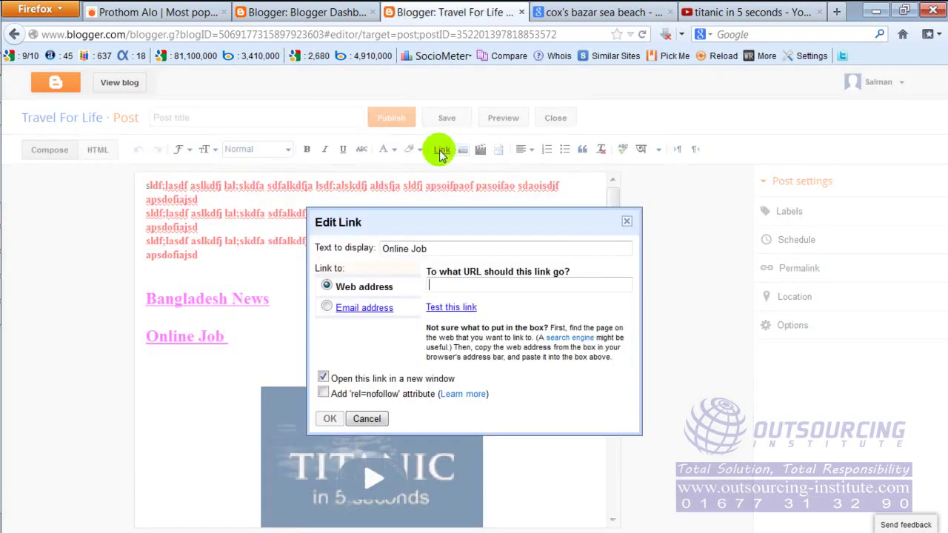
text(www)
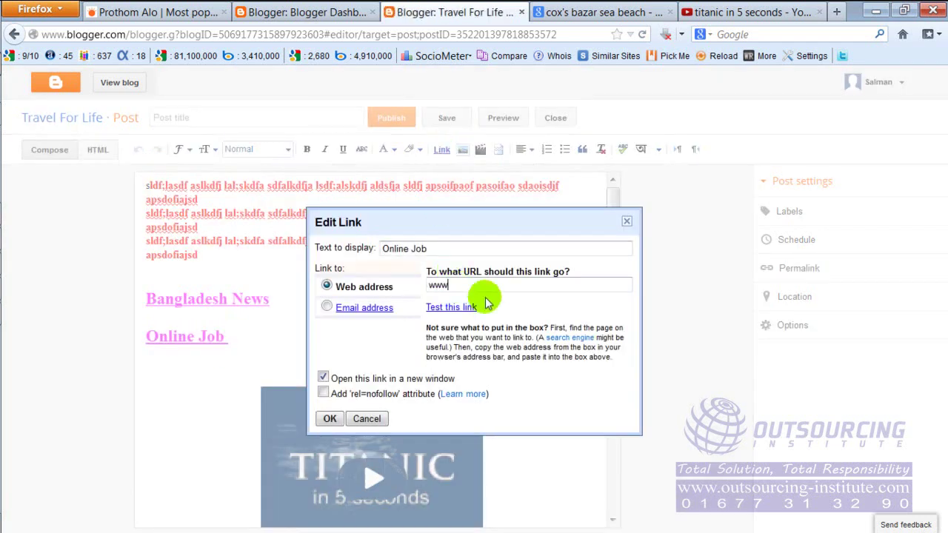
text(.odesk.com)
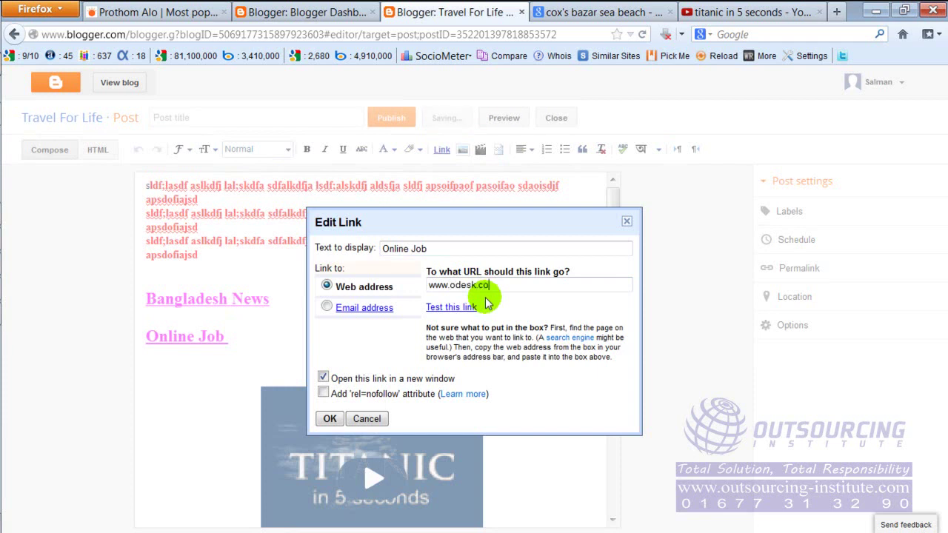
click(330, 418)
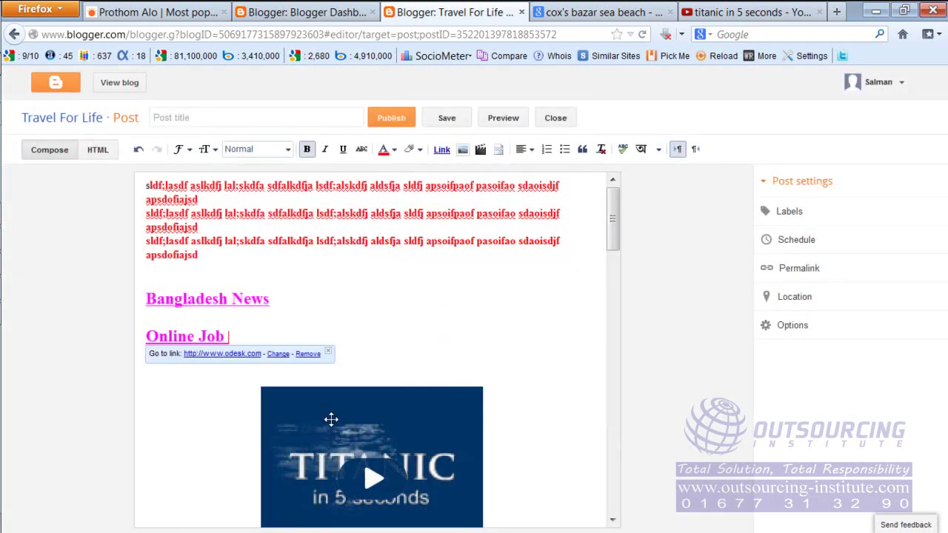
click(386, 302)
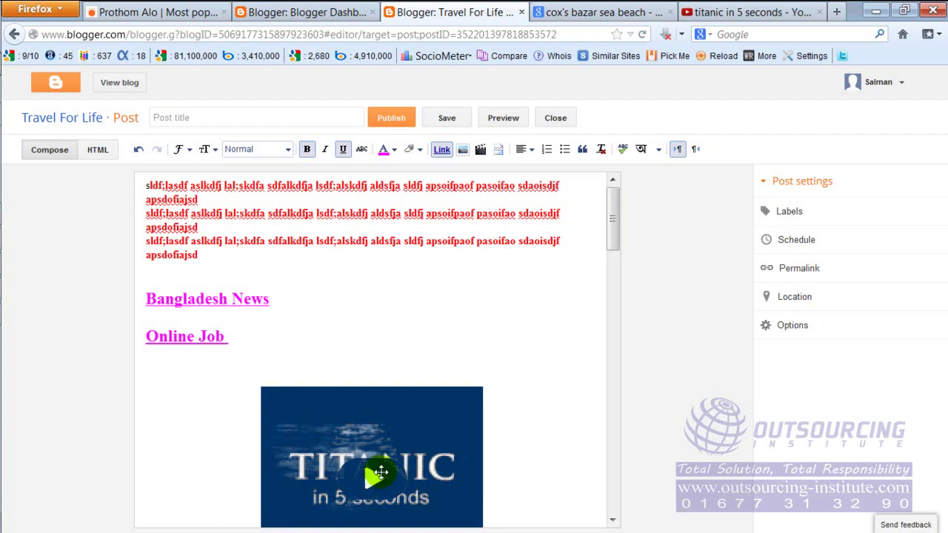
scroll(538, 393, down, 2)
scroll(538, 393, down, 10)
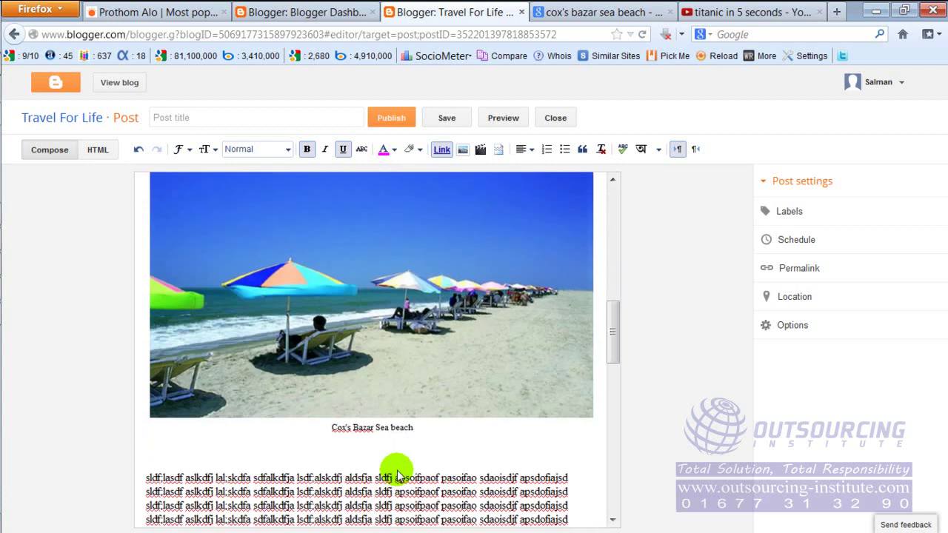
scroll(434, 365, down, 5)
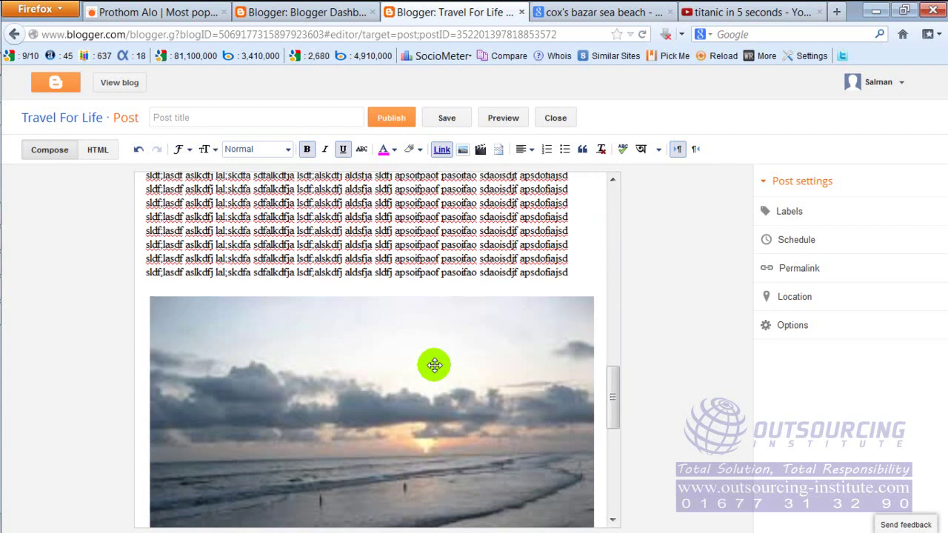
scroll(434, 364, up, 3)
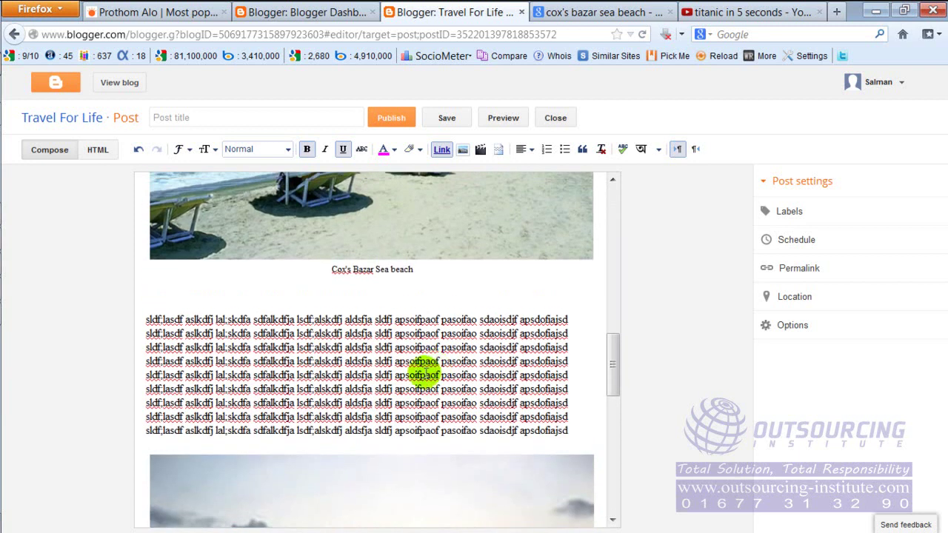
drag(381, 361, 489, 400)
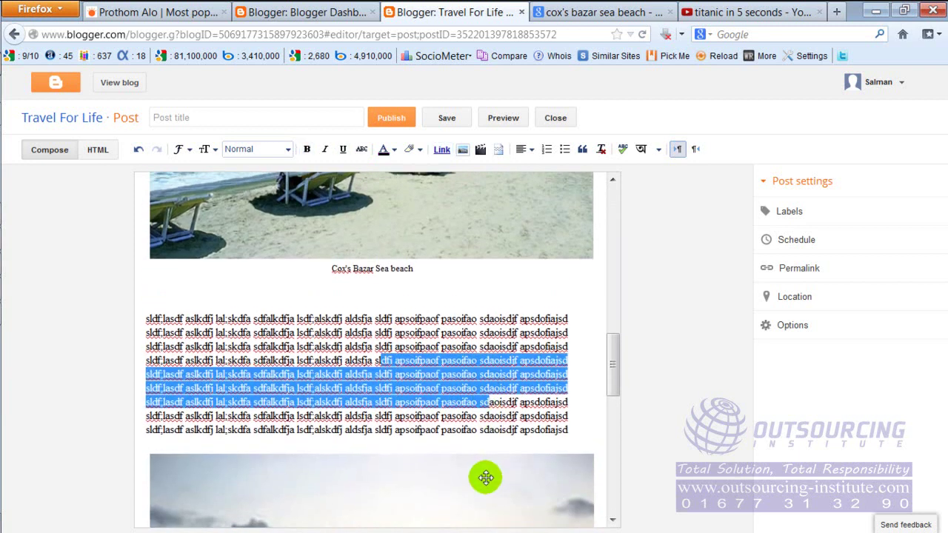
scroll(484, 472, down, 3)
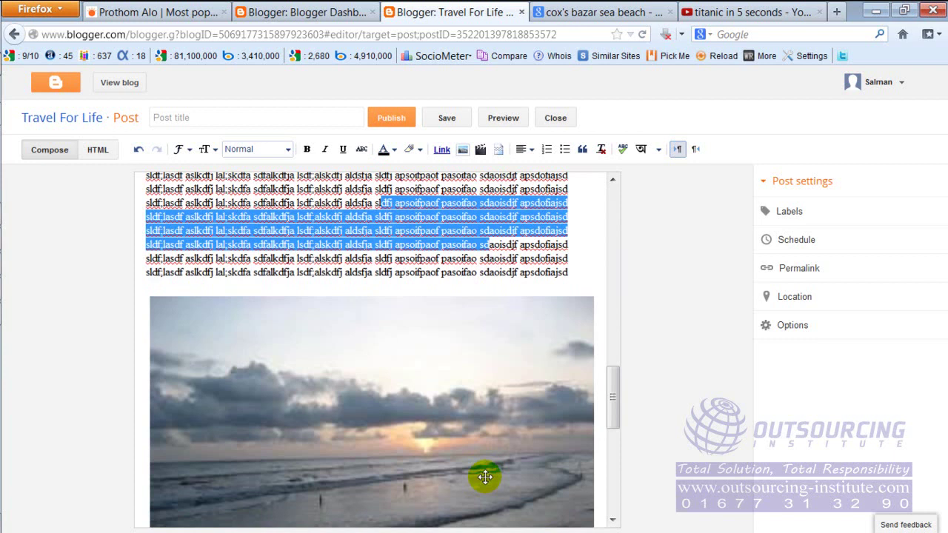
click(451, 243)
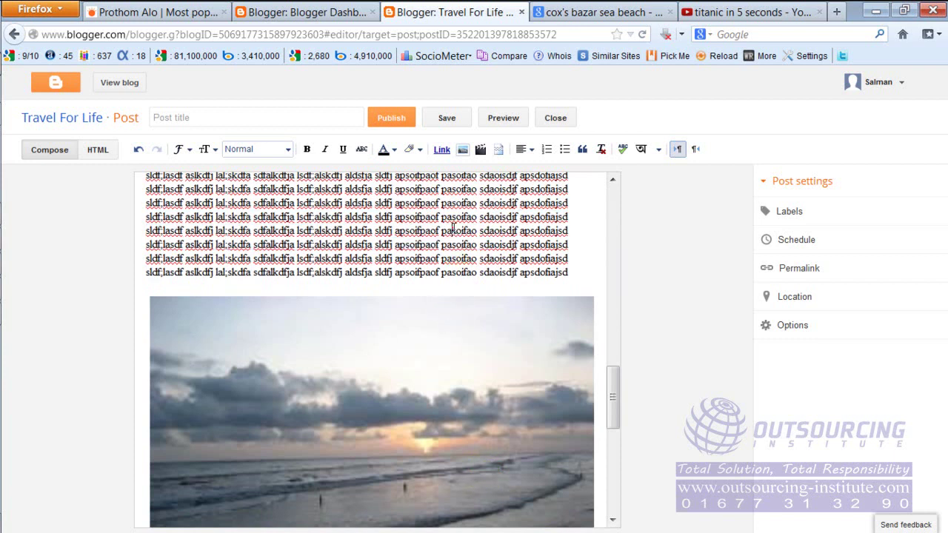
scroll(431, 373, up, 5)
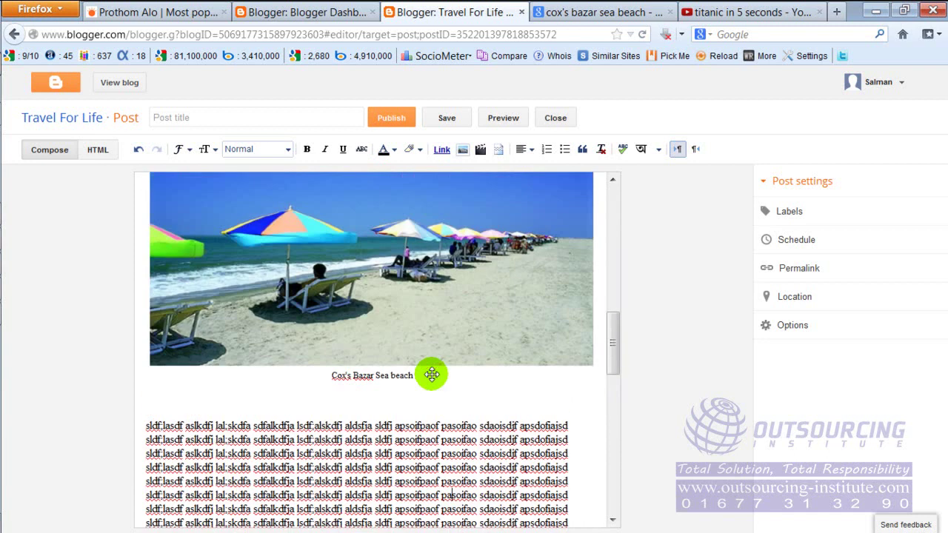
scroll(429, 372, up, 10)
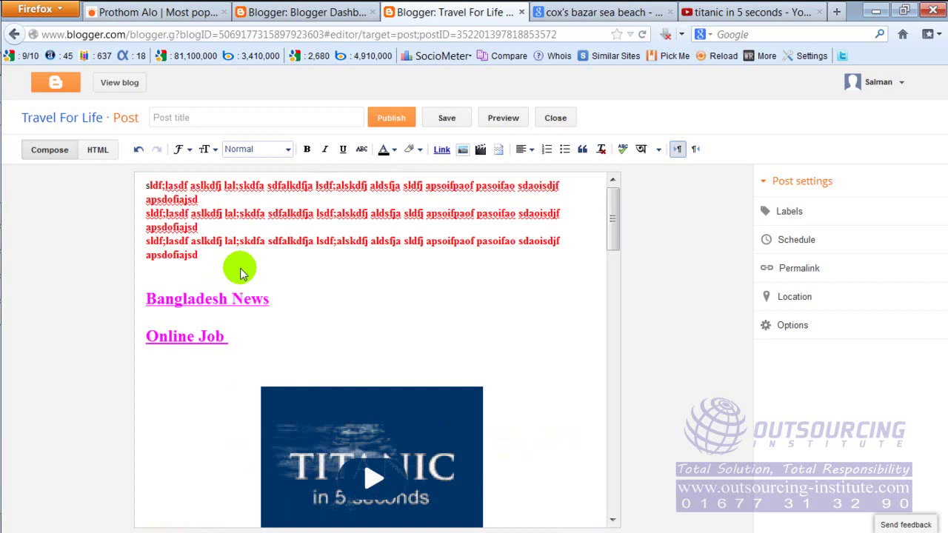
Publish the untitled post with its red text, two links and Titanic video.
click(358, 217)
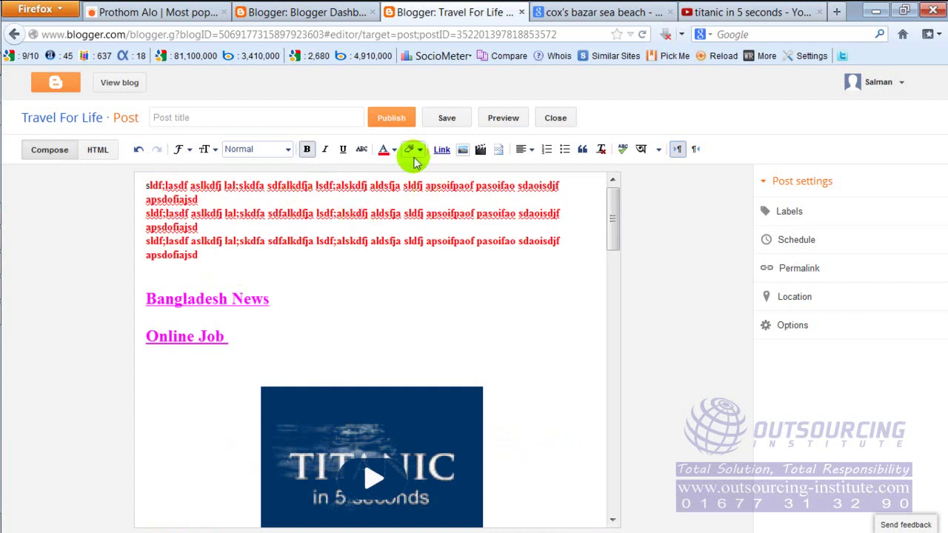
click(392, 118)
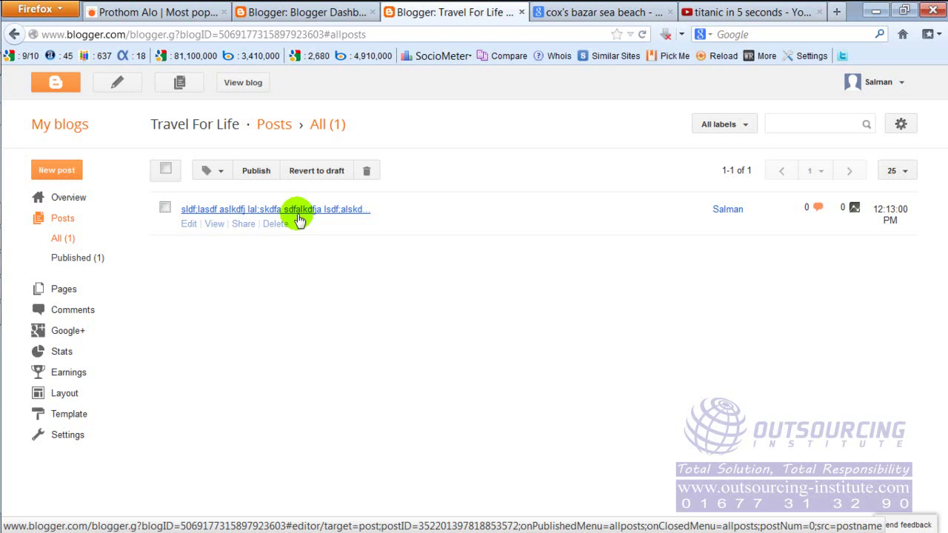
Reopen the published post and enter 'Travel spots in Cox' as its title.
click(190, 224)
click(192, 227)
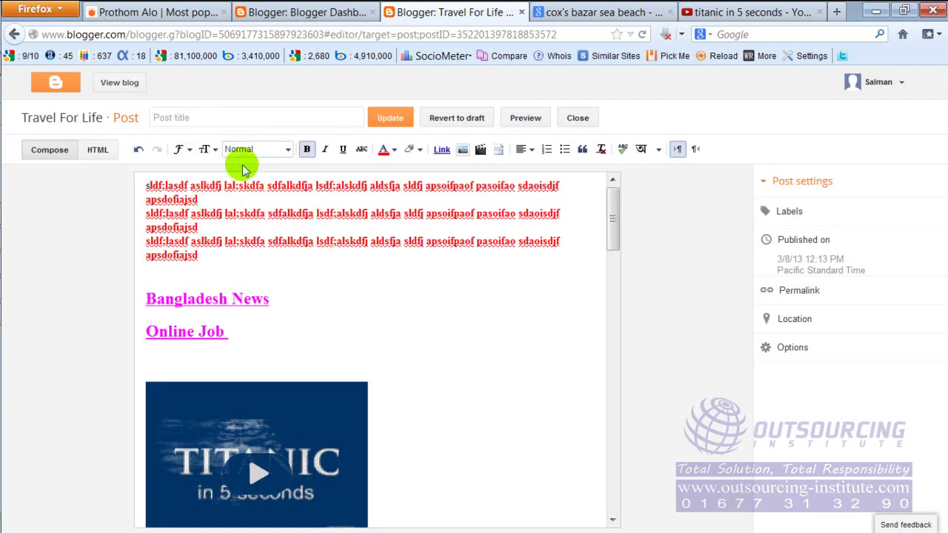
click(239, 117)
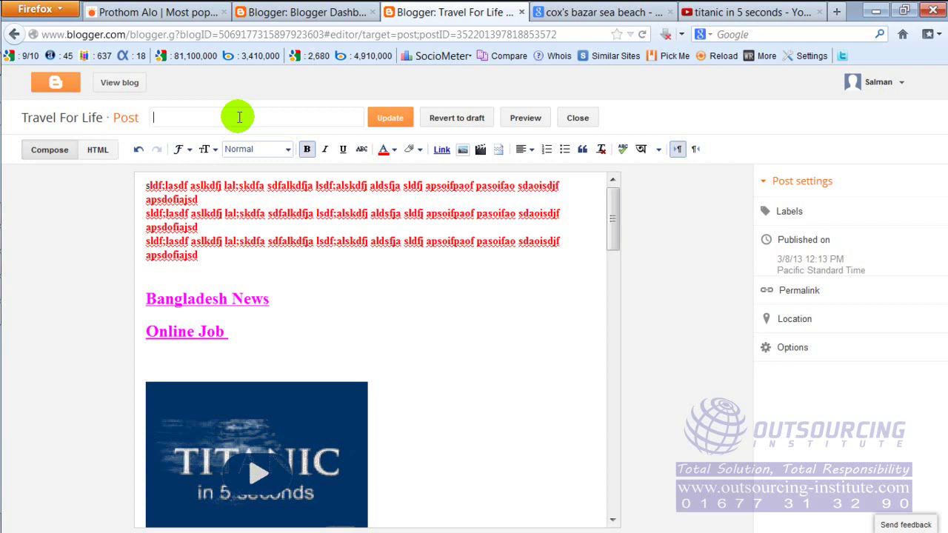
drag(614, 234, 625, 216)
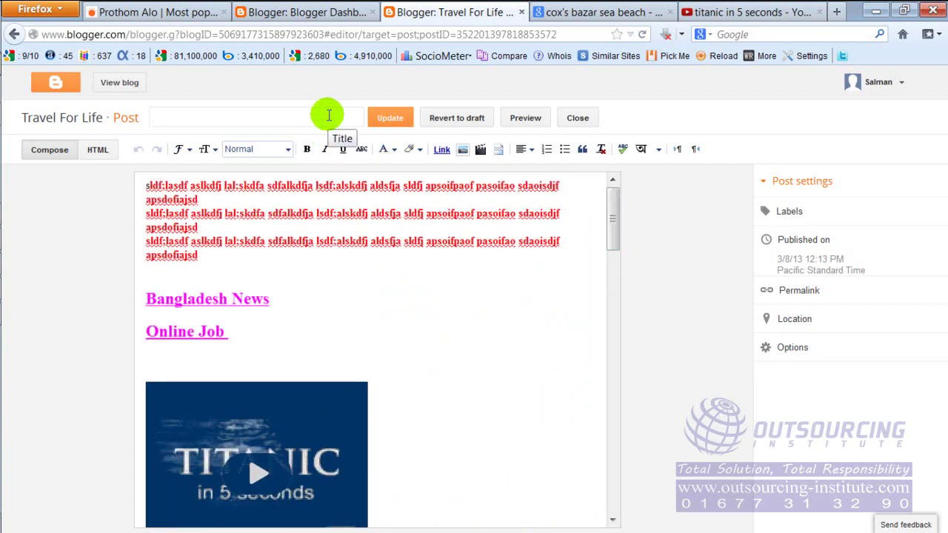
click(328, 115)
text(Travel spots in Cox)
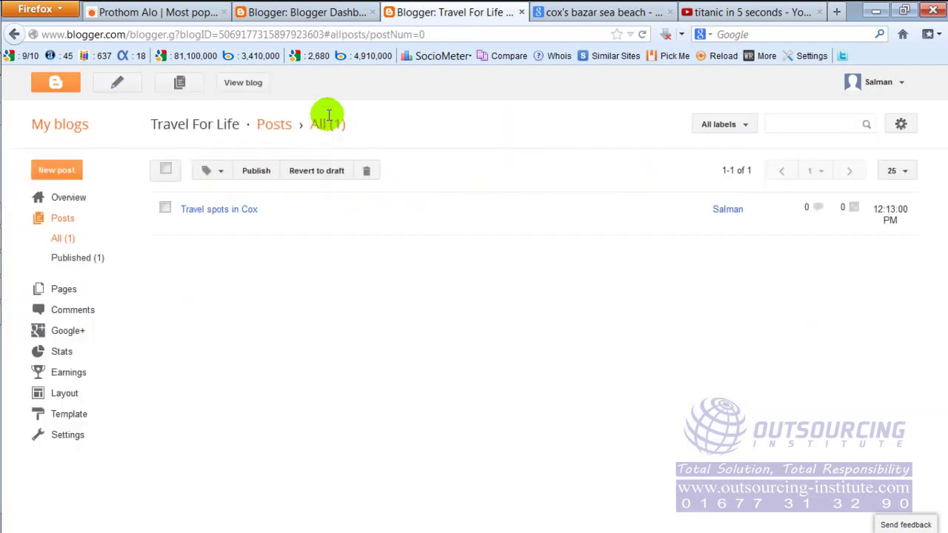
Extend the title to 'Travel spots in Cox's Bazar' and save the updated post.
mouse_move(240, 220)
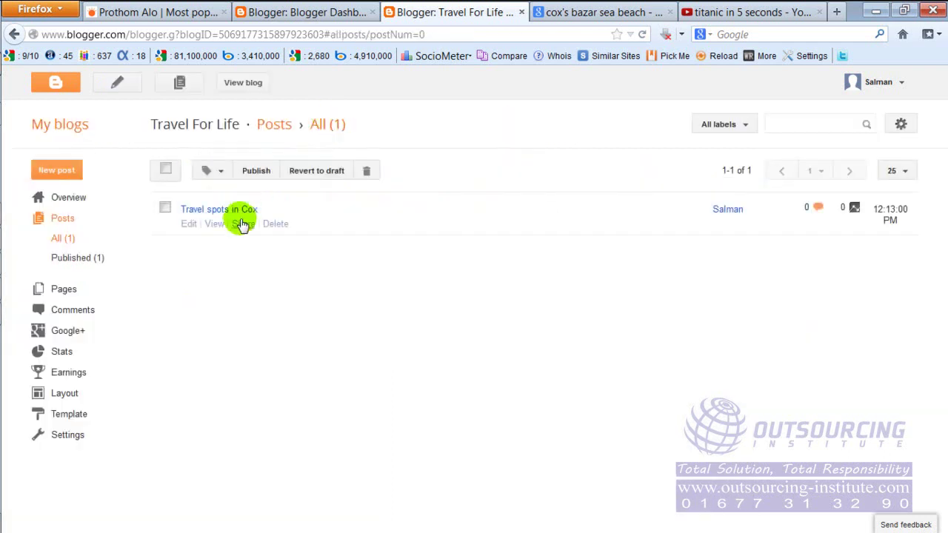
click(193, 224)
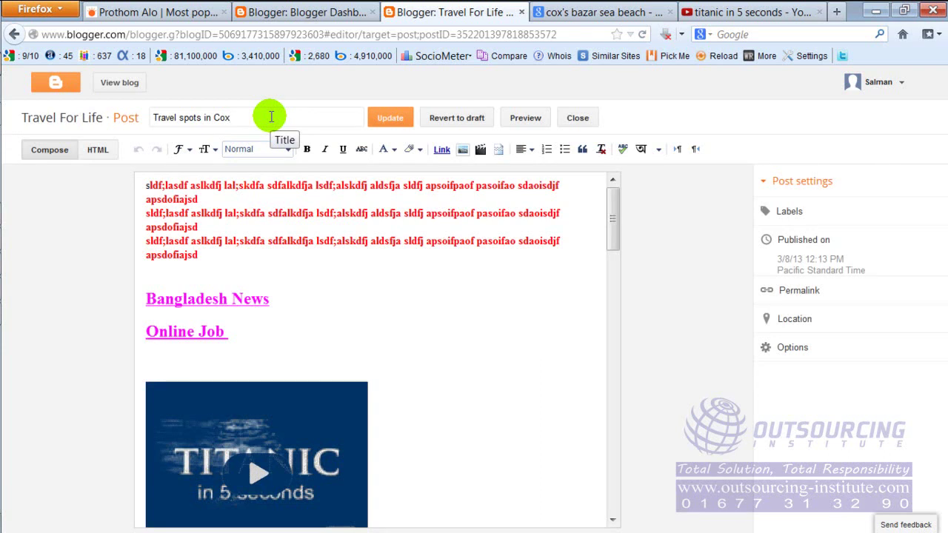
text(s Bazar)
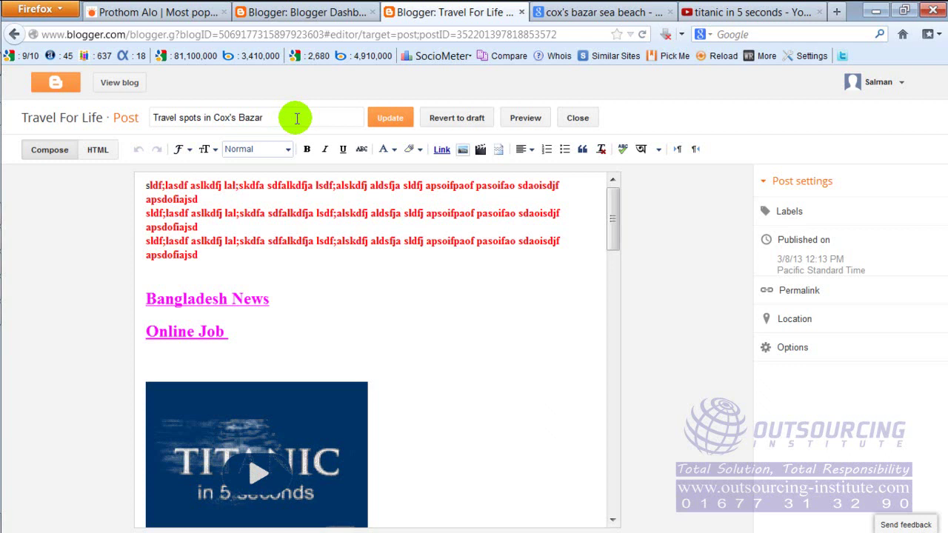
click(296, 118)
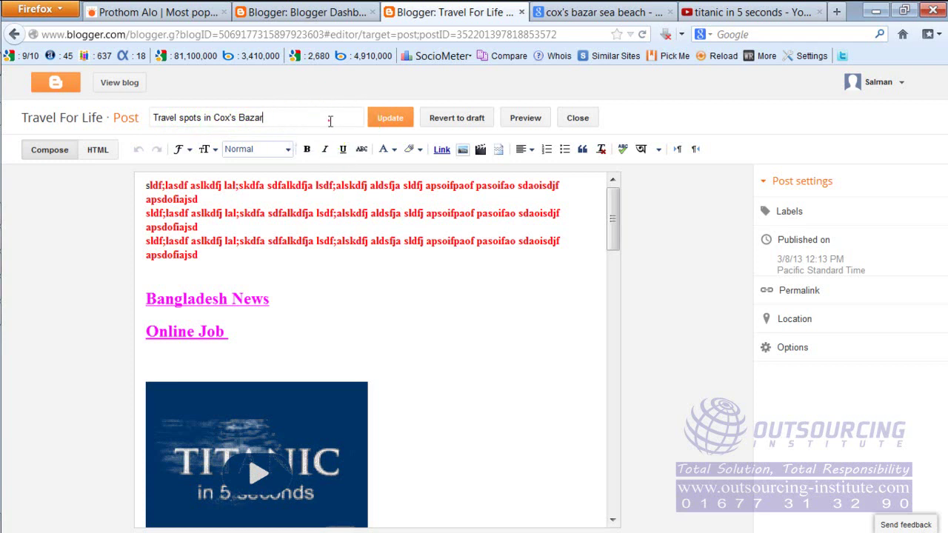
click(391, 127)
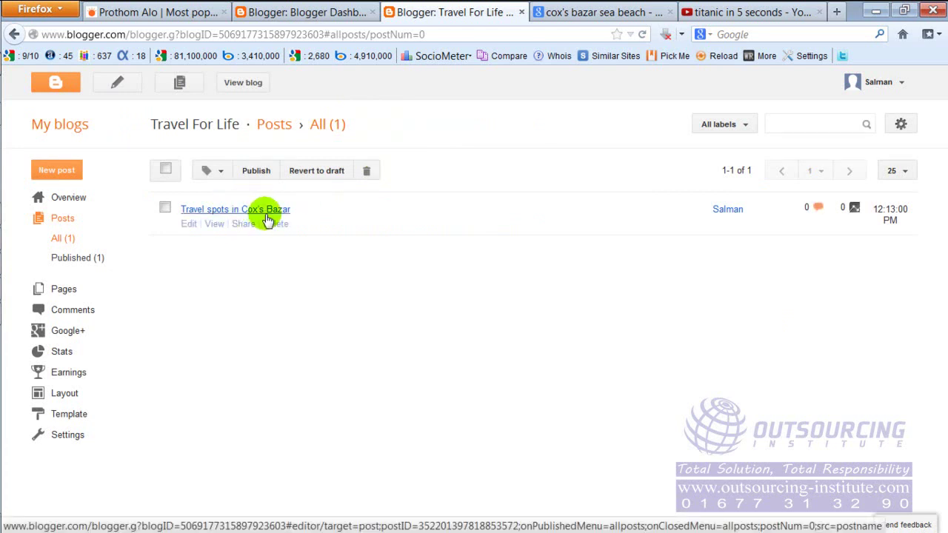
Open the live blog in a new tab and highlight the Travel For Life title.
click(256, 172)
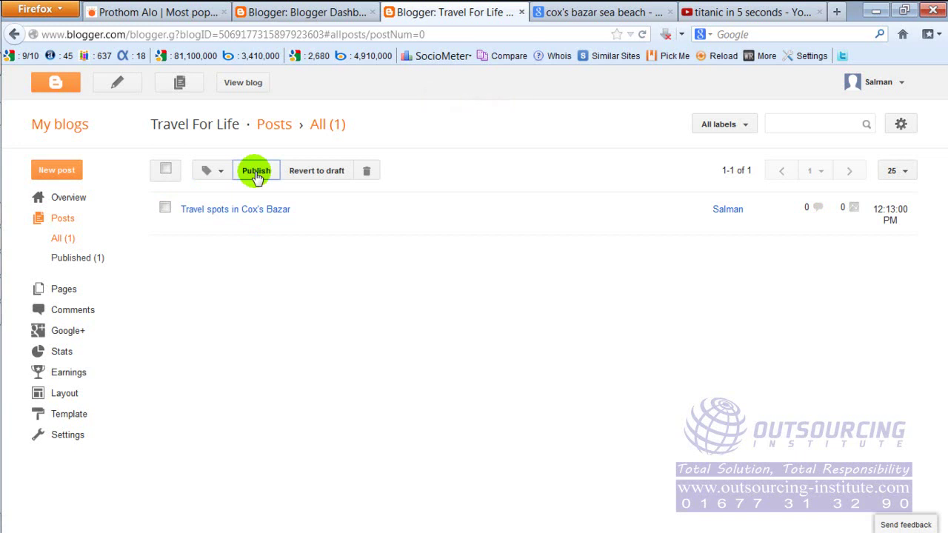
mouse_move(260, 203)
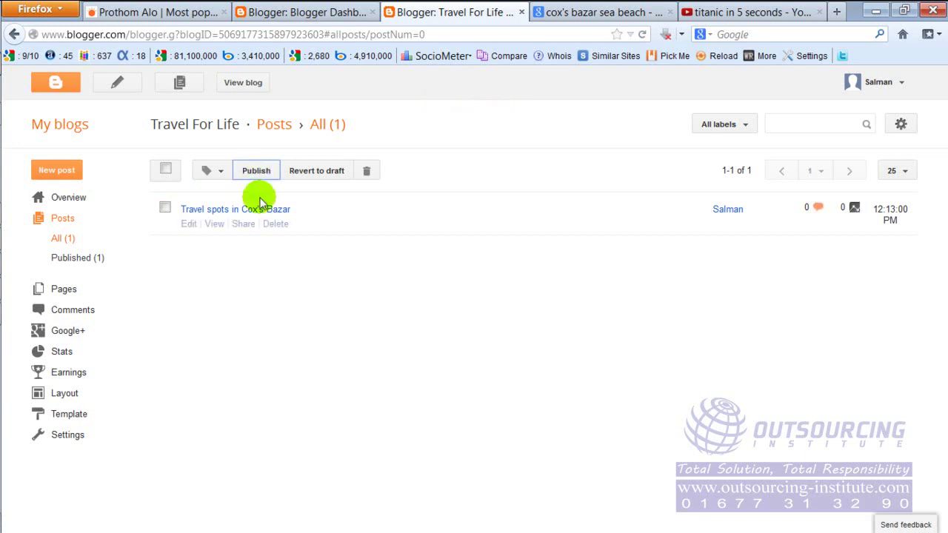
click(249, 84)
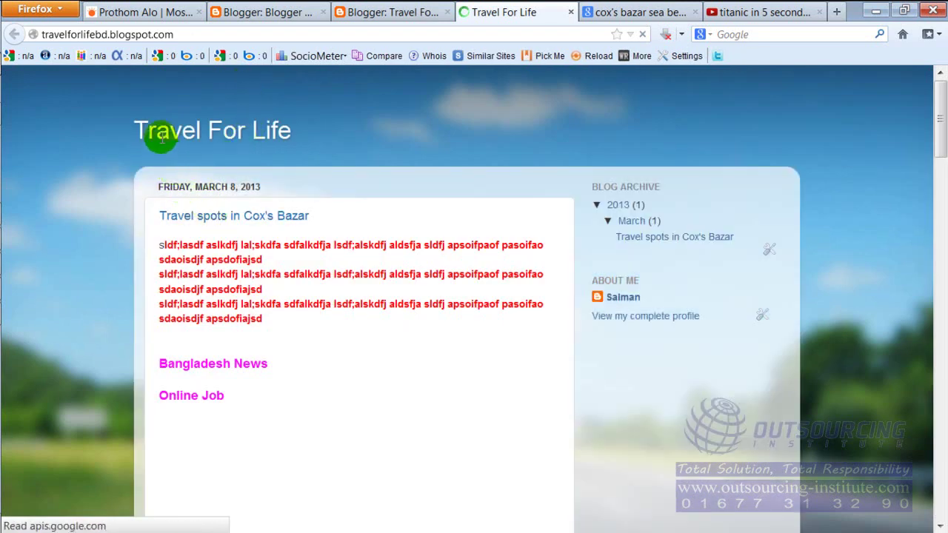
drag(150, 132, 305, 140)
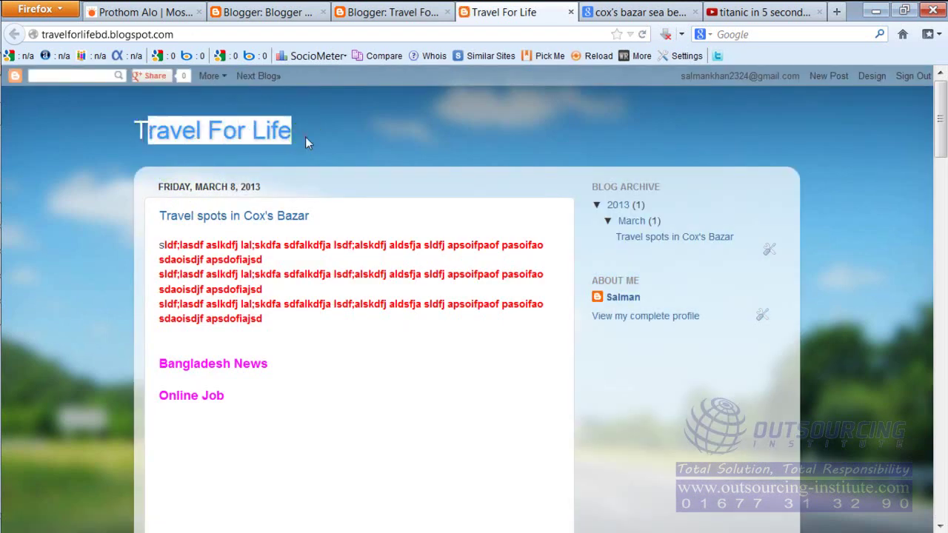
click(131, 137)
drag(139, 132, 320, 136)
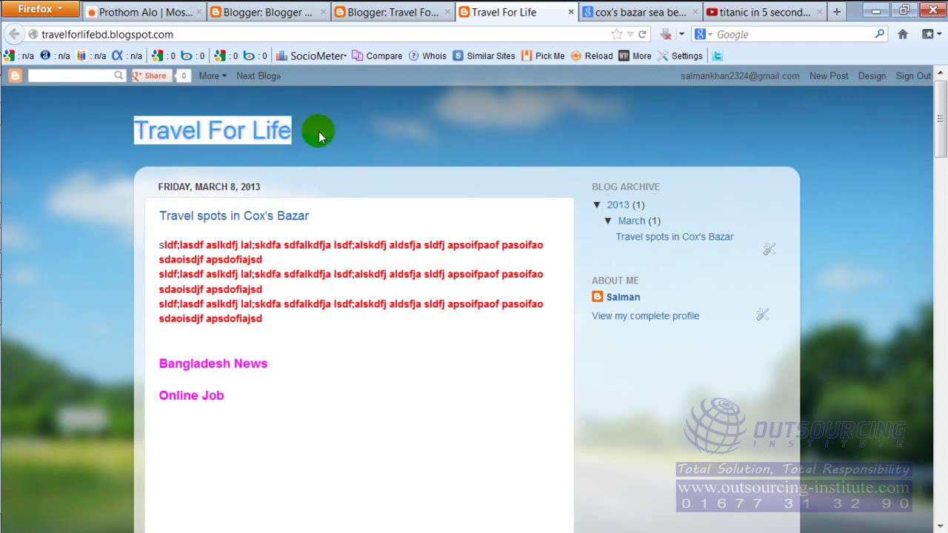
click(319, 136)
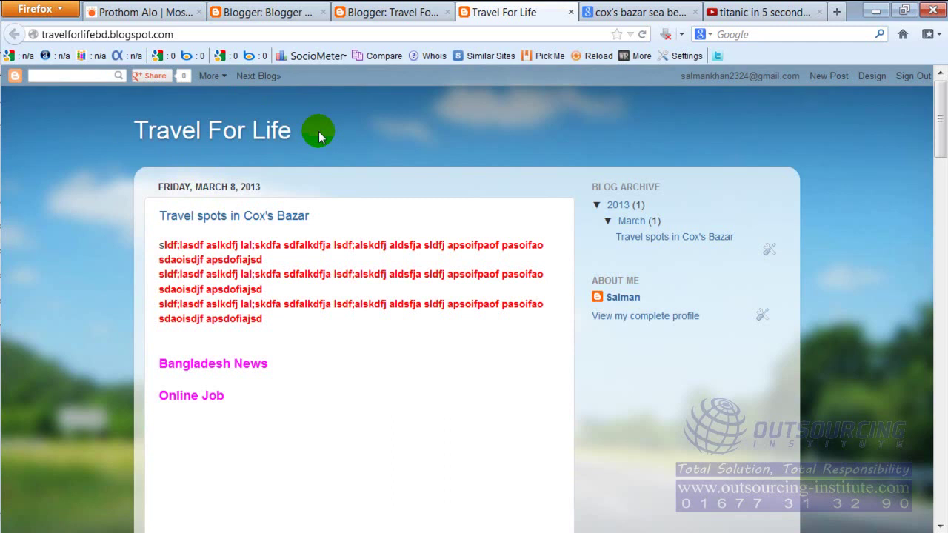
drag(320, 136, 136, 131)
click(309, 122)
Scroll through the 'Travel spots in Cox's Bazar' post, highlighting its title.
click(330, 198)
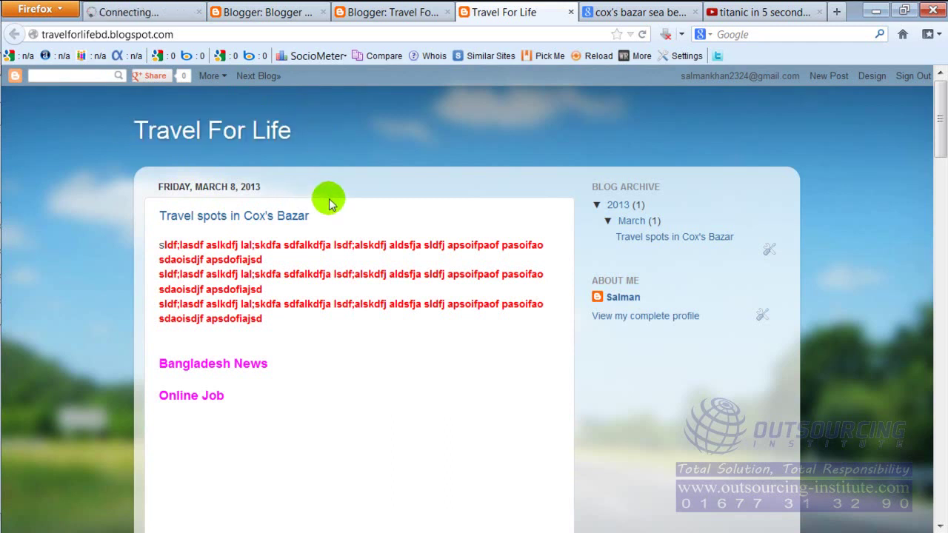
scroll(330, 198, down, 2)
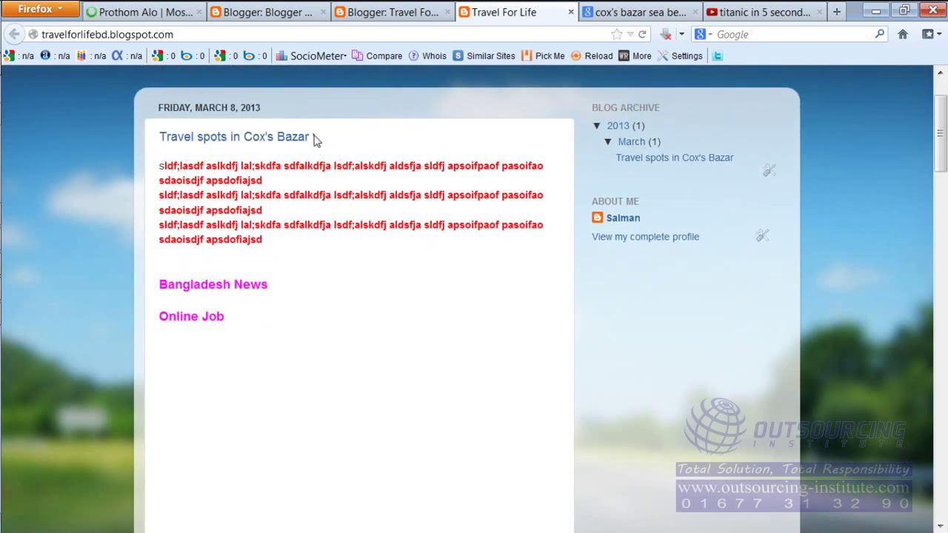
drag(314, 138, 158, 136)
click(398, 129)
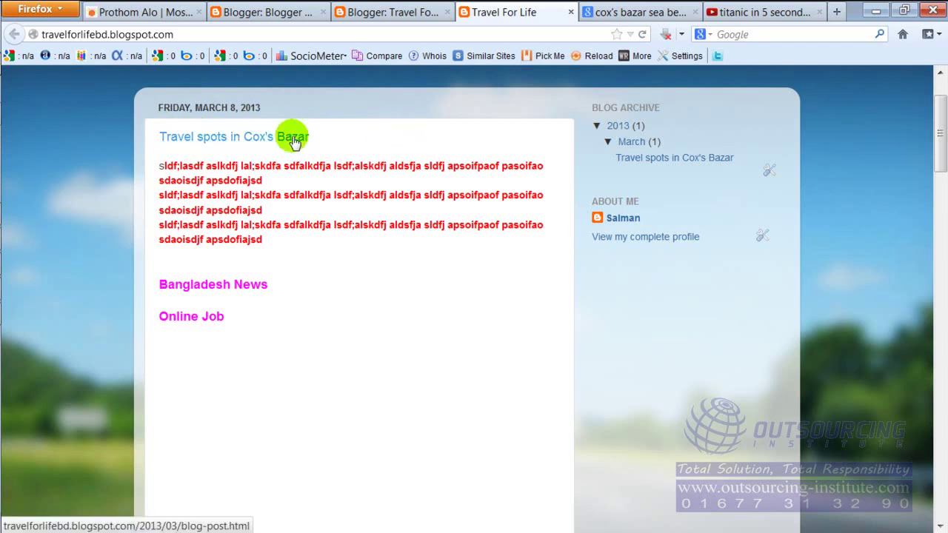
scroll(362, 212, down, 5)
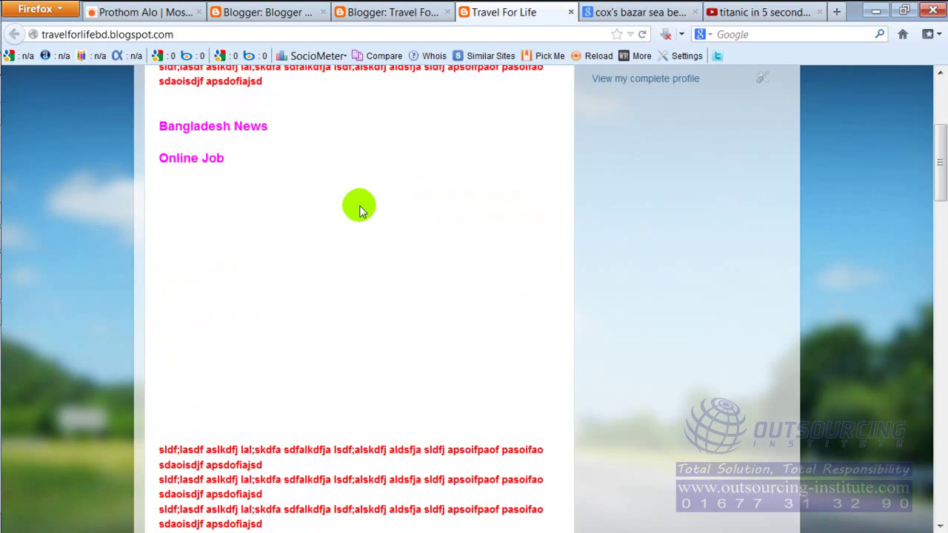
scroll(359, 207, down, 10)
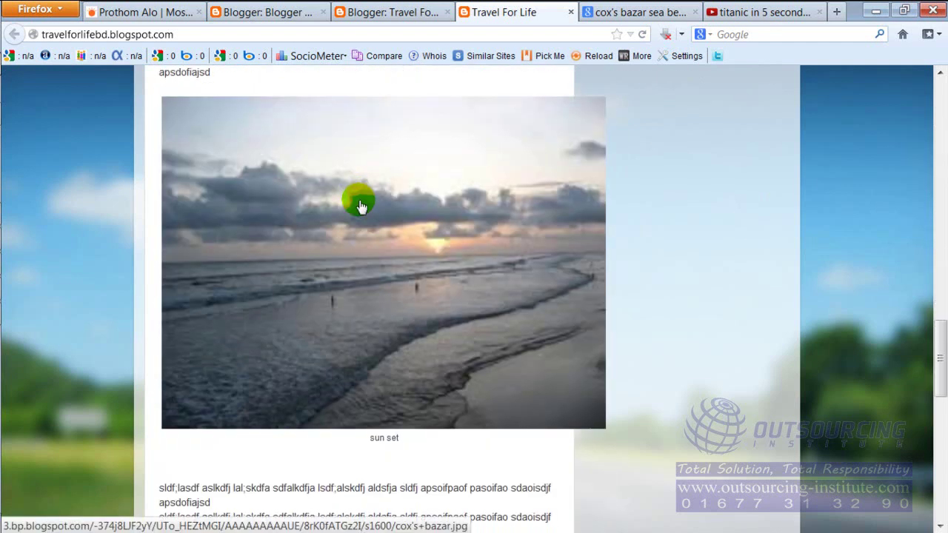
scroll(359, 203, down, 5)
scroll(355, 195, up, 5)
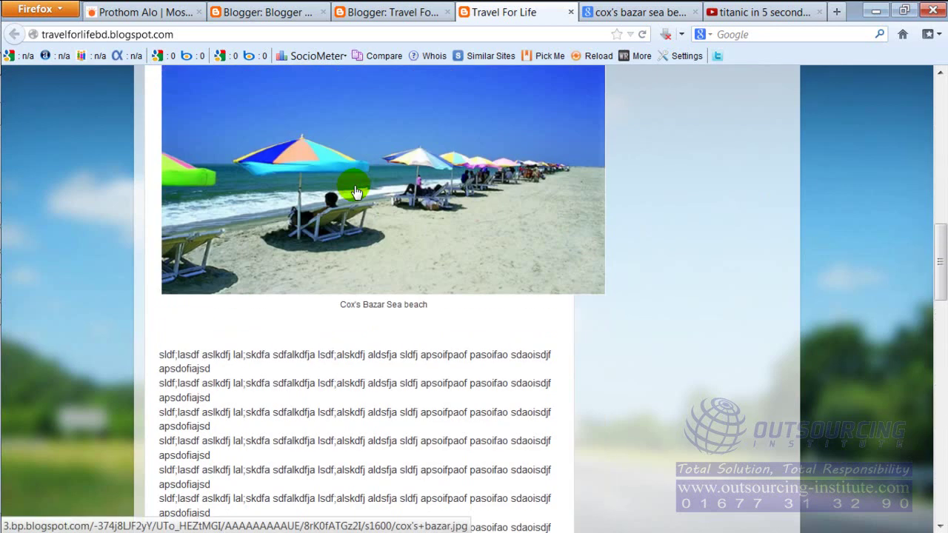
scroll(355, 189, up, 10)
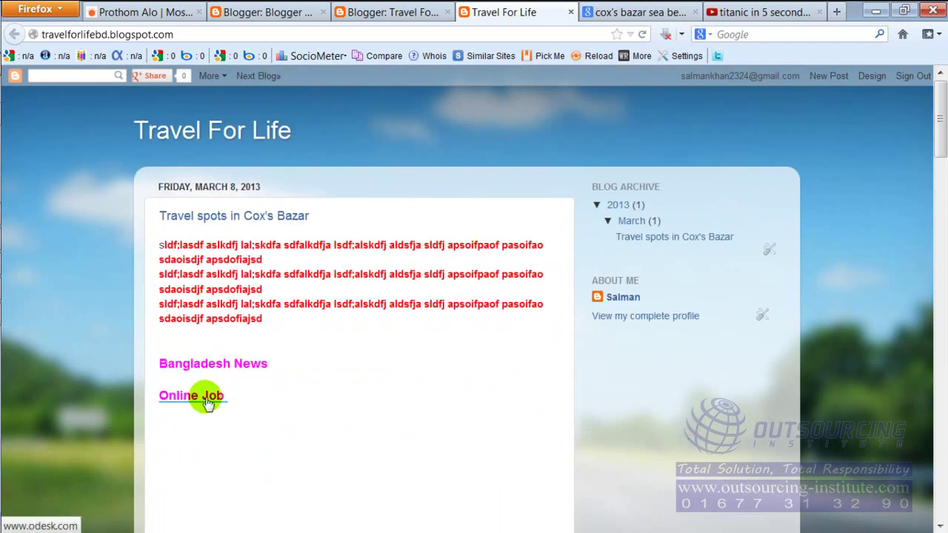
scroll(287, 453, down, 3)
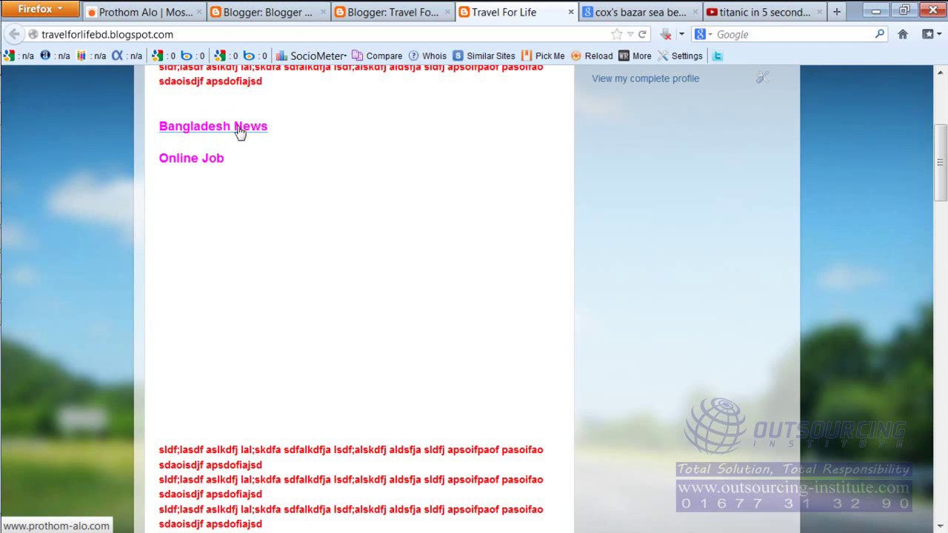
click(239, 130)
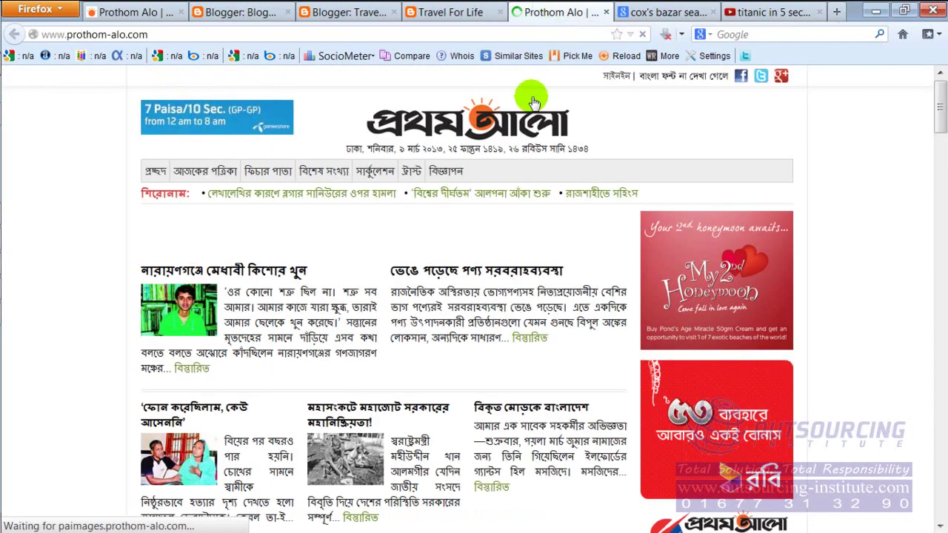
click(606, 12)
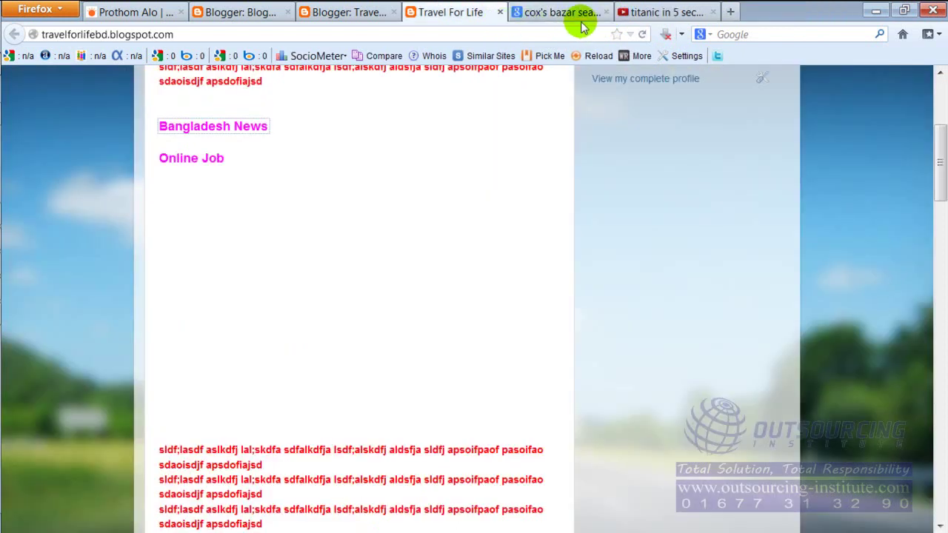
click(208, 164)
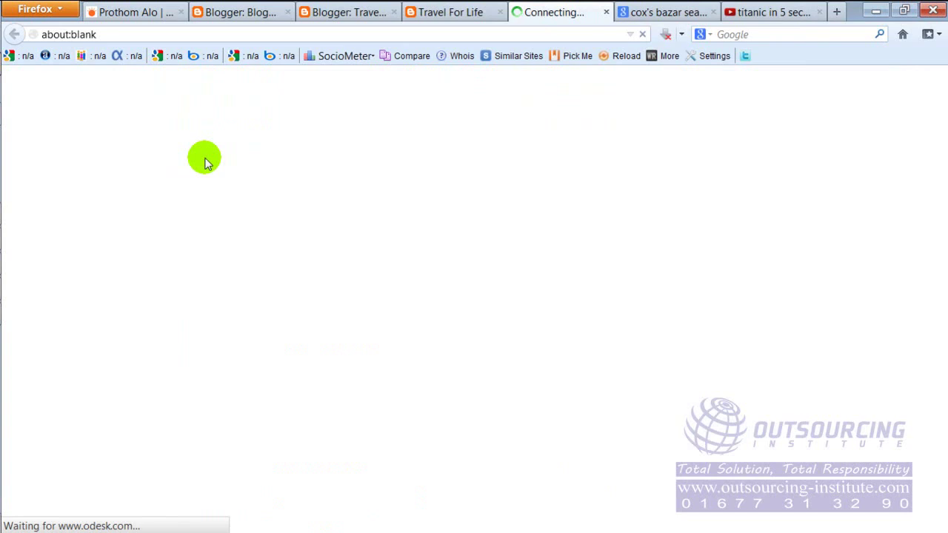
click(407, 37)
click(407, 37)
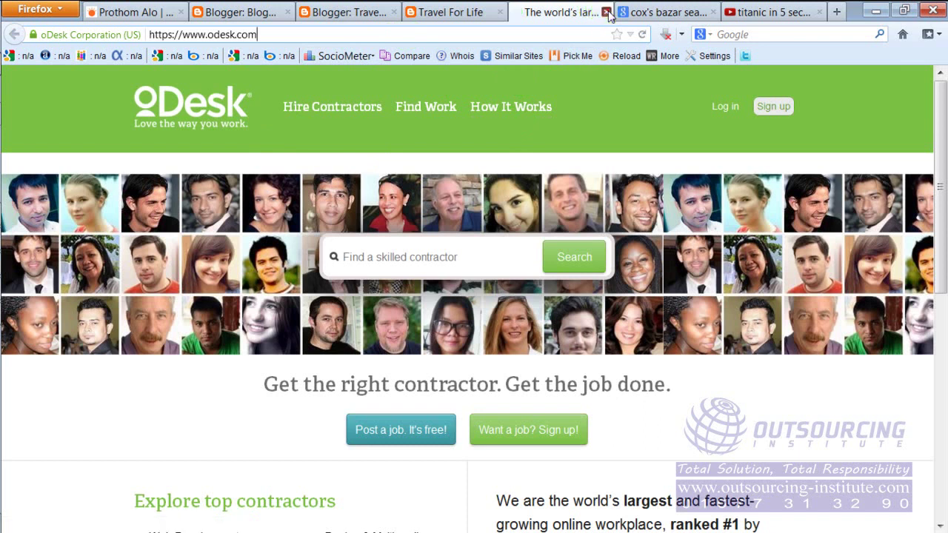
click(605, 11)
click(698, 197)
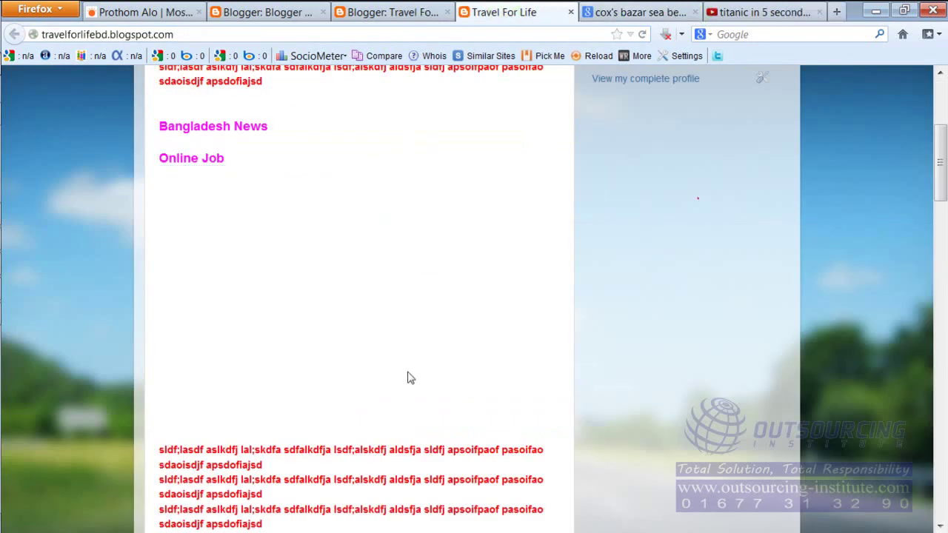
scroll(407, 378, down, 5)
drag(174, 158, 239, 207)
click(731, 266)
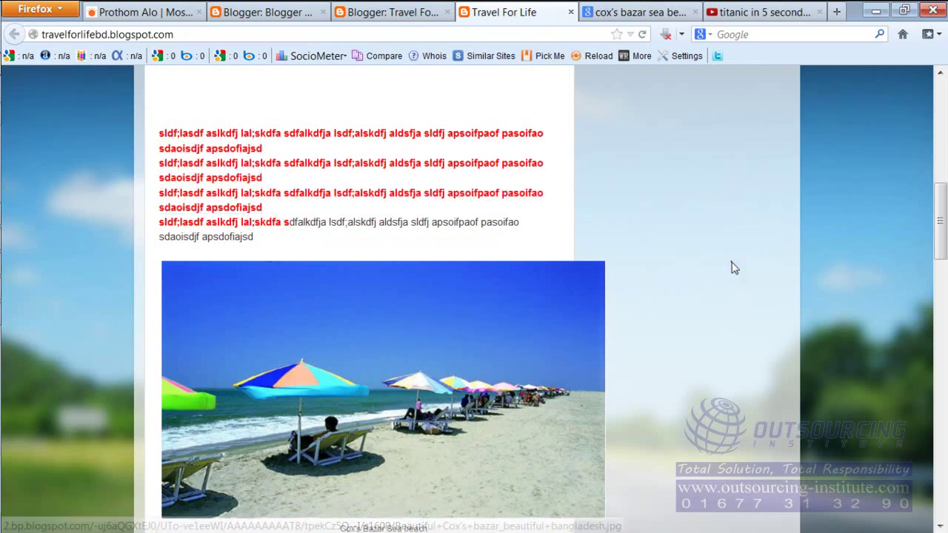
scroll(379, 202, down, 4)
click(379, 201)
scroll(376, 391, down, 15)
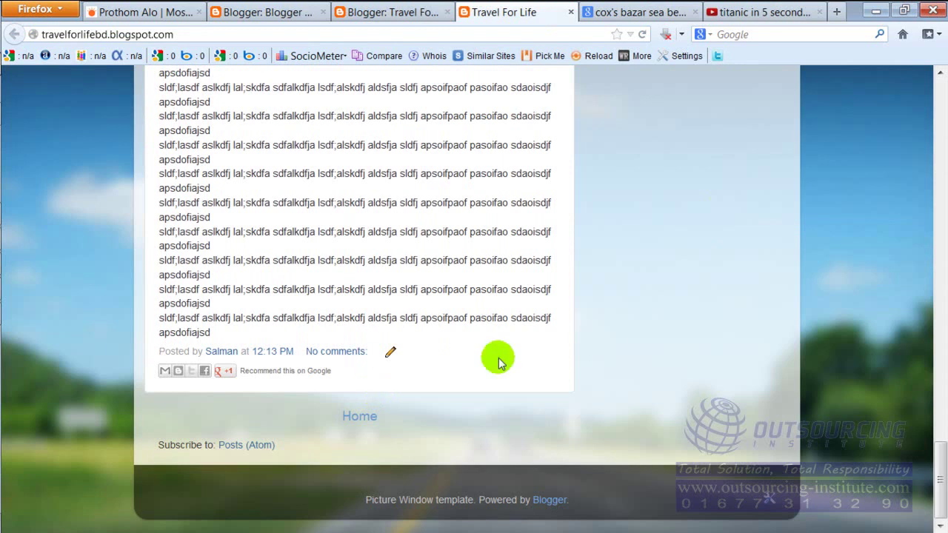
scroll(599, 339, up, 20)
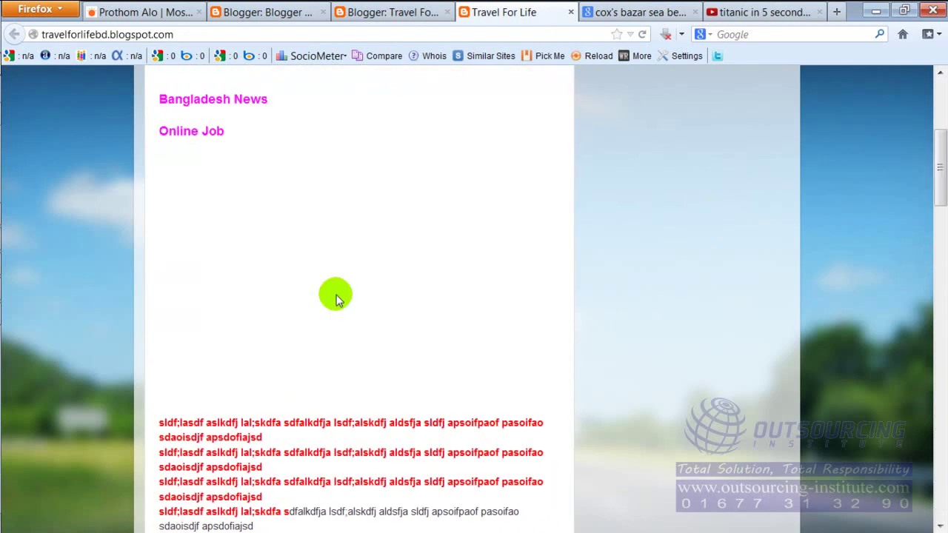
scroll(335, 299, up, 5)
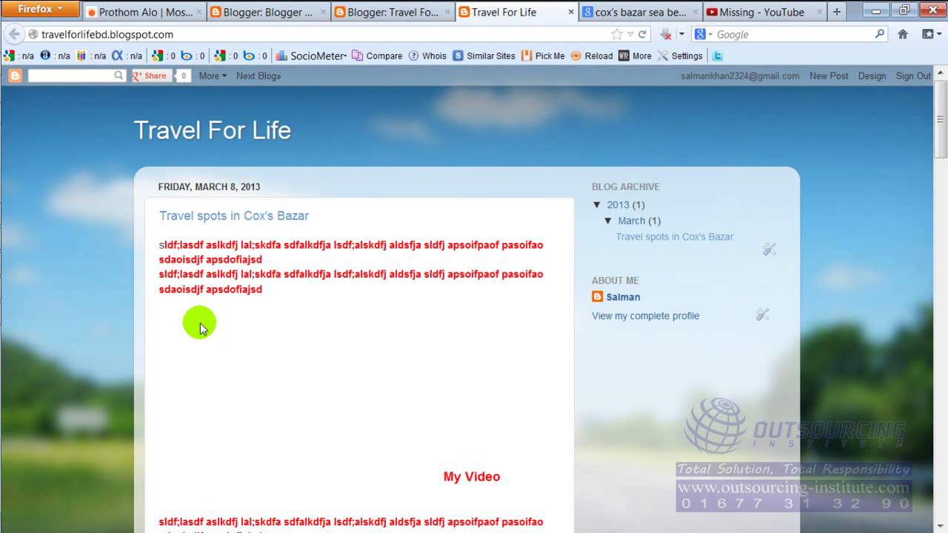
scroll(211, 289, down, 2)
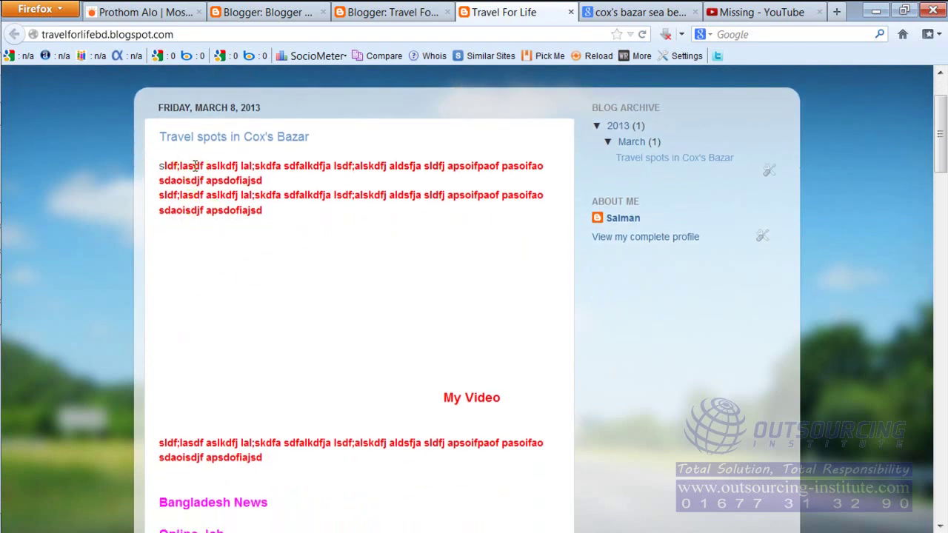
drag(192, 165, 250, 193)
click(325, 146)
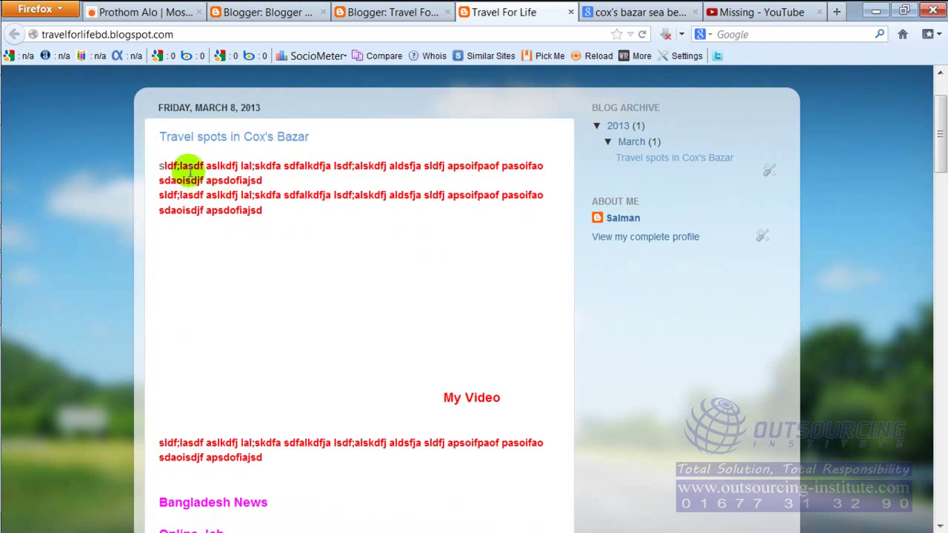
drag(188, 166, 241, 195)
scroll(361, 300, down, 5)
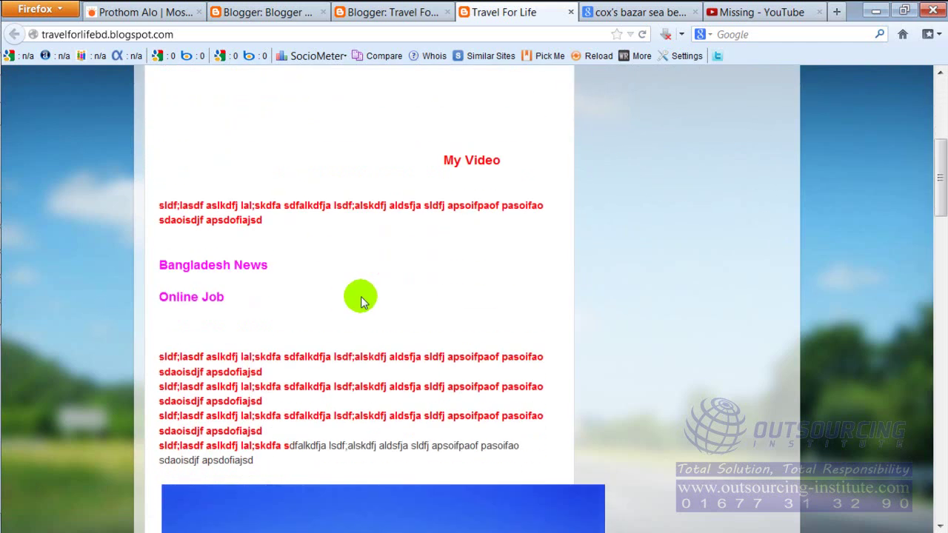
scroll(360, 300, down, 5)
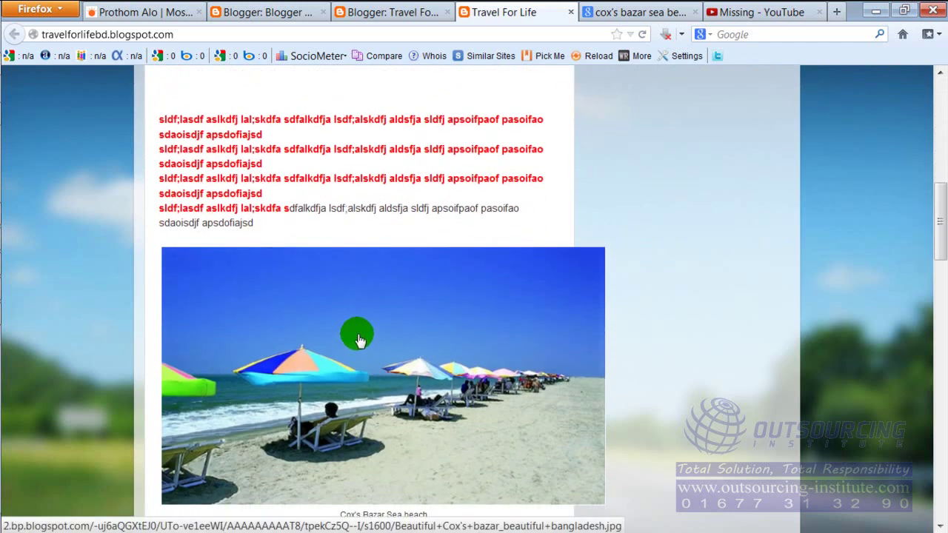
scroll(349, 323, down, 8)
scroll(314, 286, up, 12)
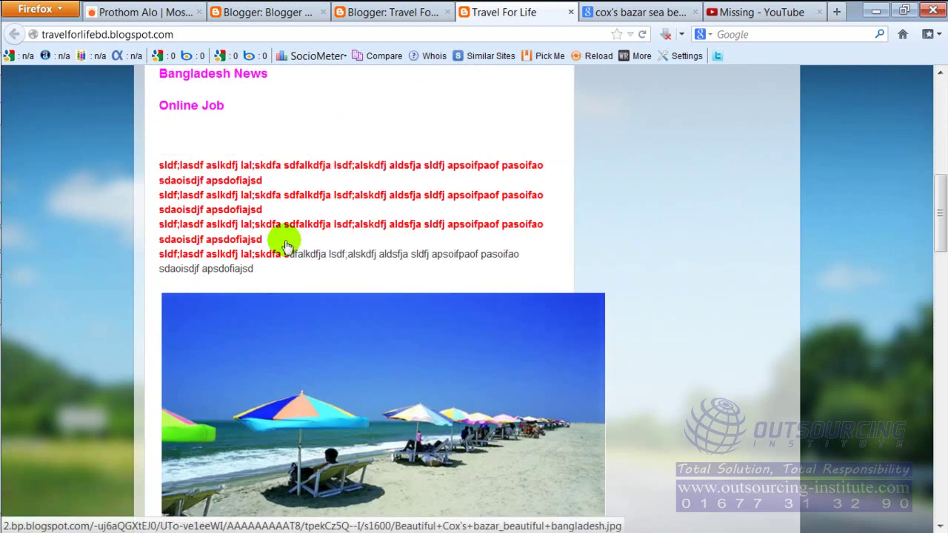
scroll(195, 338, up, 5)
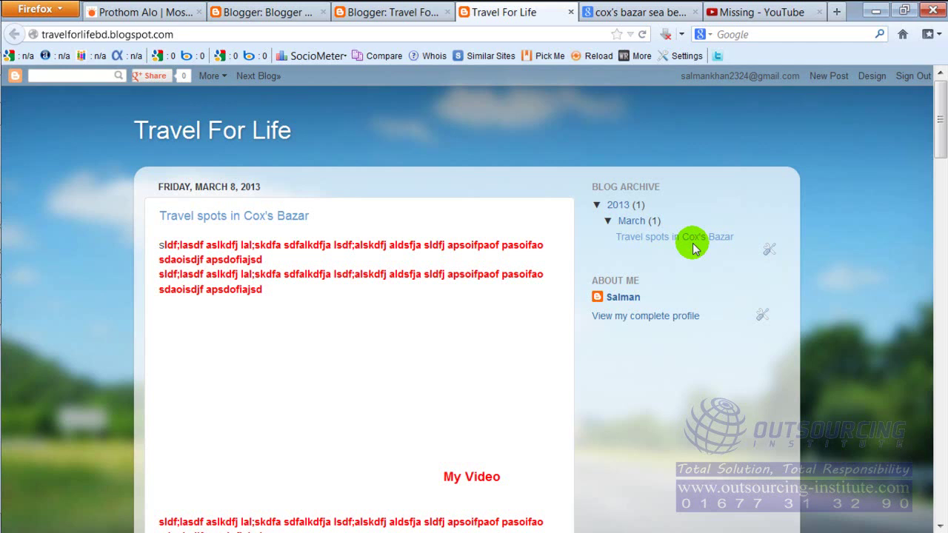
Start a new post titled Rangamati with one line of filler body text.
click(828, 78)
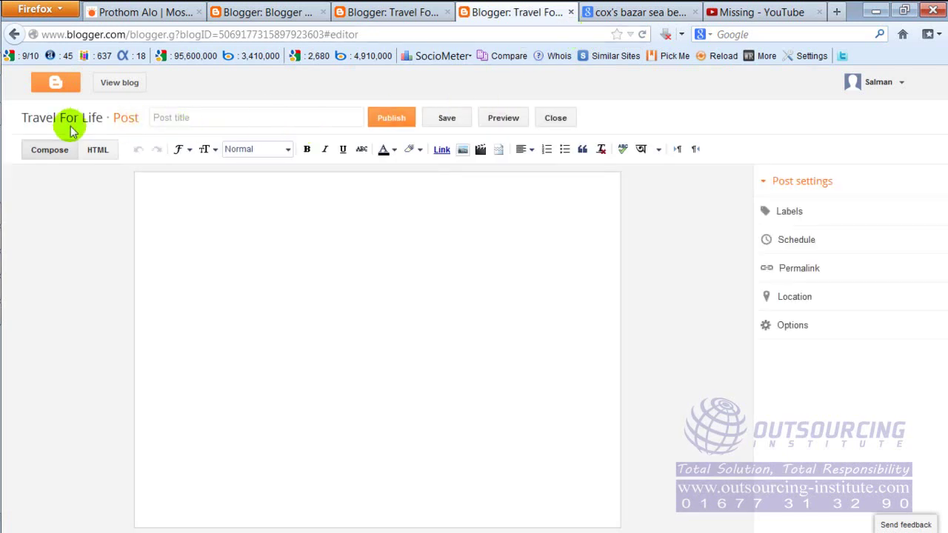
click(221, 118)
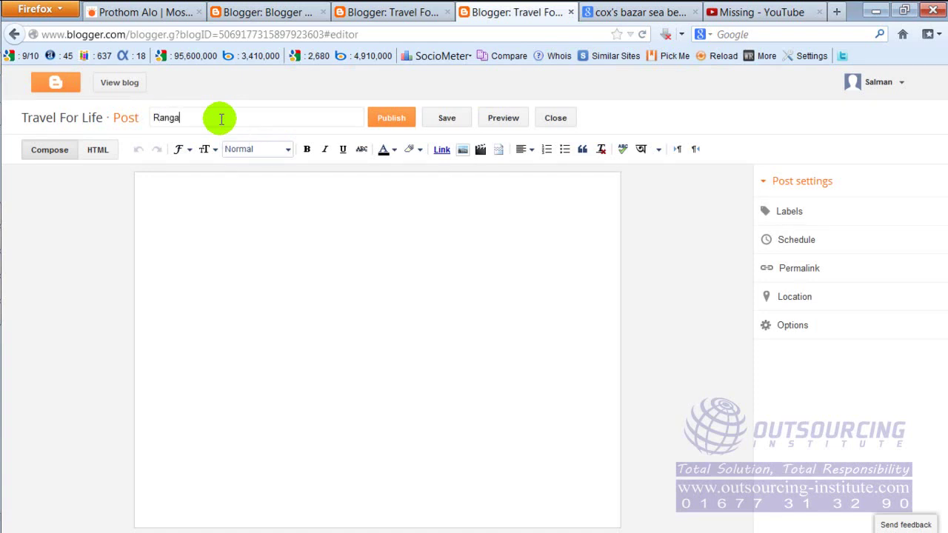
click(227, 221)
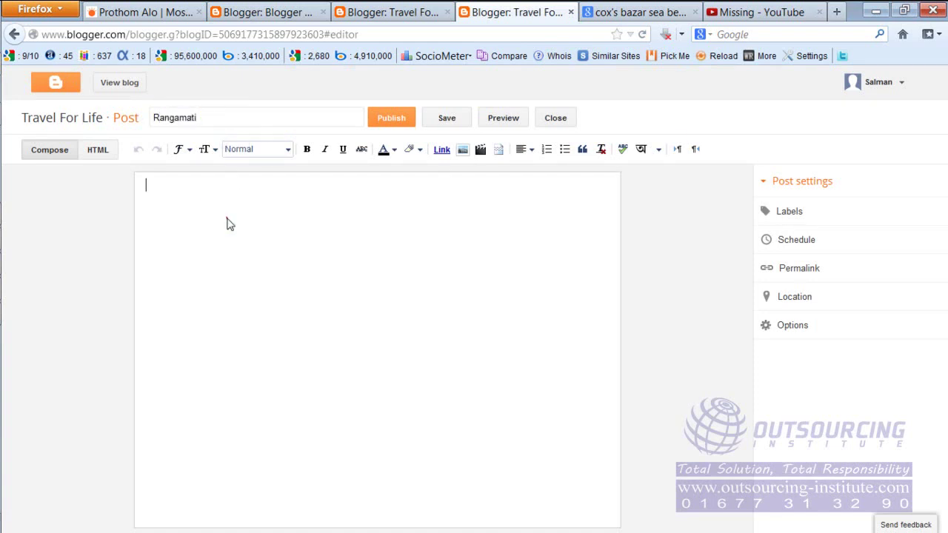
text(oasjoaif aosidf as;foiajs aosjdfoais dpoaisjp fa)
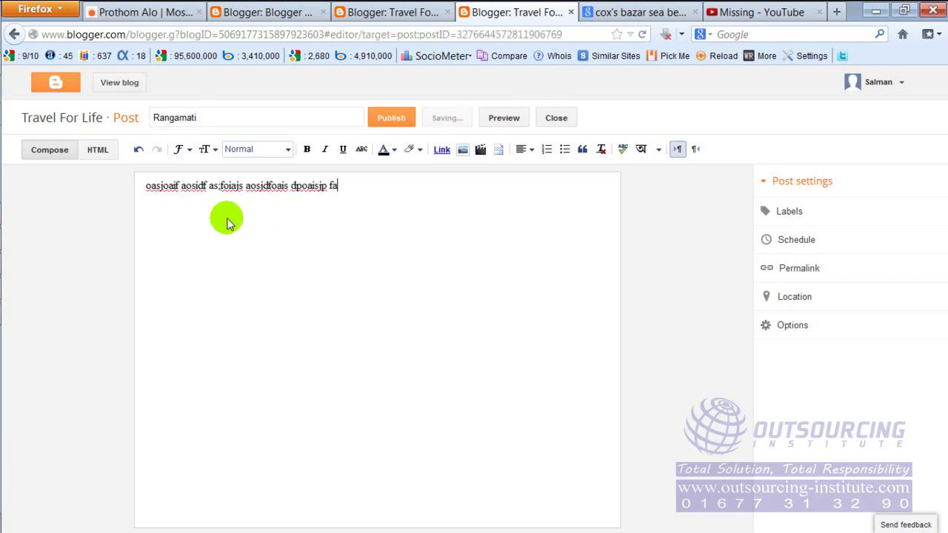
text(psdofia posifjpaoisf aosifj paoifj aosdifs)
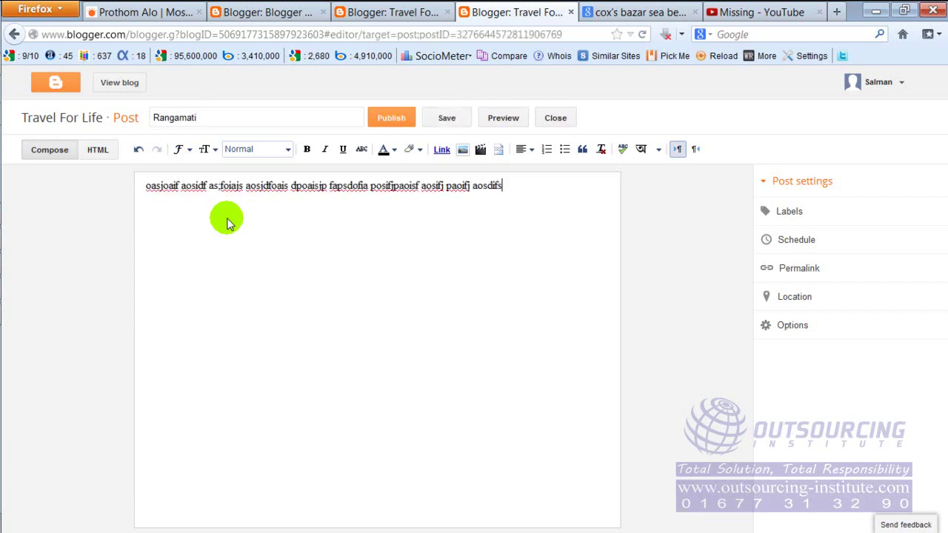
Copy and paste the filler line repeatedly to fill the body, then publish Rangamati.
key(ctrl+a)
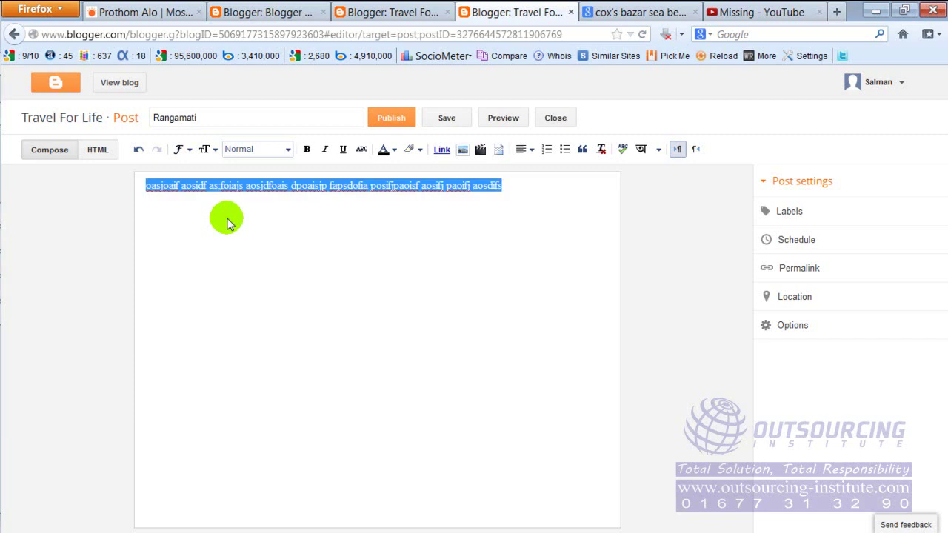
key(ctrl+c)
key(End)
key(ctrl+v)
key(ctrl+v)
key(ctrl+v)
key(ctrl+v)
key(ctrl+v)
key(ctrl+v)
key(ctrl+v)
key(ctrl+v)
key(ctrl+v)
key(ctrl+v)
key(ctrl+v)
key(ctrl+v)
key(ctrl+v)
key(ctrl+v)
key(ctrl+v)
key(ctrl+v)
key(ctrl+v)
key(ctrl+v)
key(ctrl+v)
key(ctrl+v)
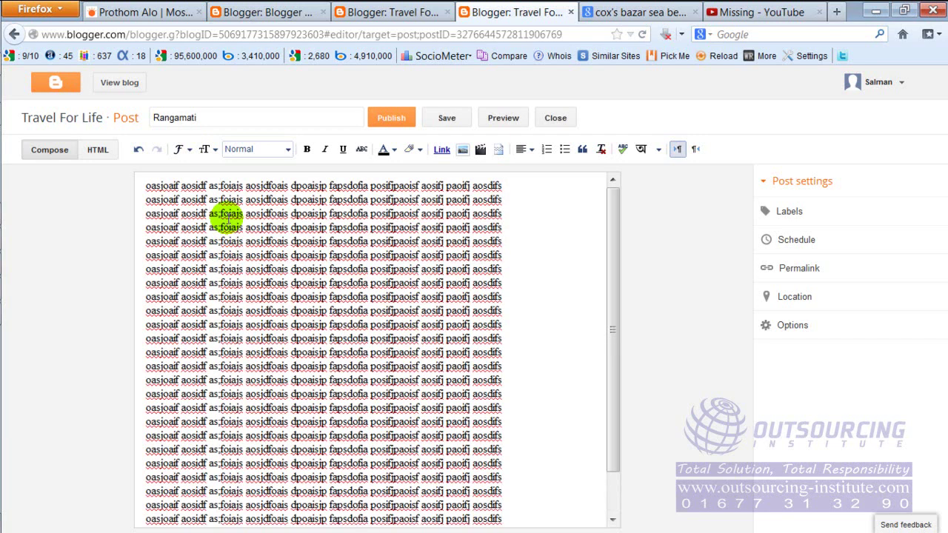
scroll(229, 214, down, 1)
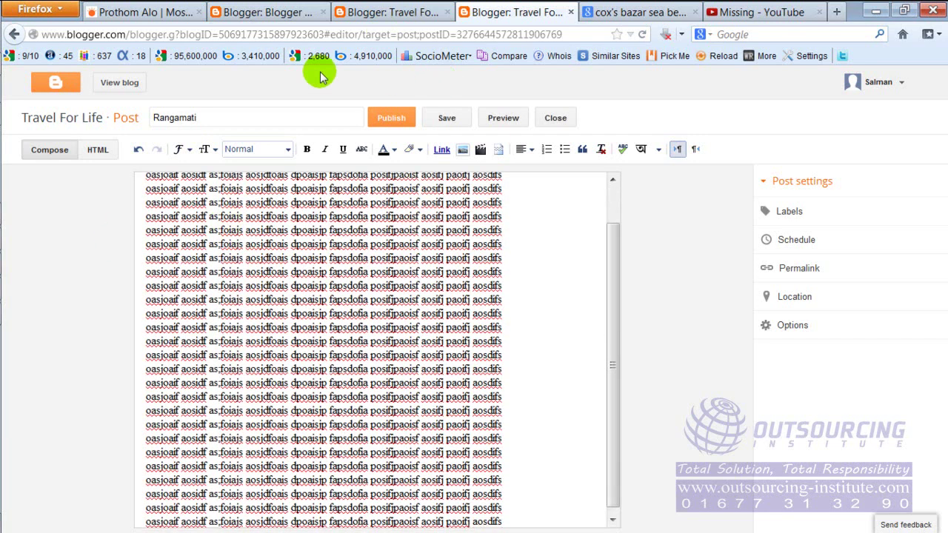
click(388, 120)
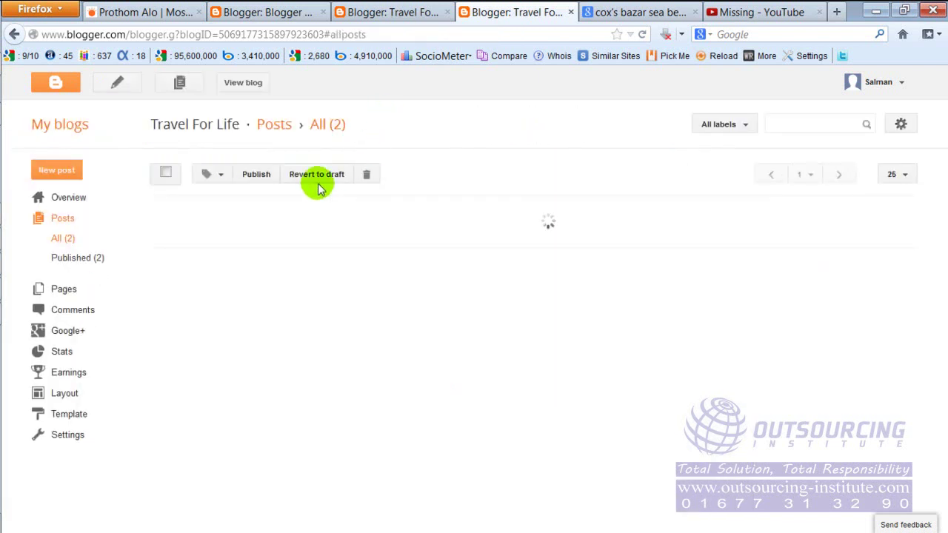
Open the live blog and scroll to find the Rangamati post.
mouse_move(233, 261)
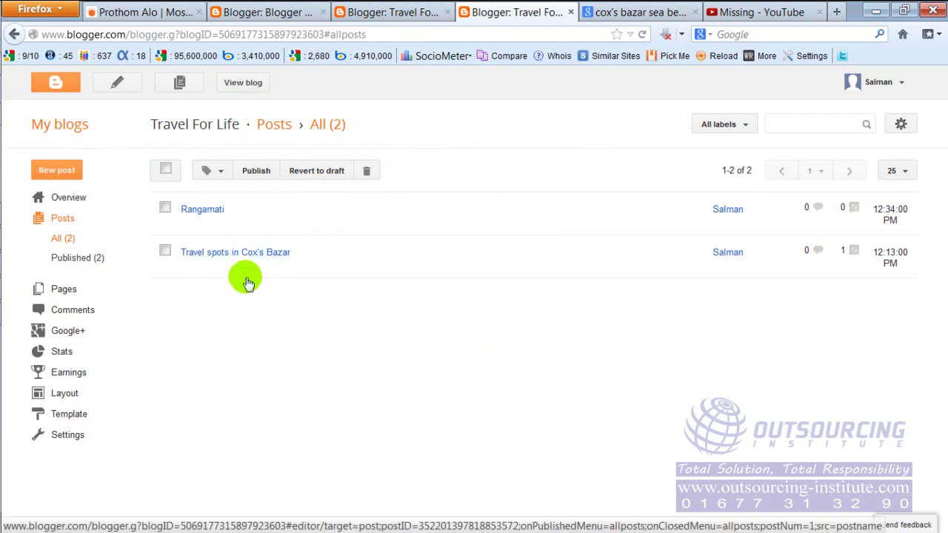
mouse_move(221, 220)
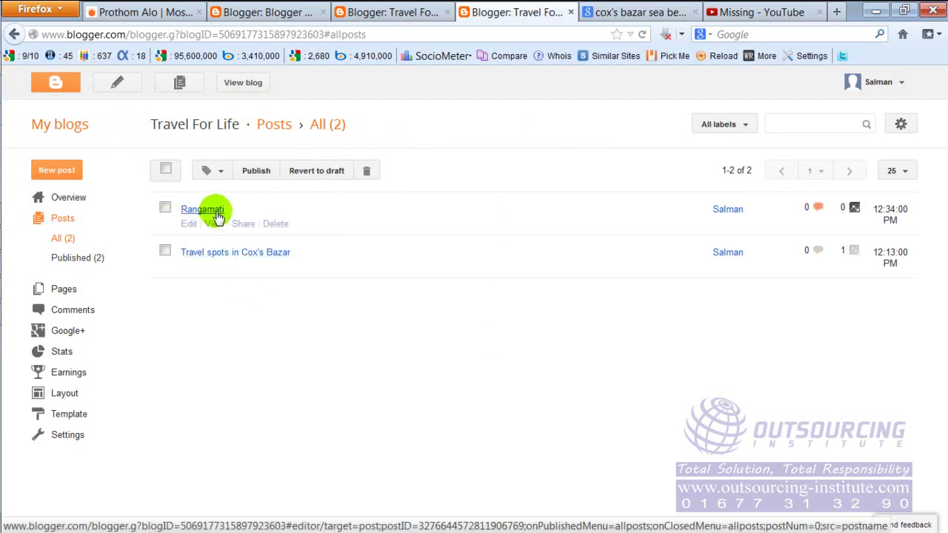
click(243, 83)
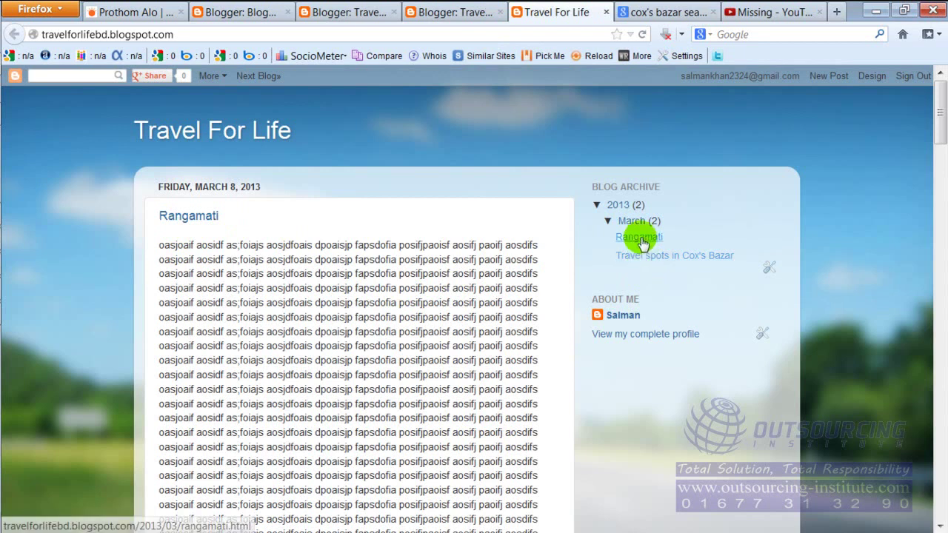
scroll(345, 314, down, 10)
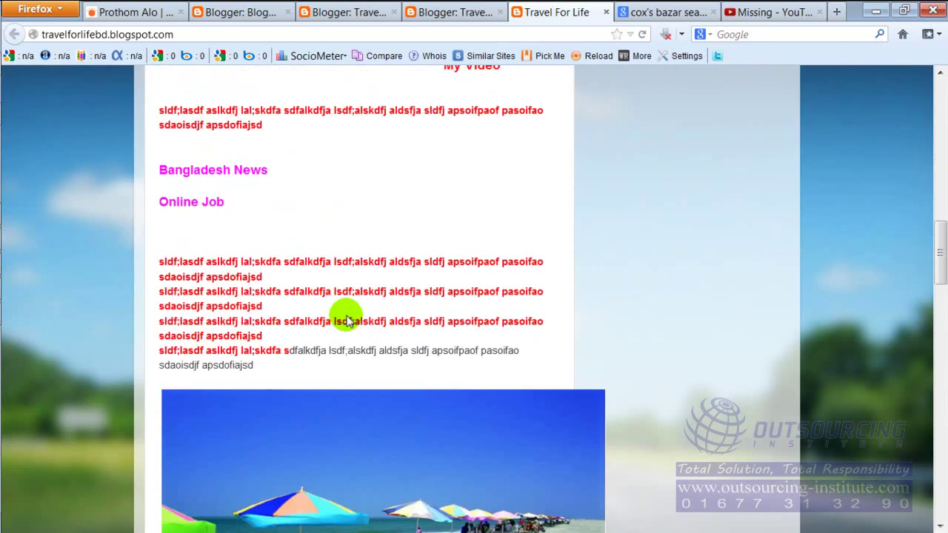
scroll(345, 313, up, 10)
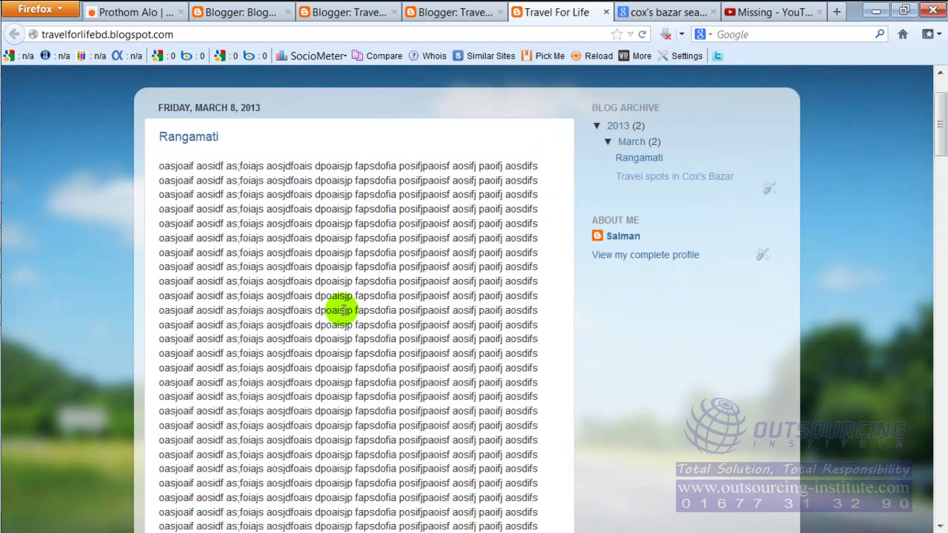
scroll(342, 313, down, 12)
Open the Cox's Bazar post from the archive, then start a blank new post.
scroll(343, 313, down, 8)
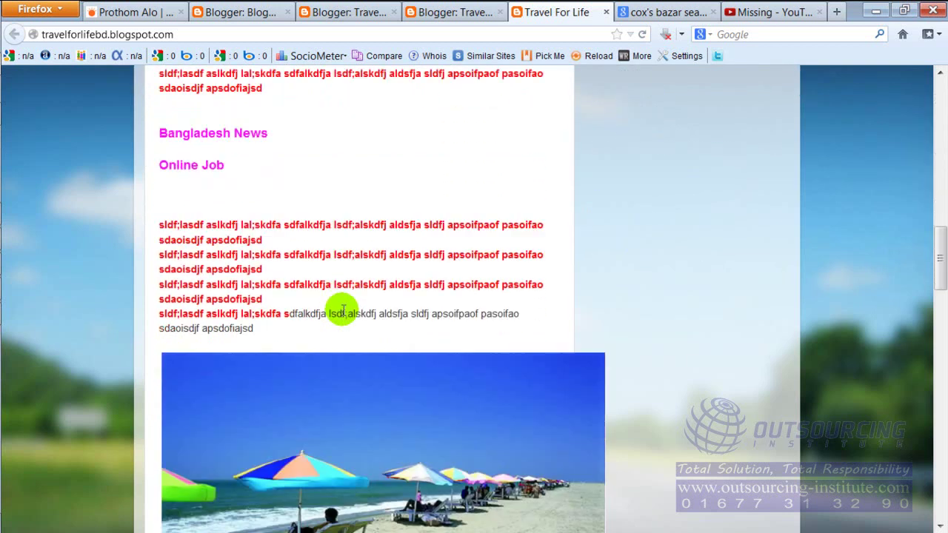
scroll(344, 309, up, 5)
scroll(344, 309, up, 10)
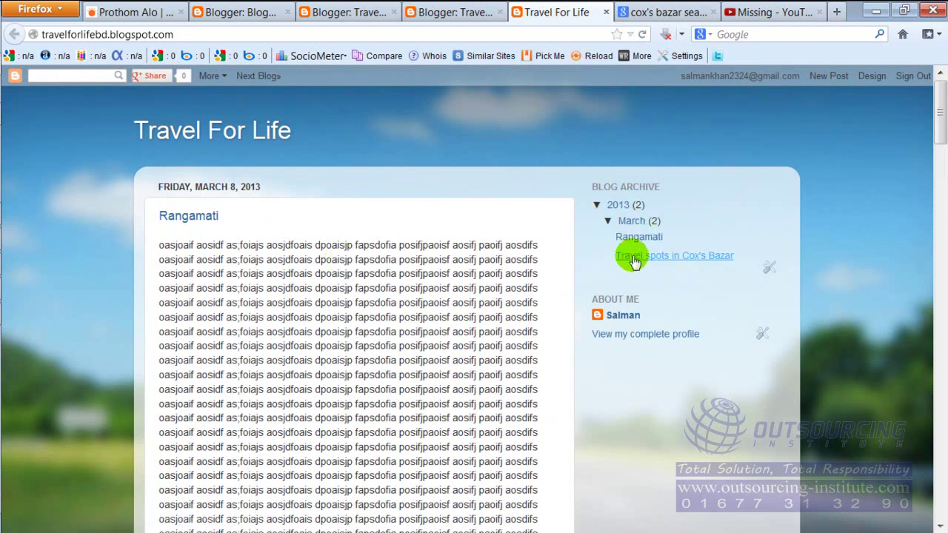
click(634, 259)
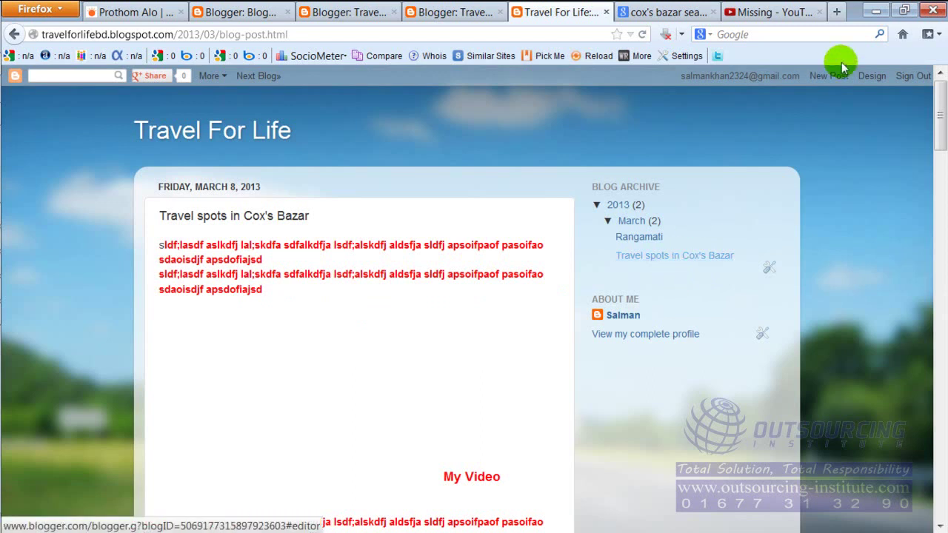
click(825, 77)
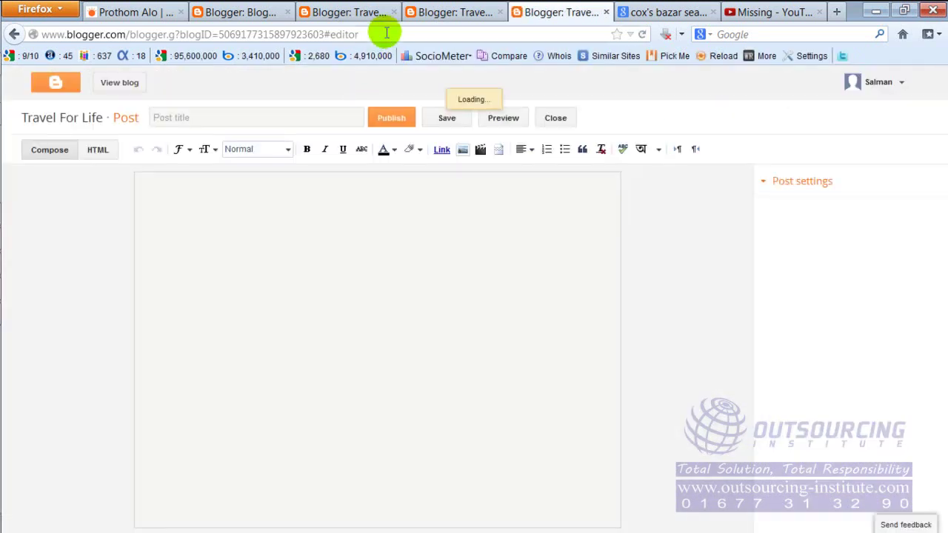
Publish a post titled chittagong whose body repeats one filler line several times.
click(302, 118)
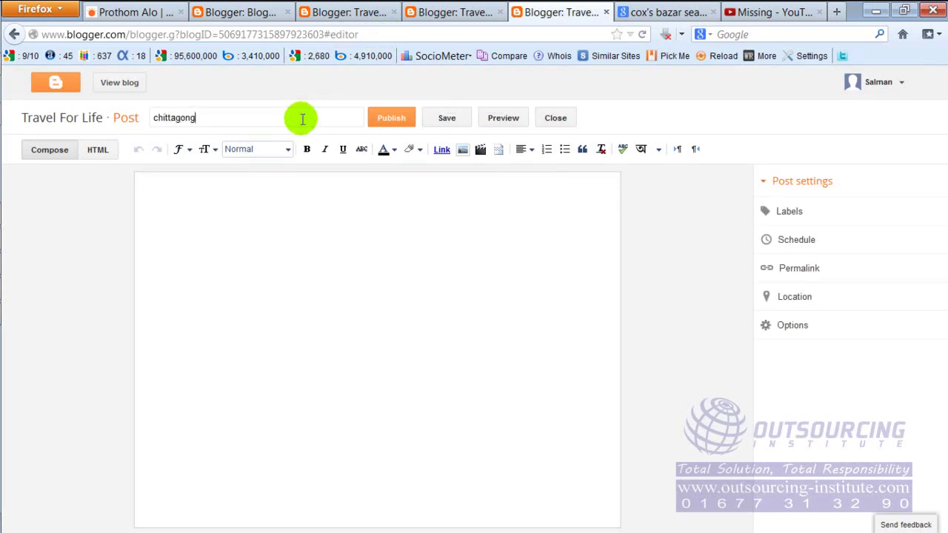
click(373, 222)
text(asofja;lksdf alksdf;alksdfj;al)
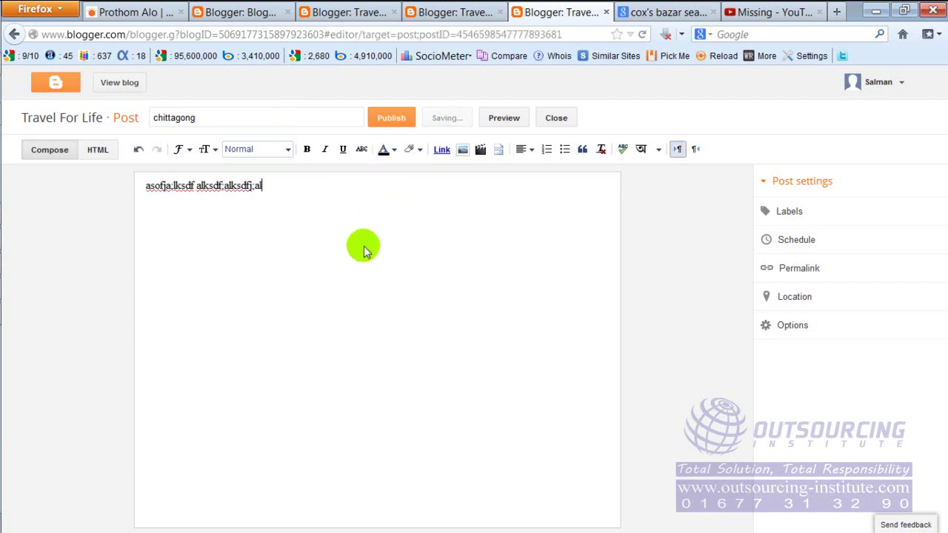
text(kdfs a;lskdjf;al dfalfdja; ;alksdjf ;lakdf)
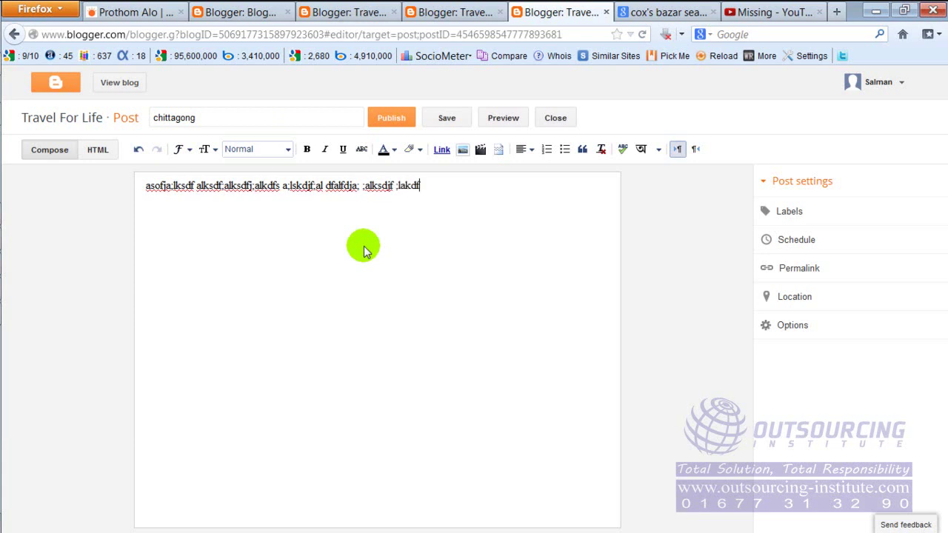
key(ctrl+a)
key(ctrl+c)
key(ctrl+v)
key(ctrl+v)
key(ctrl+v)
key(ctrl+v)
key(ctrl+v)
key(ctrl+v)
key(ctrl+v)
key(ctrl+v)
key(ctrl+v)
key(ctrl+v)
key(ctrl+v)
key(ctrl+v)
key(ctrl+v)
key(ctrl+v)
key(ctrl+v)
key(ctrl+v)
key(ctrl+v)
key(ctrl+v)
key(ctrl+v)
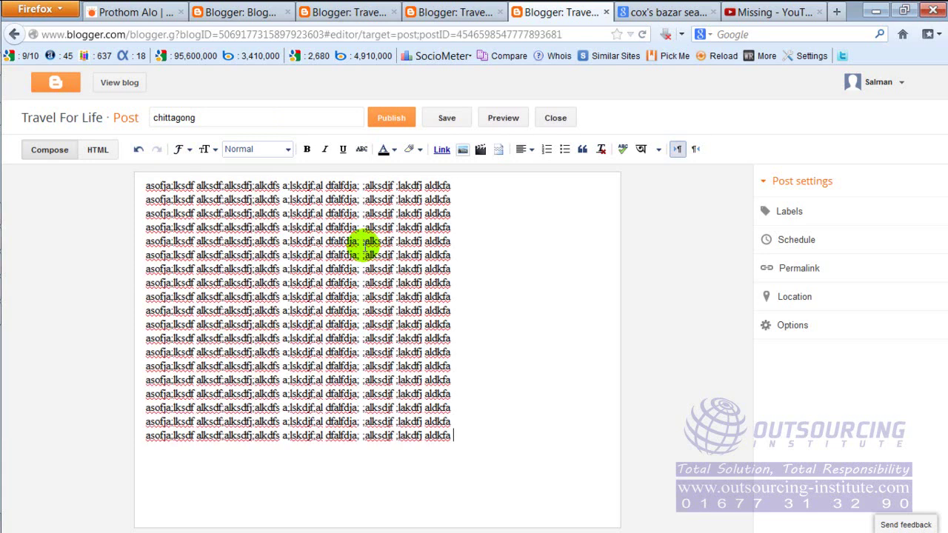
click(394, 118)
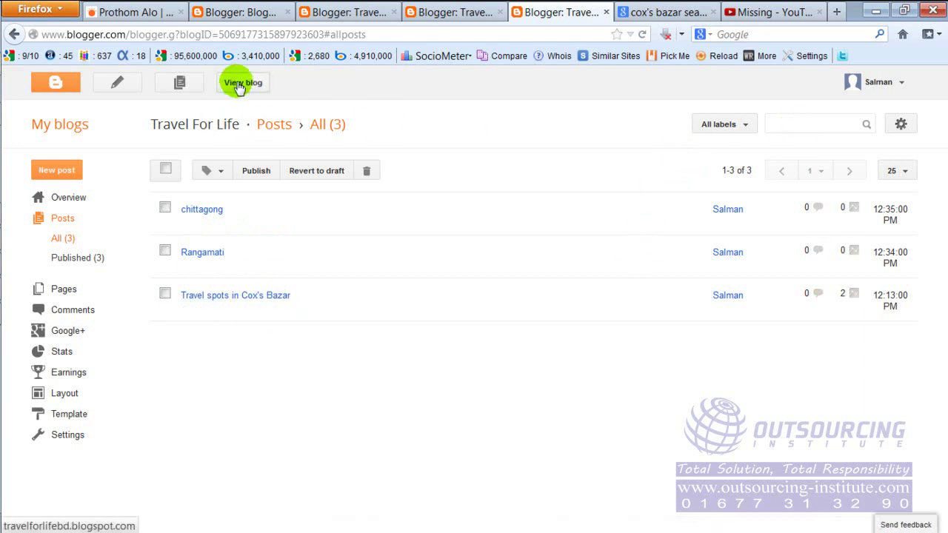
Scroll the live blog past chittagong, Rangamati and Cox's Bazar posts, then back to top.
click(238, 84)
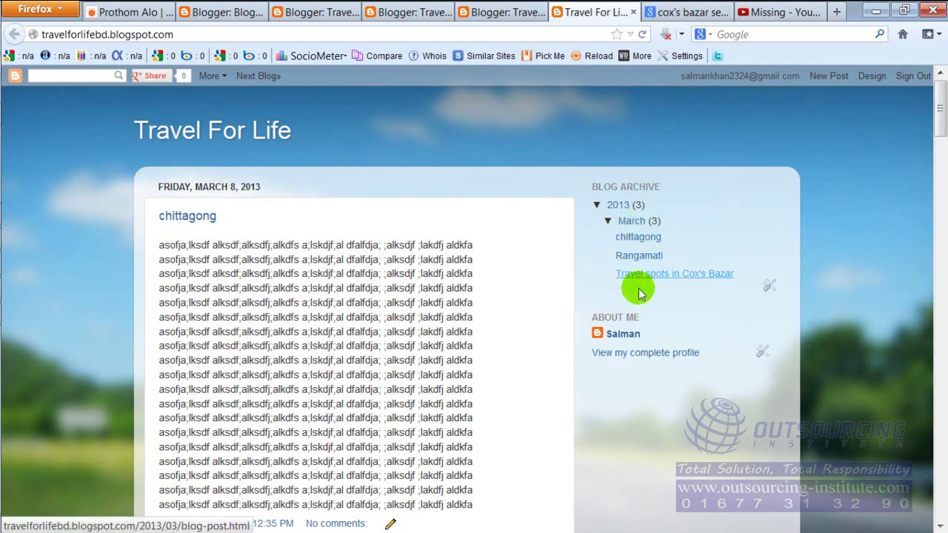
scroll(649, 428, down, 15)
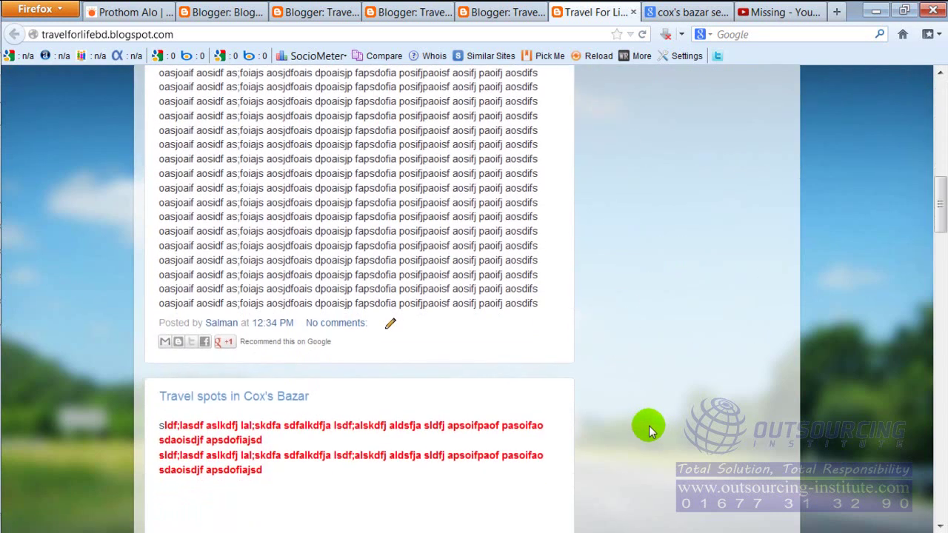
scroll(648, 424, down, 12)
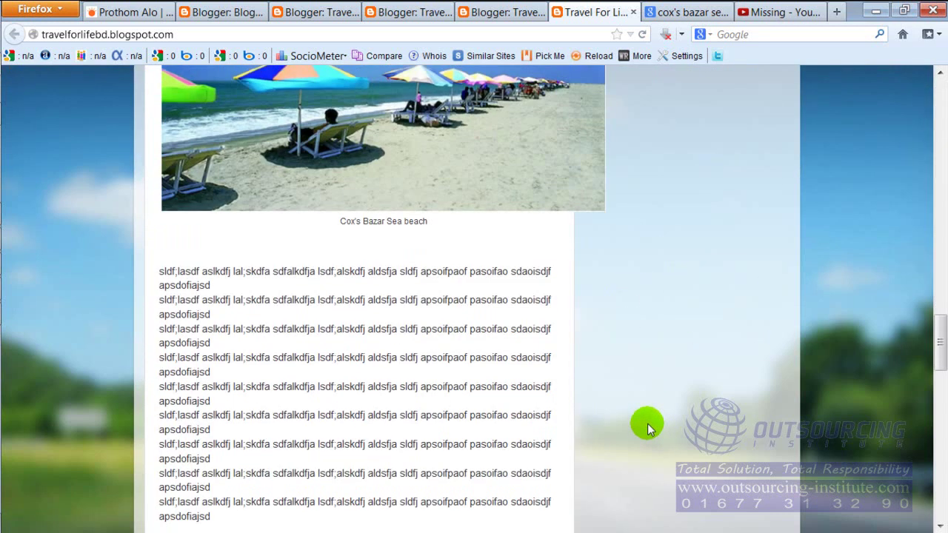
scroll(647, 424, down, 5)
scroll(647, 423, up, 5)
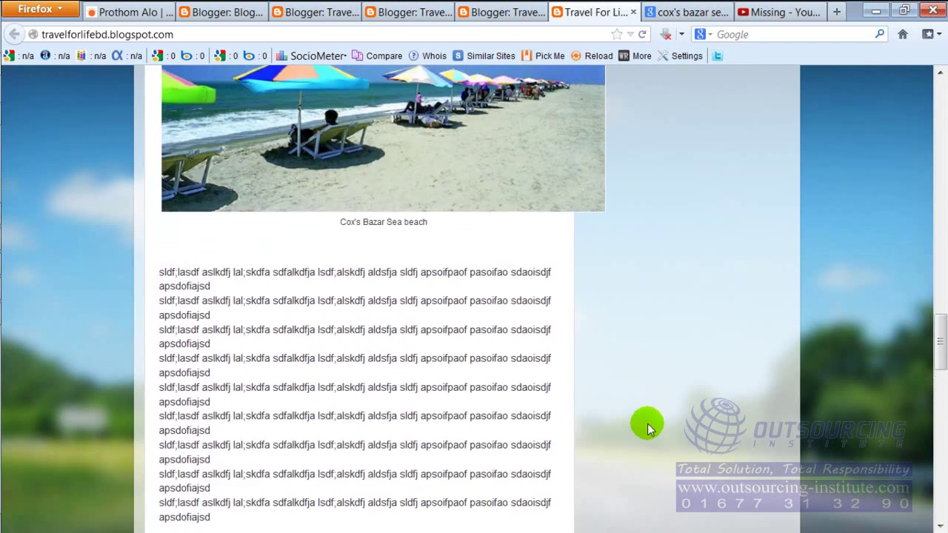
scroll(647, 424, up, 15)
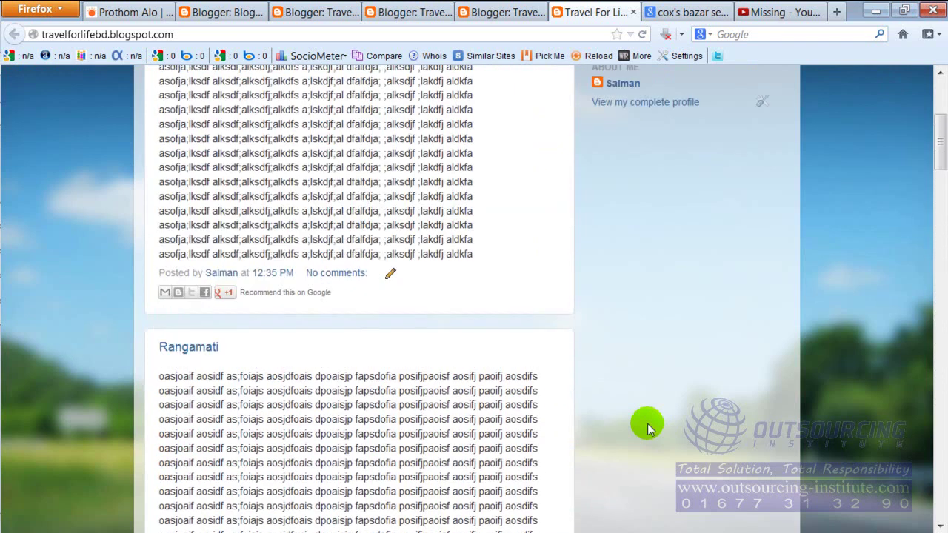
scroll(647, 424, up, 5)
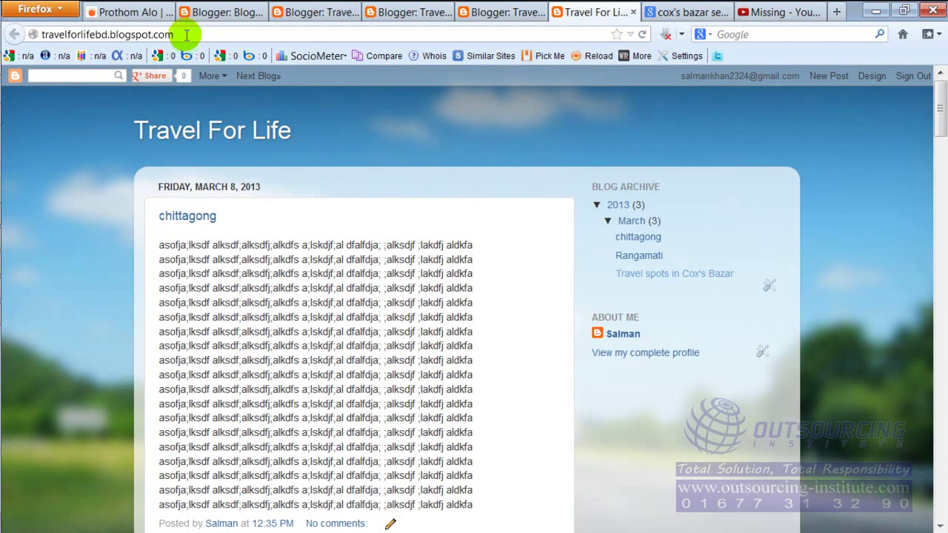
Reload the live blog and look over the chittagong post's text.
click(187, 34)
click(187, 34)
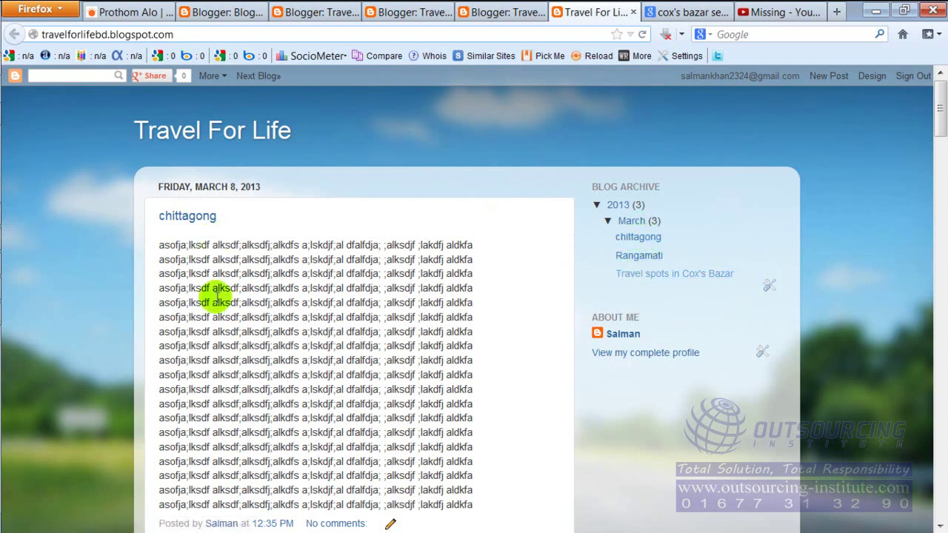
drag(158, 239, 371, 417)
click(448, 426)
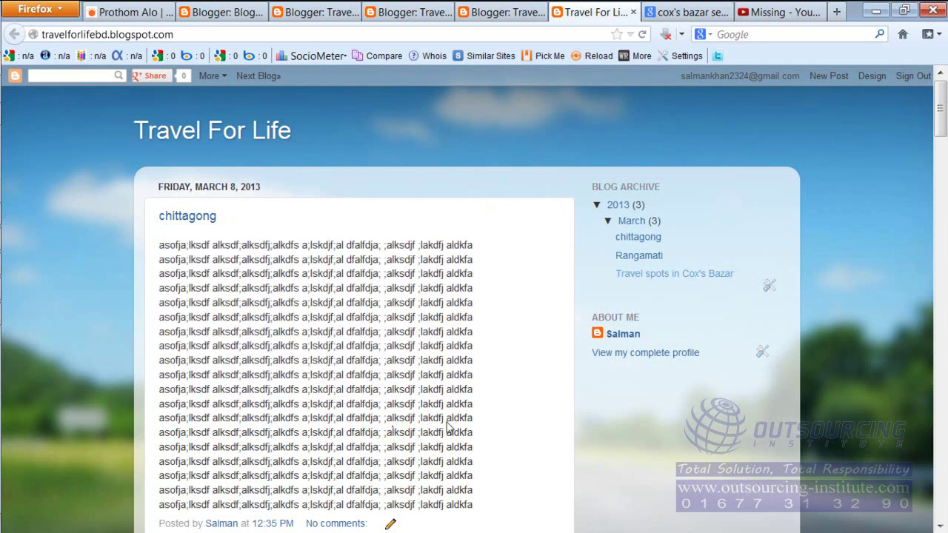
Read through the Rangamati post, then open the 'Travel spots in Cox's Bazar' post.
click(637, 256)
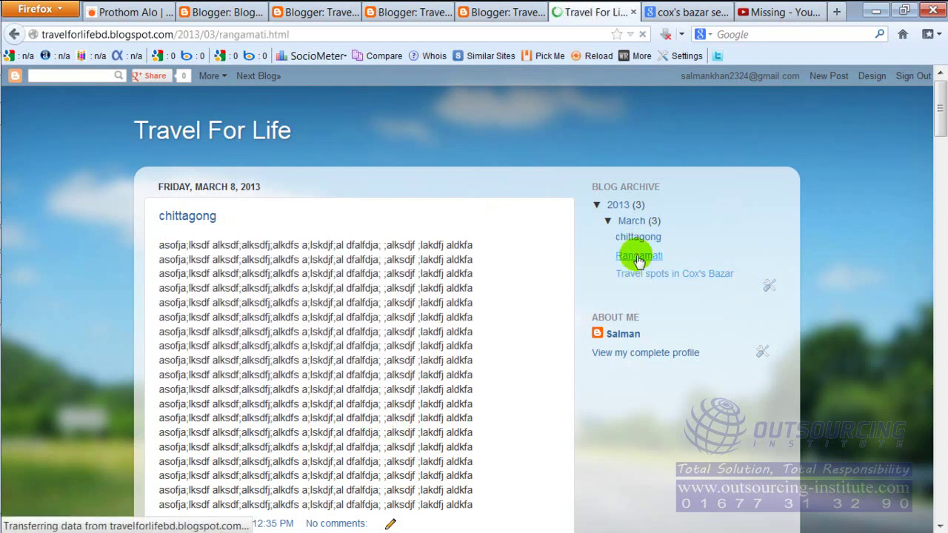
drag(207, 259, 225, 288)
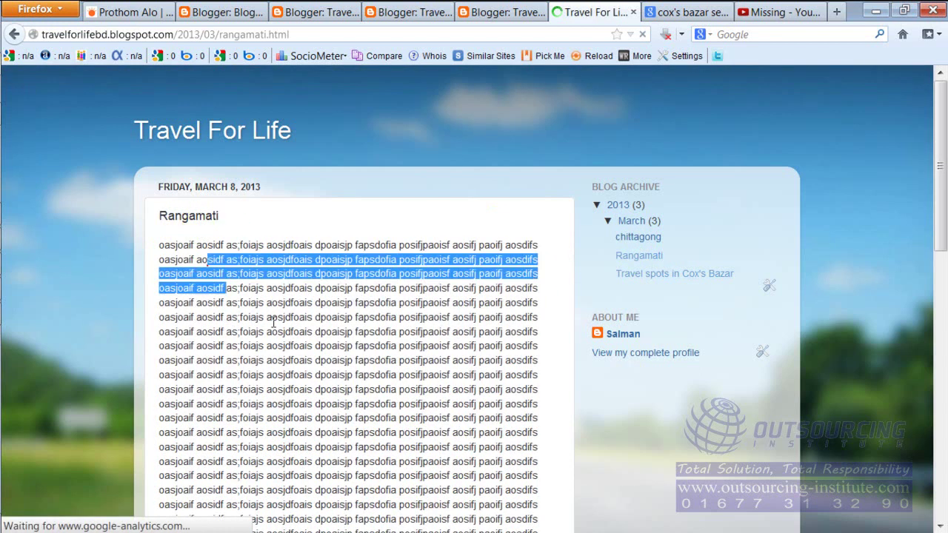
drag(273, 321, 434, 444)
click(635, 302)
click(658, 275)
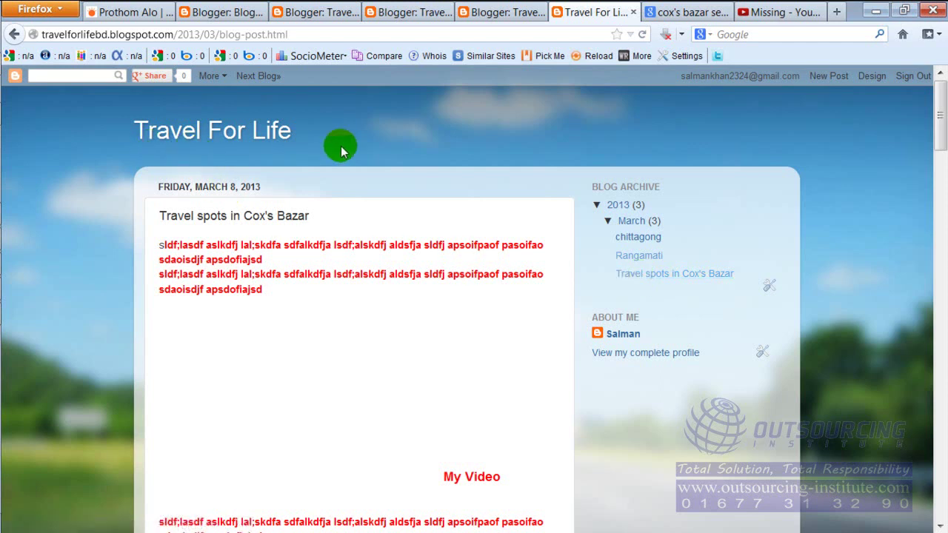
click(137, 9)
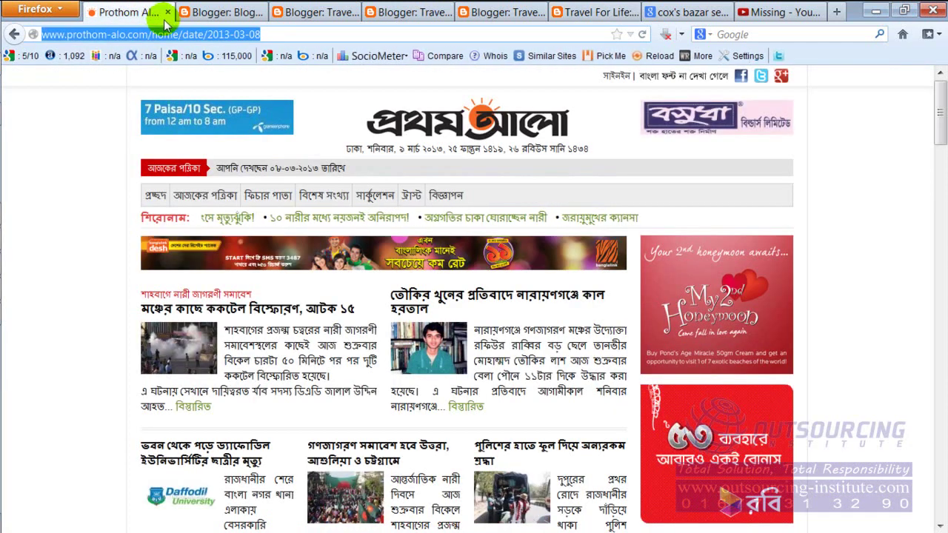
mouse_move(194, 199)
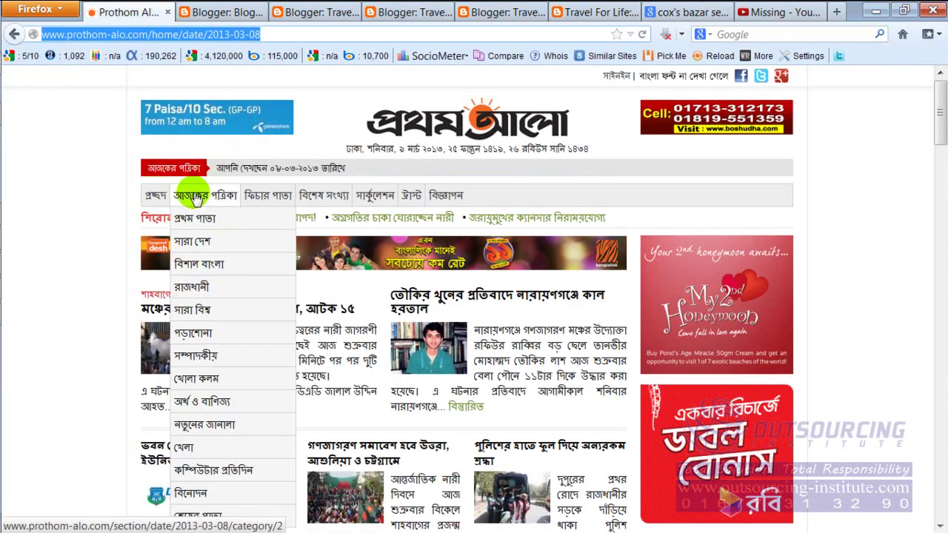
mouse_move(437, 206)
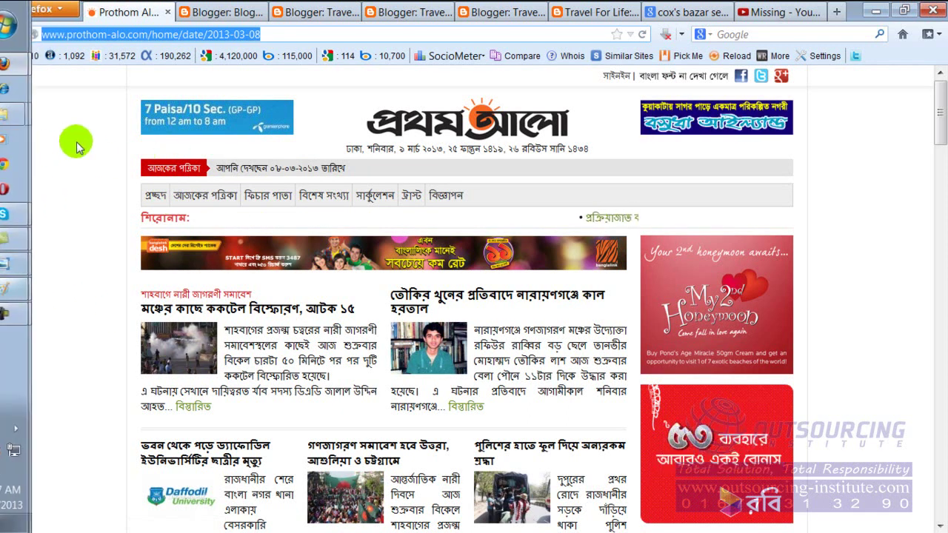
click(600, 8)
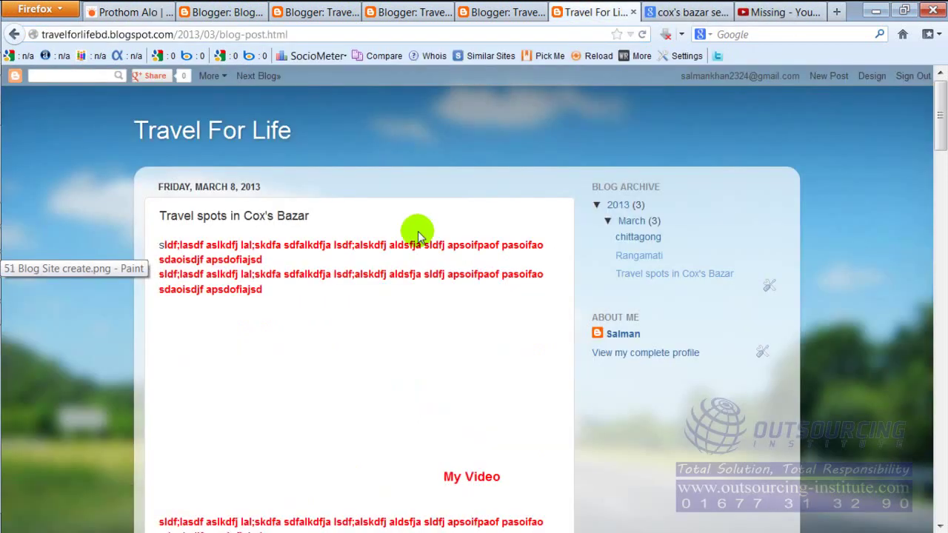
Close the three duplicate Blogger editor tabs.
click(498, 11)
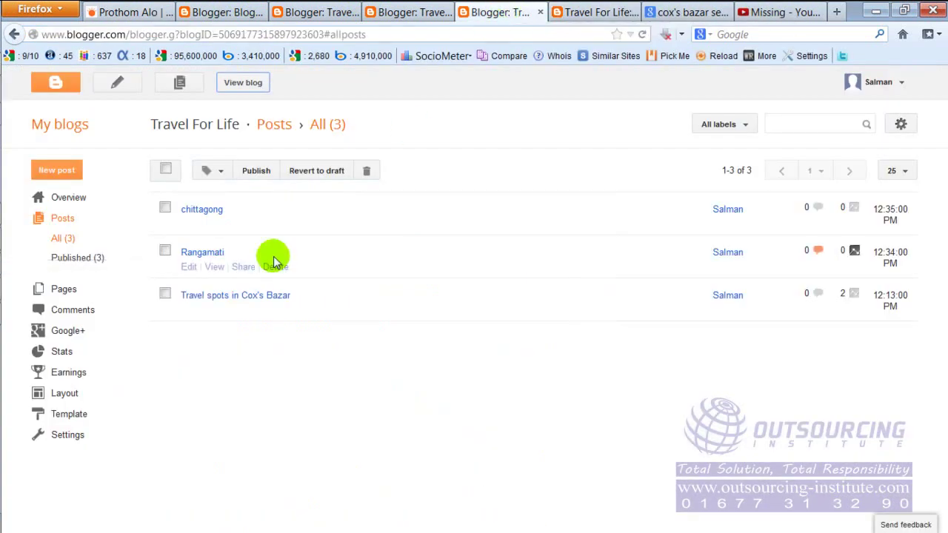
click(570, 11)
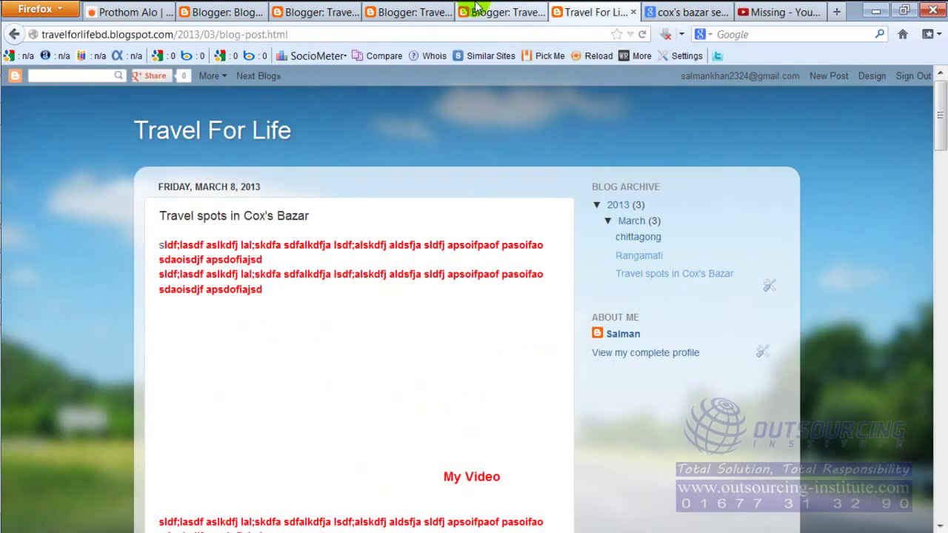
click(518, 13)
click(540, 13)
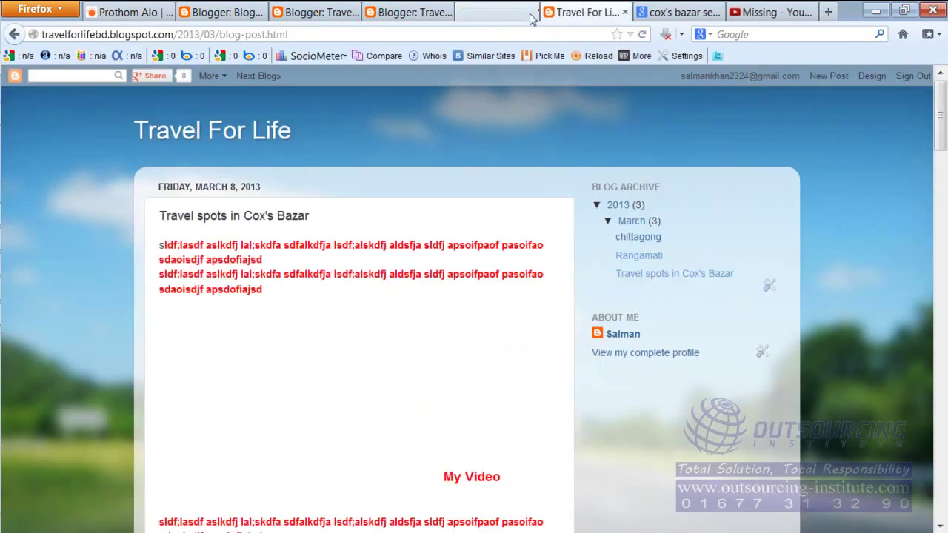
click(444, 14)
click(446, 13)
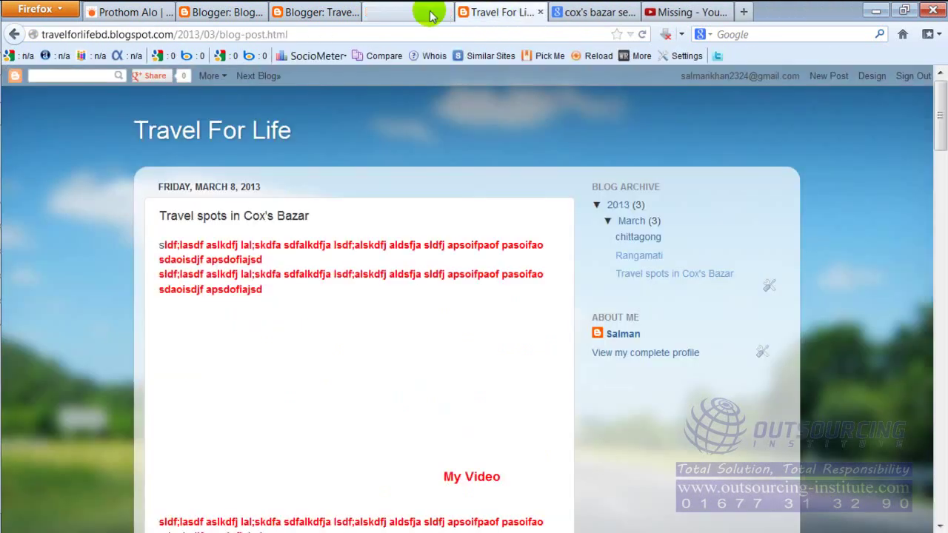
click(317, 13)
click(354, 14)
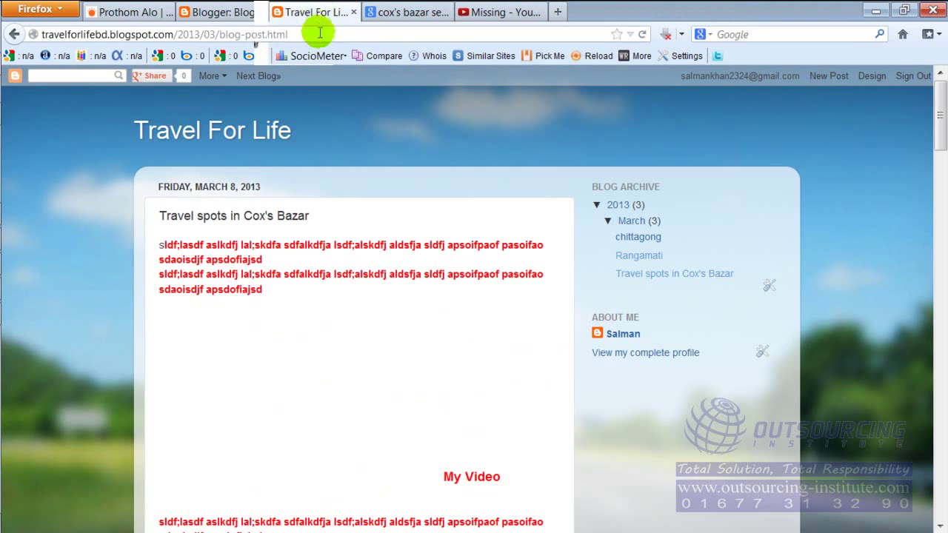
Check the remaining Prothom Alo and Blogger dashboard tabs, then return to the Travel For Life post.
click(318, 34)
click(132, 11)
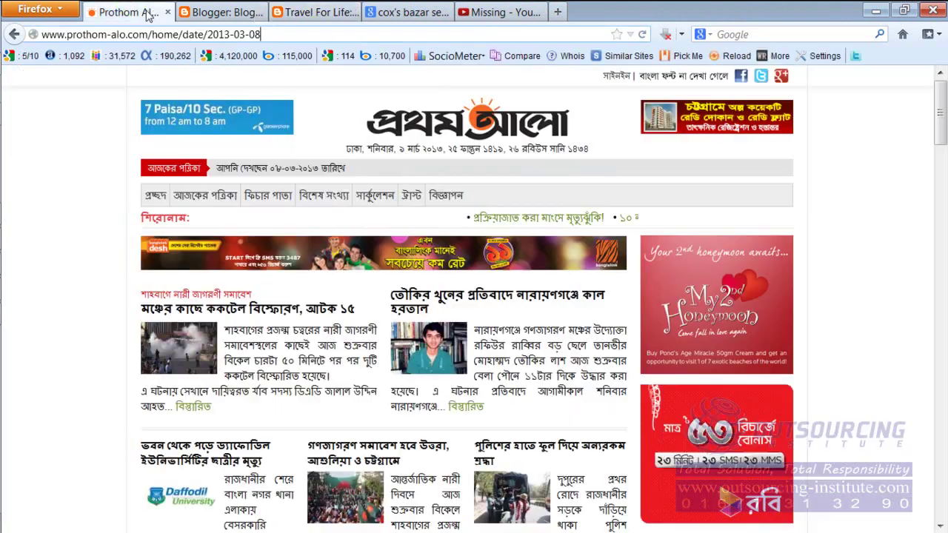
mouse_move(304, 200)
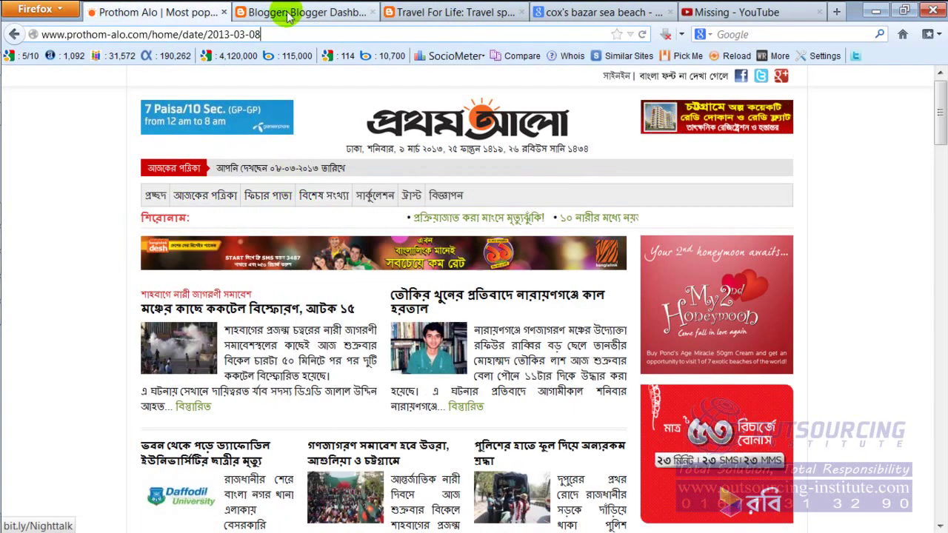
click(326, 13)
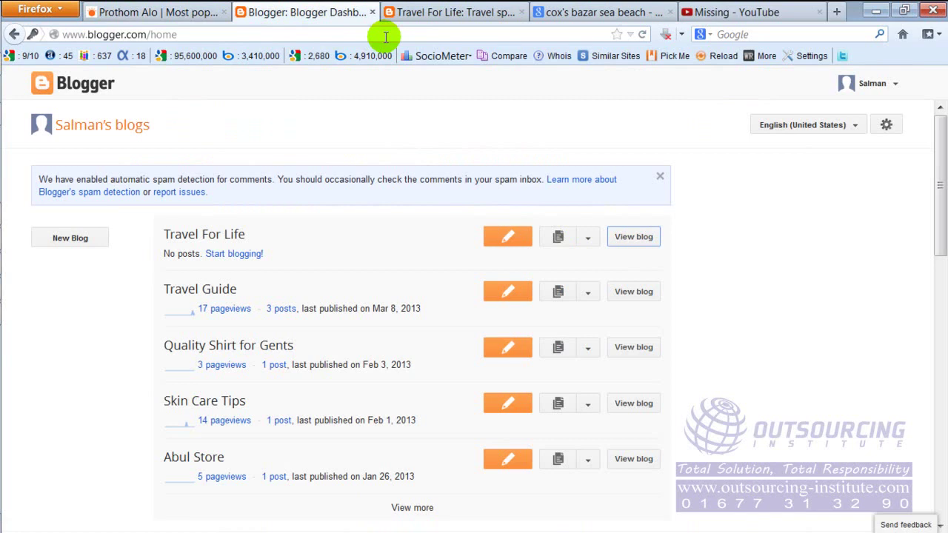
click(385, 36)
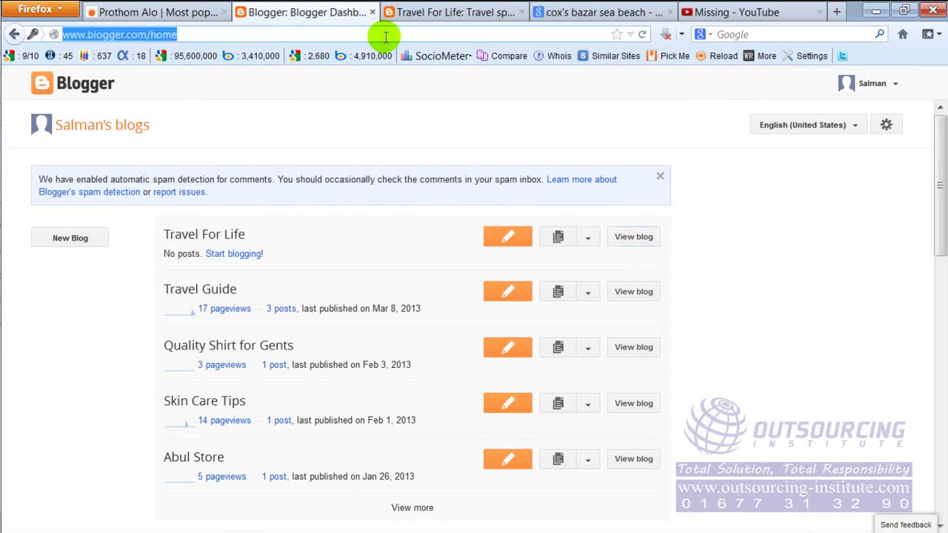
click(385, 35)
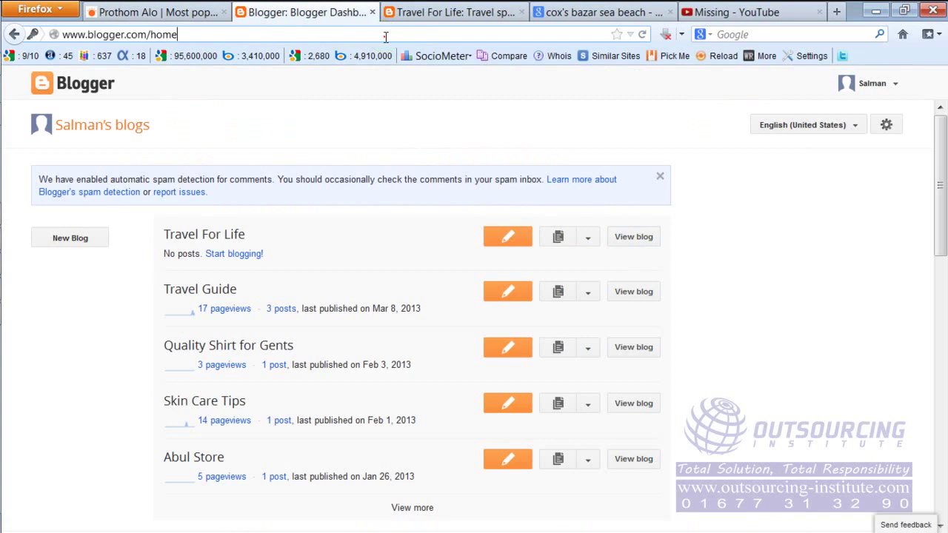
click(419, 11)
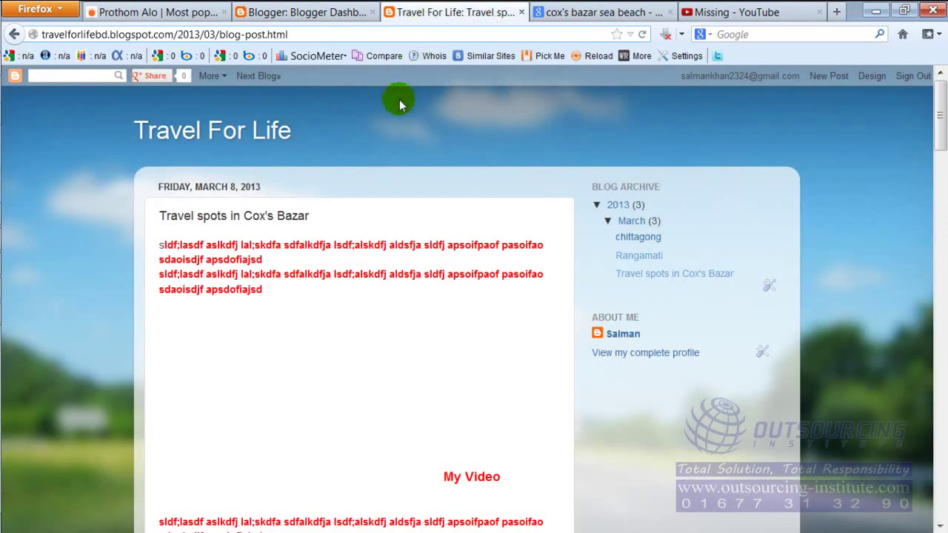
Go from the blog's Design settings to the Travel For Life Pages section.
click(872, 80)
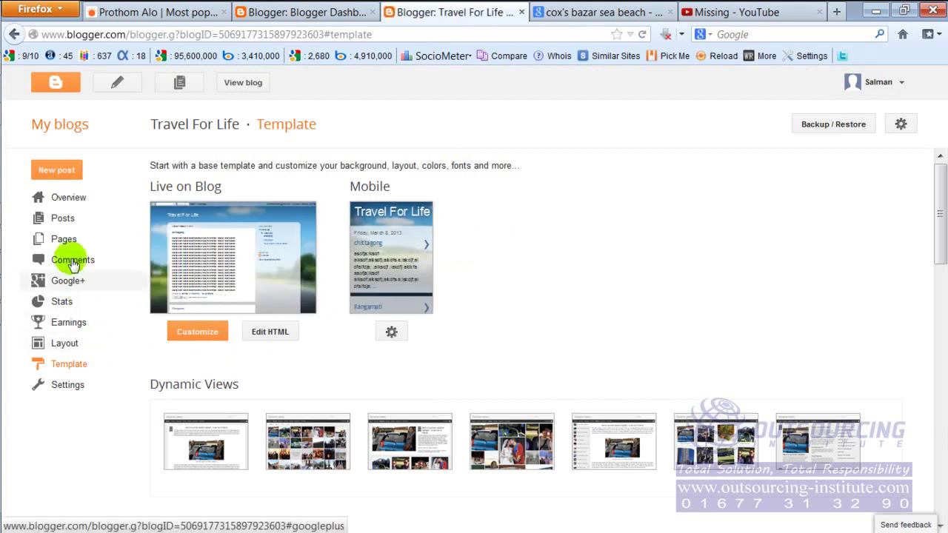
click(64, 244)
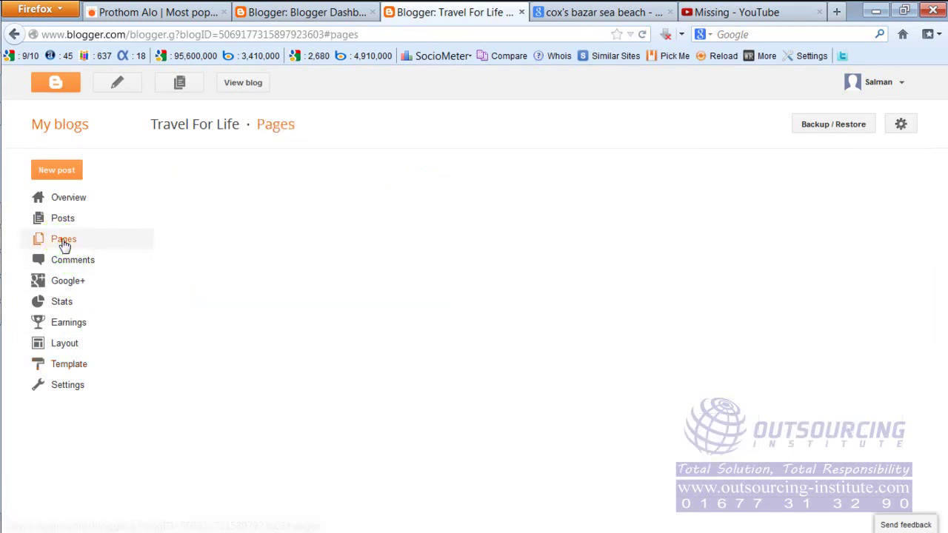
click(64, 245)
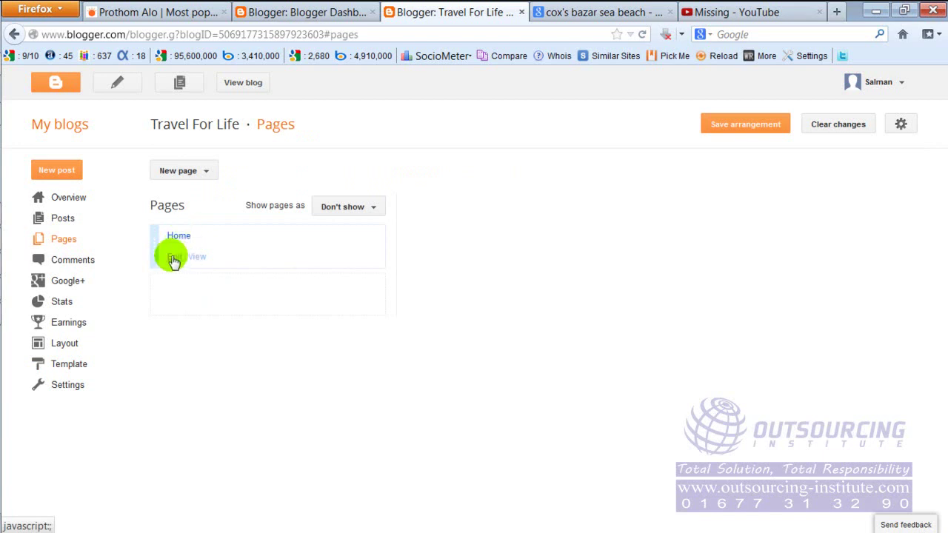
Leave the Home page unrenamed and change 'Show pages as' from Don't show to Top tabs.
click(174, 257)
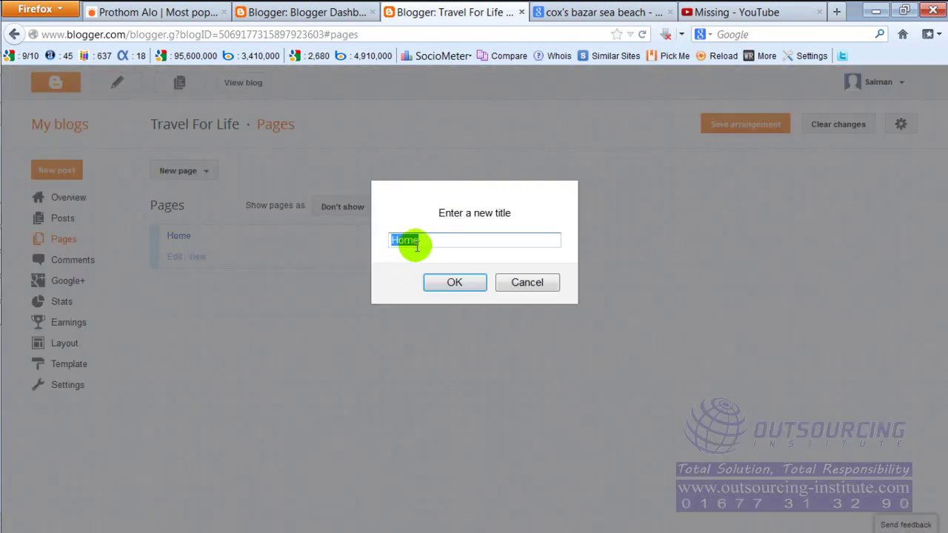
click(516, 280)
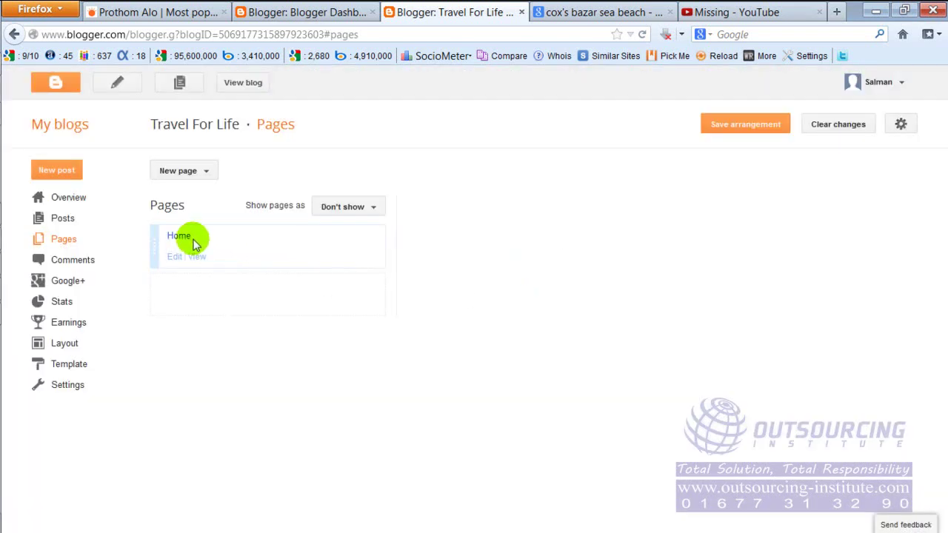
click(375, 211)
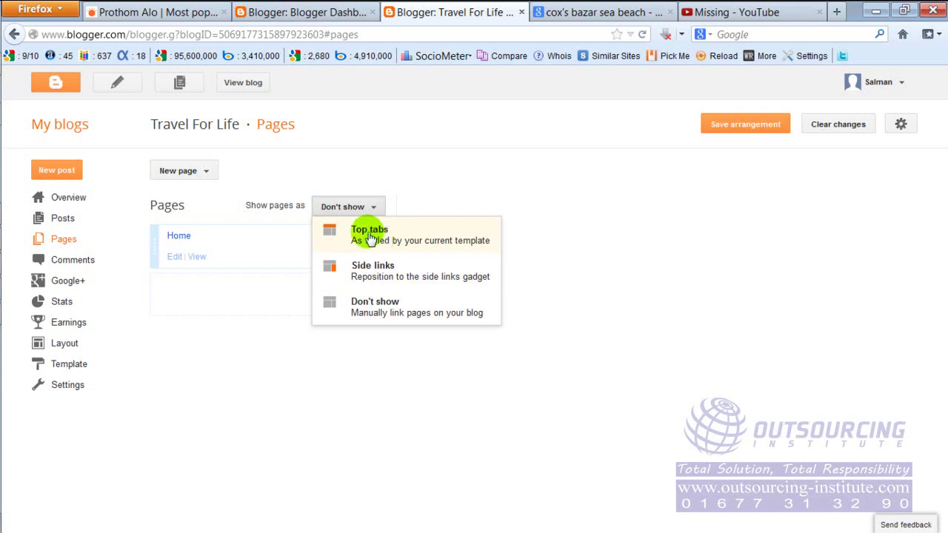
click(369, 235)
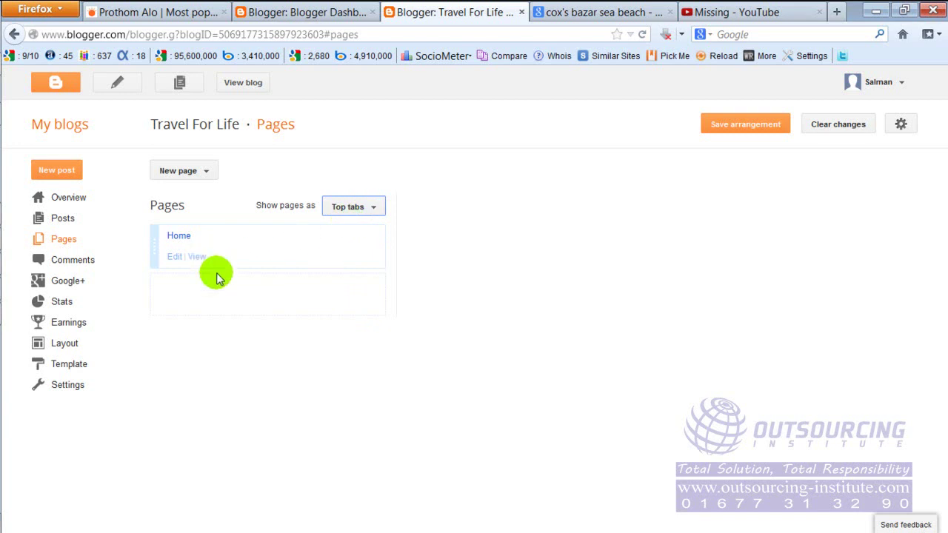
Create a new blank page titled Photo.
click(184, 178)
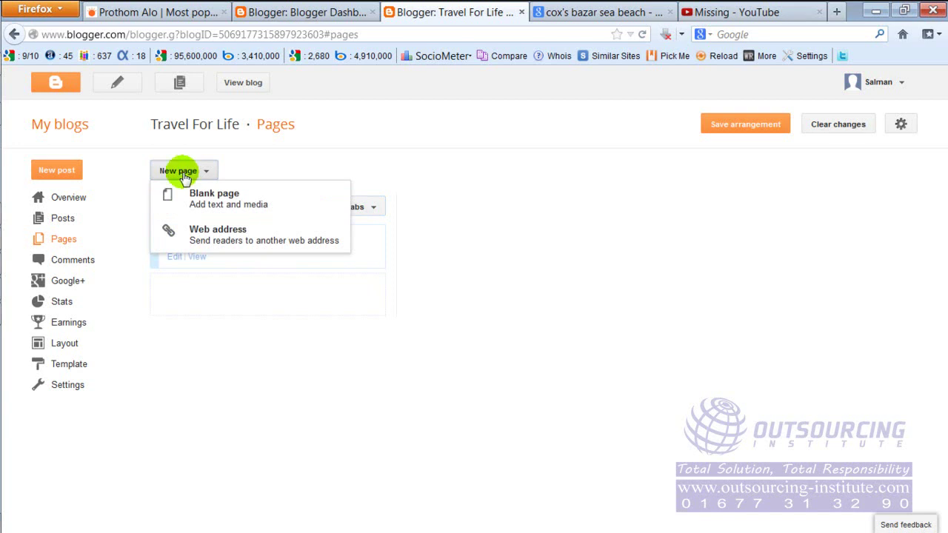
click(213, 199)
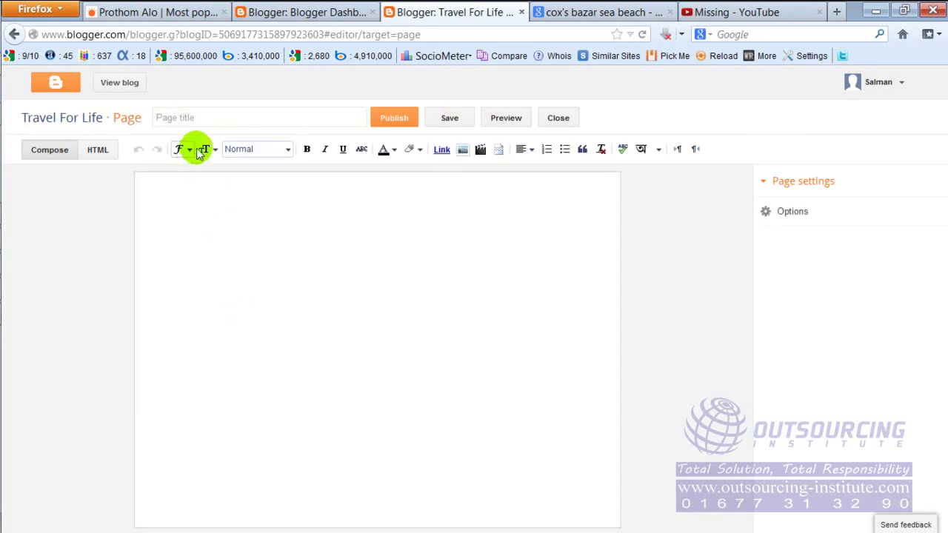
click(221, 118)
click(294, 114)
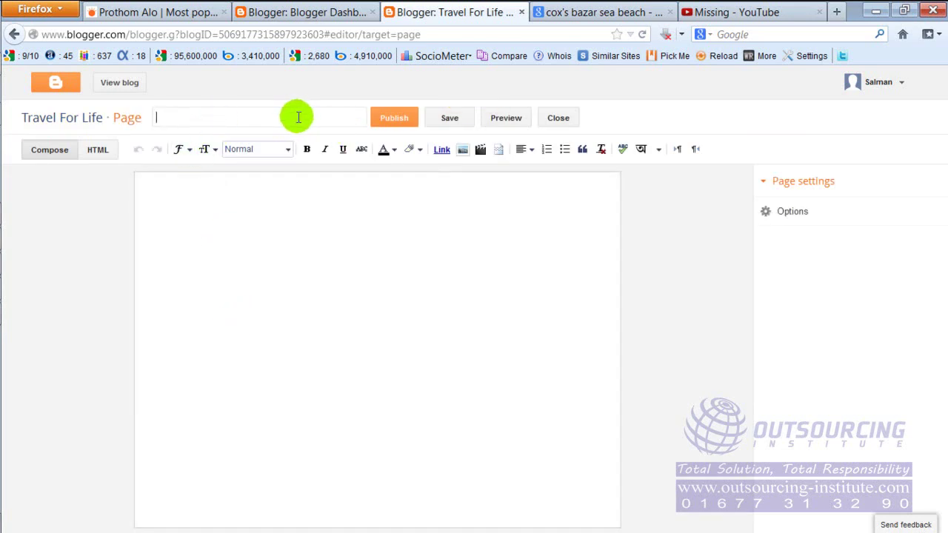
click(298, 117)
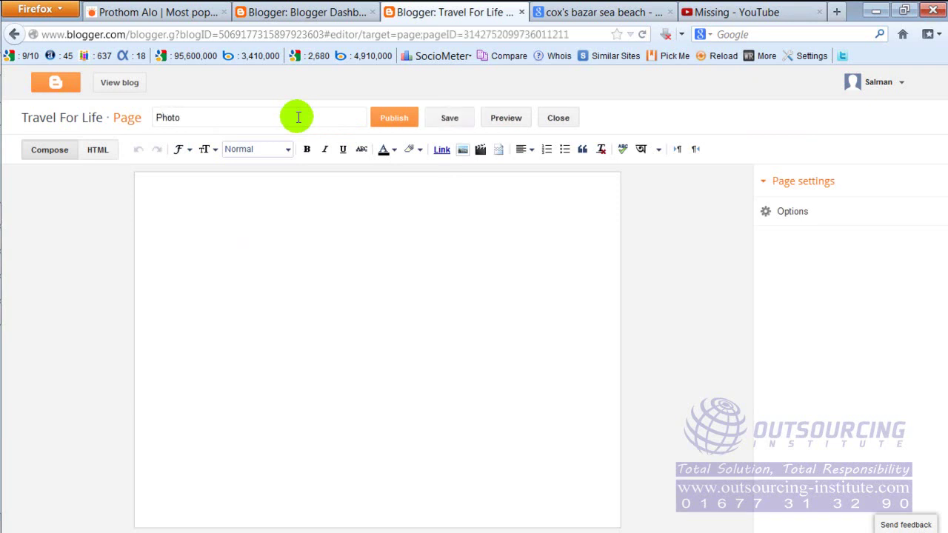
Fill the Photo page body with repeated 'asf' filler text and publish it.
click(355, 250)
text(asf)
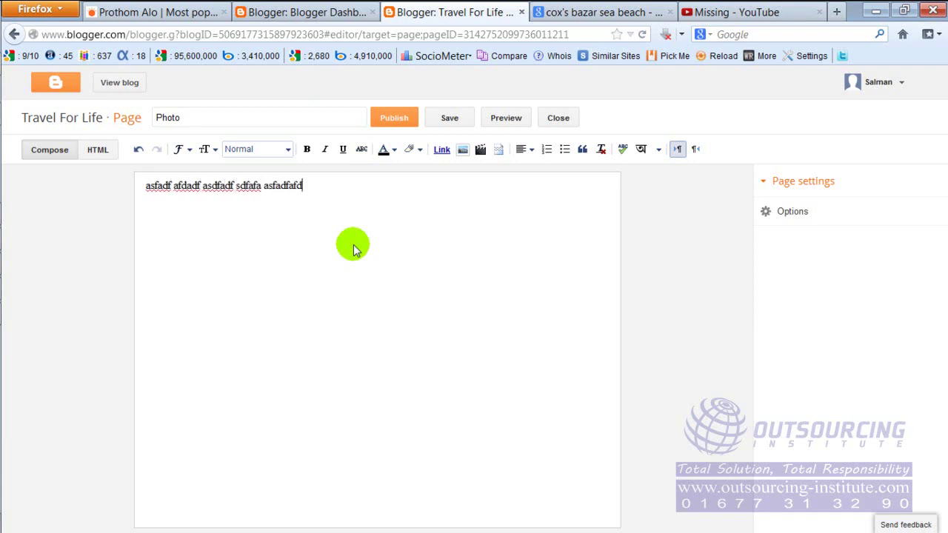
key(ctrl+a)
key(ctrl+c)
key(ctrl+v)
key(ctrl+v)
key(ctrl+v)
key(ctrl+v)
key(ctrl+v)
key(ctrl+v)
key(ctrl+v)
key(ctrl+v)
key(ctrl+v)
key(ctrl+v)
key(ctrl+v)
key(ctrl+v)
key(ctrl+v)
key(ctrl+v)
key(ctrl+v)
key(ctrl+v)
key(ctrl+v)
key(ctrl+v)
key(ctrl+v)
key(ctrl+v)
click(393, 118)
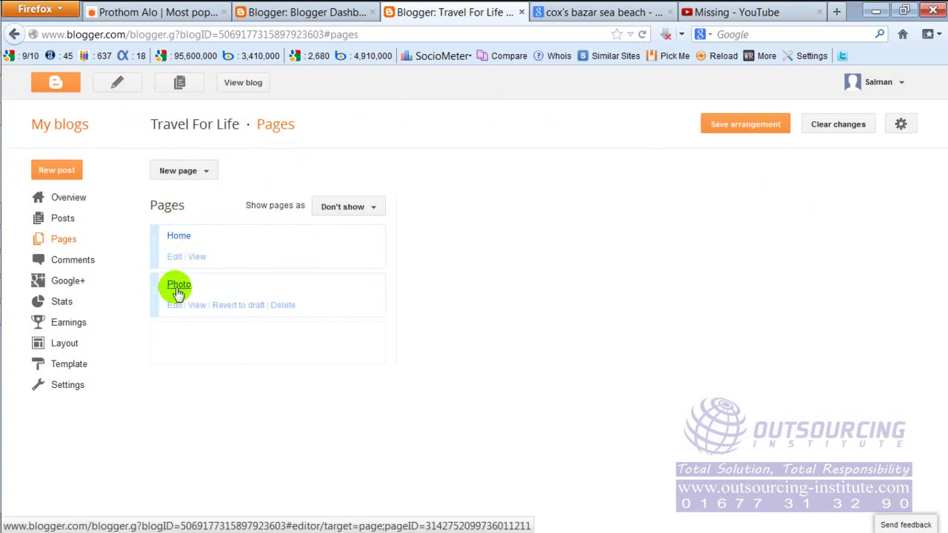
Set 'Show pages as' to Top tabs and save the page arrangement.
click(369, 208)
click(330, 231)
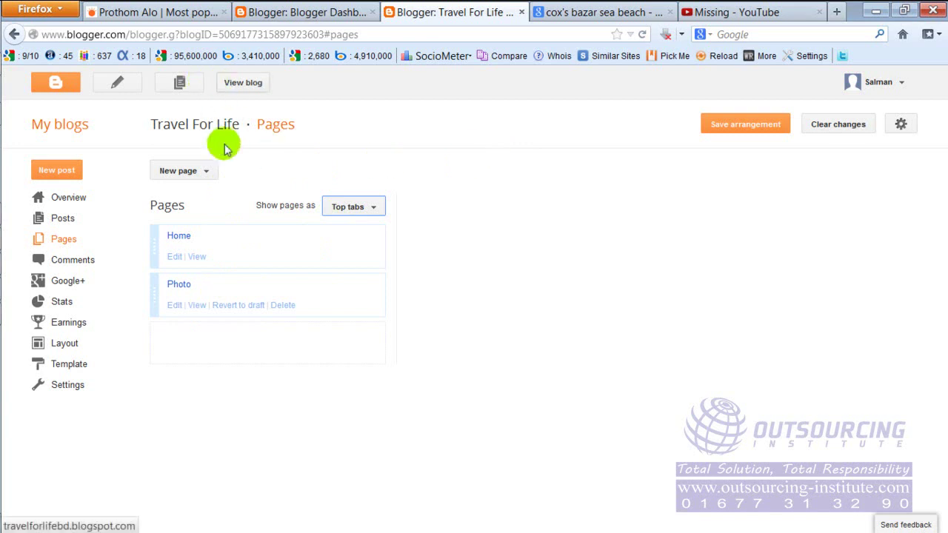
click(239, 83)
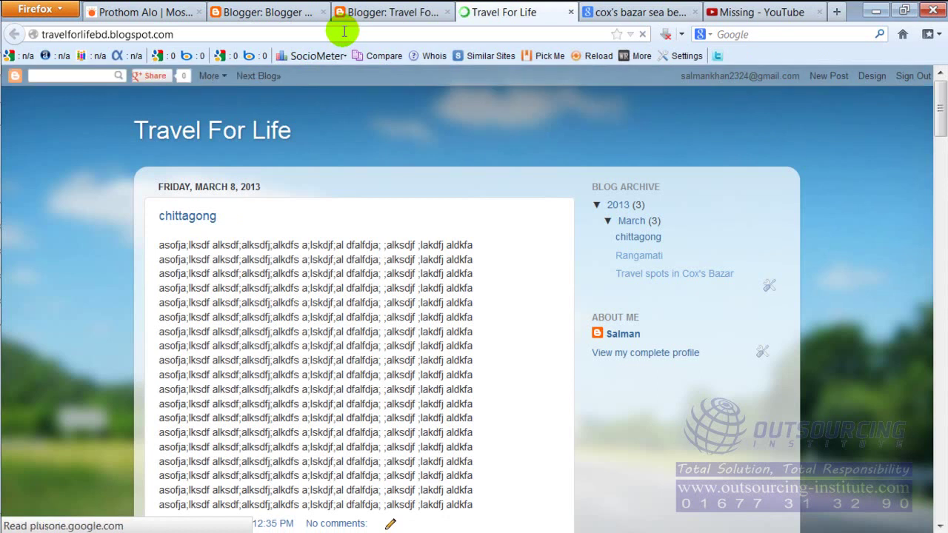
click(377, 10)
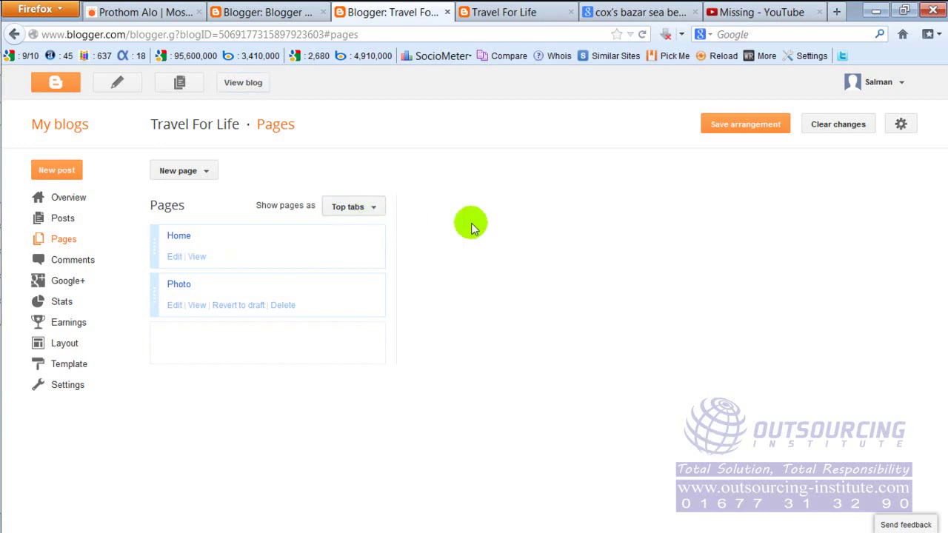
click(744, 127)
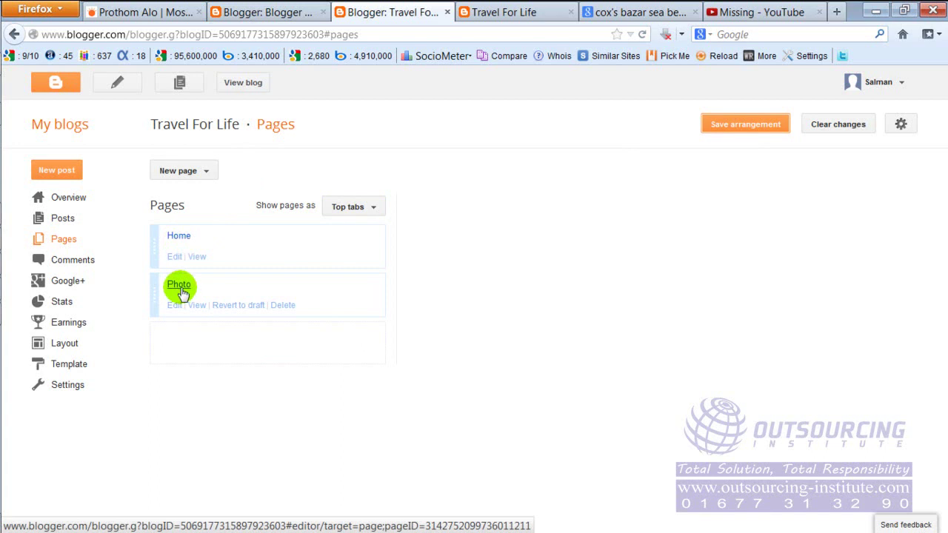
Check the Home and Photo tabs on the live blog, then return to the Pages list.
click(239, 87)
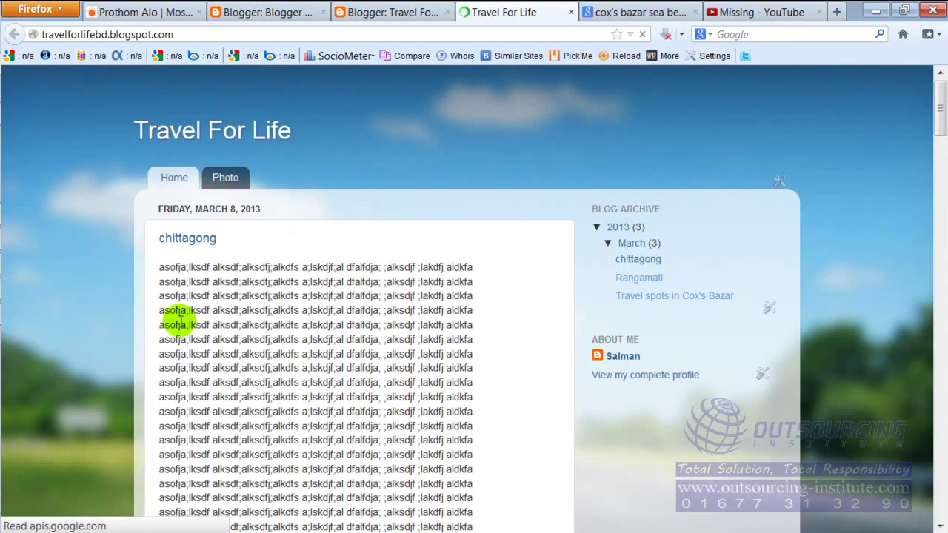
click(226, 176)
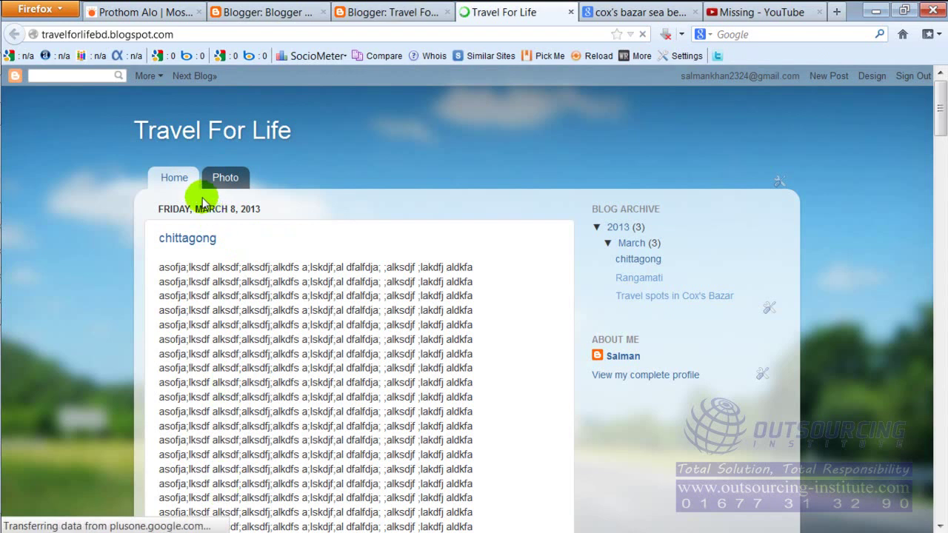
click(166, 177)
click(227, 179)
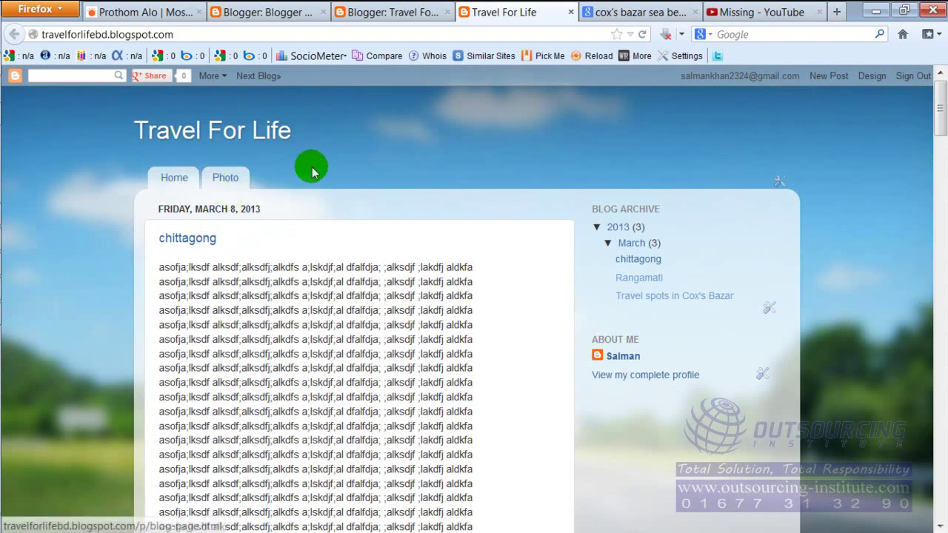
click(364, 9)
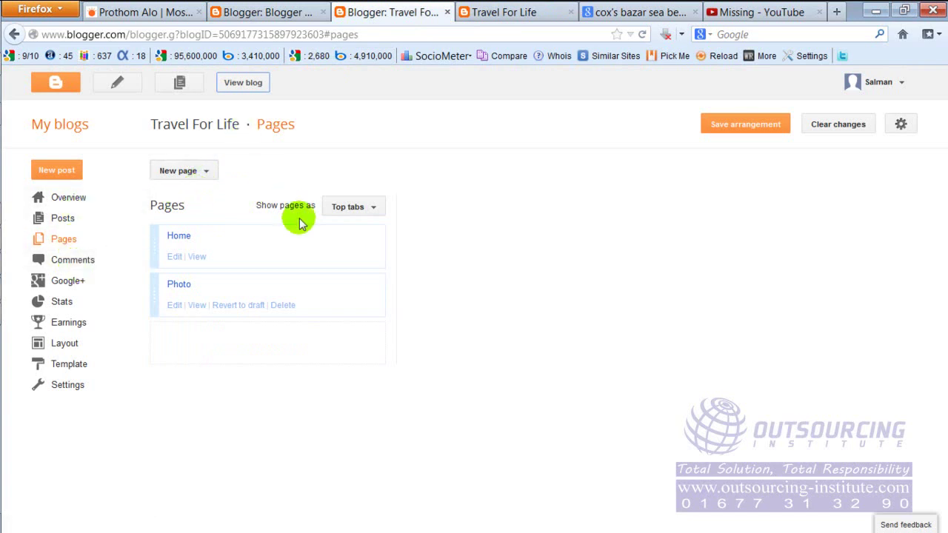
Publish a new blank page titled Video.
click(185, 171)
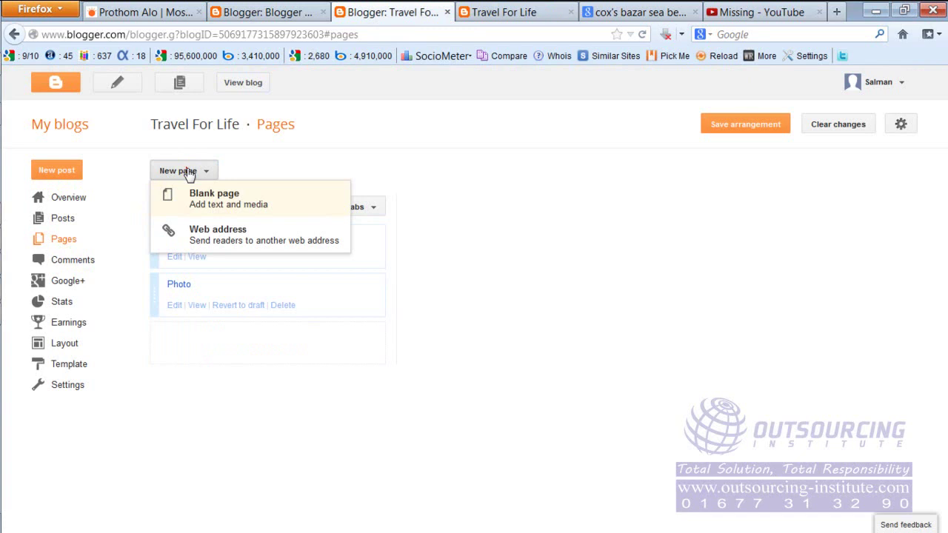
click(219, 198)
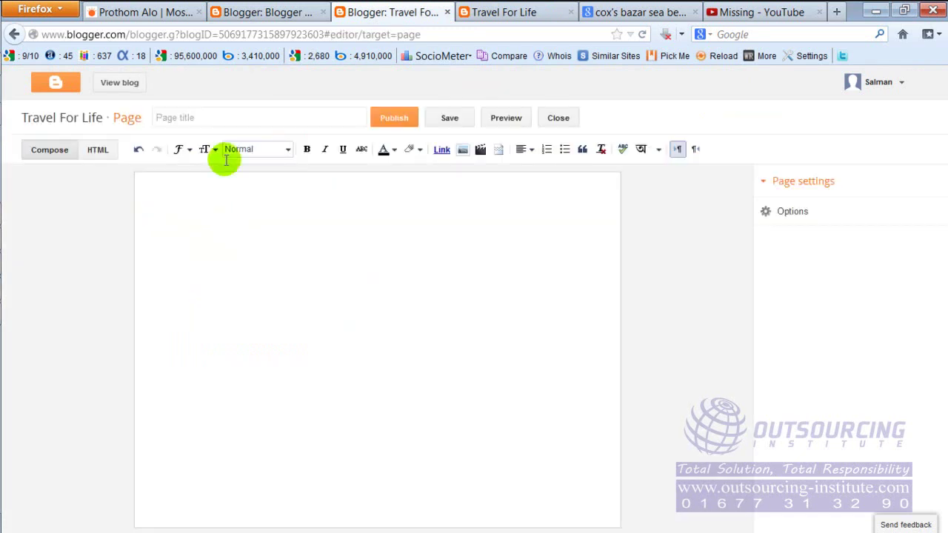
click(231, 115)
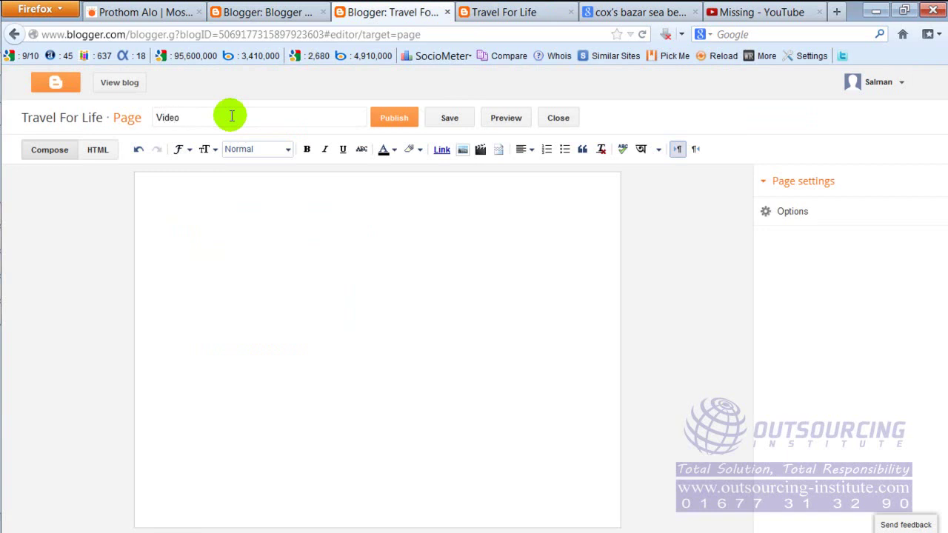
click(390, 120)
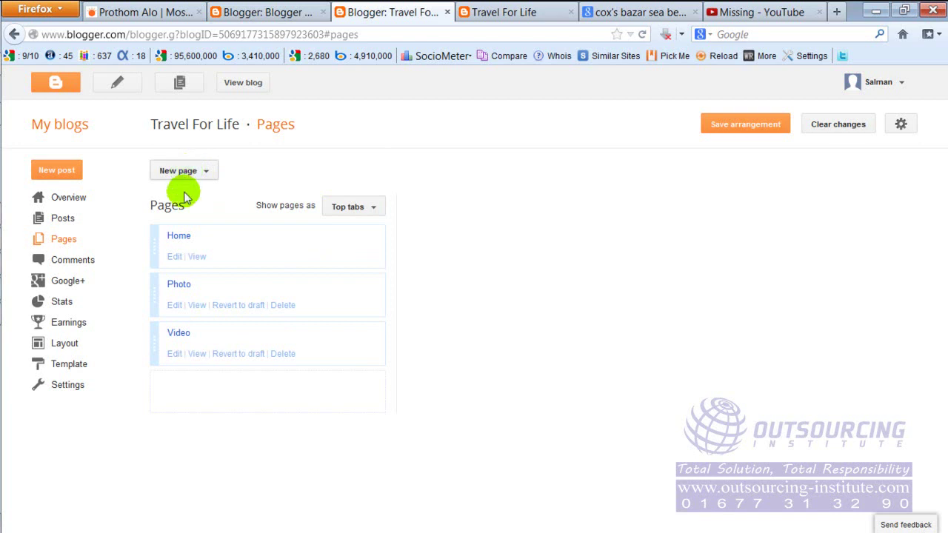
Publish a blank About Us page with body text 'asdfadf asdf'.
click(185, 182)
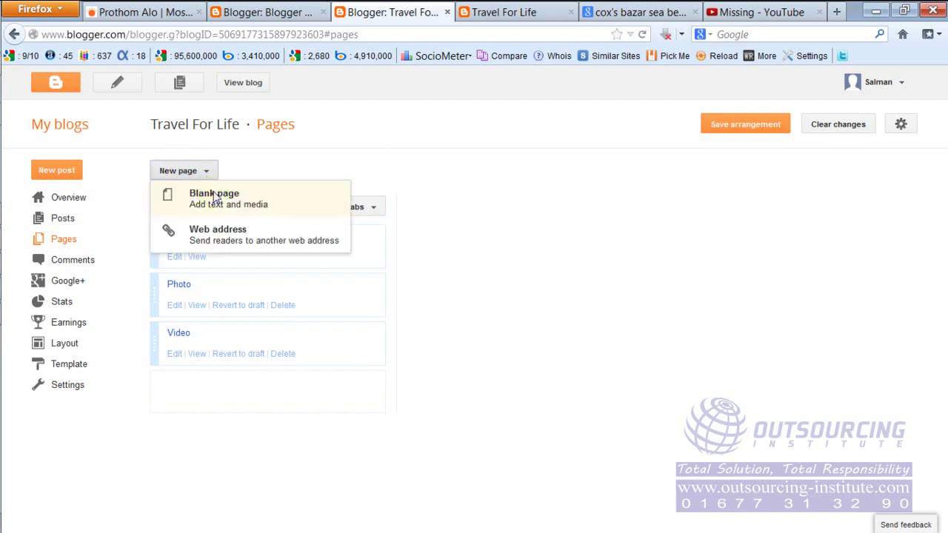
click(213, 195)
click(298, 119)
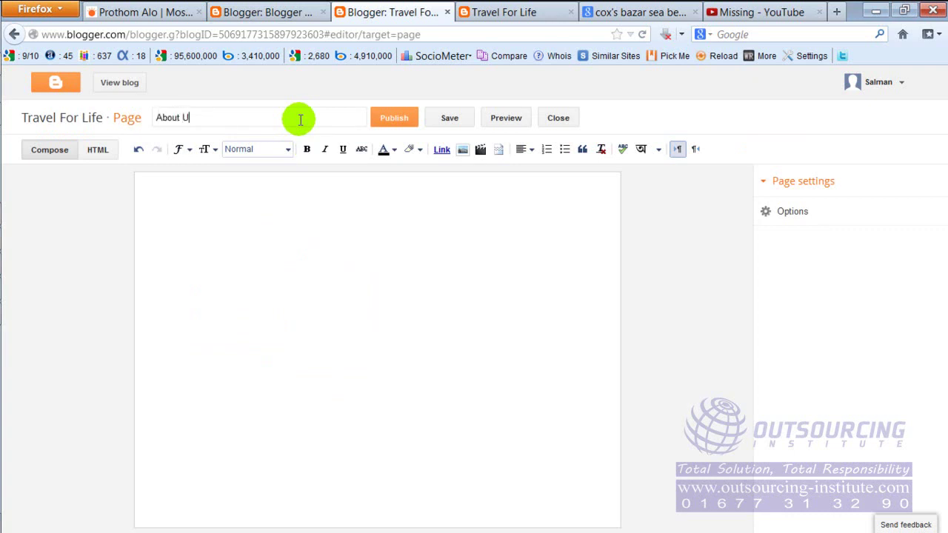
click(287, 220)
text(asdfadf)
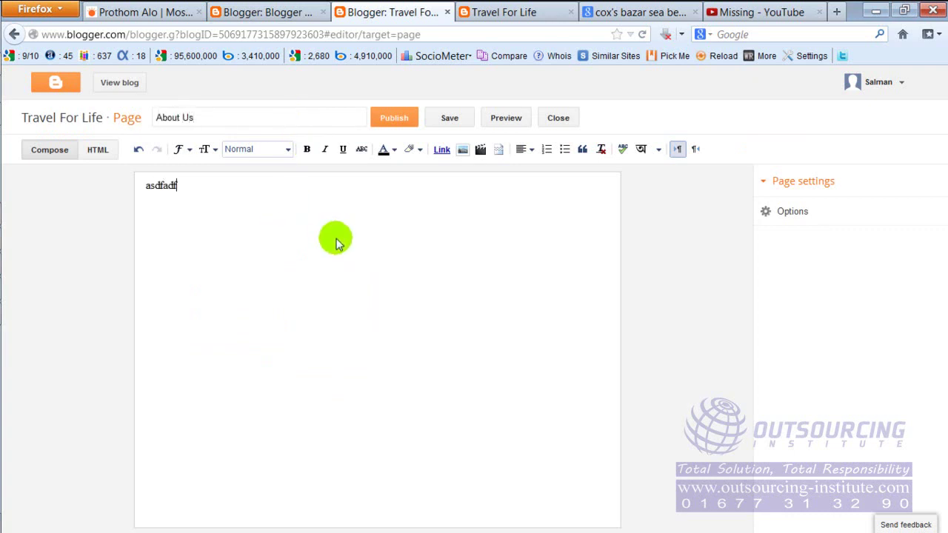
text( asdf)
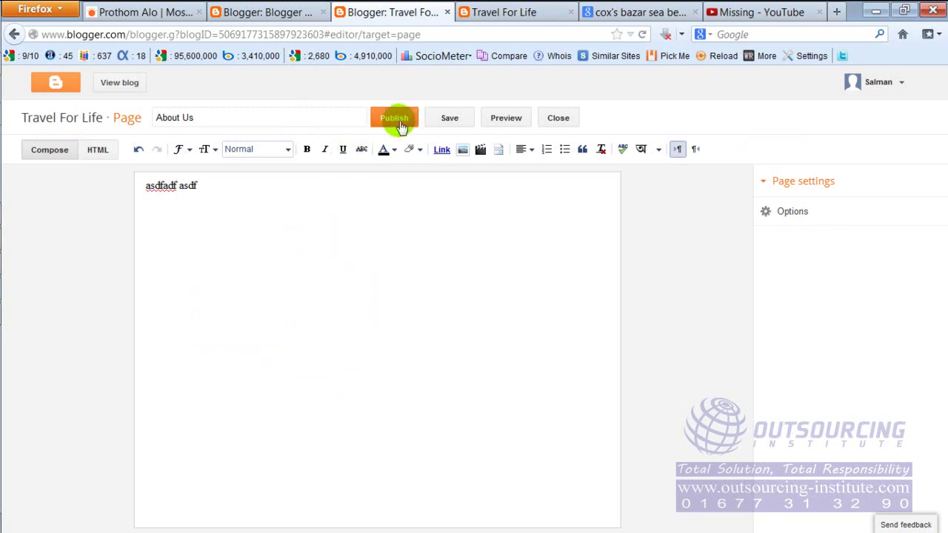
click(401, 126)
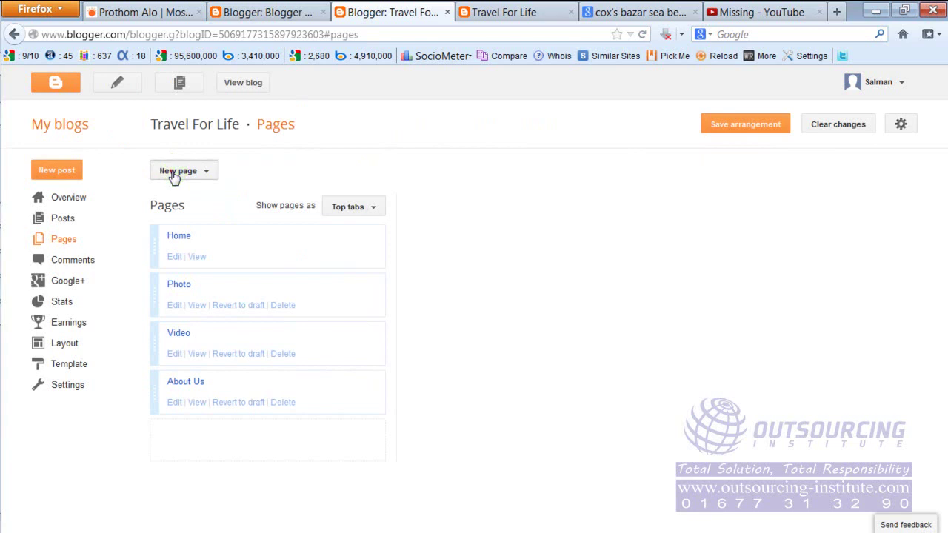
click(175, 172)
Publish a blank Contact Us page with body text 'asdfast', then switch back to the live blog.
click(222, 201)
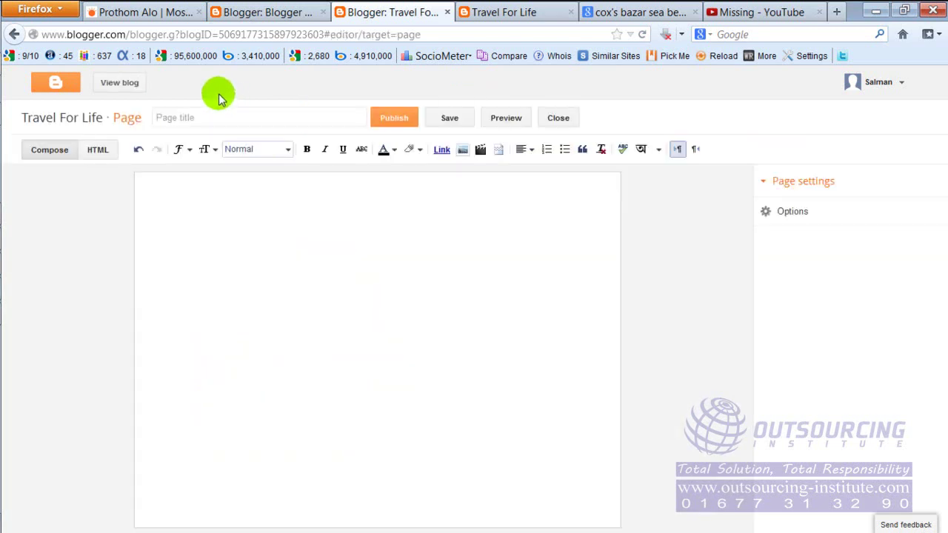
click(227, 118)
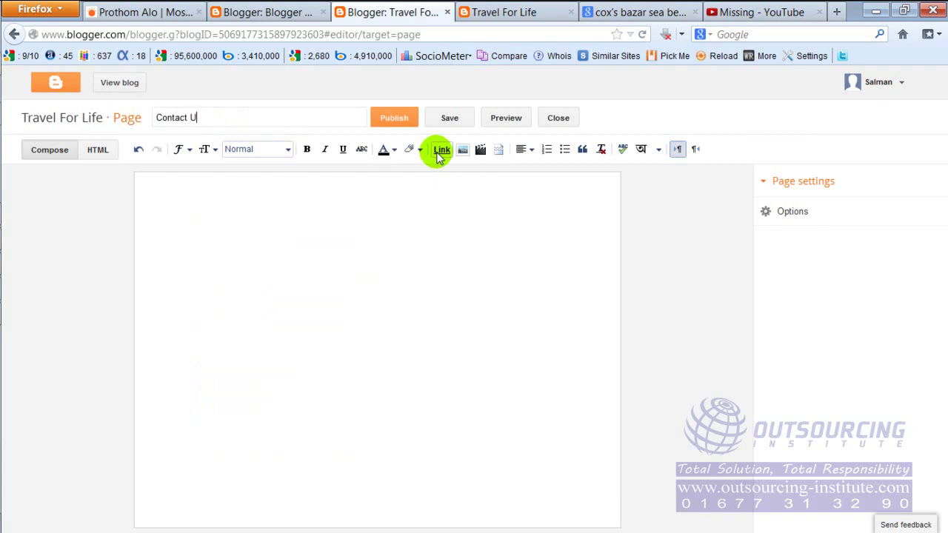
click(370, 259)
text(asdfast)
click(399, 127)
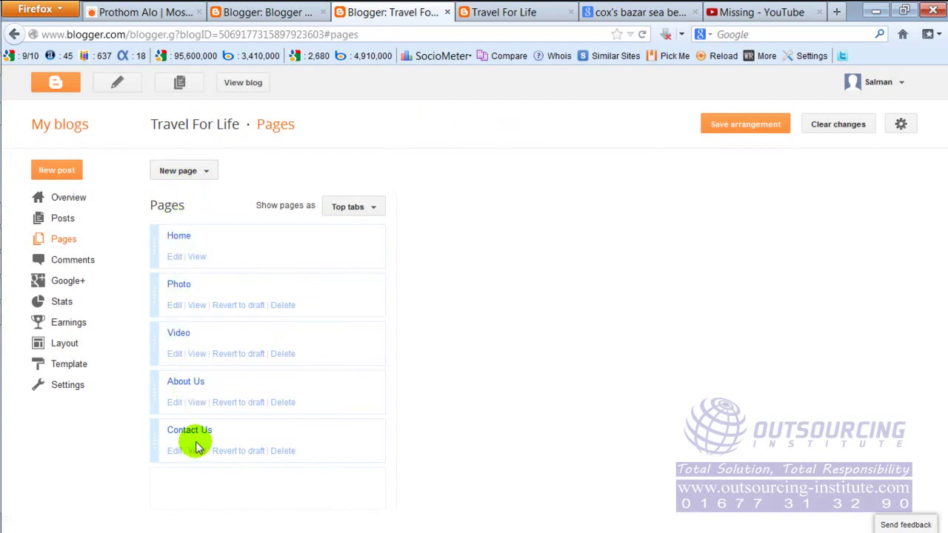
click(481, 10)
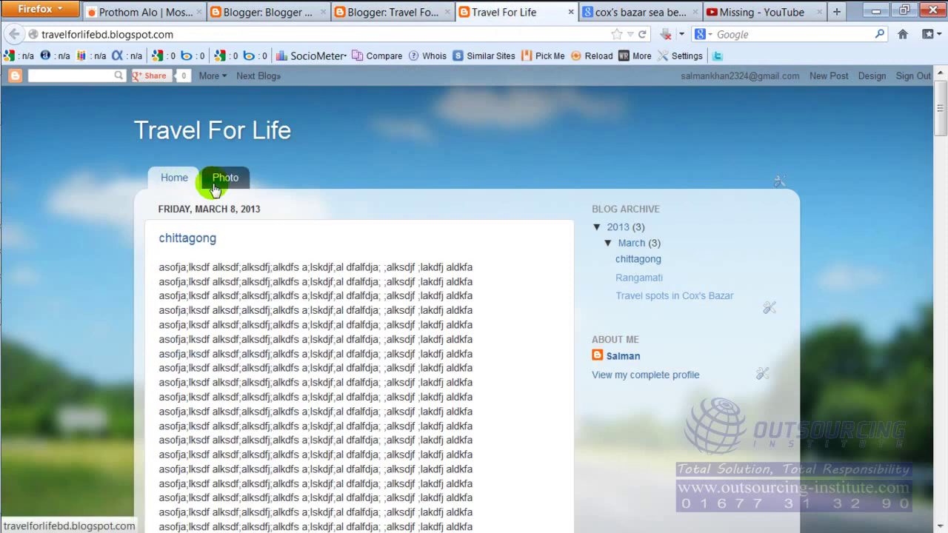
Save the page arrangement and reload the live blog to show Home, Photo, Video, About Us, Contact Us tabs.
click(391, 11)
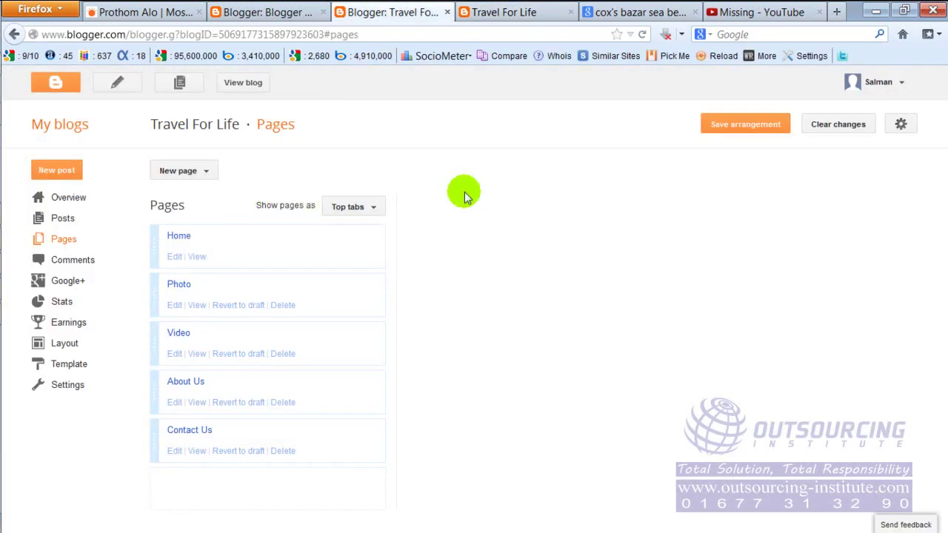
click(735, 132)
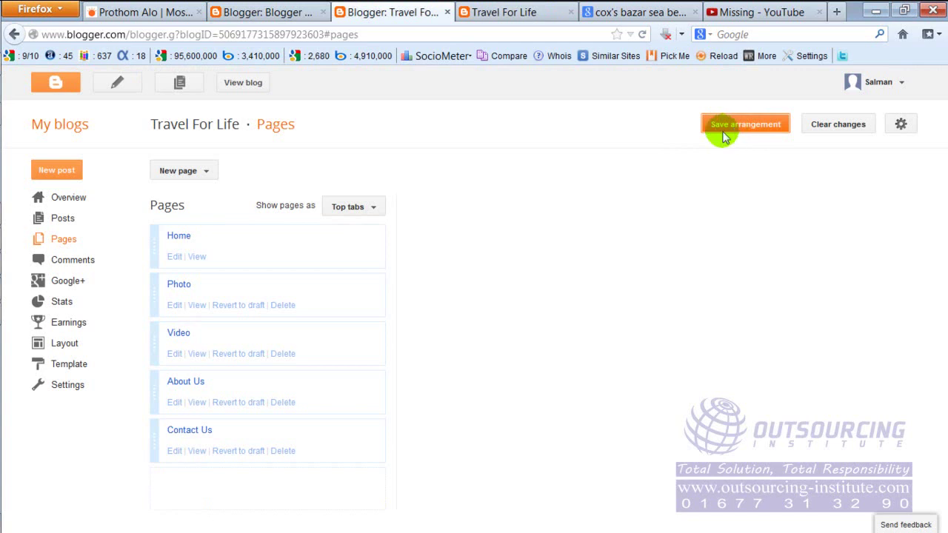
click(504, 10)
right_click(461, 129)
click(502, 170)
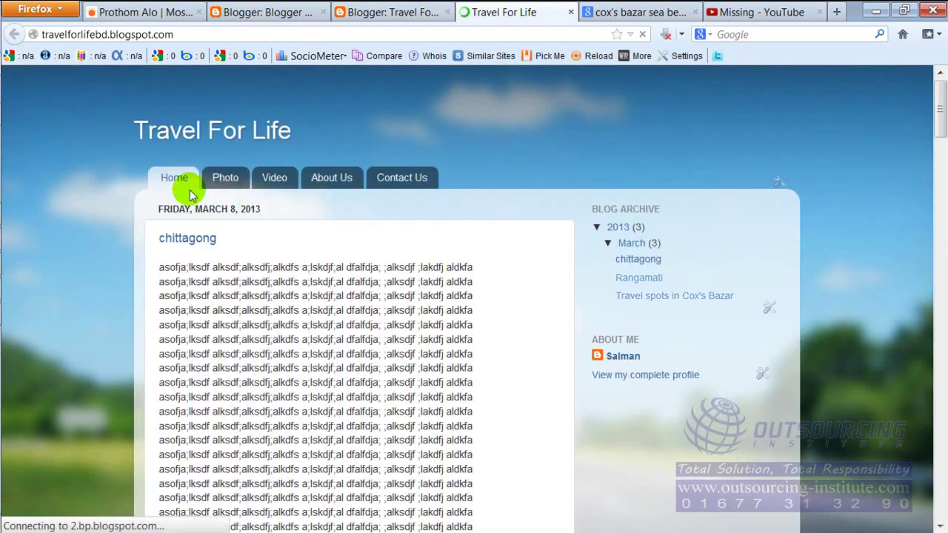
click(174, 187)
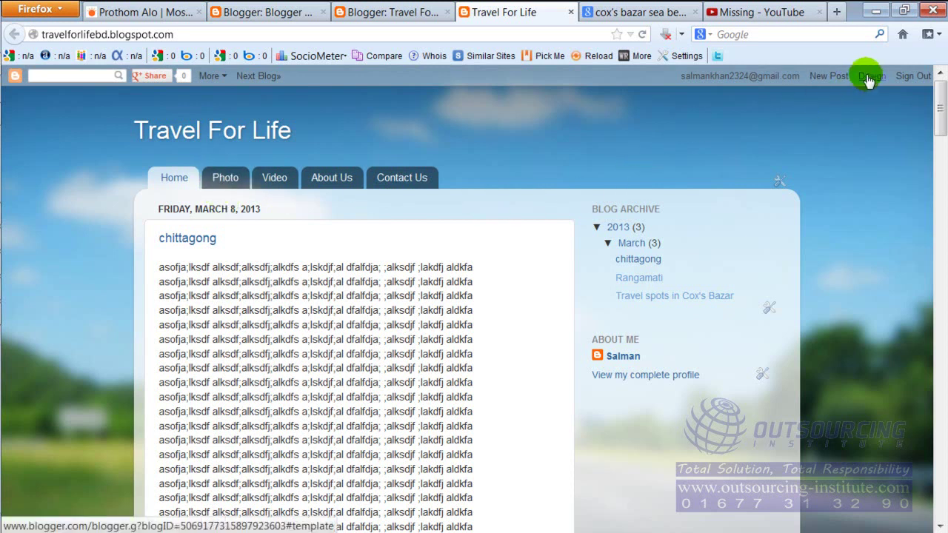
click(390, 15)
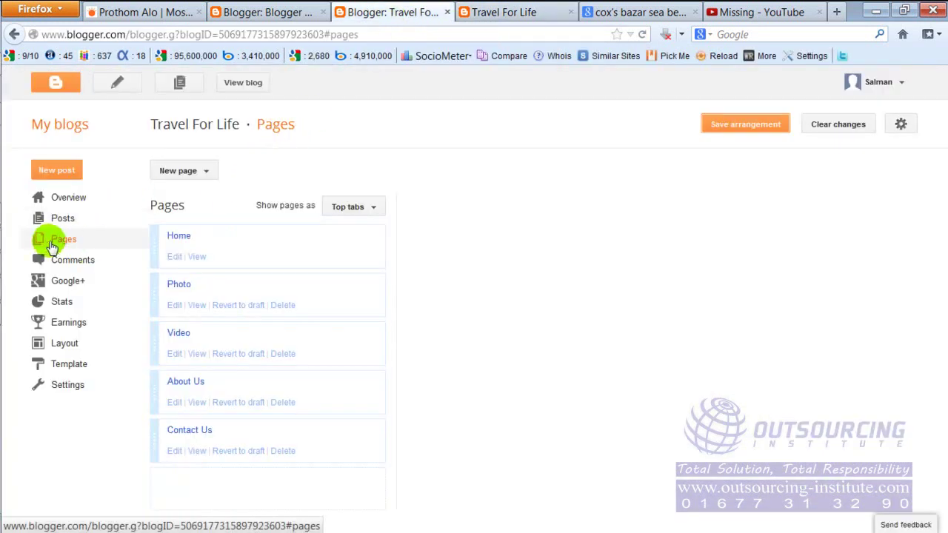
click(511, 13)
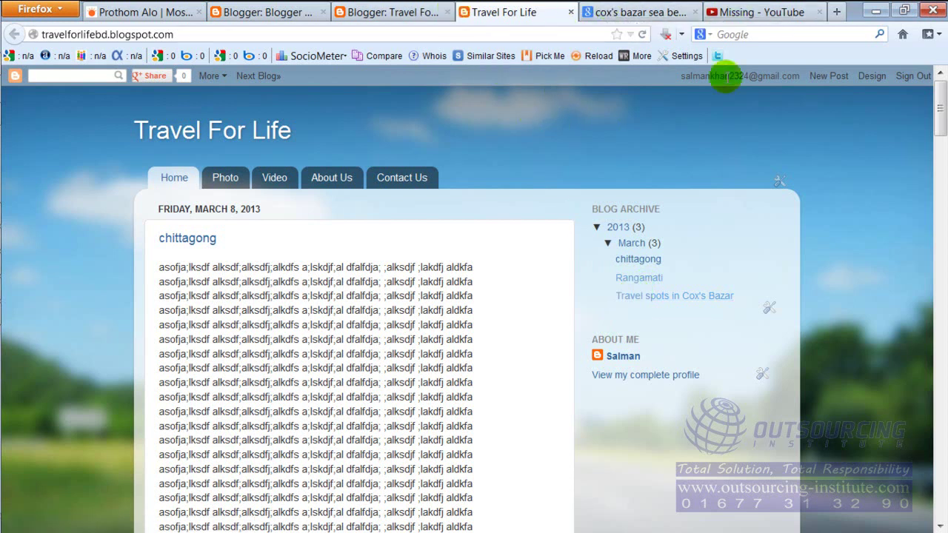
Open the chittagong post from the Posts list, colour nearly all its text red, and update it.
click(367, 12)
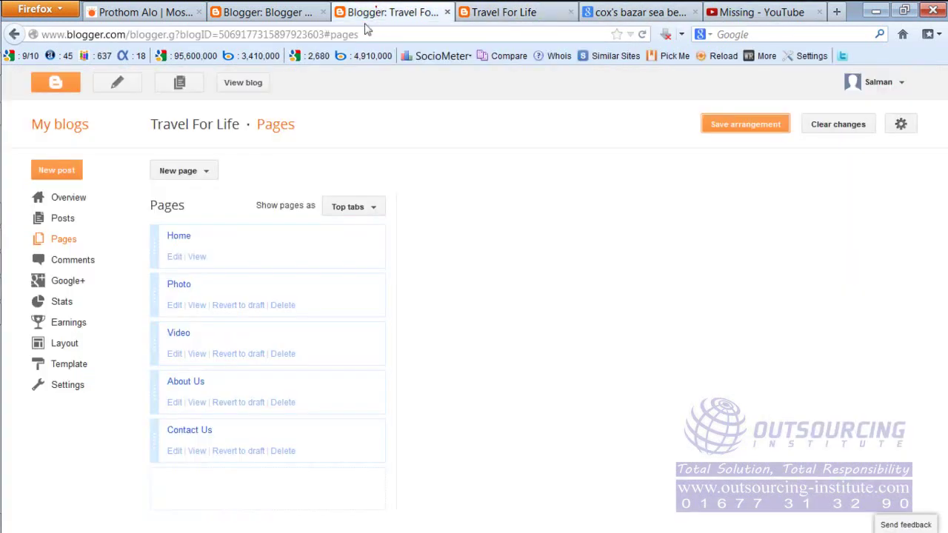
click(64, 219)
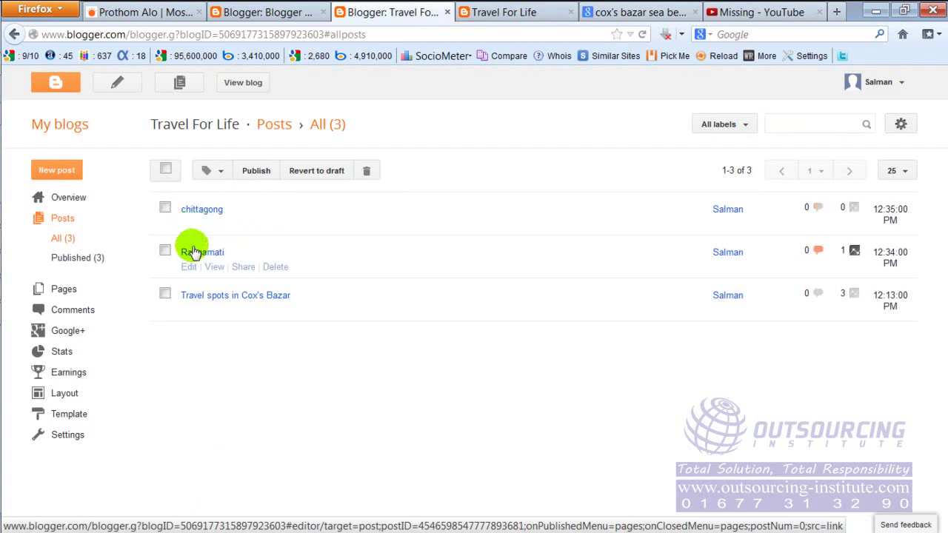
click(190, 229)
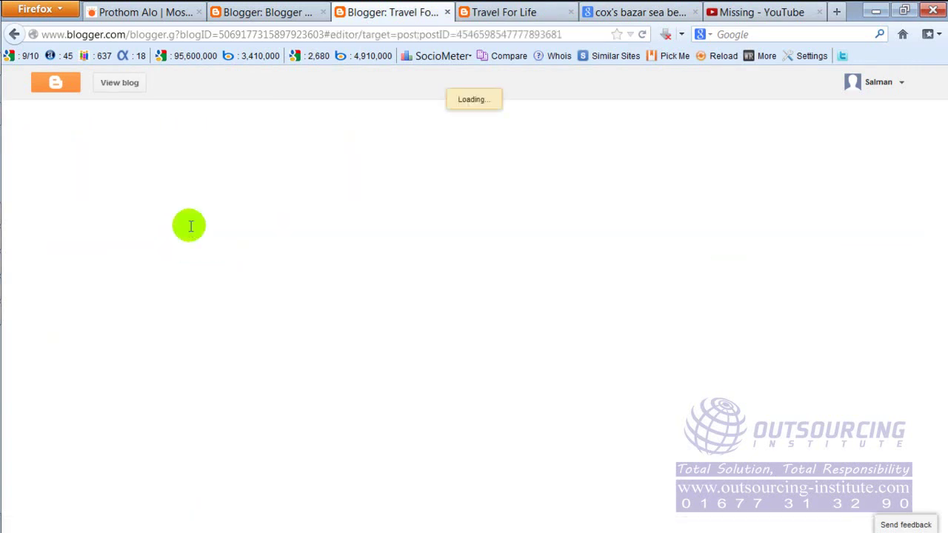
drag(147, 186, 401, 437)
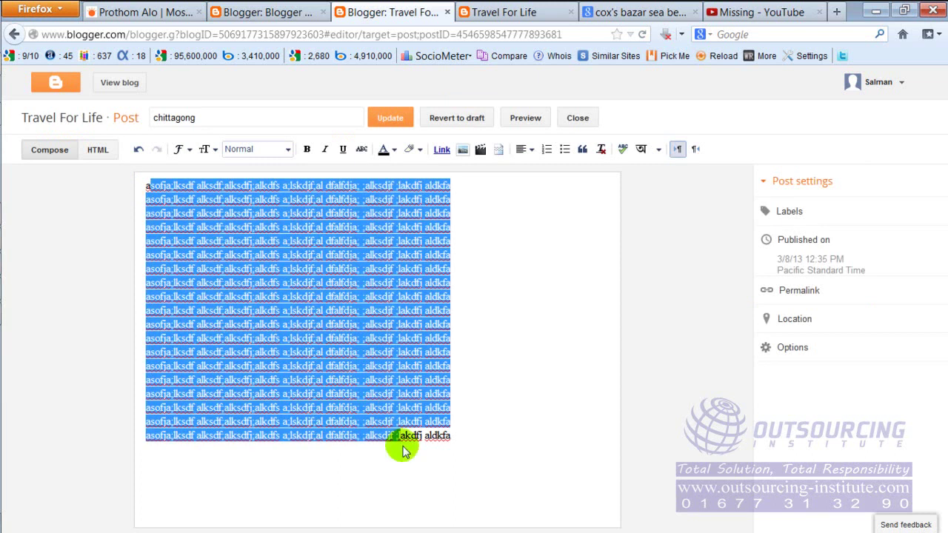
click(394, 150)
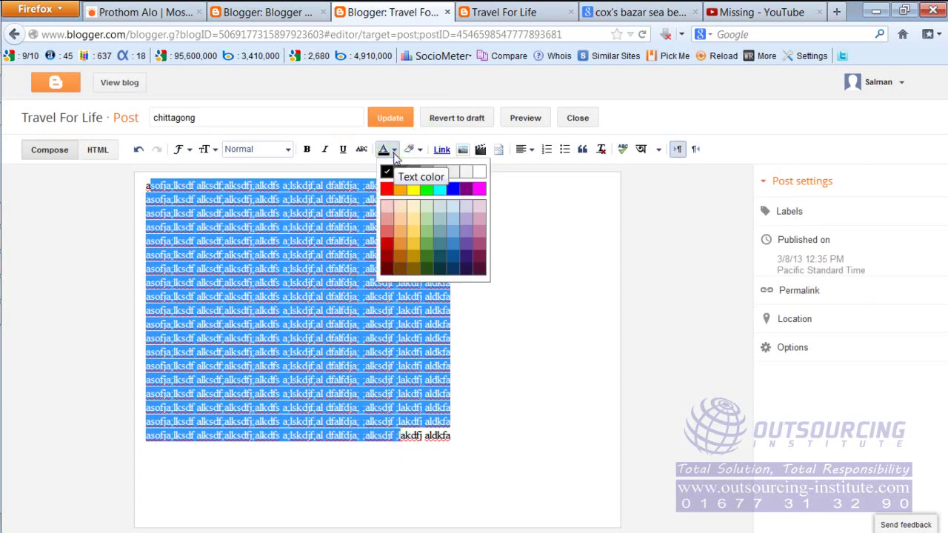
click(386, 192)
click(465, 289)
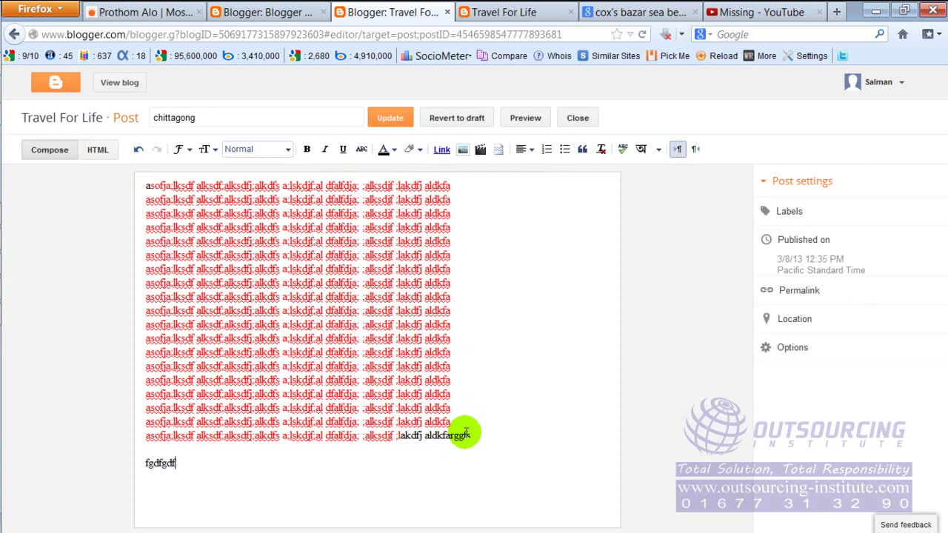
click(411, 125)
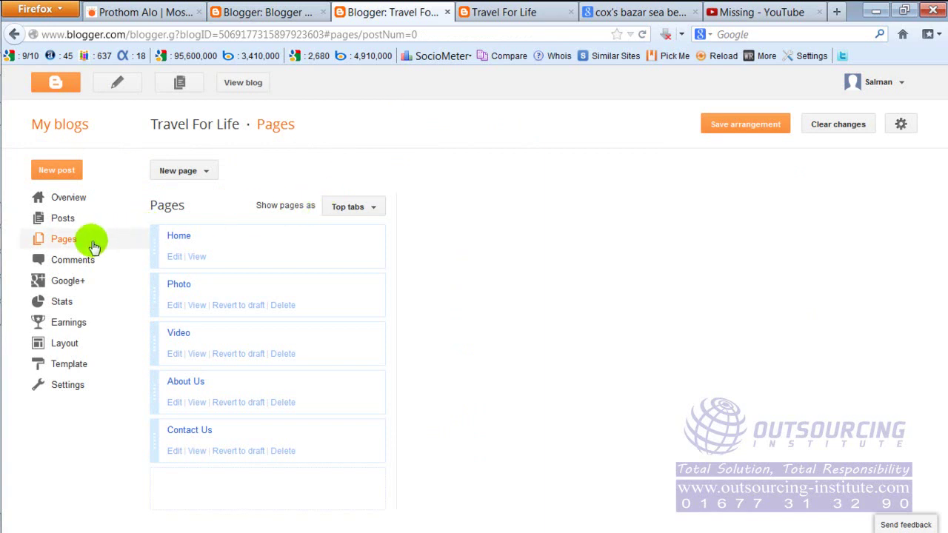
click(77, 219)
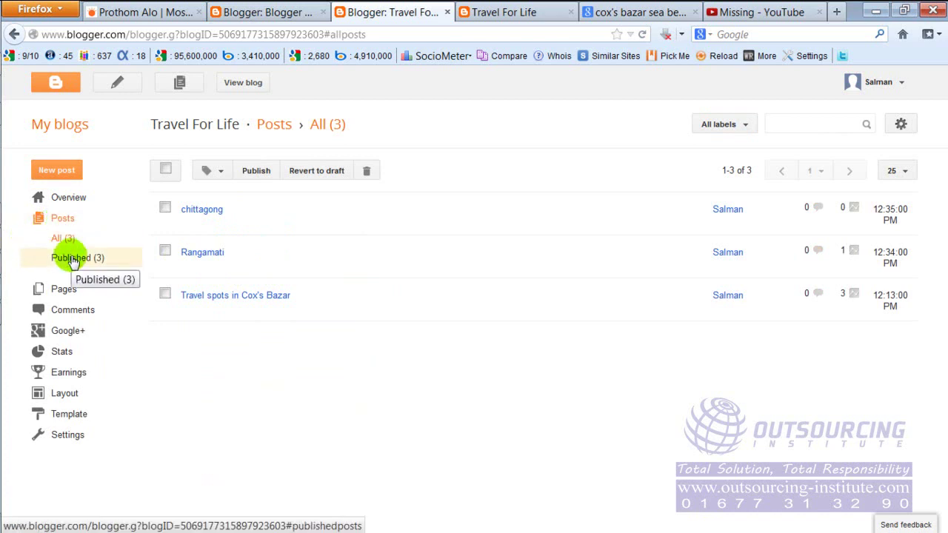
click(480, 14)
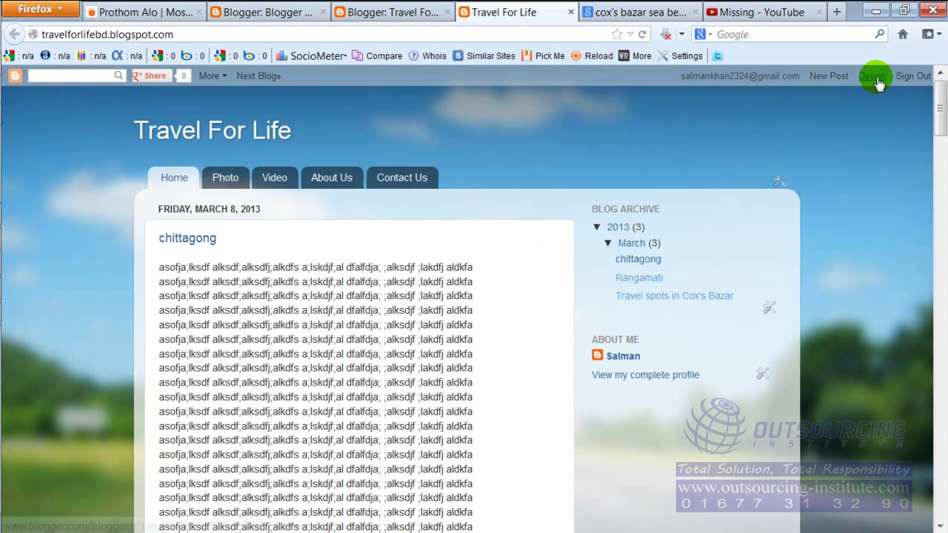
click(400, 12)
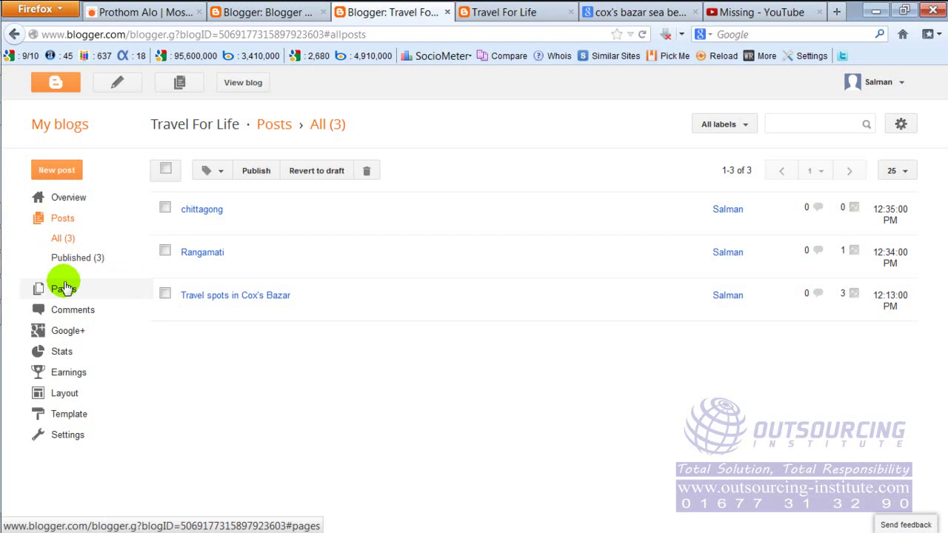
click(499, 13)
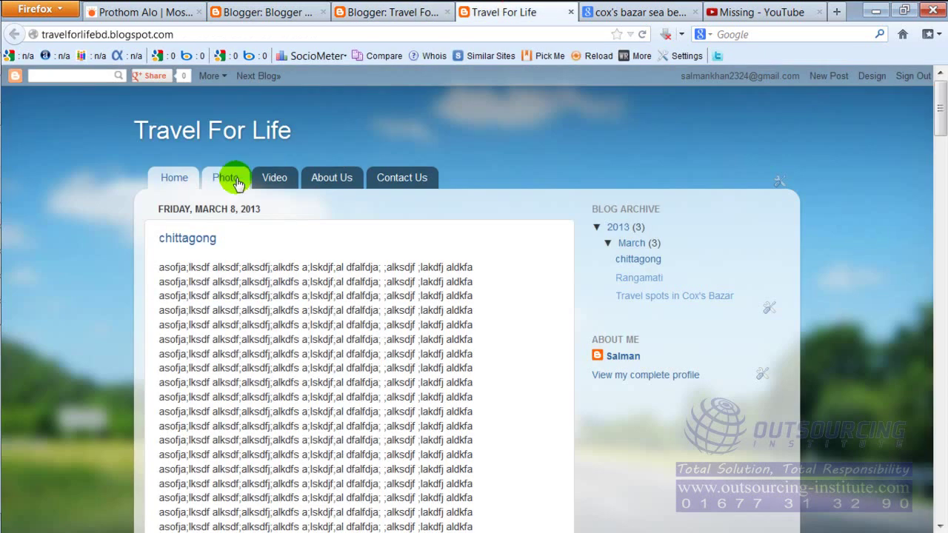
click(226, 181)
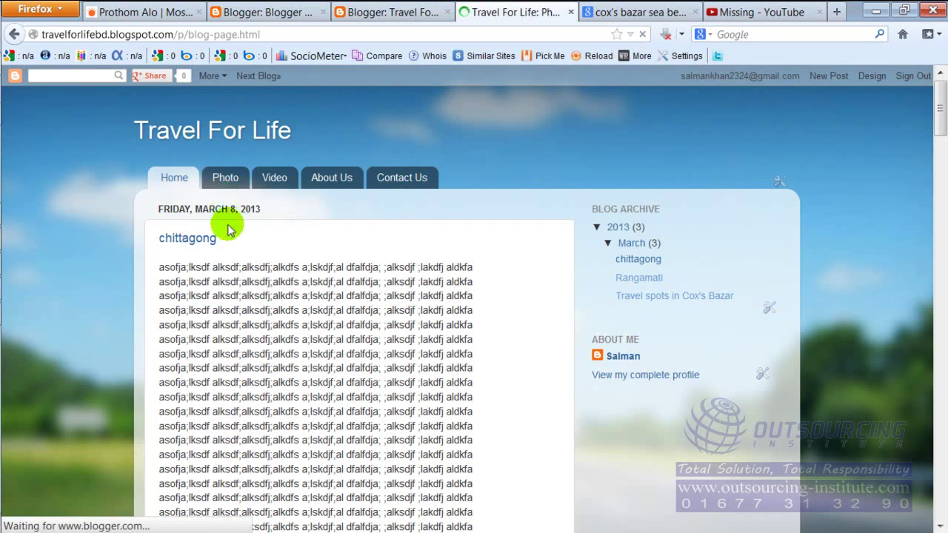
drag(200, 266, 348, 400)
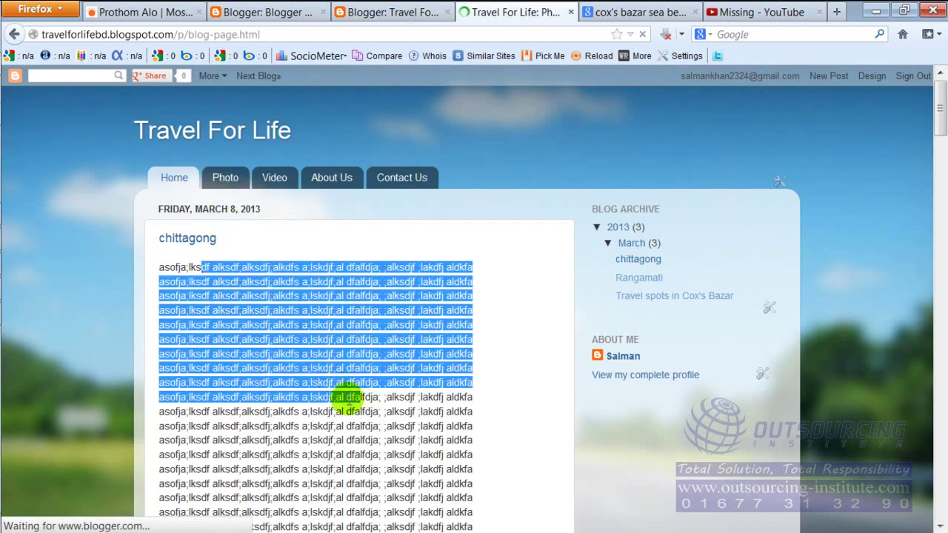
click(285, 183)
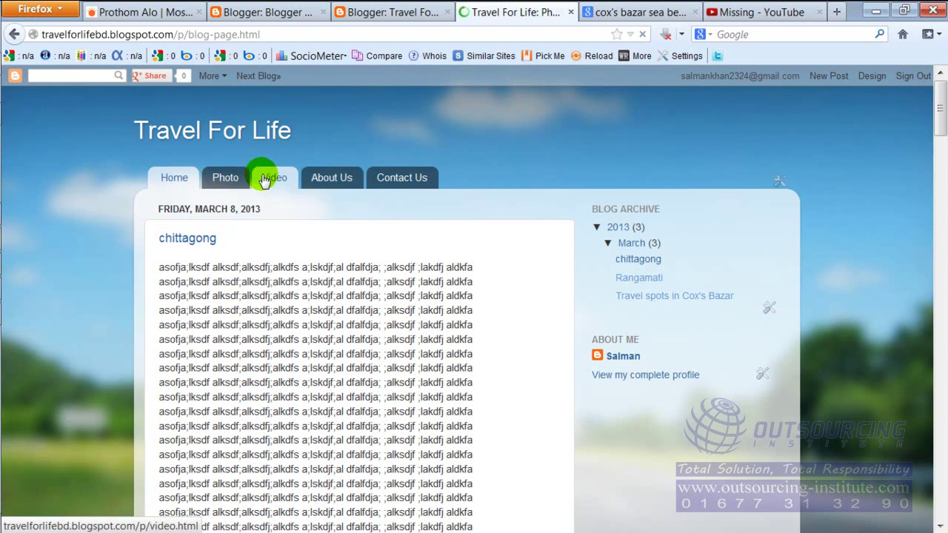
click(219, 184)
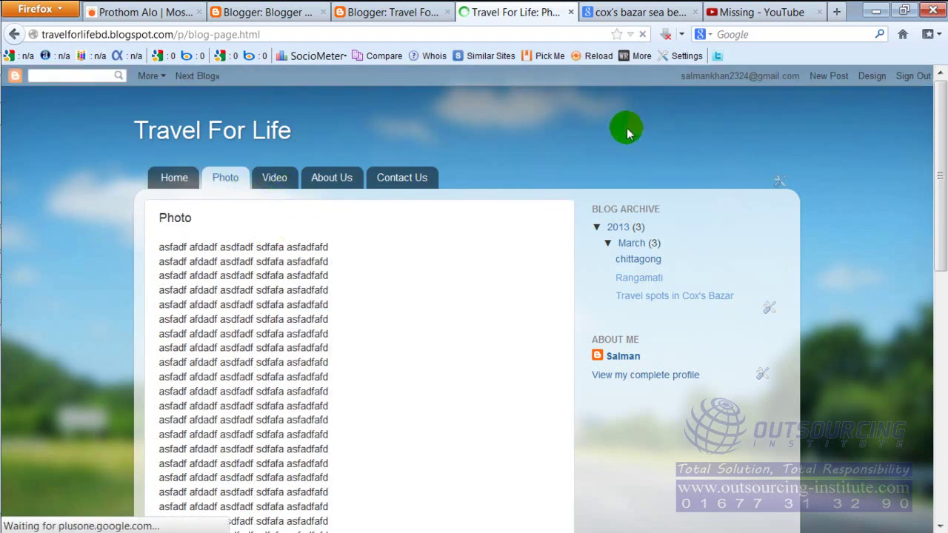
click(873, 76)
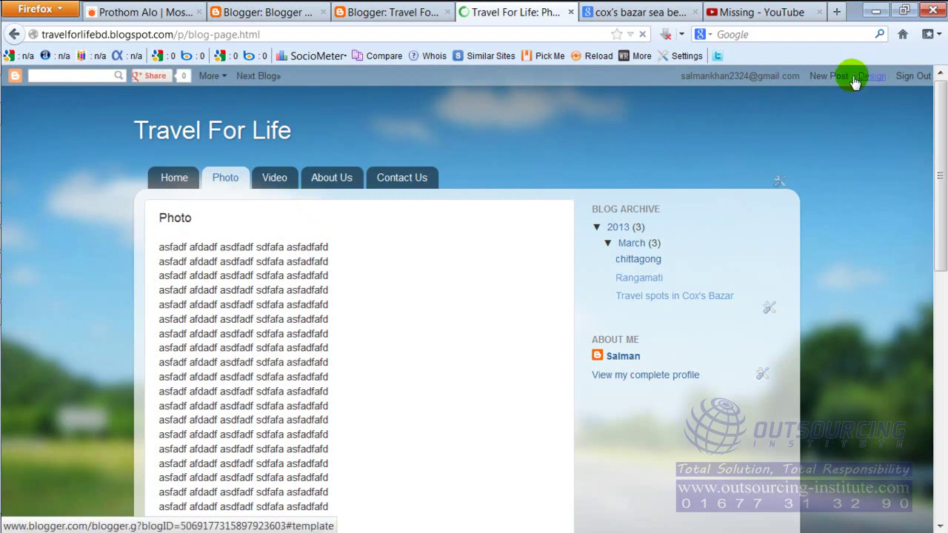
click(400, 13)
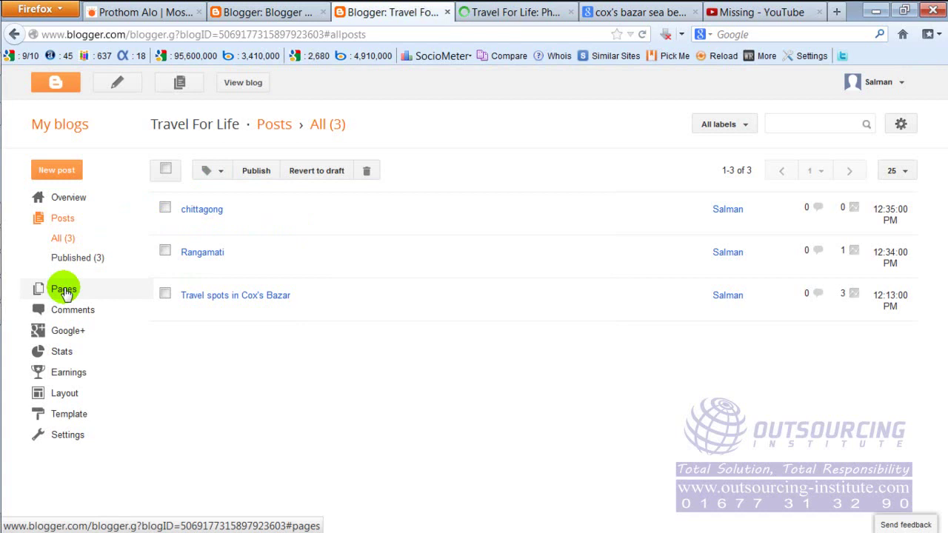
click(65, 290)
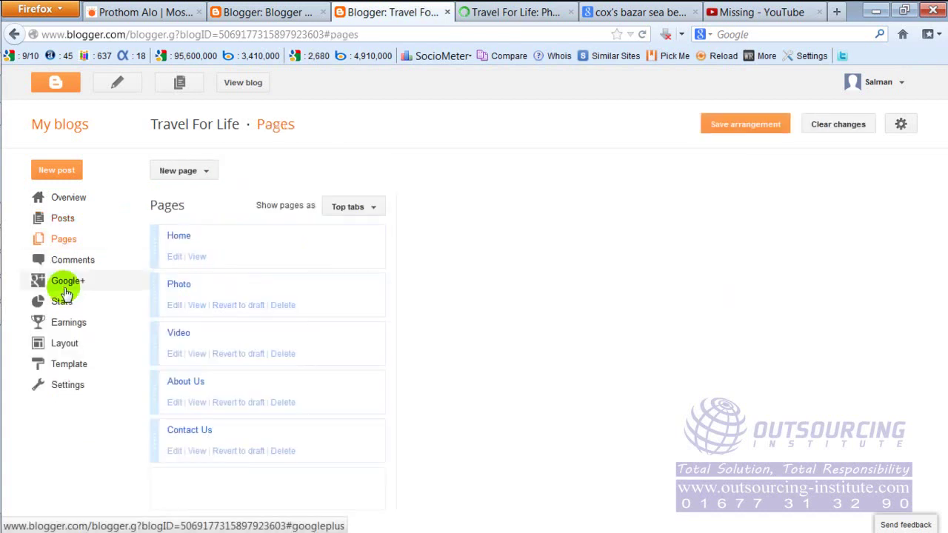
Open the Photo page editor and colour lines 4 through 16 dark green.
click(173, 306)
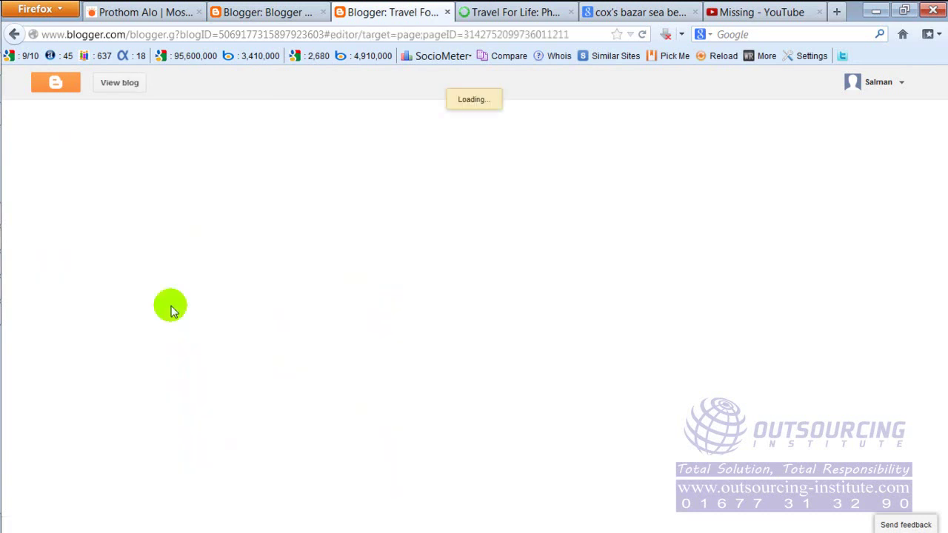
shift+click(289, 392)
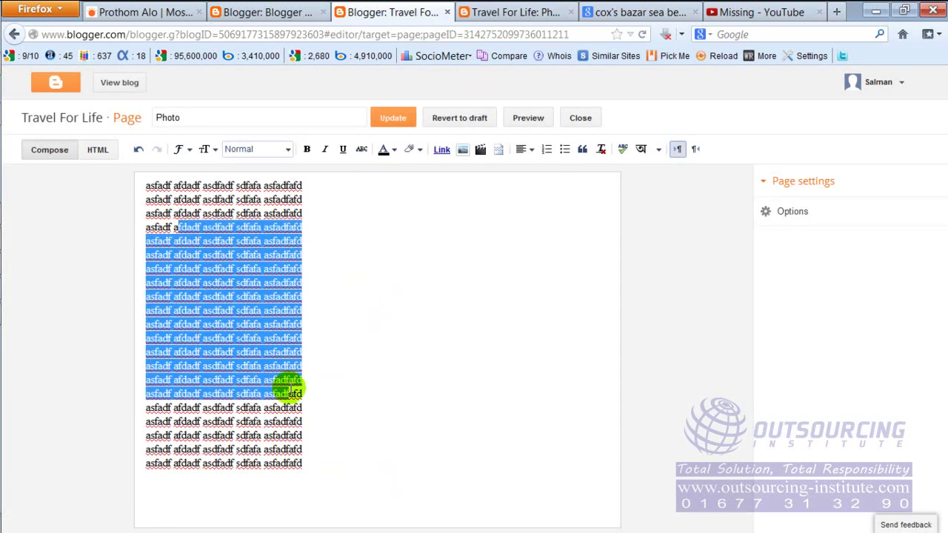
click(396, 151)
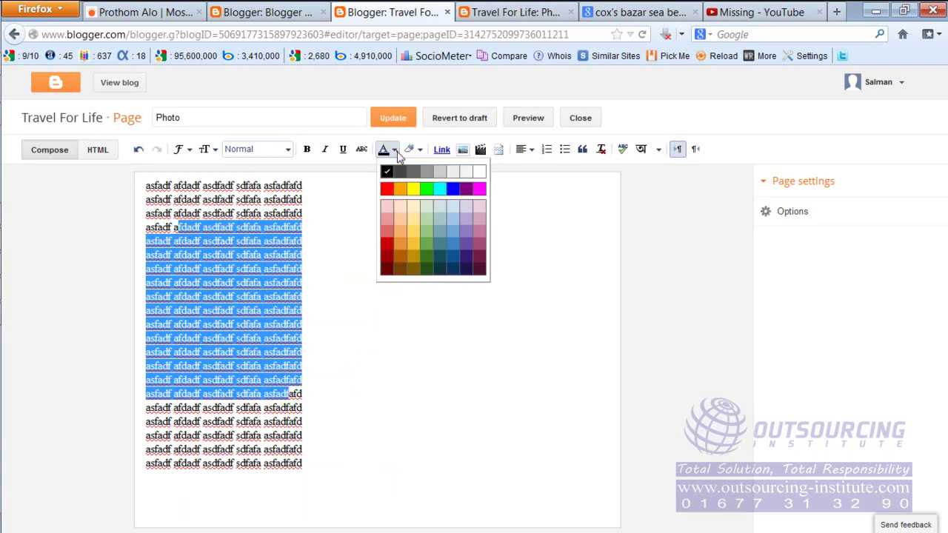
click(387, 190)
click(385, 152)
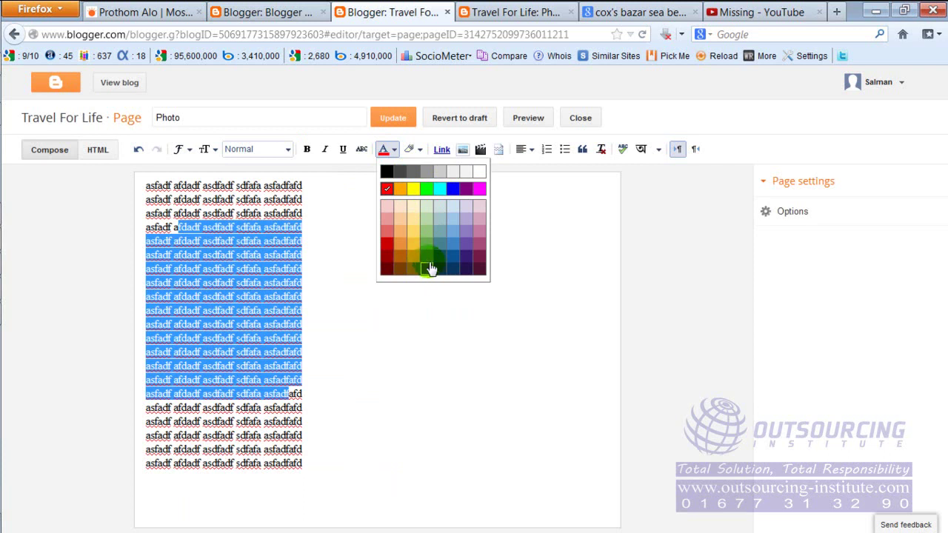
click(428, 270)
click(412, 368)
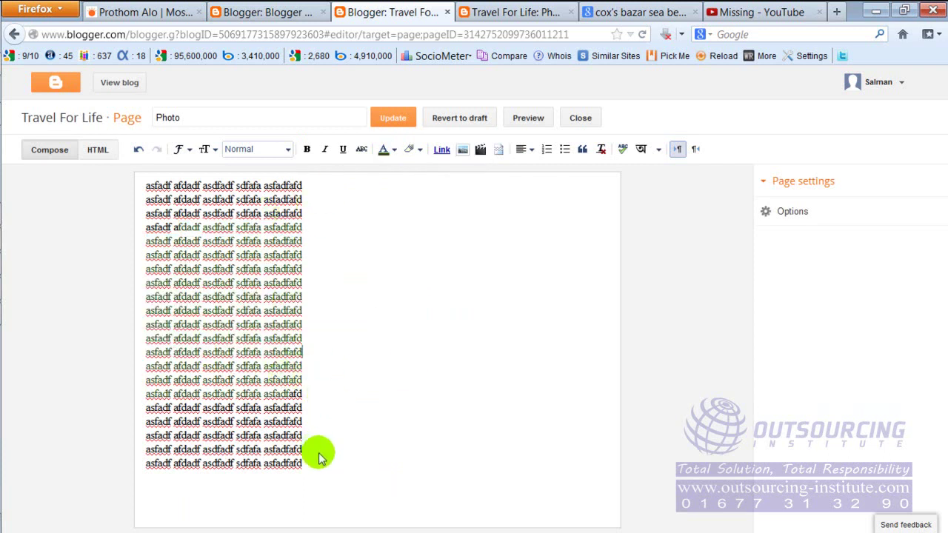
Colour lines 2 through 13 magenta, update the Photo page, and view it live.
drag(217, 199, 274, 351)
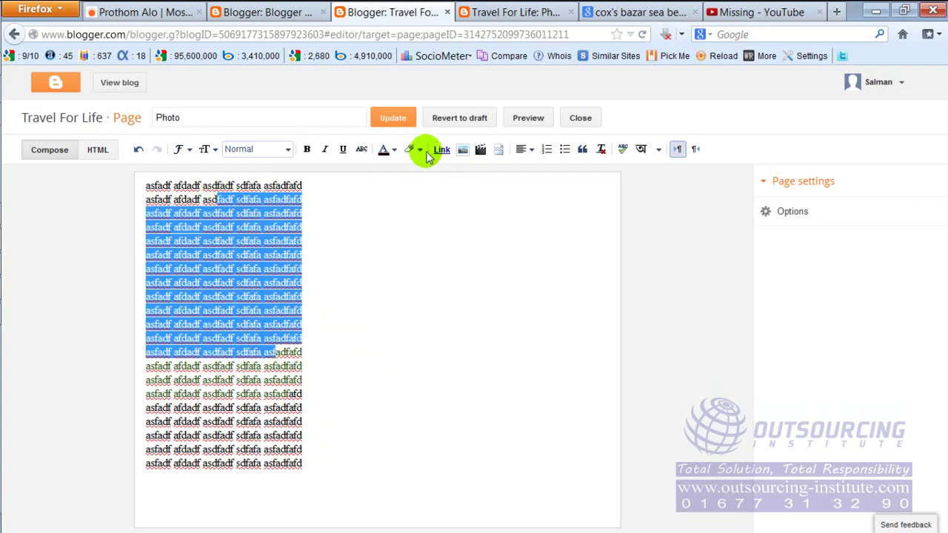
click(396, 151)
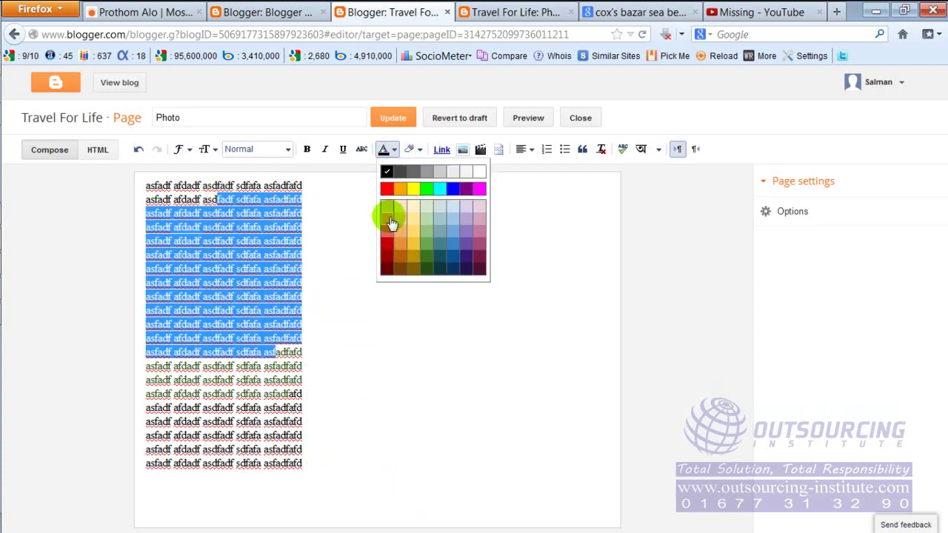
click(479, 189)
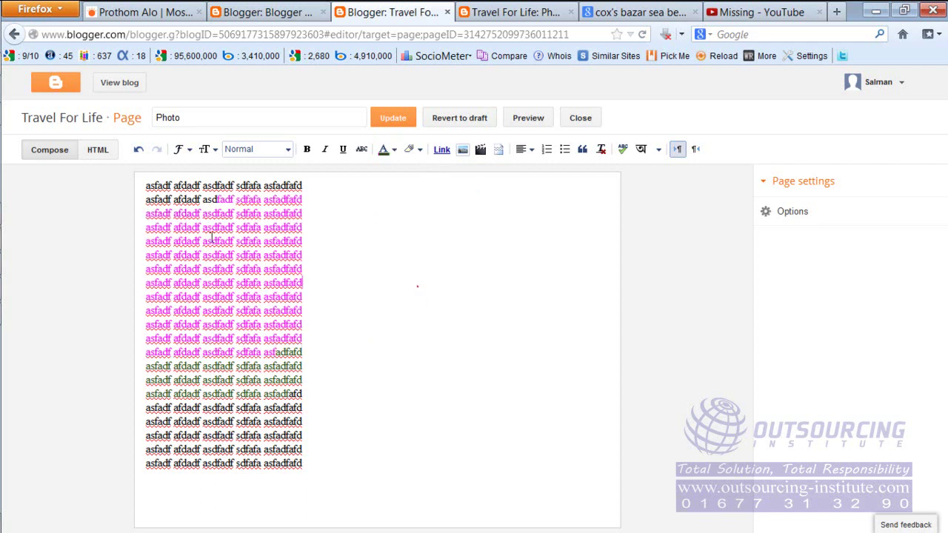
click(392, 121)
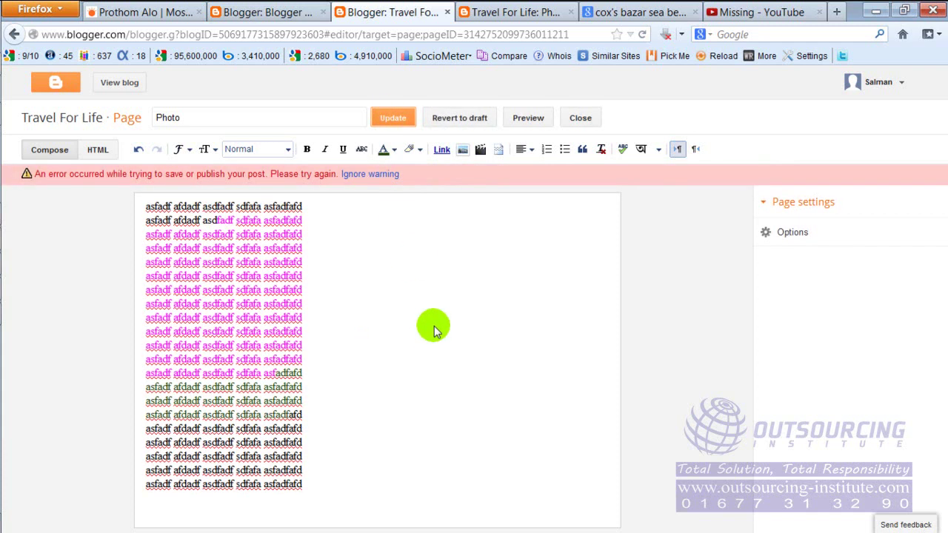
click(406, 123)
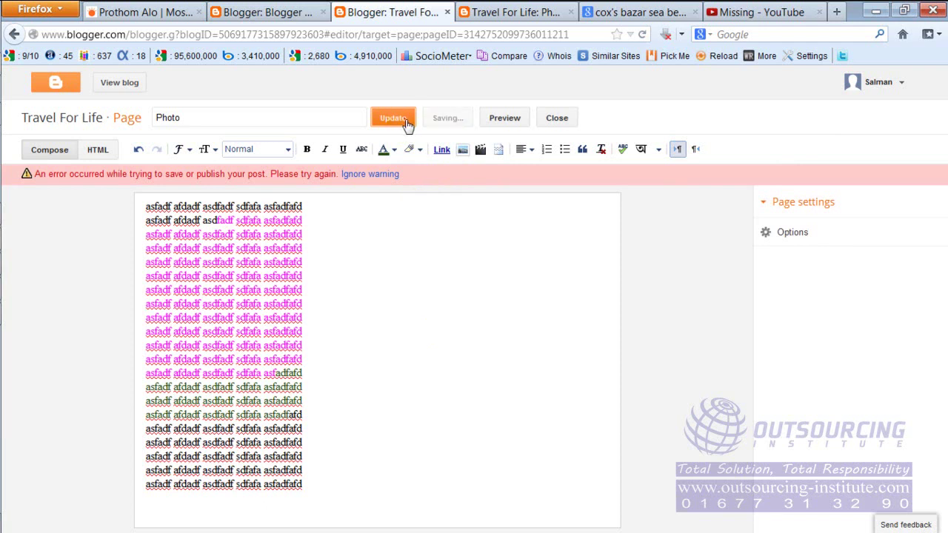
click(520, 15)
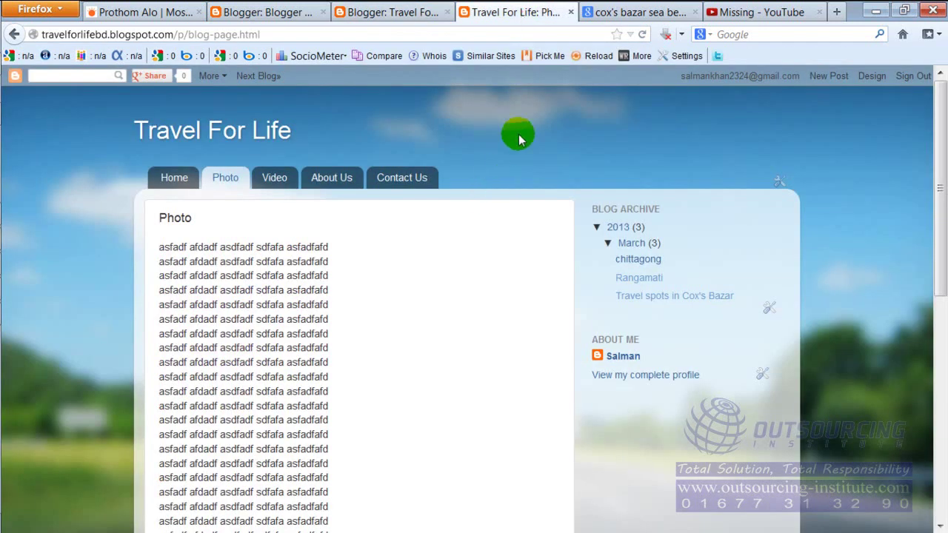
Save the page tab arrangement and reload the live Photo page.
click(363, 13)
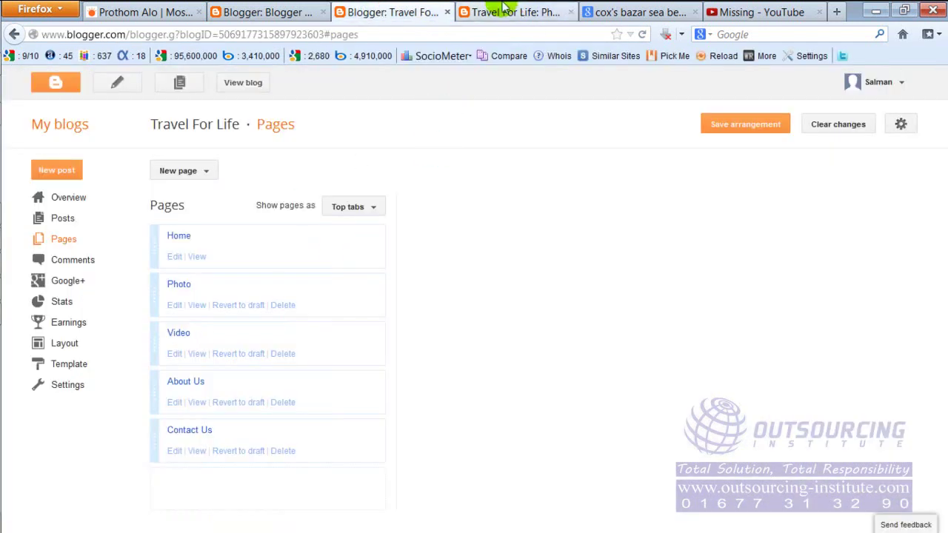
click(721, 126)
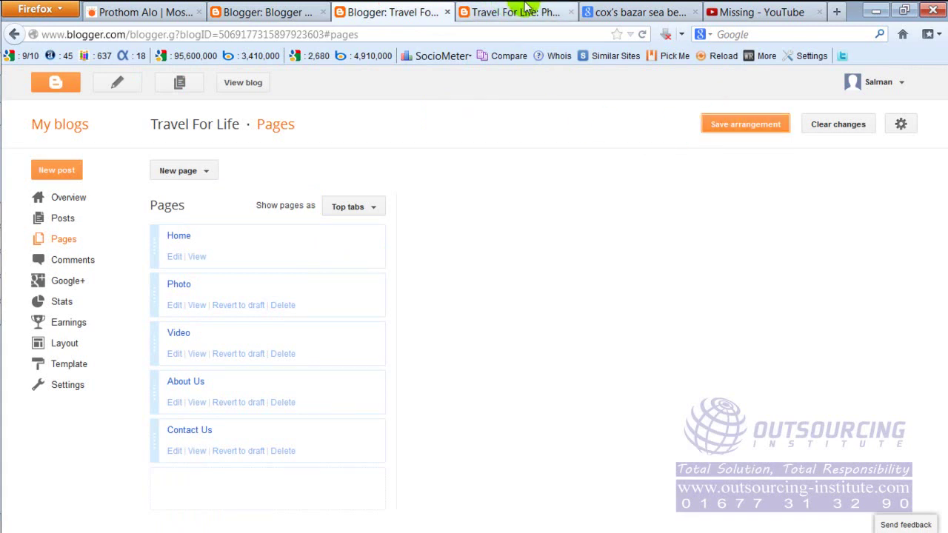
click(504, 12)
right_click(516, 128)
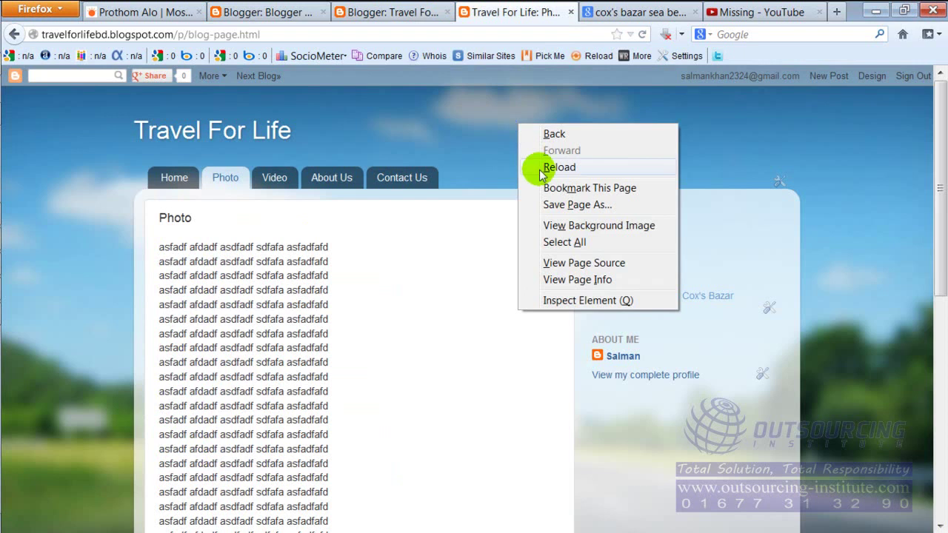
click(534, 166)
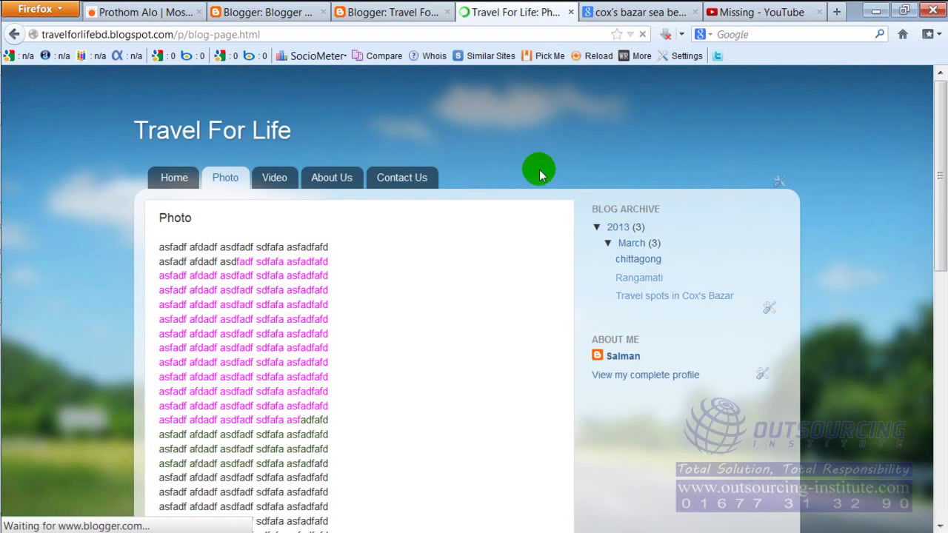
Check the reloaded Photo page text, then go to the blog's Home page.
drag(190, 305, 270, 389)
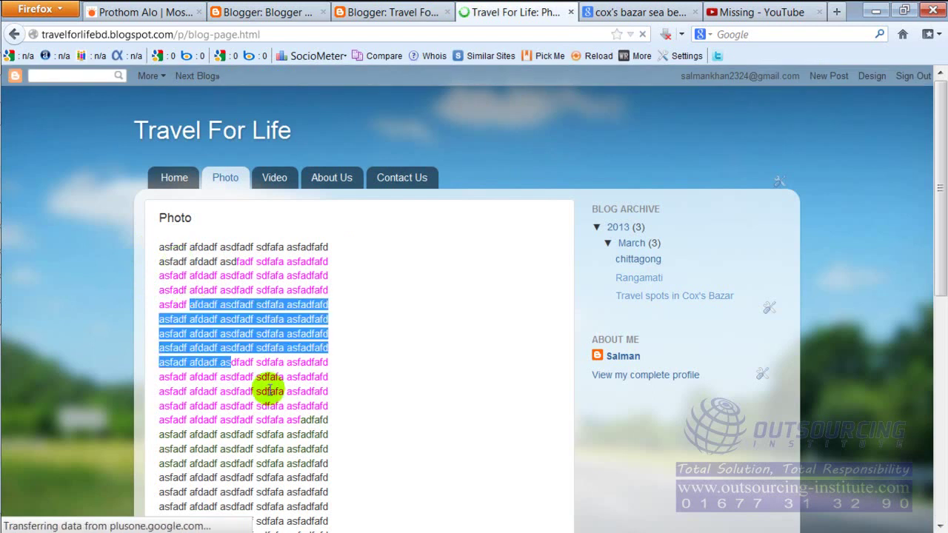
click(220, 297)
click(178, 188)
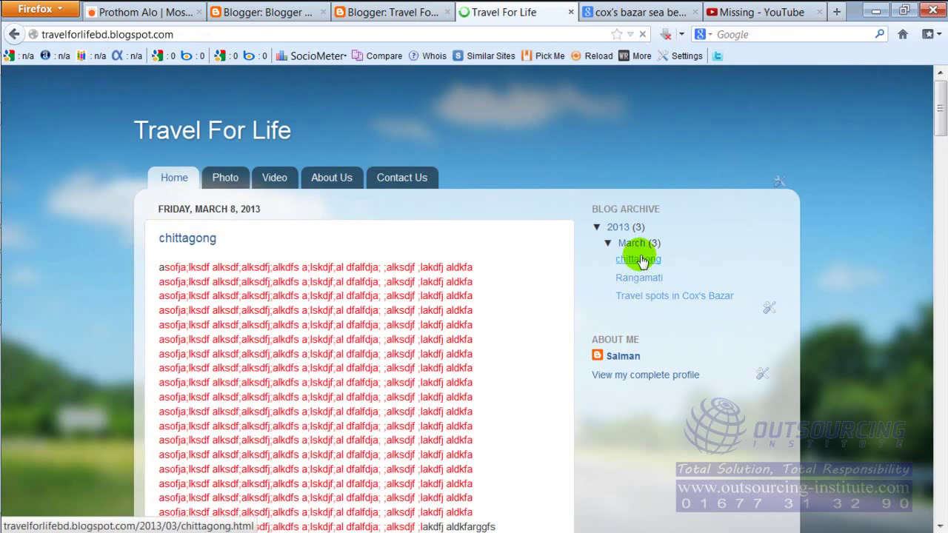
scroll(362, 411, down, 15)
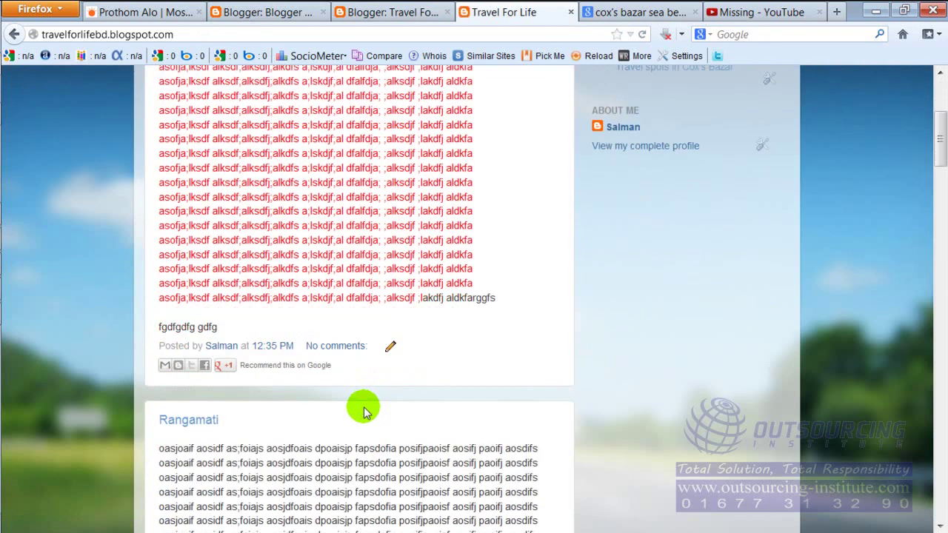
scroll(362, 417, down, 15)
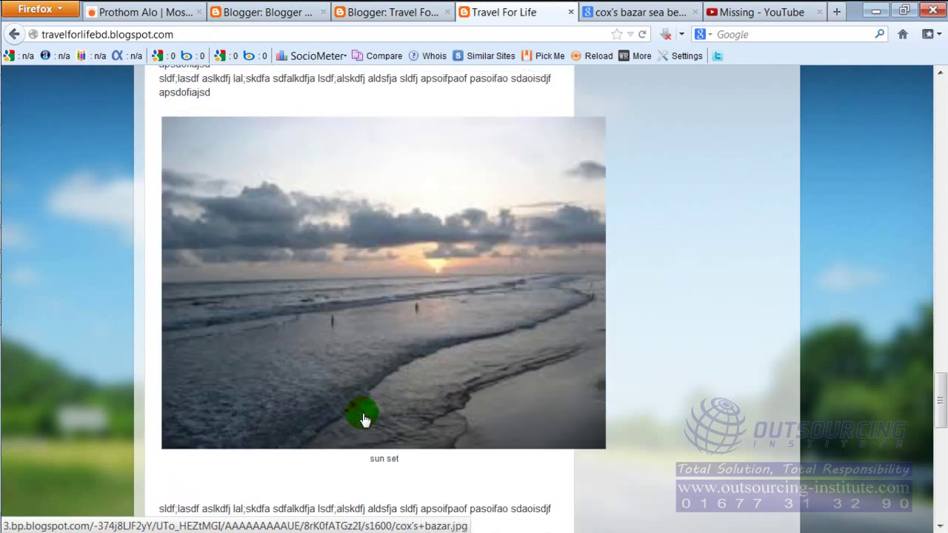
scroll(362, 417, up, 5)
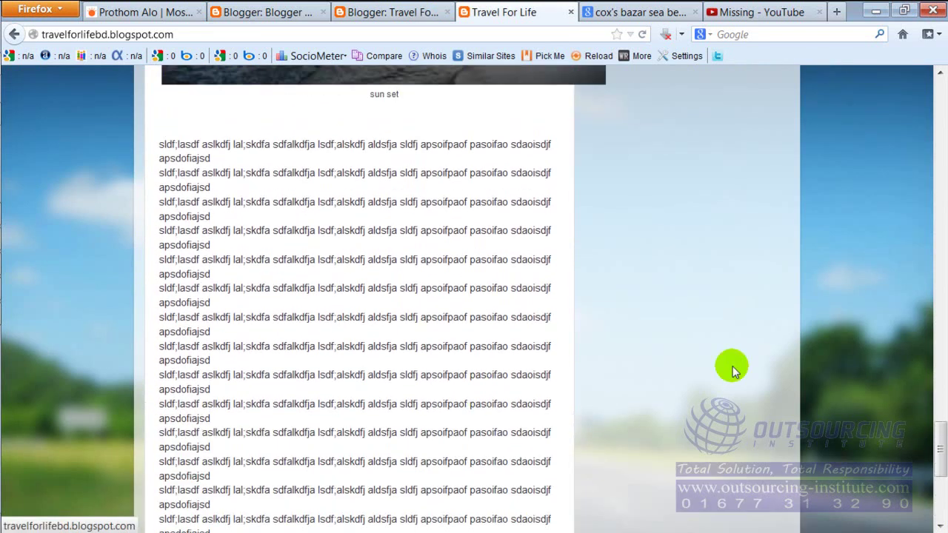
drag(940, 443, 939, 87)
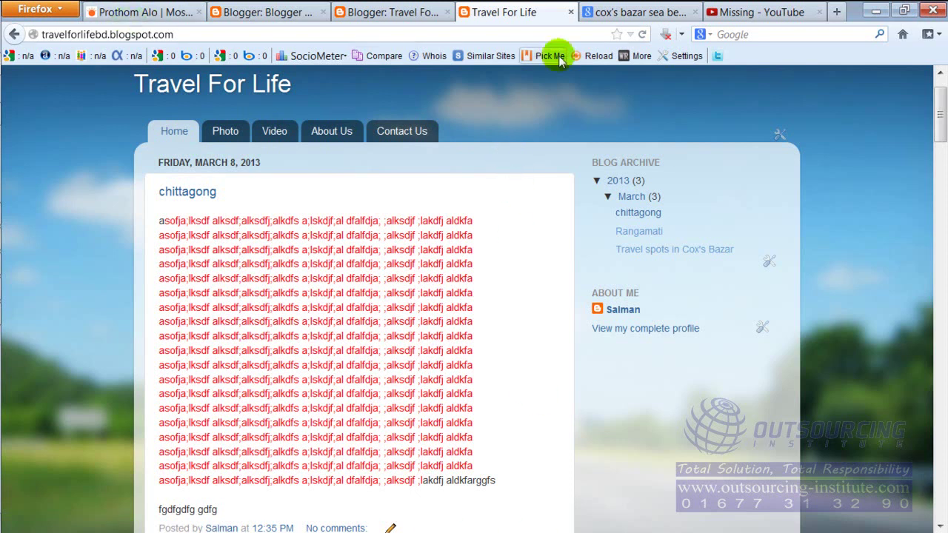
Bring up Prothom Alo's 8 March 2013 front page and scroll through its headlines.
click(148, 12)
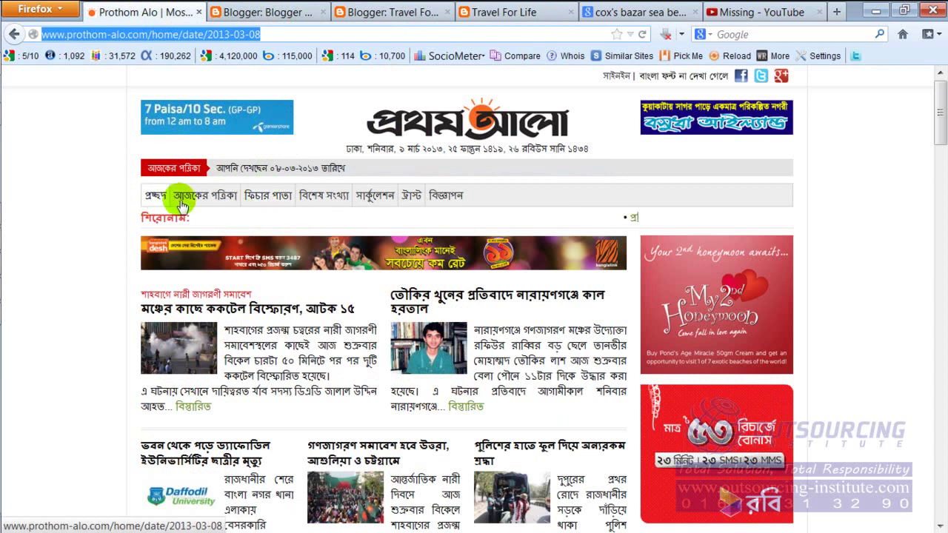
mouse_move(206, 207)
mouse_move(276, 207)
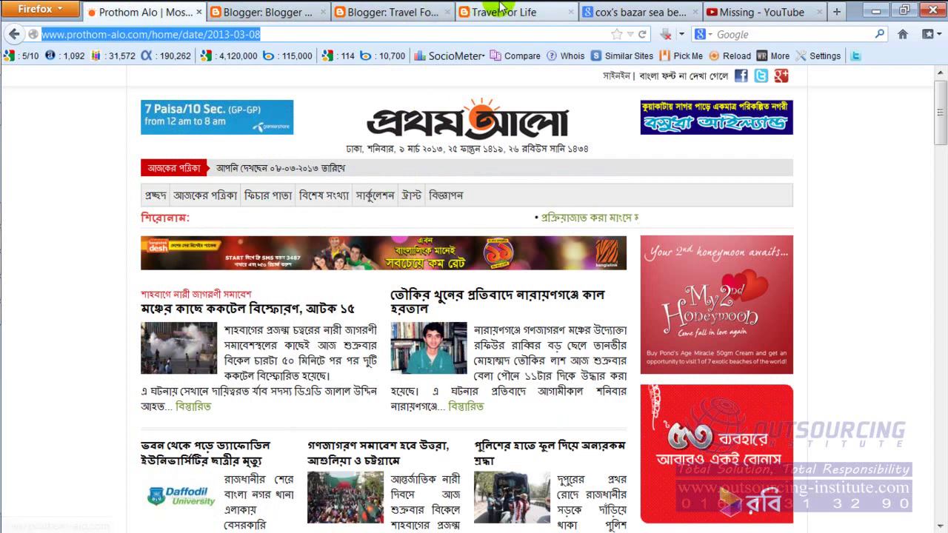
click(504, 12)
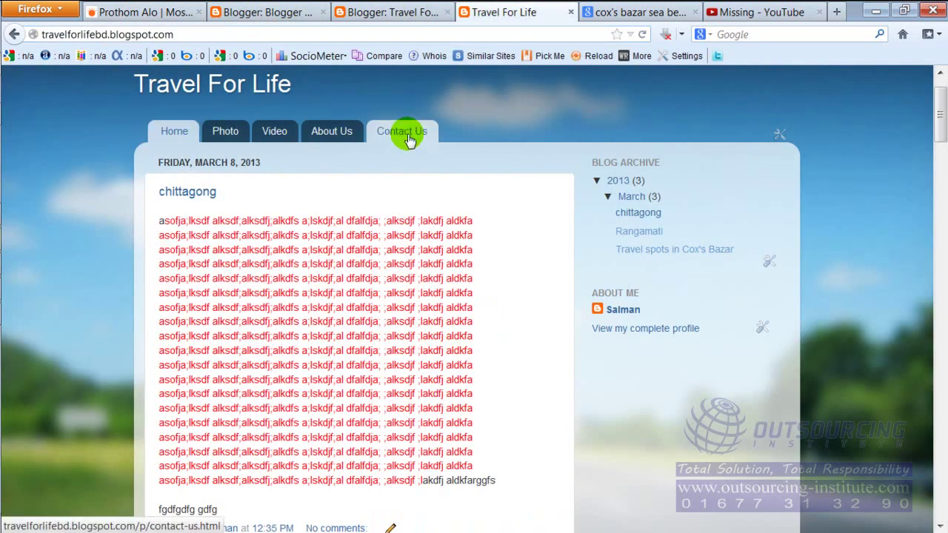
click(125, 12)
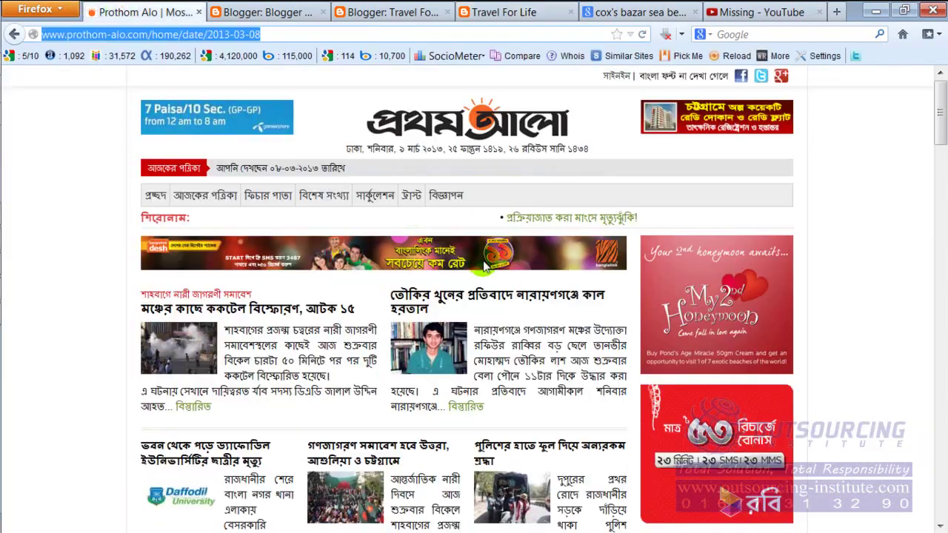
scroll(785, 309, down, 8)
scroll(785, 310, down, 15)
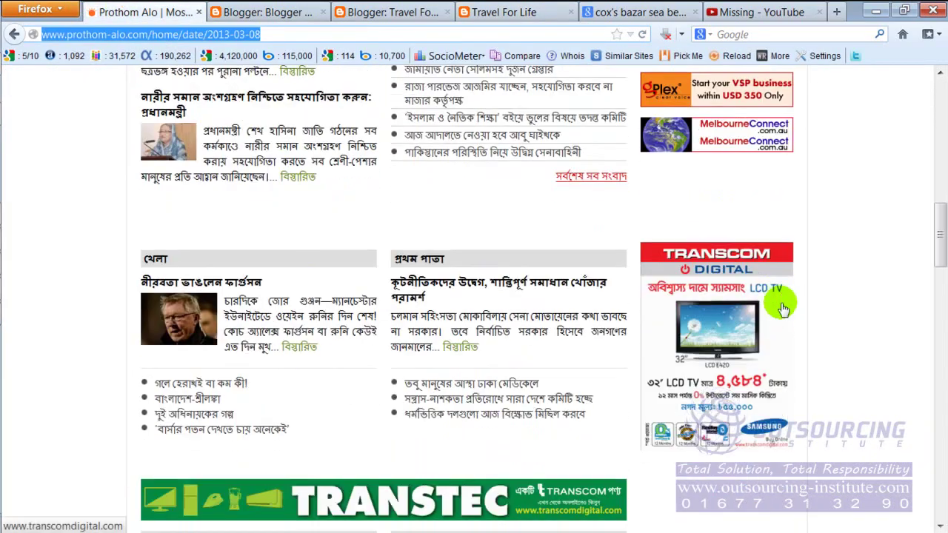
scroll(775, 313, down, 9)
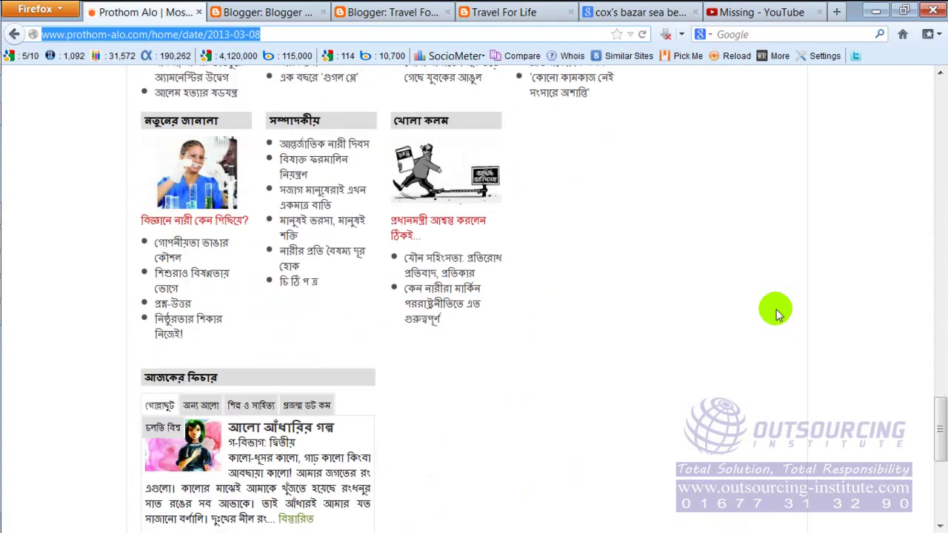
scroll(771, 320, up, 14)
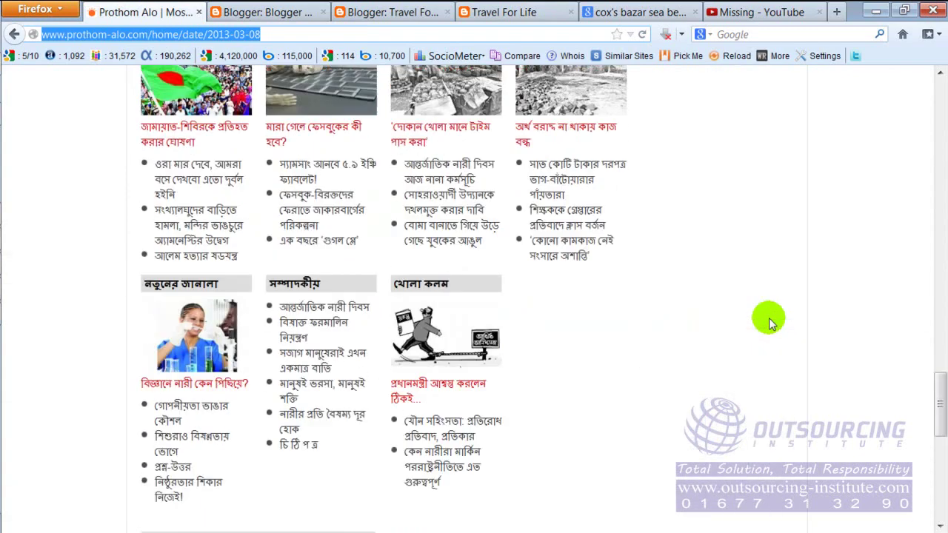
scroll(767, 320, up, 9)
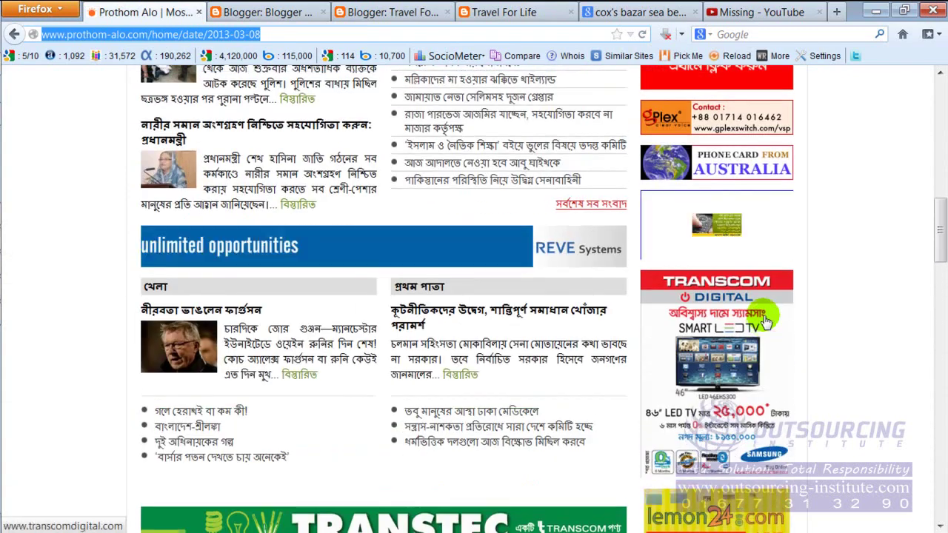
scroll(762, 315, up, 3)
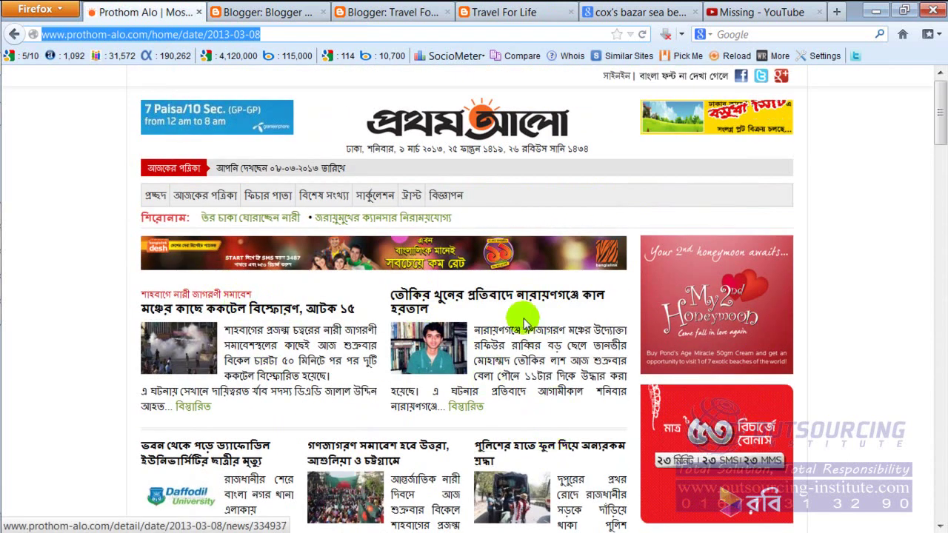
Reopen the Travel For Life Home page and review the chittagong post and March 2013 archive.
click(240, 9)
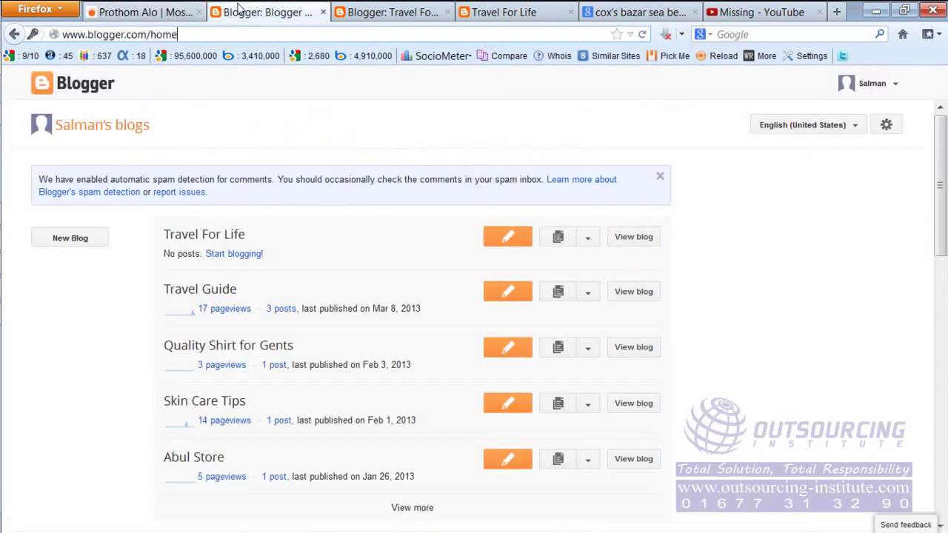
click(487, 11)
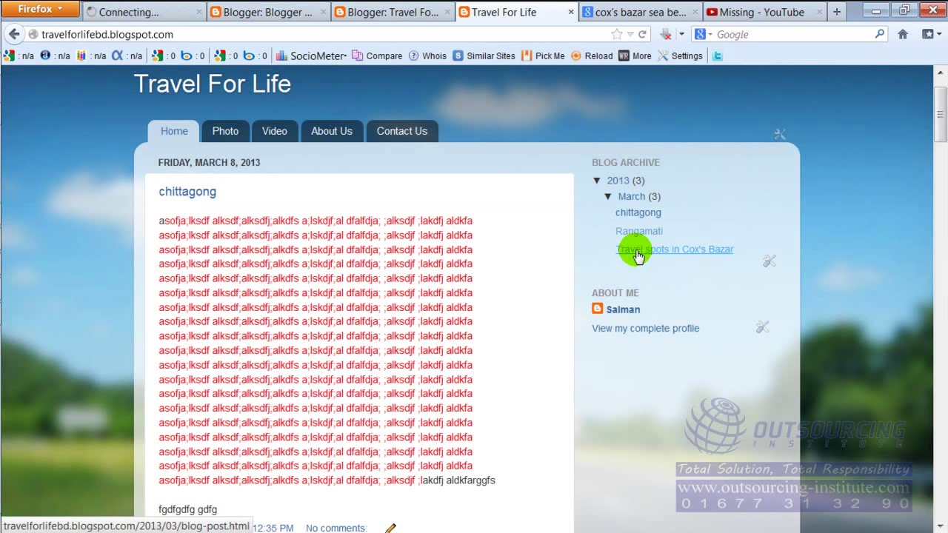
click(231, 31)
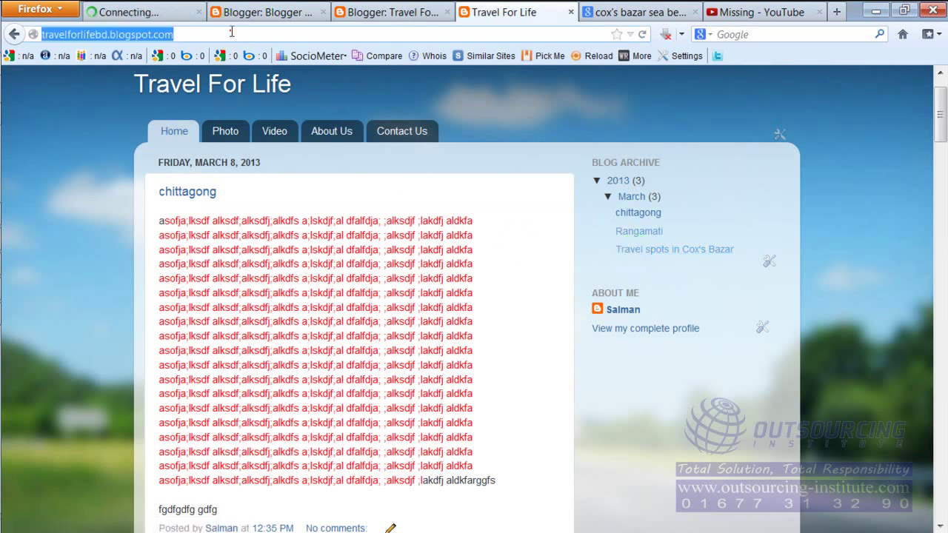
click(216, 132)
click(186, 131)
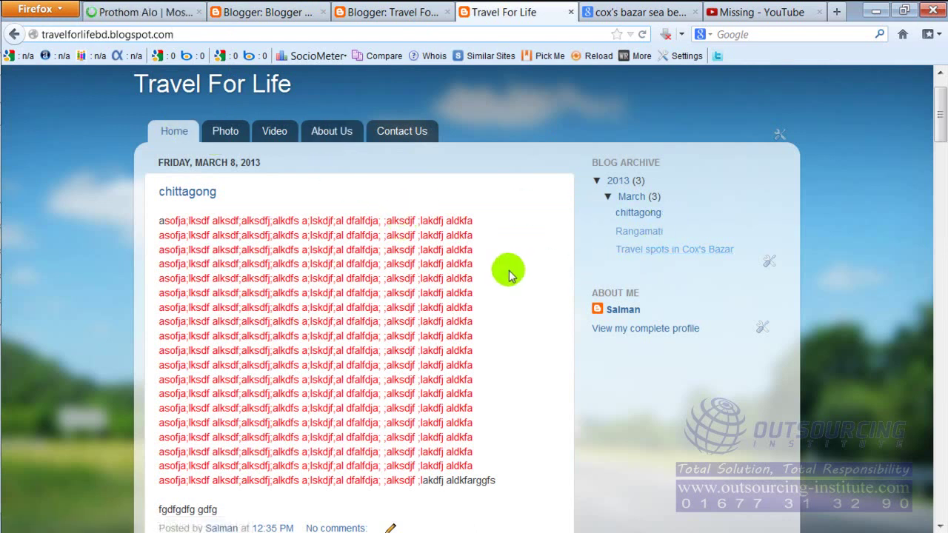
click(633, 235)
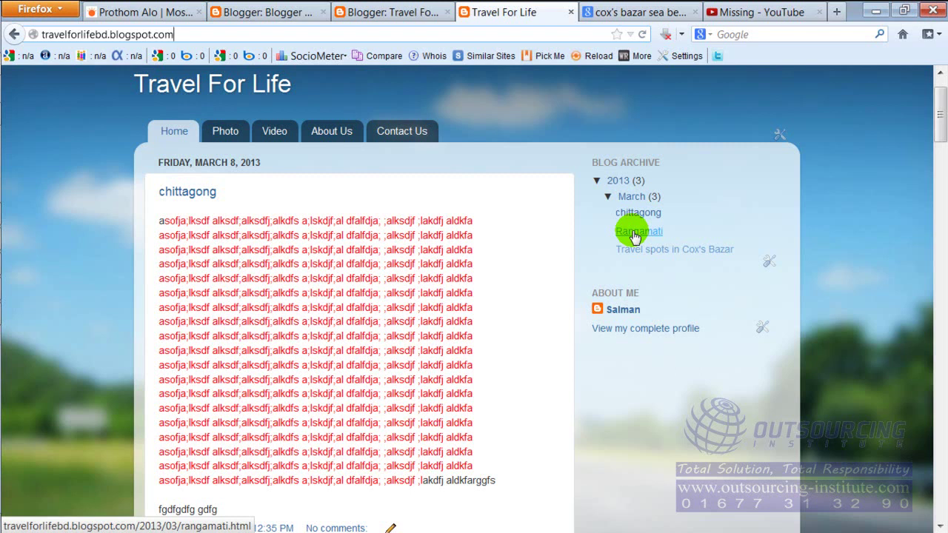
scroll(493, 306, down, 5)
scroll(459, 304, up, 6)
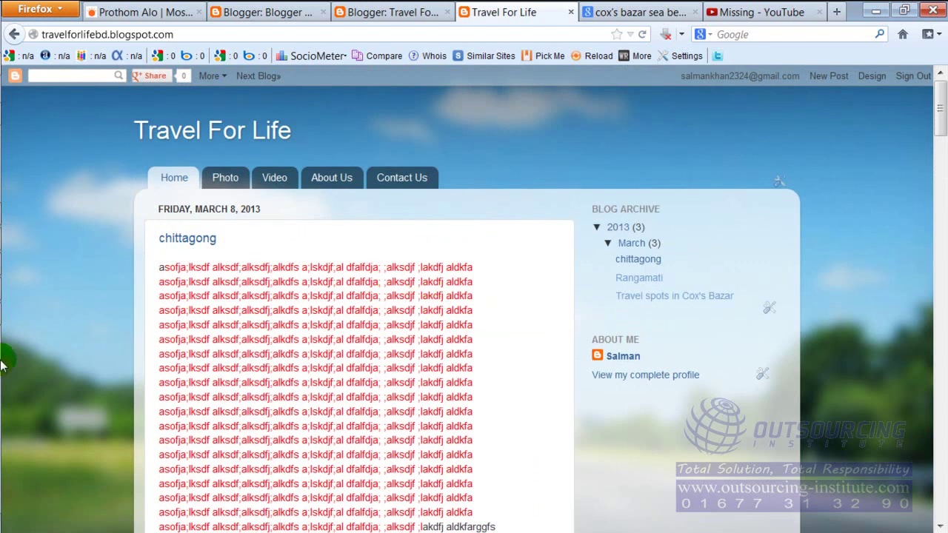
mouse_move(6, 320)
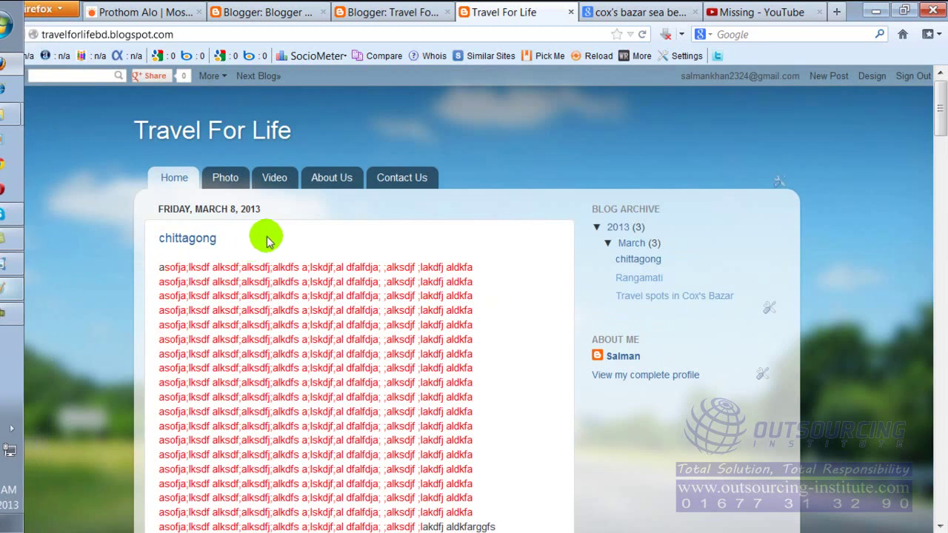